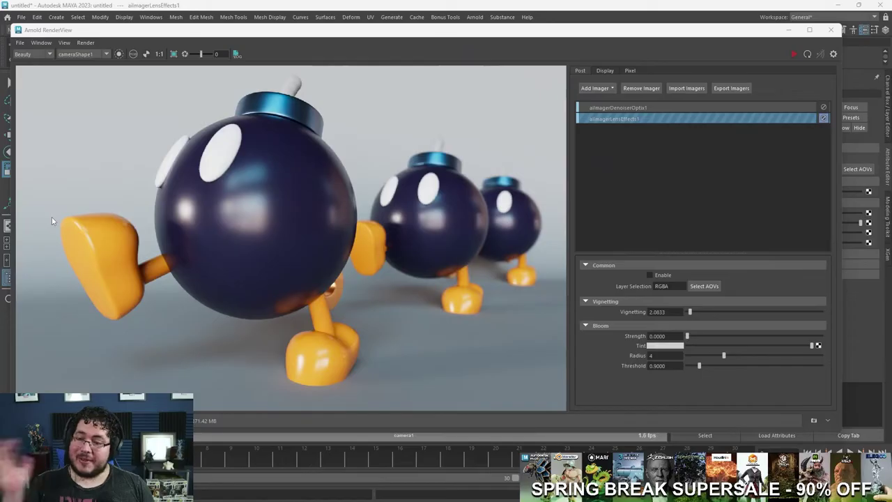
scroll(80, 211, "down", 2)
middle_click_drag(169, 221, 255, 226)
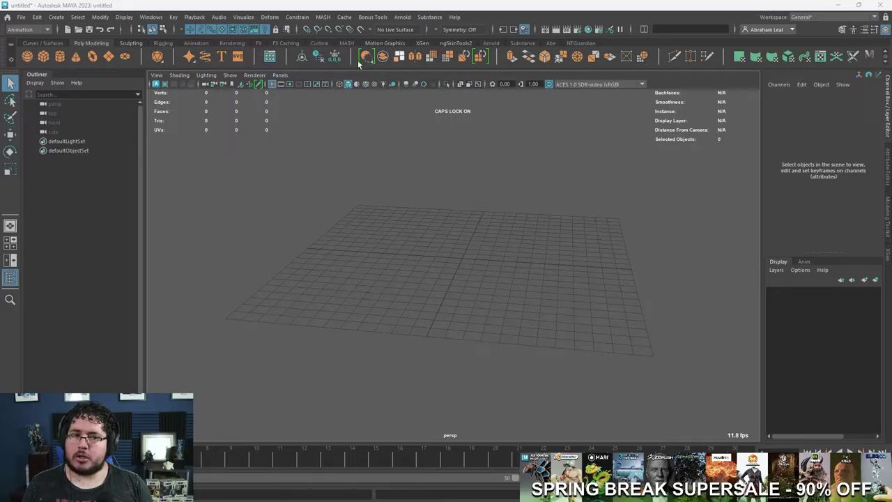
Step: Collapse and restore the Outliner, and view the Attribute Editor before returning to the Channel Box
left_click(27, 80)
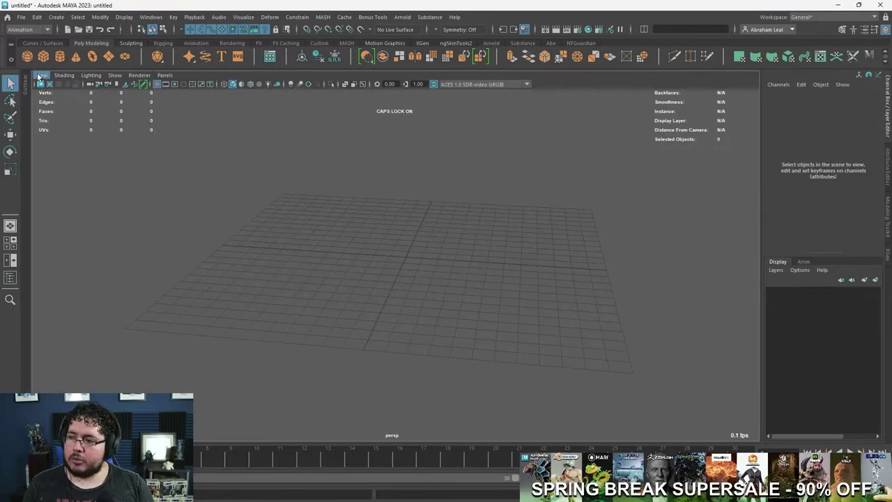
left_click(27, 83)
left_click(35, 77)
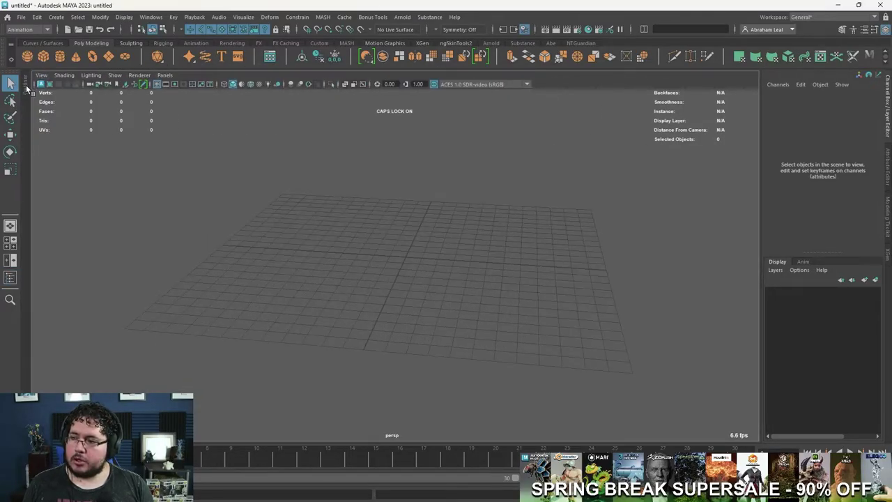
left_click(26, 85)
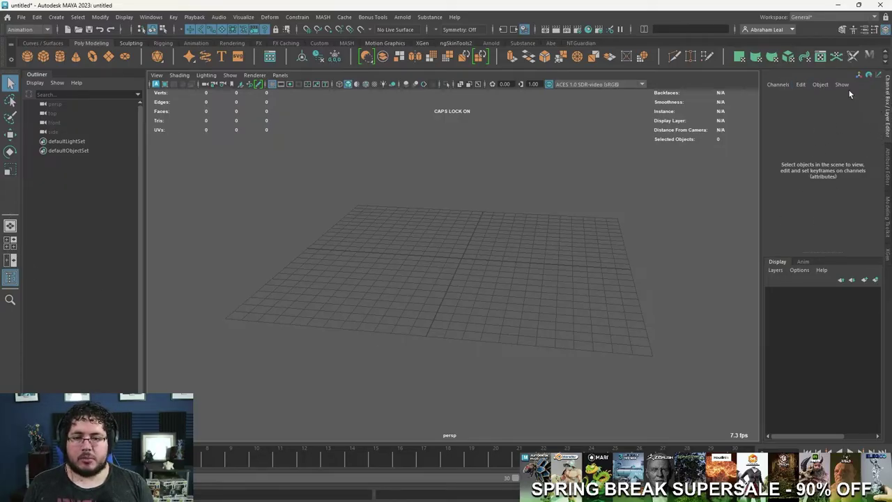
left_click(886, 162)
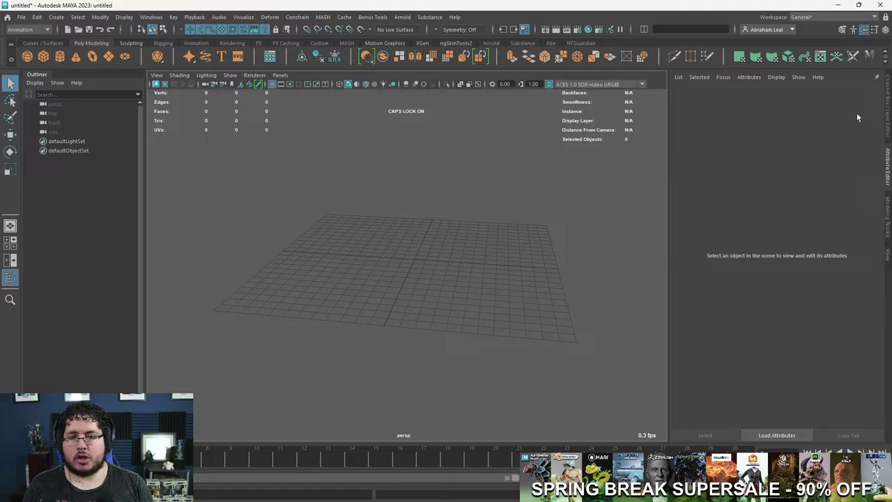
left_click(887, 103)
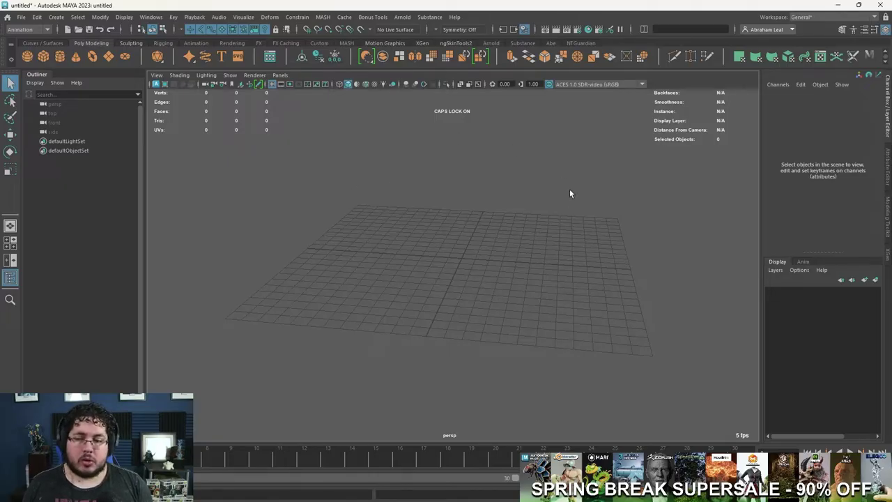
Step: Create a polygon sphere at the origin of the empty scene
left_click_drag(569, 196, 473, 238, "alt")
mouse_move(472, 238)
middle_mouse_down("alt")
mouse_move(480, 256)
mouse_move(440, 205)
mouse_move(508, 271)
mouse_move(389, 229)
mouse_move(579, 265)
mouse_move(474, 232)
middle_mouse_up("alt")
right_click_drag(476, 239, 499, 279, "alt")
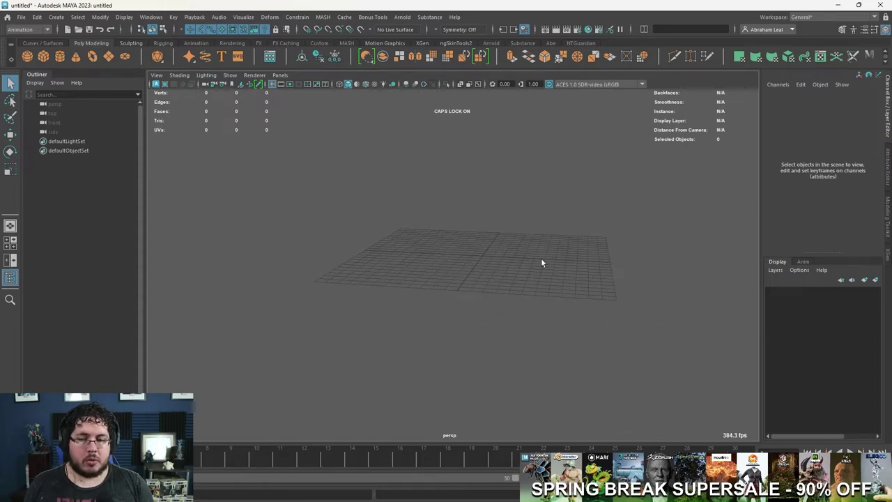
left_click_drag(536, 251, 398, 246, "alt")
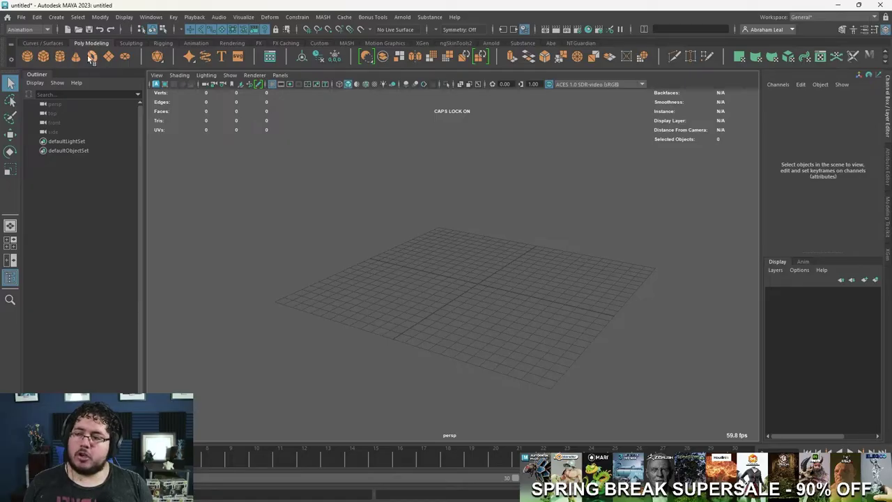
left_click(27, 57)
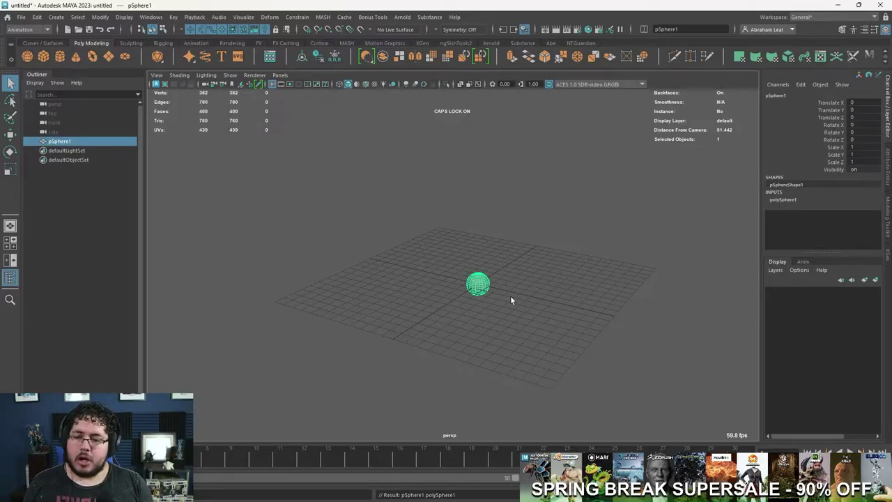
Step: Practise orbiting, panning and zooming the perspective view around the sphere, and frame the sphere again
right_click_drag(510, 296, 601, 309, "alt")
middle_click_drag(601, 309, 521, 201, "alt")
right_click_drag(521, 201, 529, 218, "alt")
left_click_drag(529, 218, 535, 202, "alt")
middle_click_drag(535, 202, 538, 255, "alt")
left_click_drag(538, 255, 508, 258, "alt")
right_click_drag(507, 258, 480, 250, "alt")
left_click_drag(480, 251, 514, 257, "alt")
right_click_drag(514, 256, 263, 179, "alt")
middle_click_drag(262, 179, 135, 4, "alt")
right_click_drag(136, 4, 349, 255, "alt")
left_click_drag(349, 255, 311, 120, "alt")
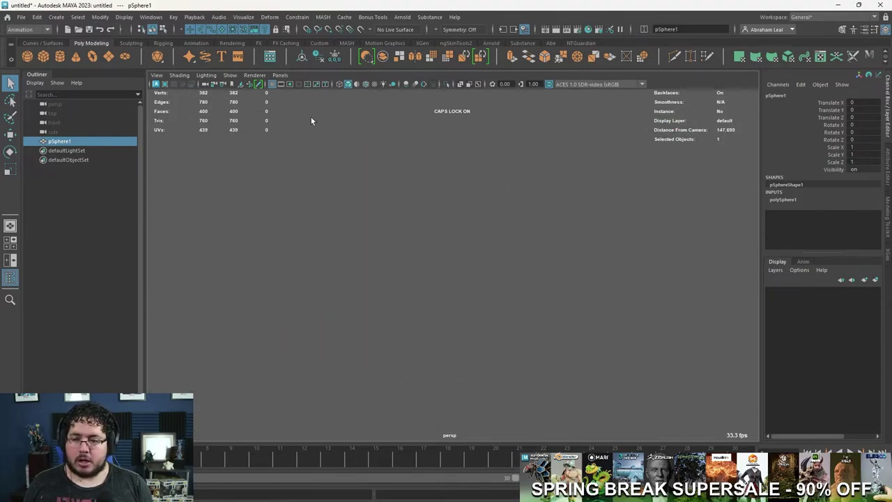
key("f")
scroll(473, 183, "down", 3)
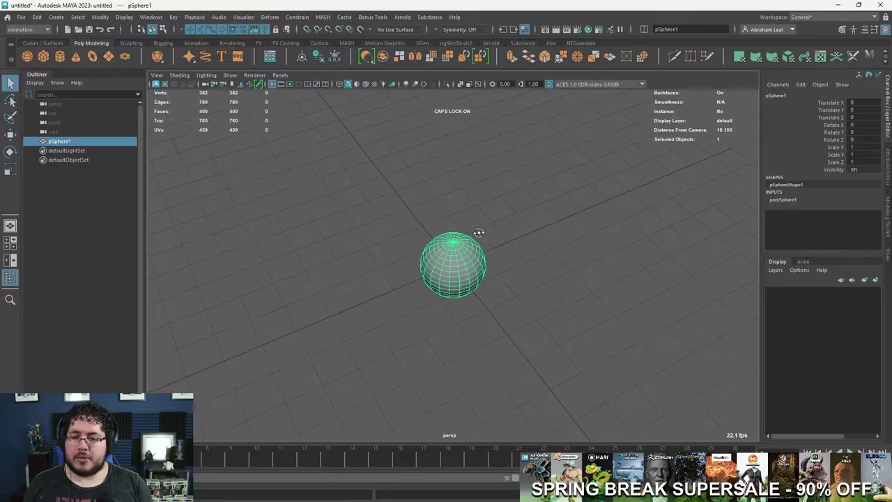
Step: Examine the sphere and grid from various angles and distances, keeping the sphere selected
left_click_drag(479, 232, 499, 250, "alt")
left_click_drag(581, 249, 410, 232, "alt")
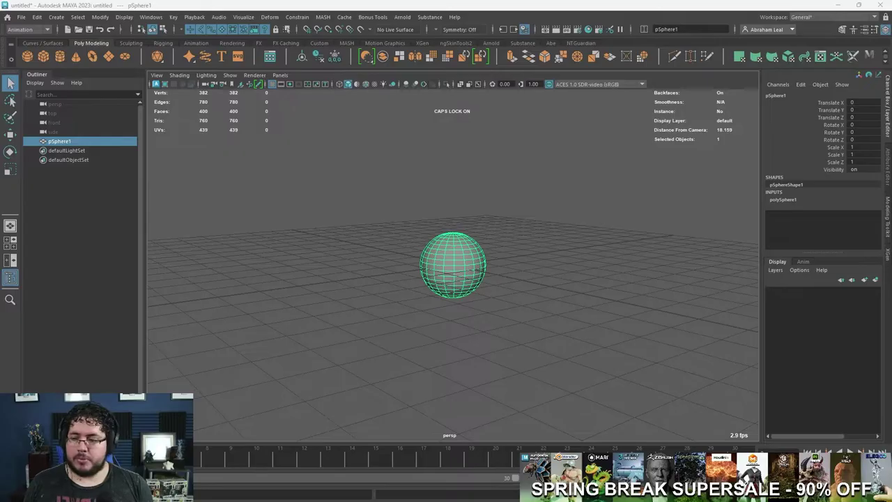
left_click_drag(172, 332, 388, 360, "alt")
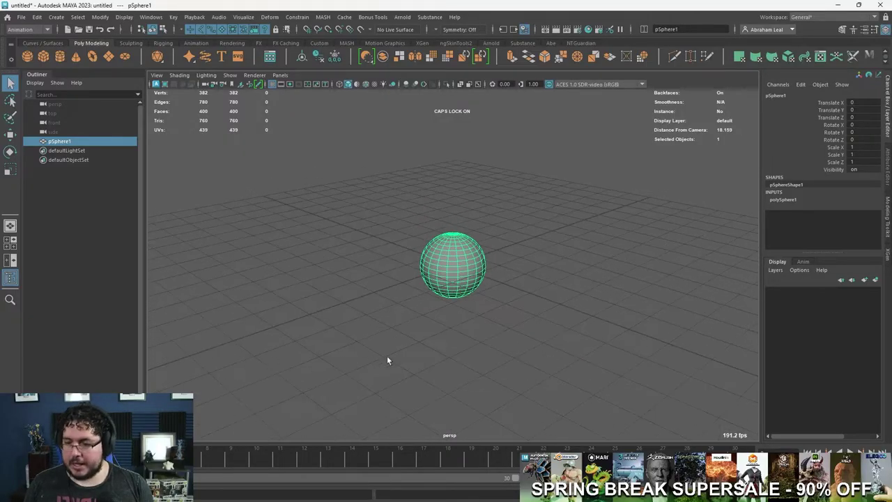
left_click_drag(423, 308, 418, 321, "alt")
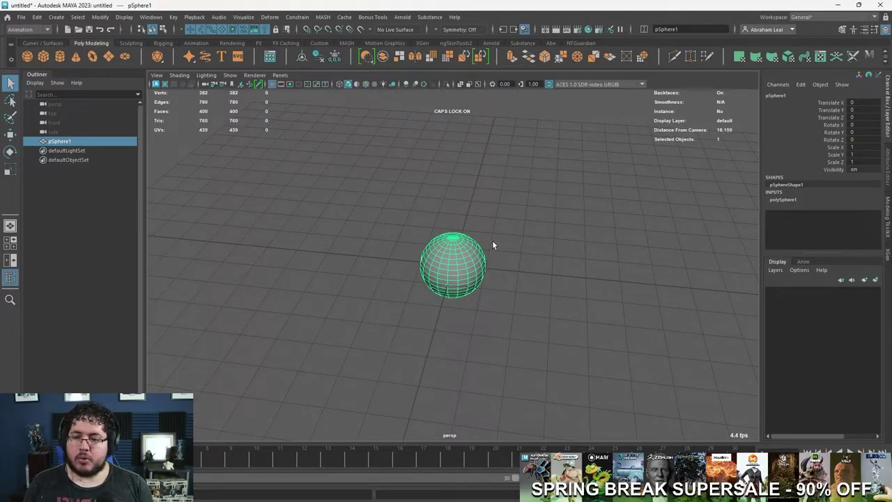
mouse_move(502, 269)
left_mouse_down("alt")
mouse_move(520, 245)
mouse_move(533, 253)
mouse_move(488, 263)
left_mouse_up("alt")
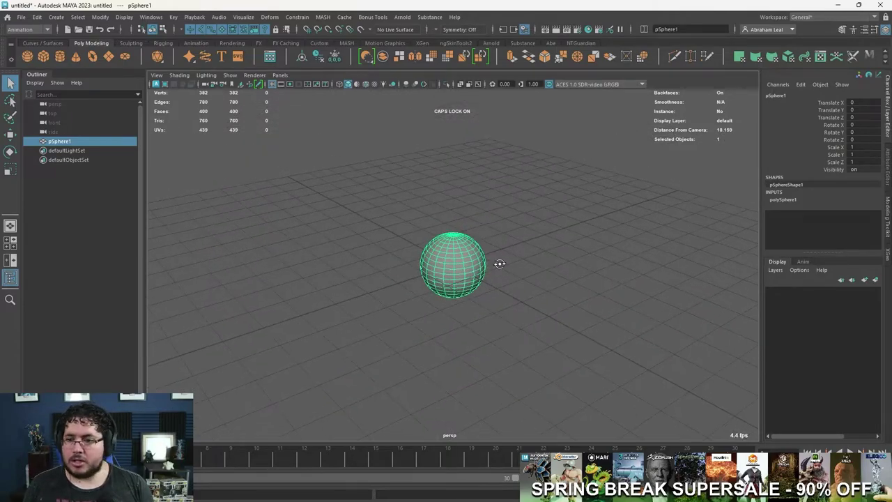
left_click_drag(422, 280, 466, 313, "alt")
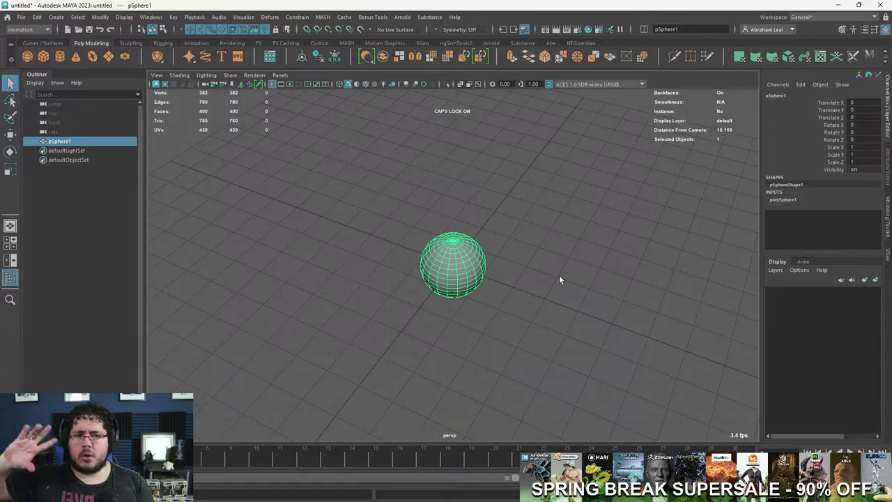
scroll(560, 276, "up", 2)
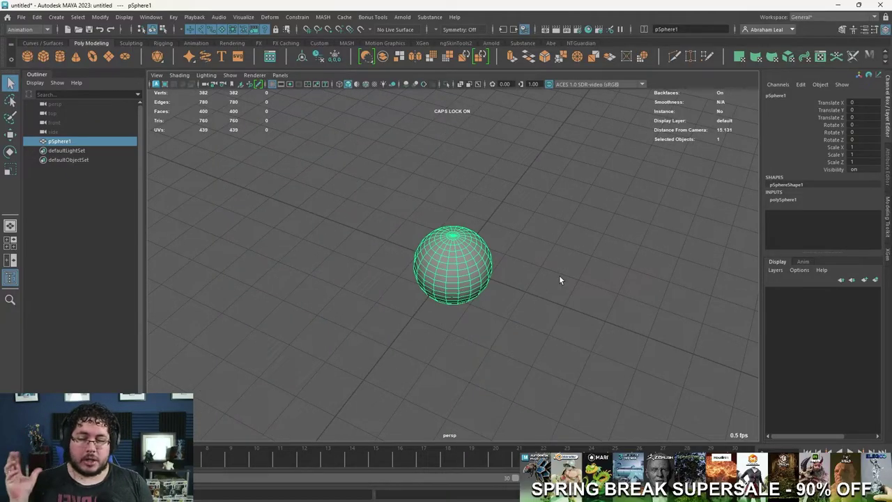
left_click_drag(505, 284, 527, 244, "alt")
scroll(487, 262, "up", 2)
scroll(544, 307, "up", 2)
left_click_drag(549, 317, 544, 300, "alt")
left_click_drag(505, 251, 498, 285, "alt")
scroll(406, 233, "down", 2)
scroll(461, 238, "down", 2)
scroll(501, 250, "down", 2)
scroll(498, 285, "down", 3)
left_click(518, 263)
left_click(461, 252)
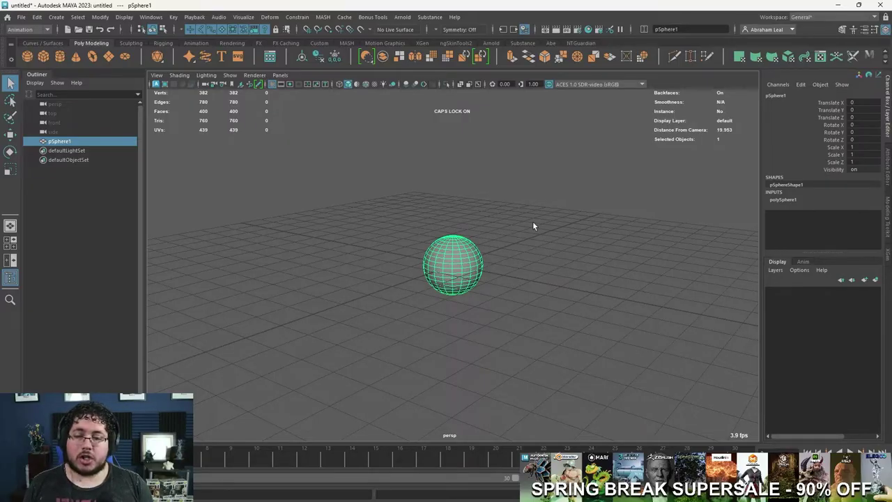
Step: Cycle through the Move, Rotate and Scale tools on the sphere, and deselect it with the Select tool active
key("w")
key("e")
key("r")
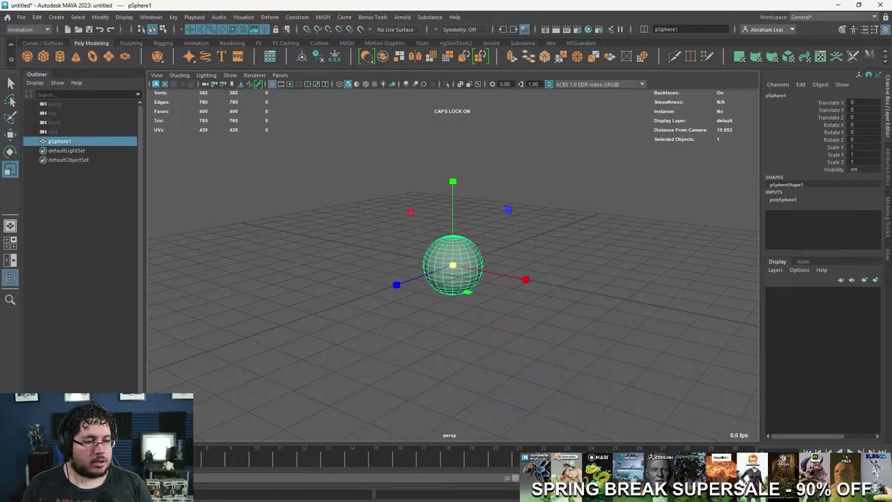
left_click(559, 281)
key("w")
key("q")
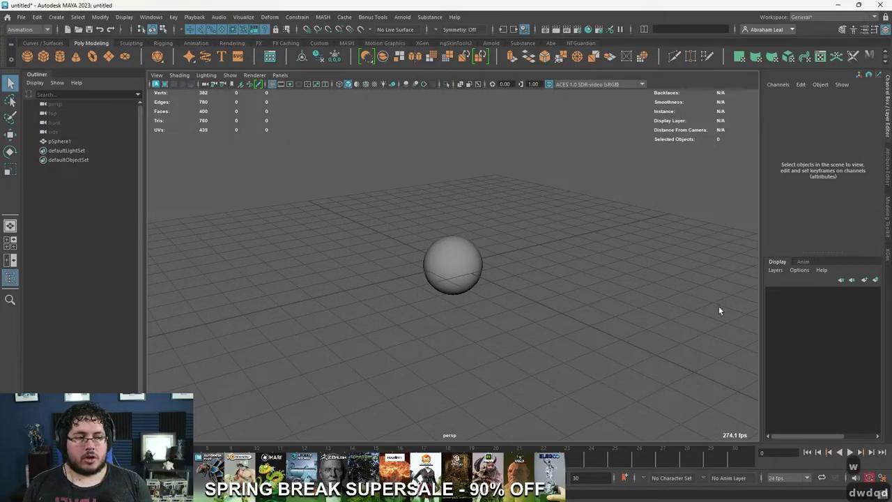
Step: Reselect the sphere and show its Move, Rotate and Scale manipulators in turn
left_click_drag(666, 296, 617, 318, "alt")
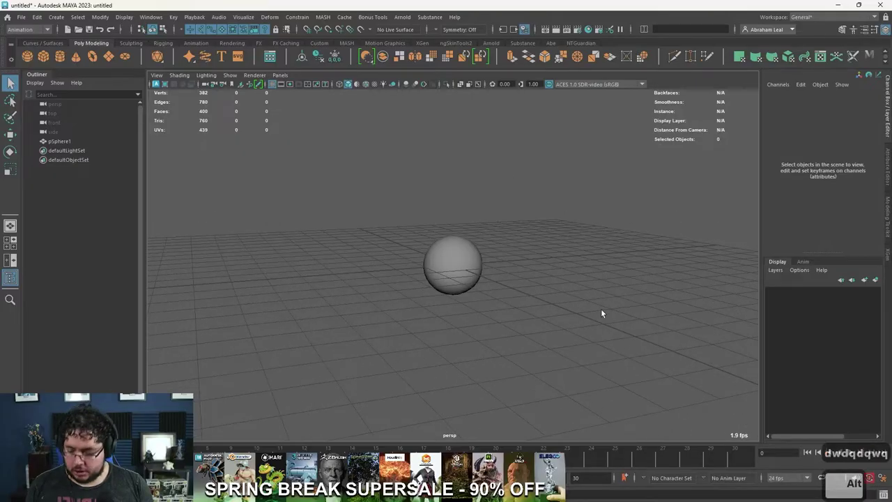
left_click(478, 267)
key("w")
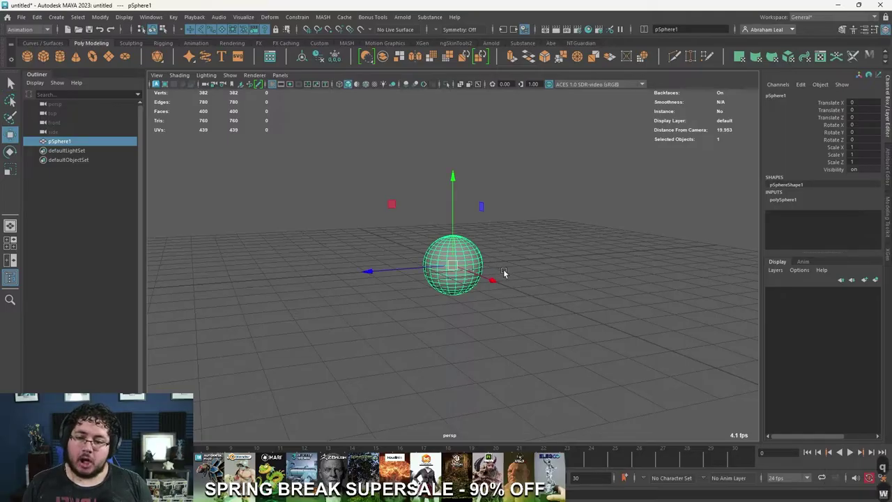
key("e")
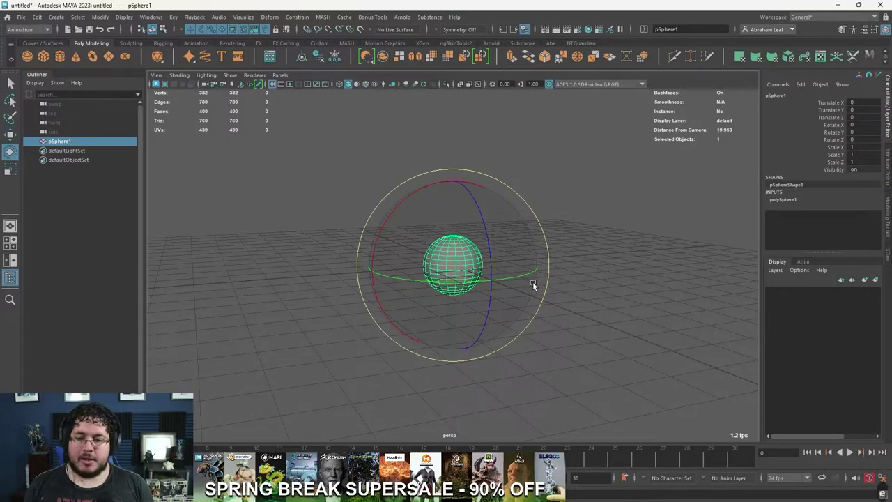
key("r")
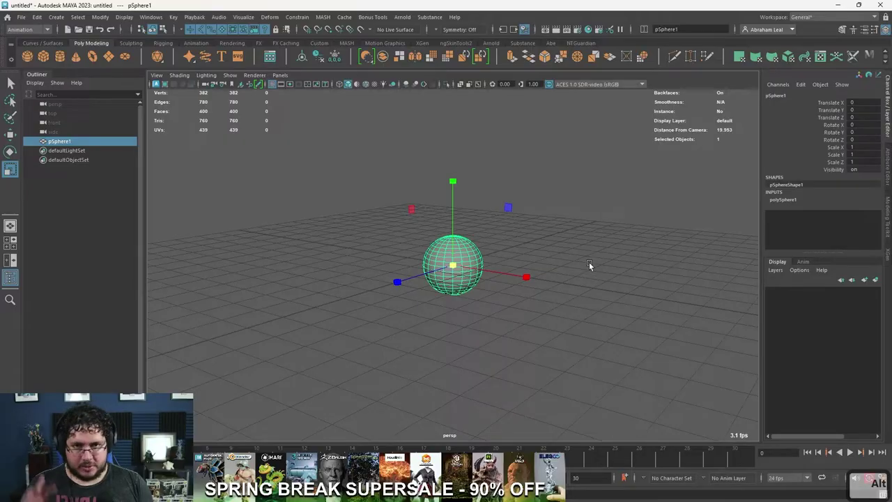
right_click_drag(586, 264, 587, 290, "alt")
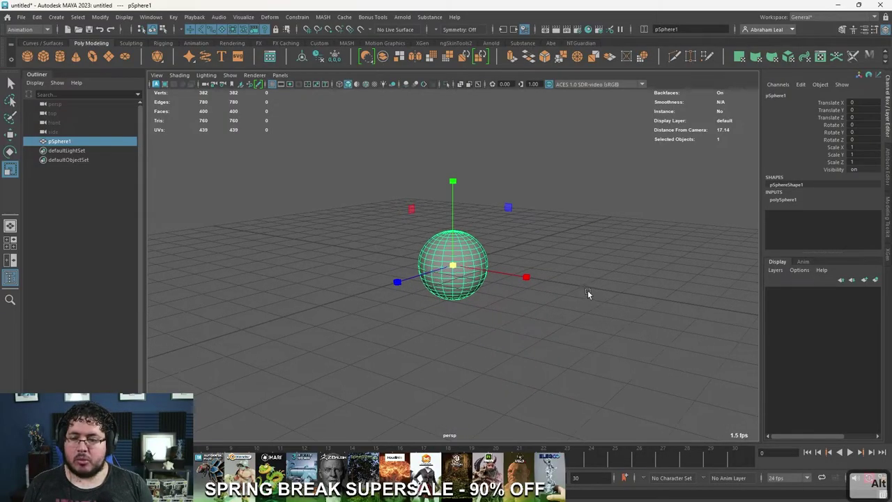
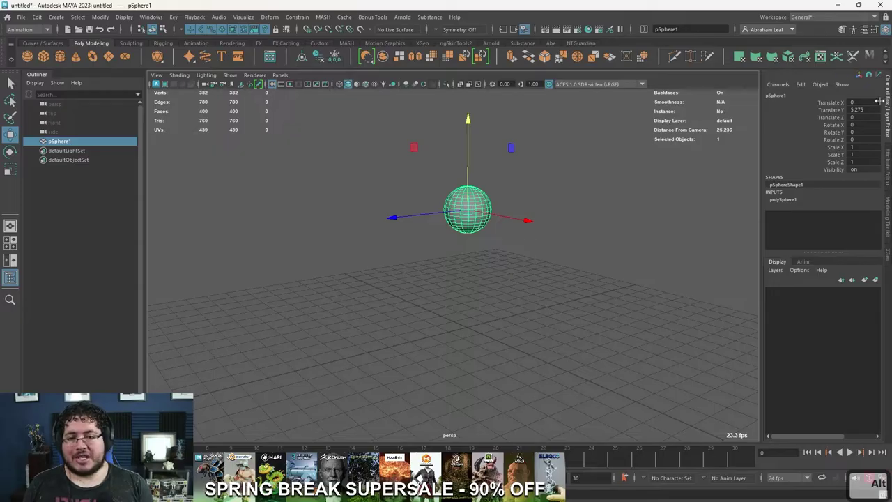
Step: Delete the sphere and create a polygon cube at the origin in its place
left_click(887, 101)
left_click(888, 104)
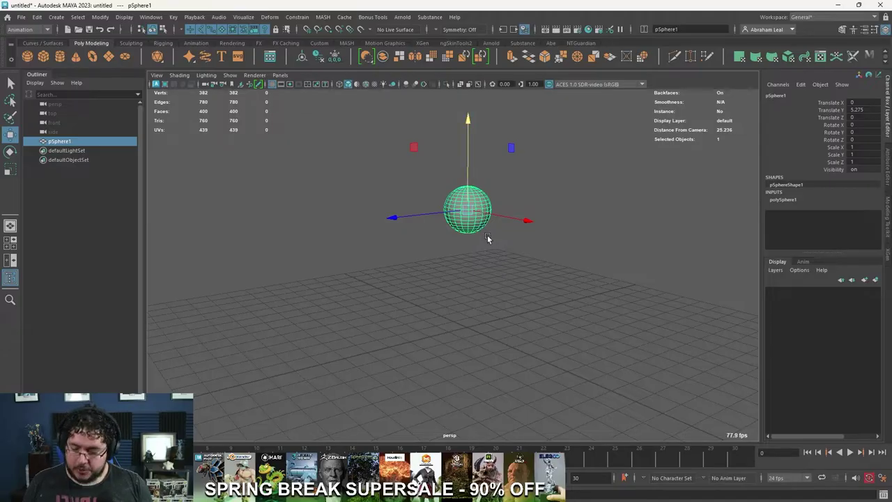
key("Delete")
left_click(43, 56)
Step: Try rotating the cube with the separate axis rings of the Rotate tool, undoing each rotation
key("e")
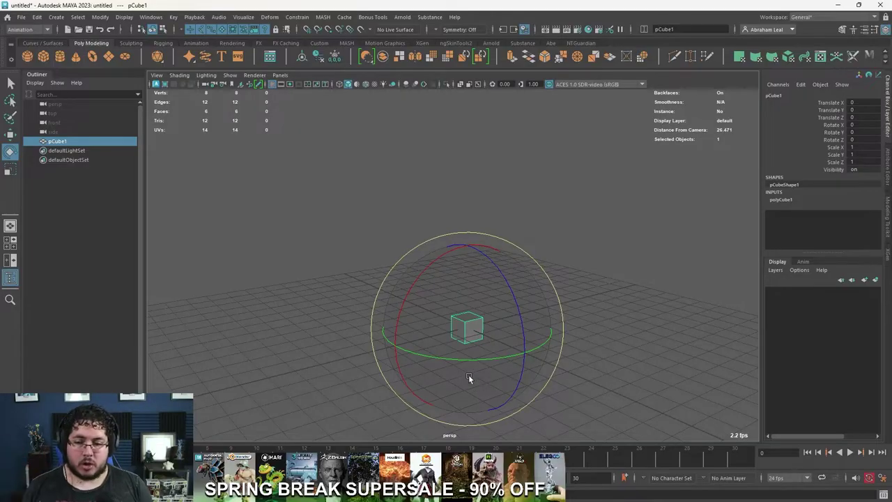
left_click_drag(482, 357, 536, 331)
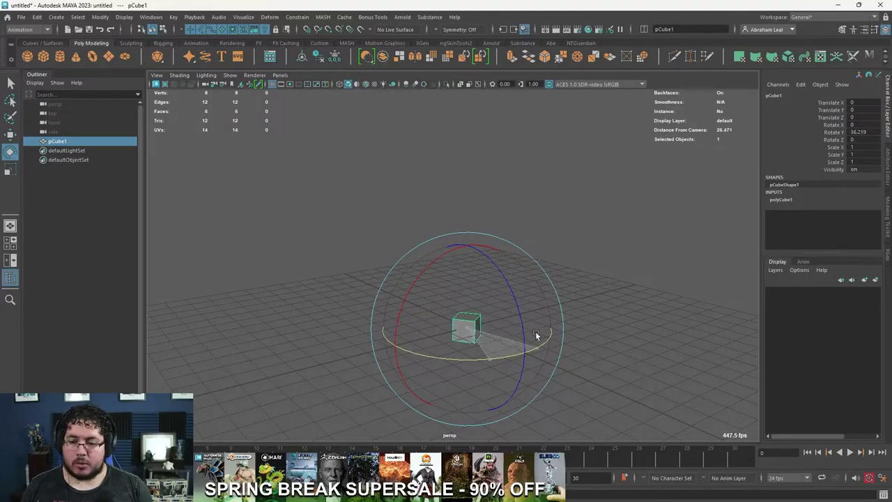
key("ctrl+z")
left_click_drag(495, 269, 471, 294)
key("ctrl+z")
left_click_drag(443, 251, 462, 255)
key("ctrl+z")
Step: Rotate the cube freely to about -209, 39 and -408 degrees and move it to about -5.5, 4.9, -5.3
left_click_drag(509, 289, 708, 241)
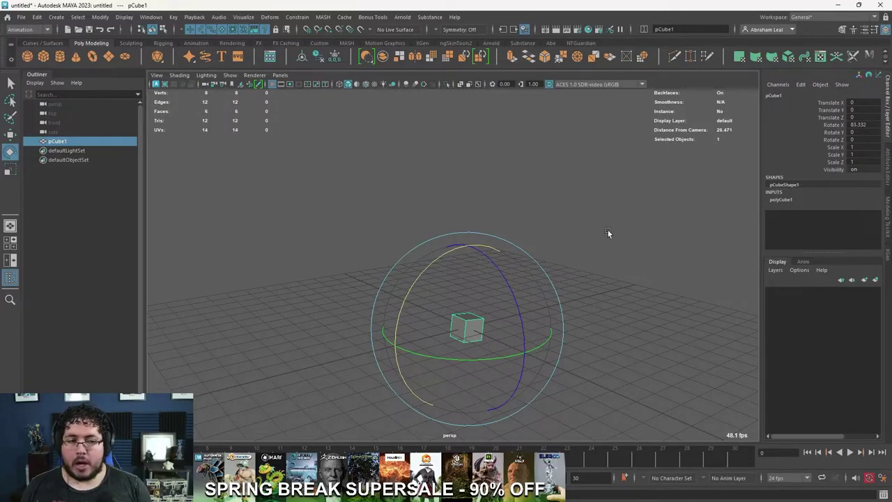
left_click_drag(516, 266, 535, 321)
key("w")
left_click_drag(466, 346, 517, 208)
Step: Scale the cube non-uniformly to about 6.6 in X, 4.6 in Y and 4.25 in Z
key("e")
key("r")
left_click_drag(549, 244, 599, 276)
left_click_drag(481, 196, 490, 177)
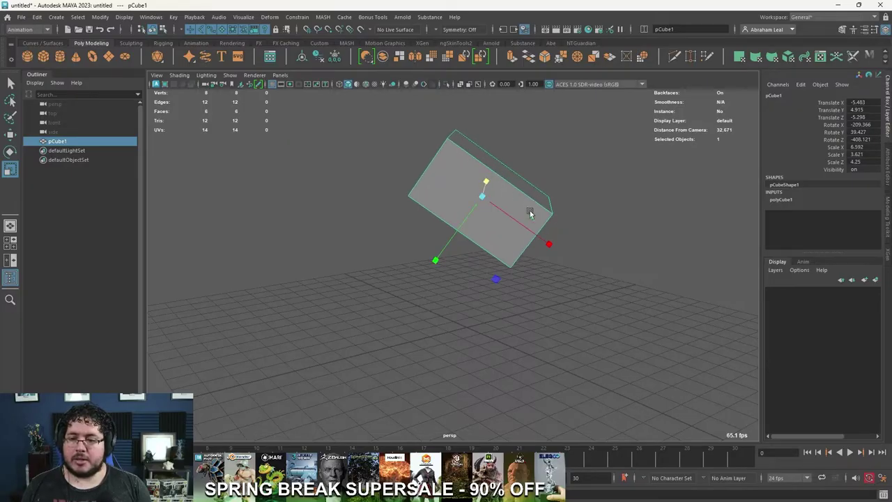
left_click_drag(440, 256, 429, 275)
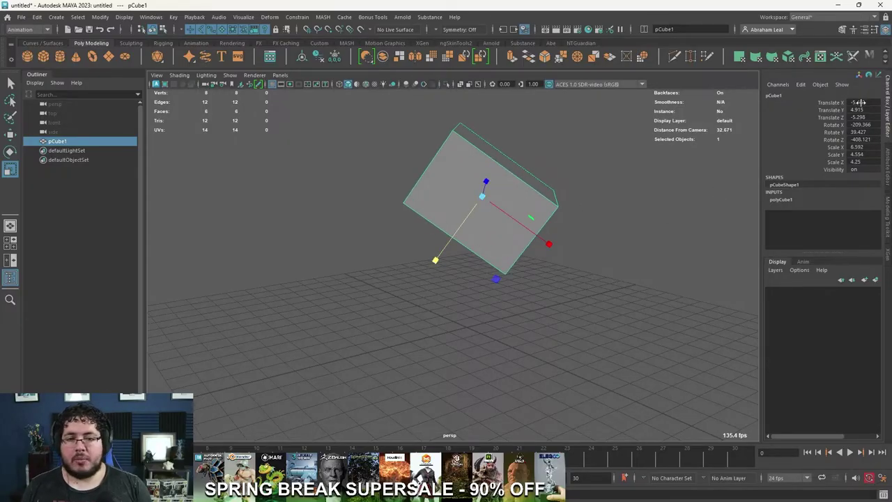
Step: Reset the cube's translation and rotation to 0 and its scale to 1 on all axes, and deselect it
left_click_drag(861, 100, 860, 140)
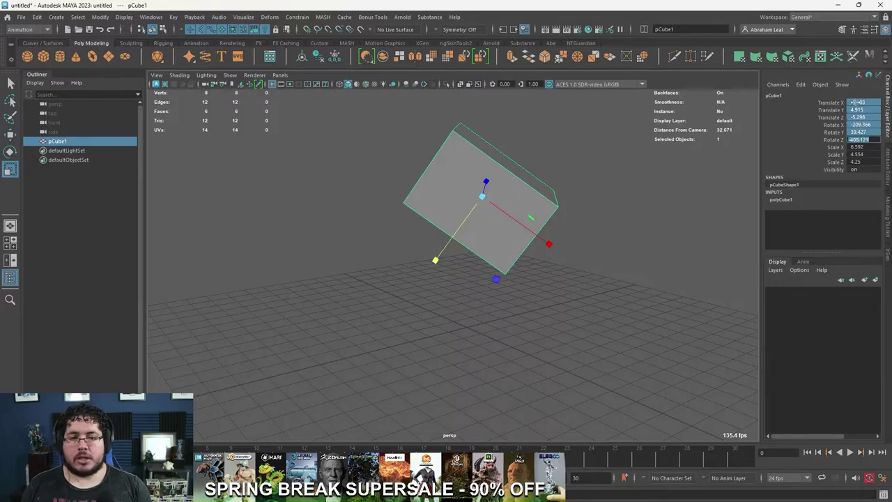
type("0")
key("Return")
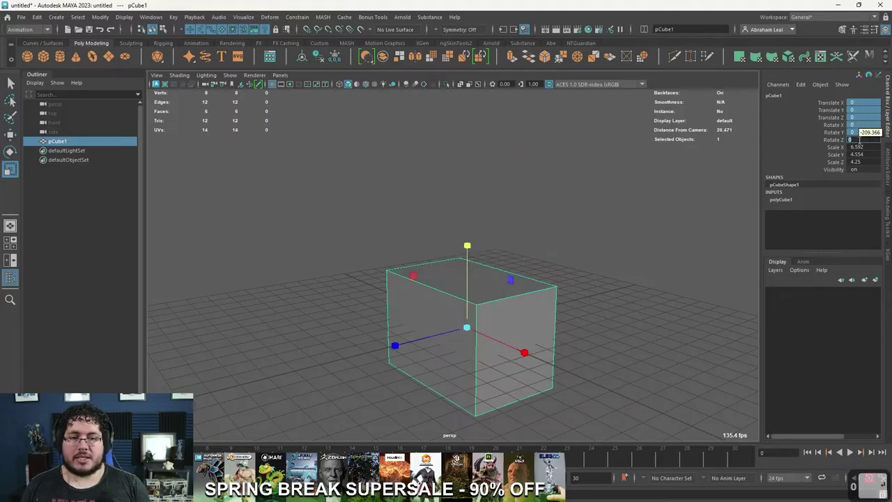
left_click_drag(859, 147, 858, 161)
type("1")
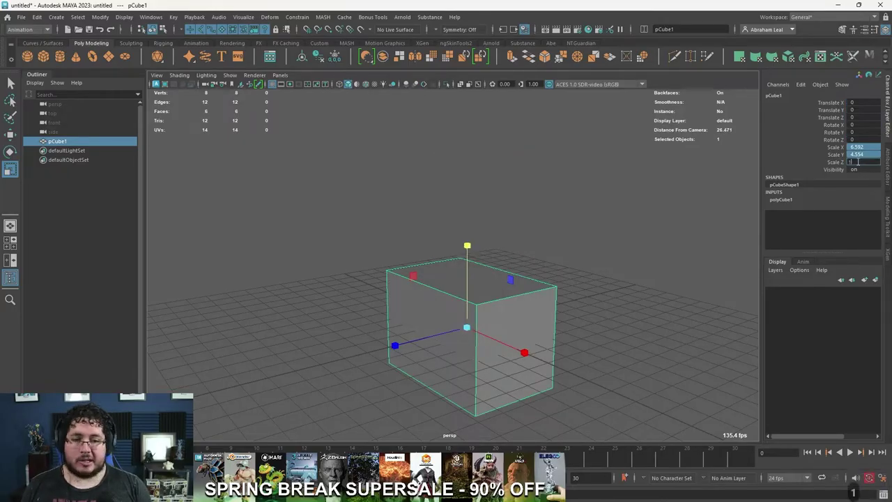
key("Return")
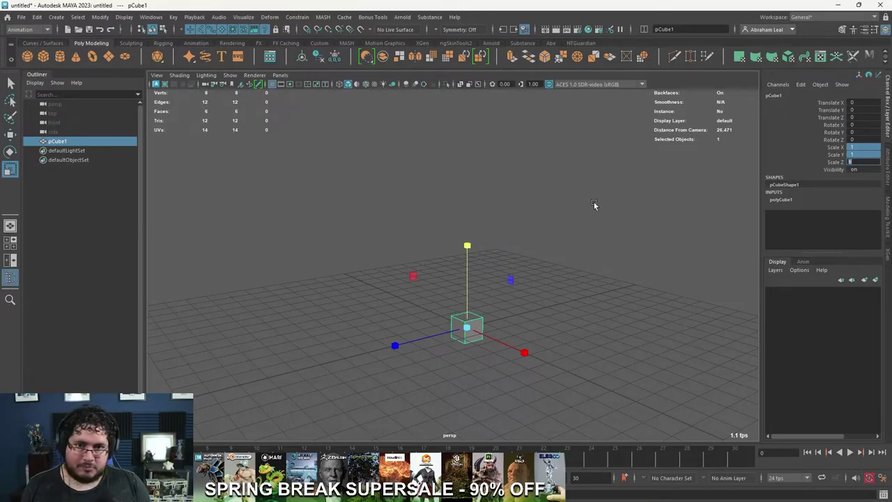
left_click(588, 256)
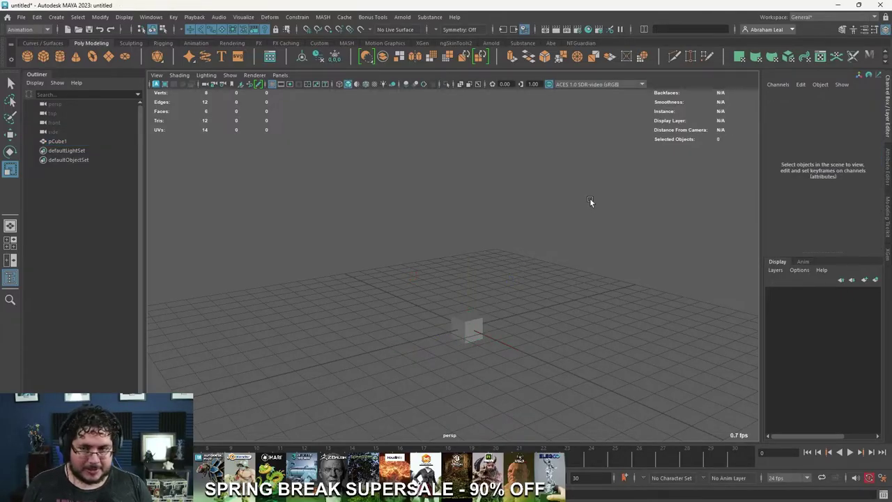
Step: Select the cube and cycle through the Move, Rotate and Scale tools to compare their manipulators
left_click(468, 322)
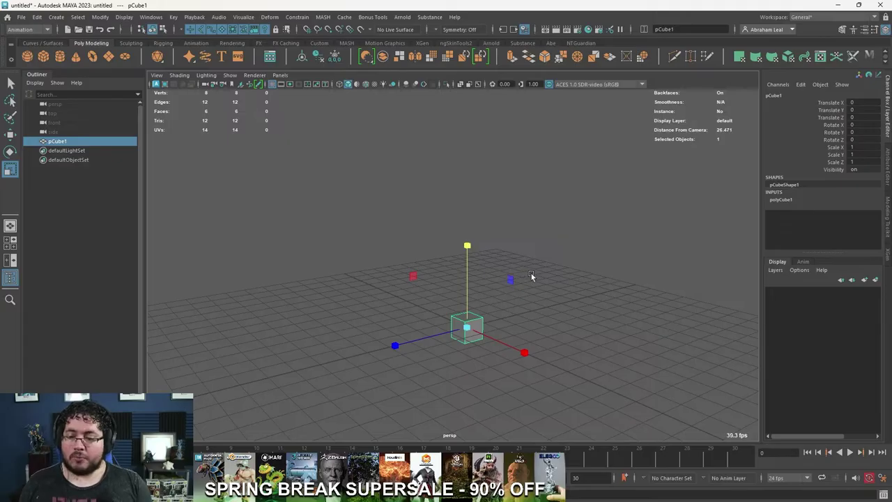
key("w")
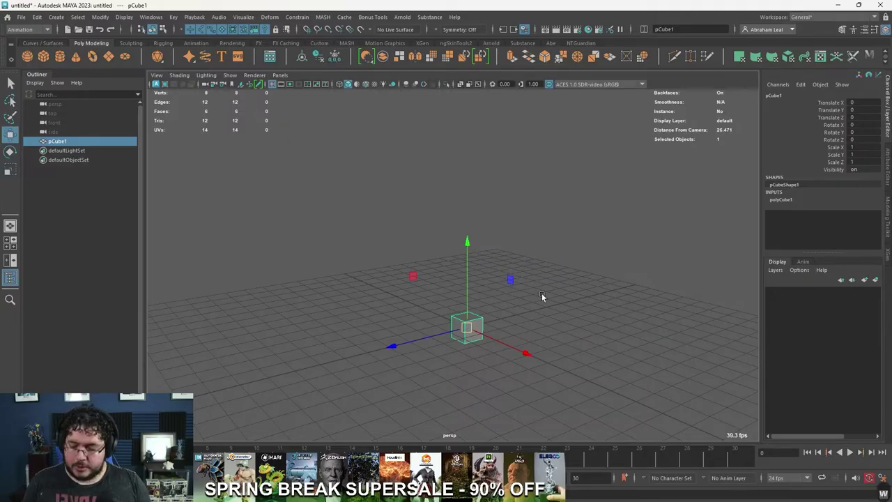
key("e")
key("r")
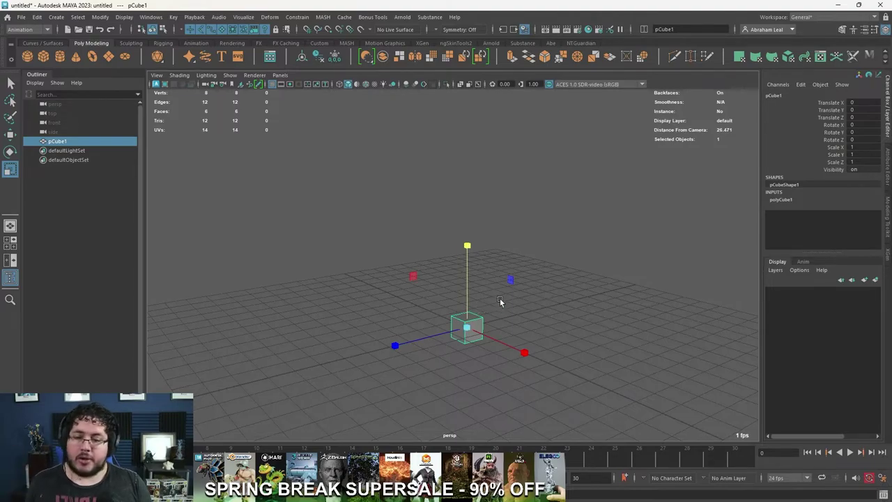
Step: Delete the cube from the scene
left_click(538, 307)
left_click(465, 330)
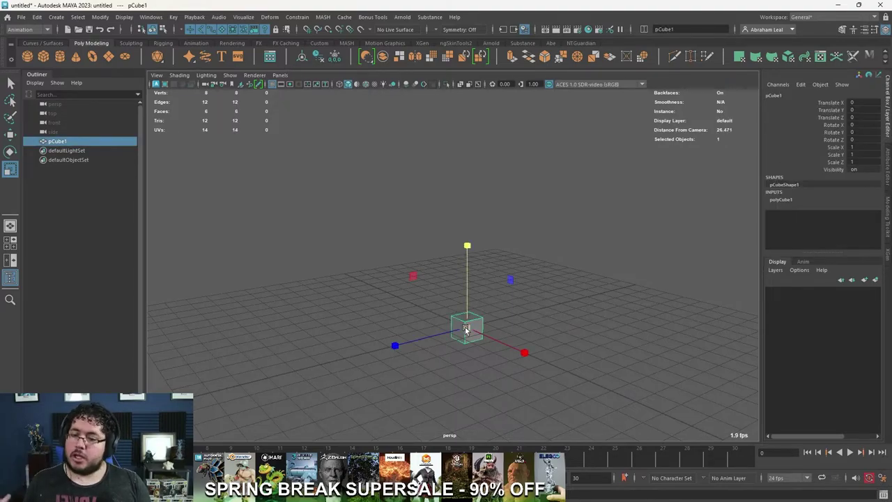
key("Delete")
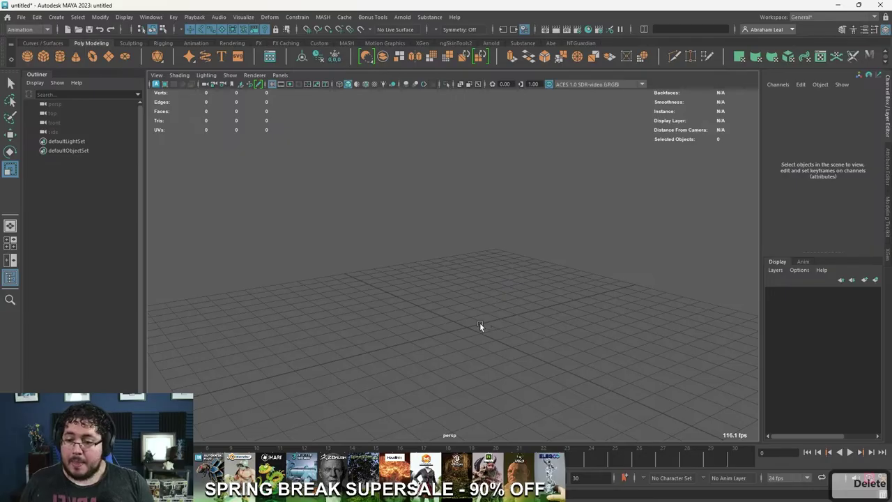
Step: Alternate between the four-view layout and single maximised views, ending on the maximised perspective view
left_click_drag(526, 222, 599, 269, "alt")
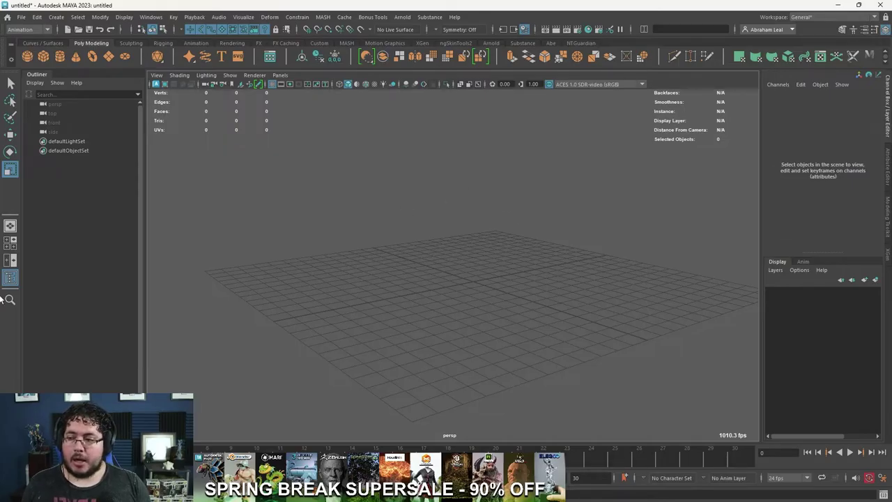
left_click_drag(537, 287, 469, 260, "alt")
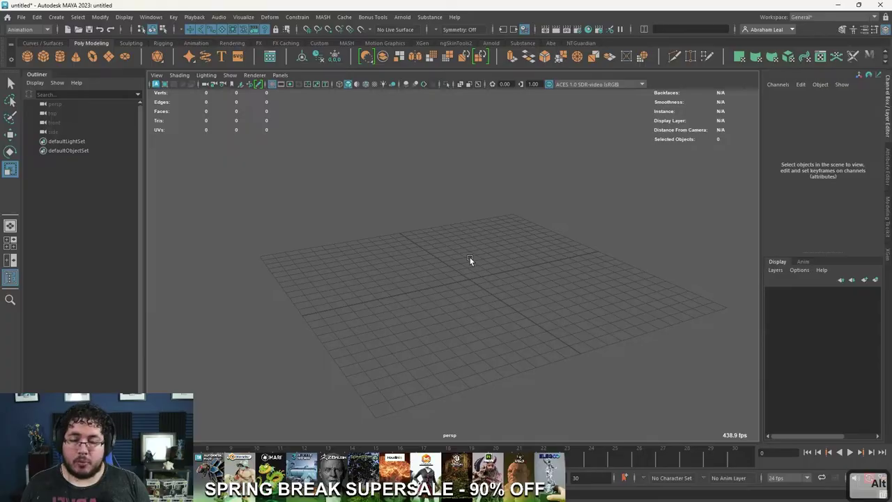
key("space")
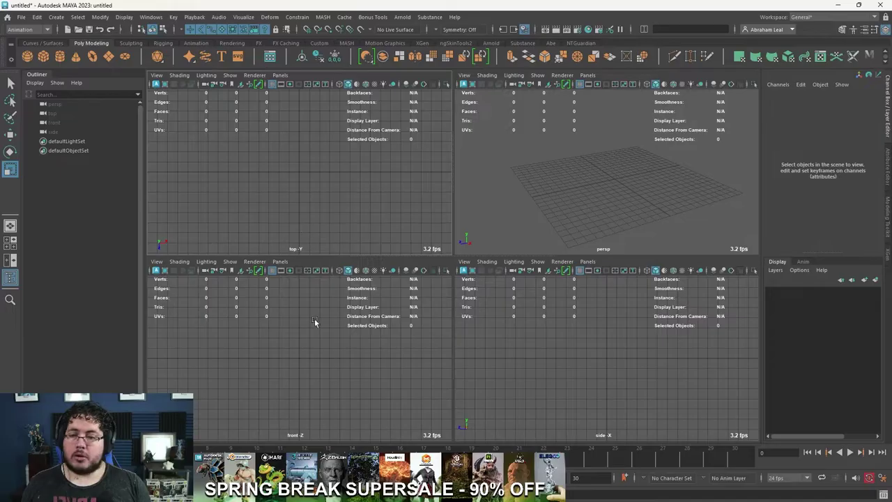
key("space")
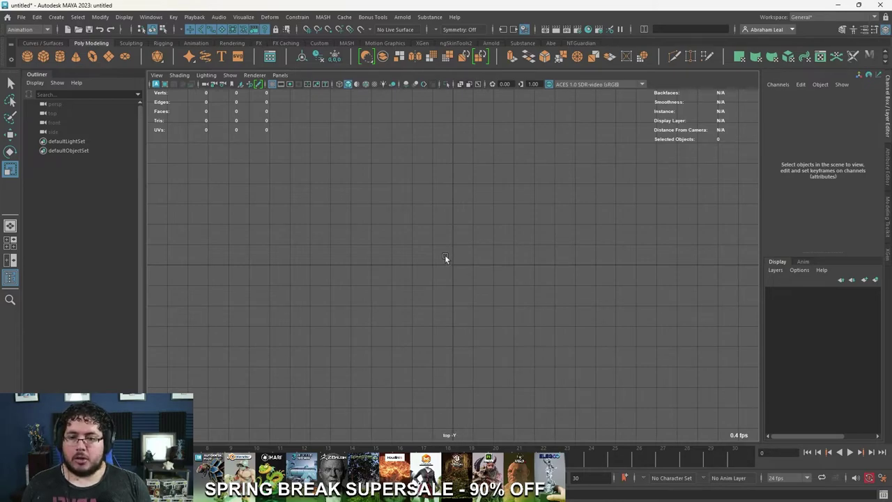
key("space")
key("space")
key("space")
key("space")
key("space")
key("space")
key("space")
key("space")
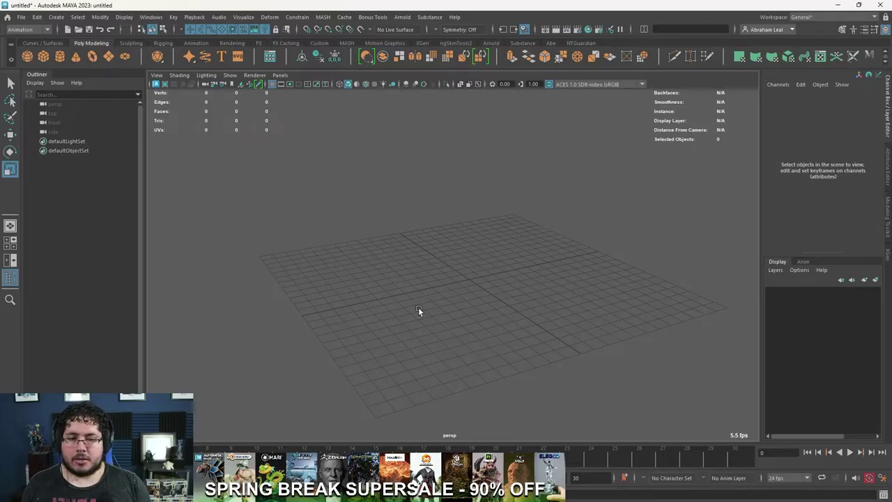
Step: Try the four-view layout and the side-by-side front and perspective layout, returning to the single perspective view
left_click_drag(449, 235, 471, 242, "alt")
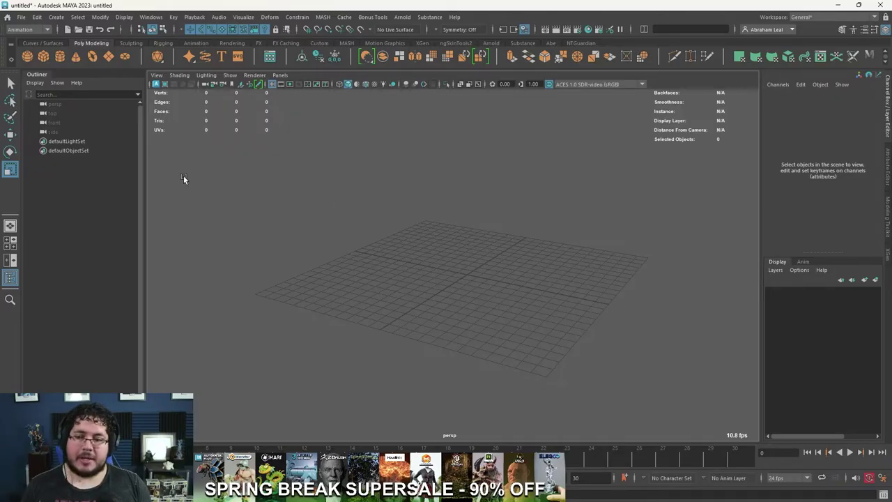
left_click_drag(376, 262, 514, 263, "alt")
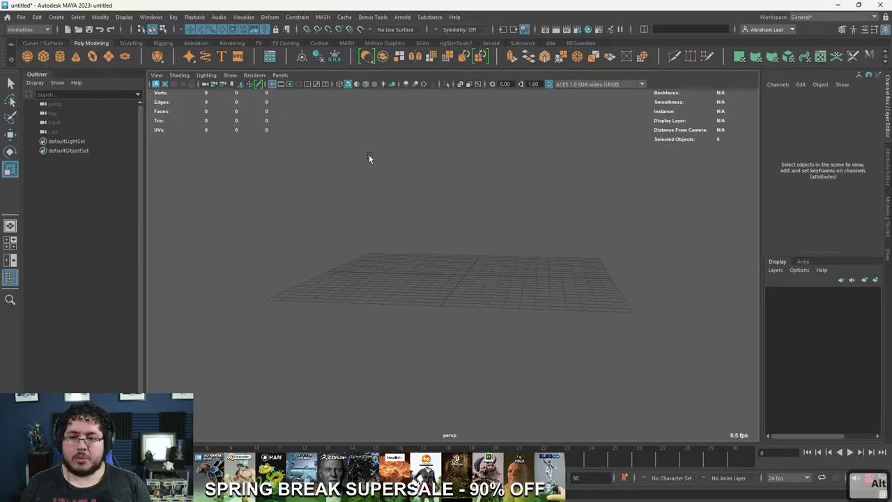
left_click(10, 242)
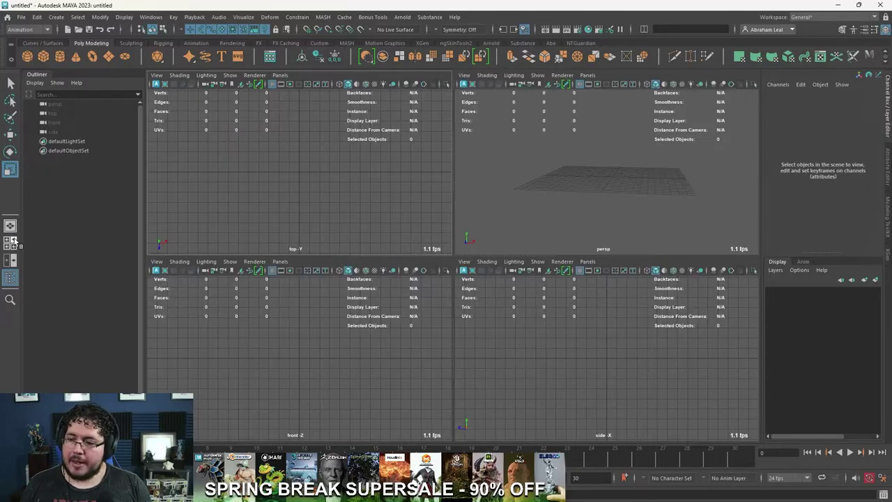
left_click(10, 259)
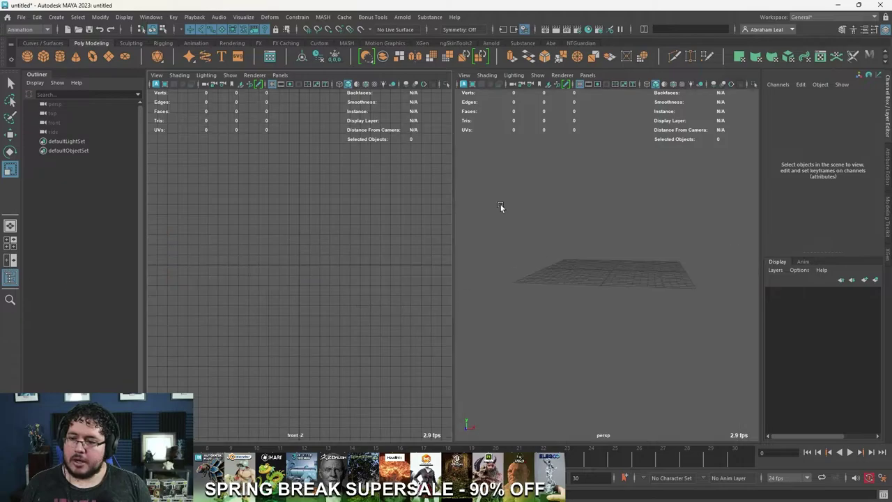
left_click(9, 226)
left_click(9, 242)
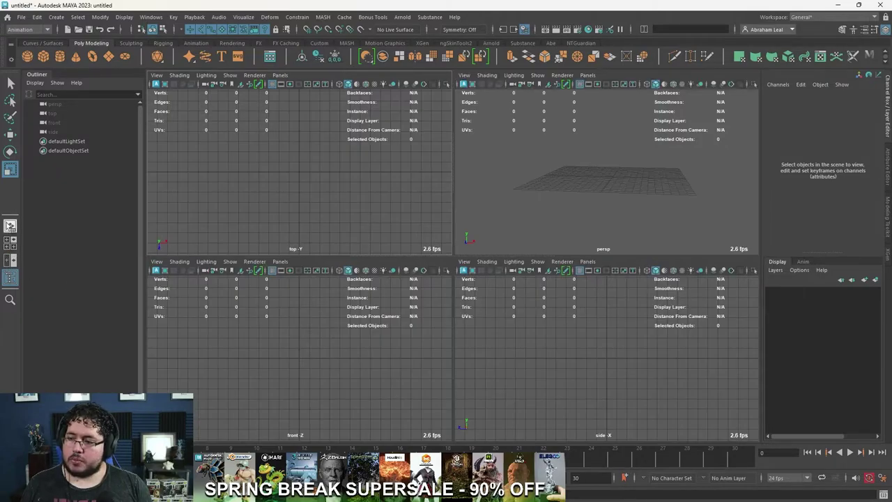
left_click(10, 226)
left_click(10, 242)
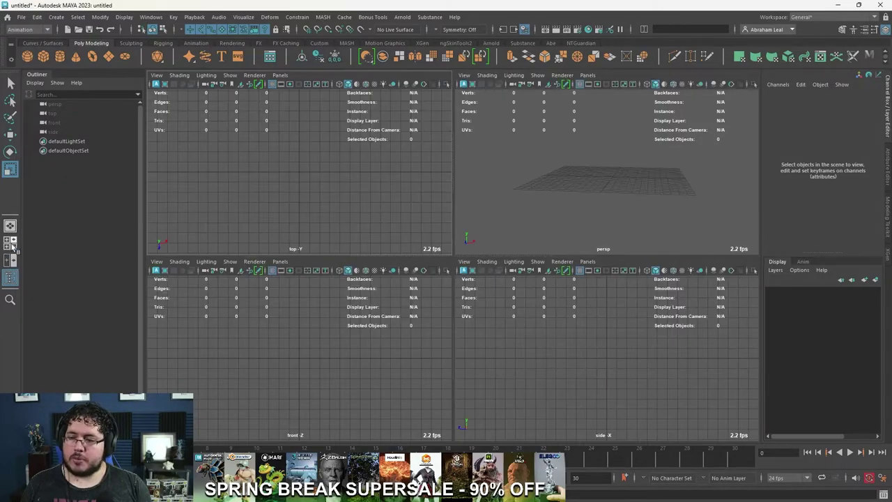
left_click(10, 226)
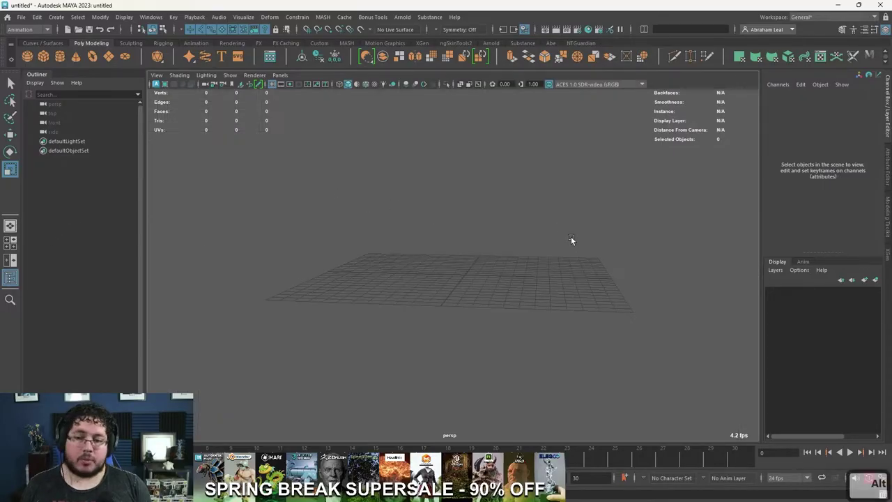
Step: Look through the available workspaces and the option for resetting the current workspace, without choosing any
left_click(815, 19)
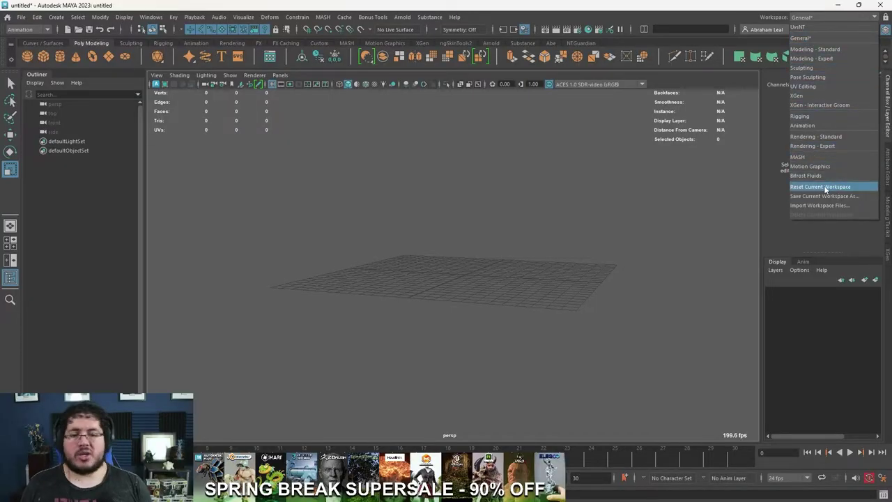
left_click(560, 198)
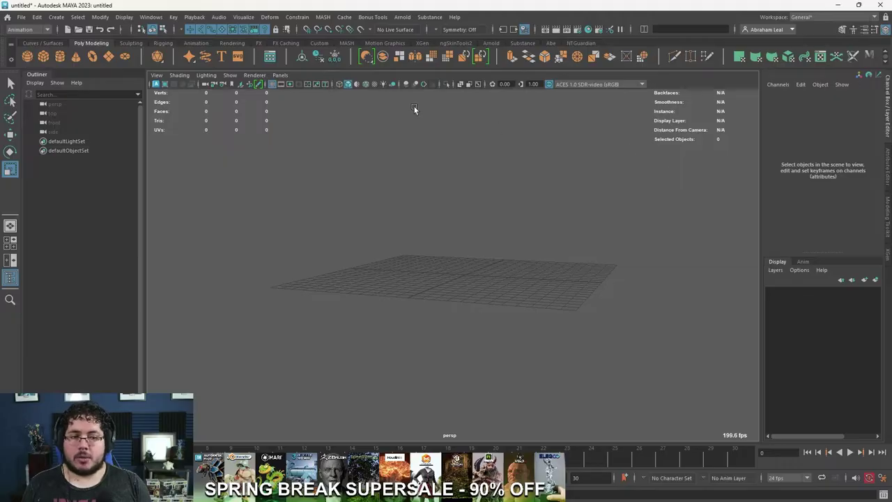
left_click_drag(437, 229, 520, 270, "alt")
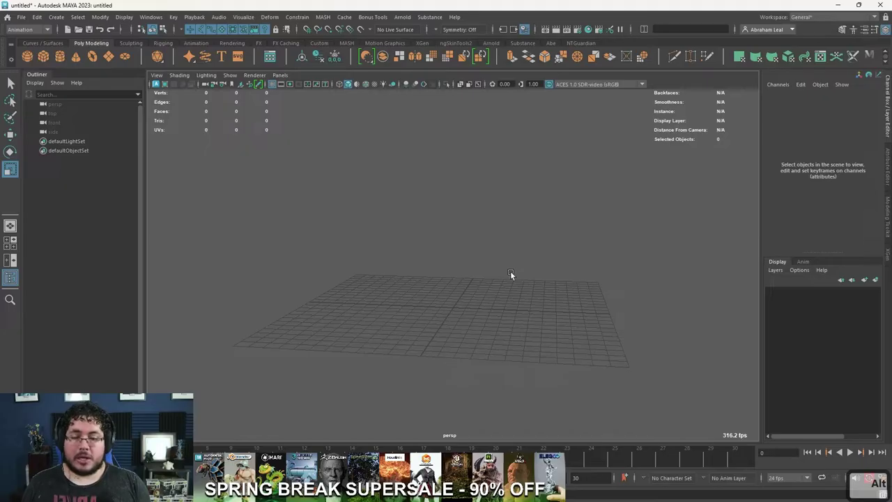
Step: Switch to the browser window with the Google image results for "bobomb side"
key("super")
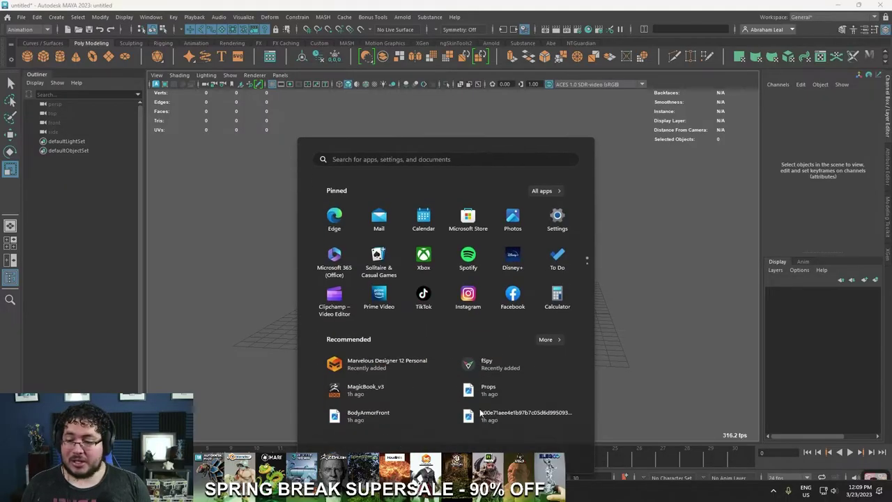
mouse_move(457, 491)
left_click(721, 288)
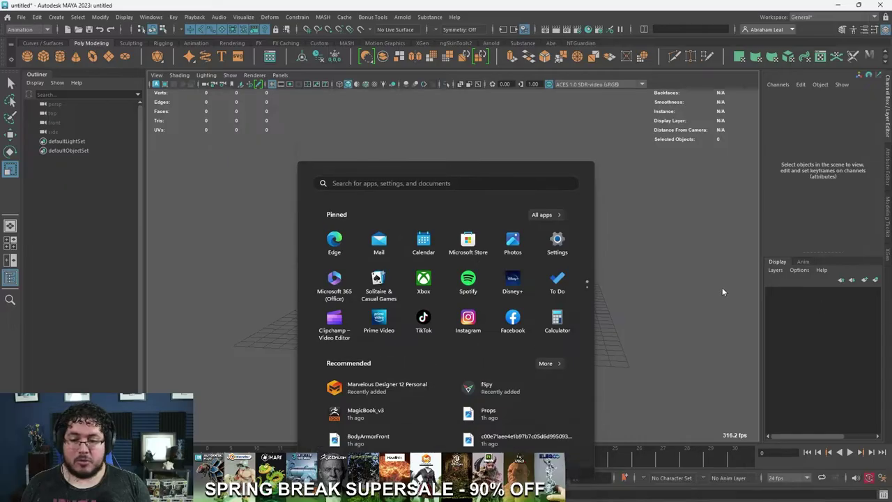
key("super")
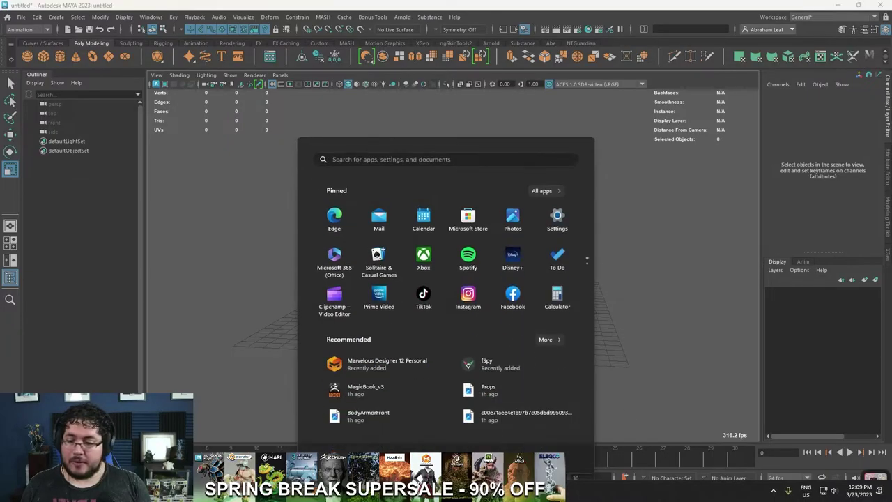
key("Escape")
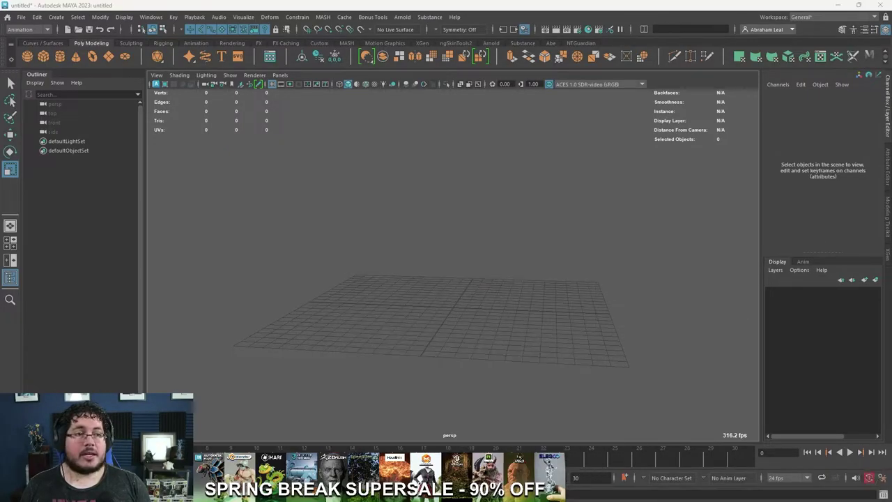
left_click_drag(891, 223, 468, 0)
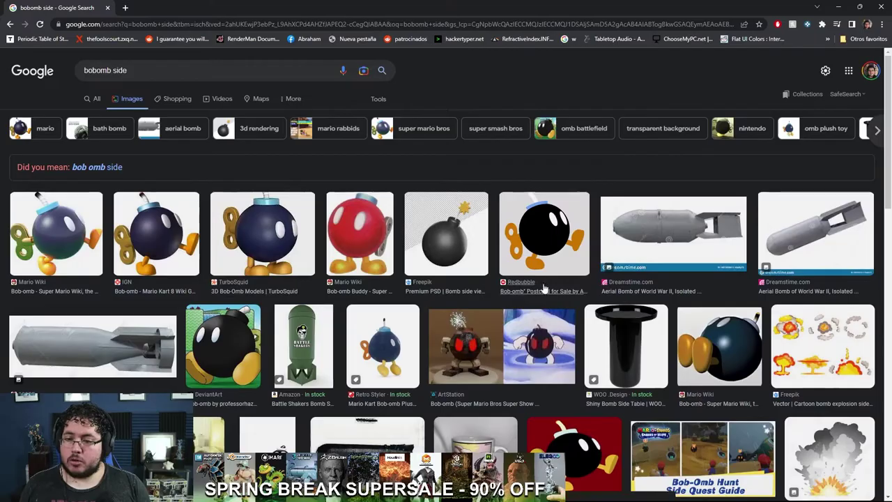
Step: Preview the IGN Bob-omb image from Mario Kart 8 and start saving it as a file, cancelling the save
left_click(195, 252)
right_click(719, 196)
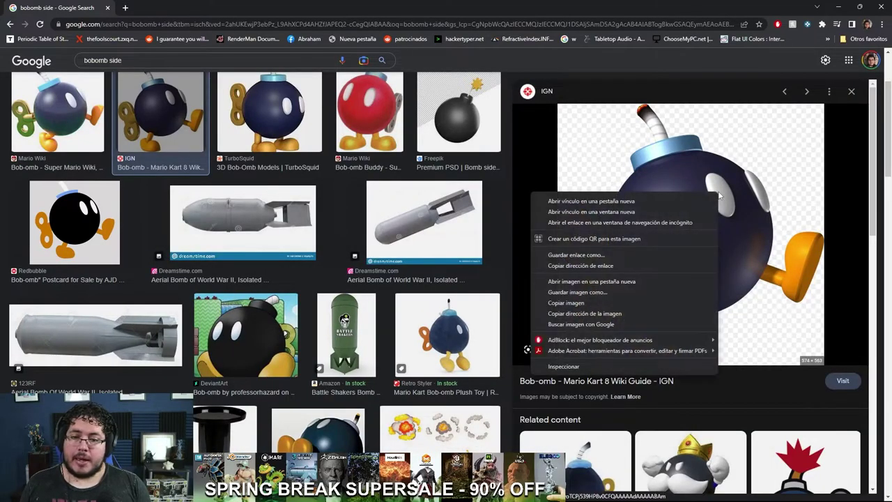
left_click(599, 292)
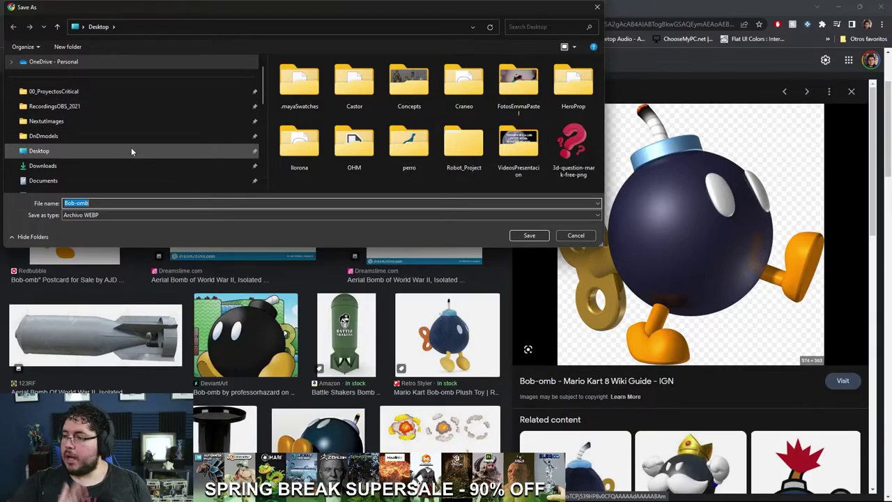
scroll(119, 147, "down", 2)
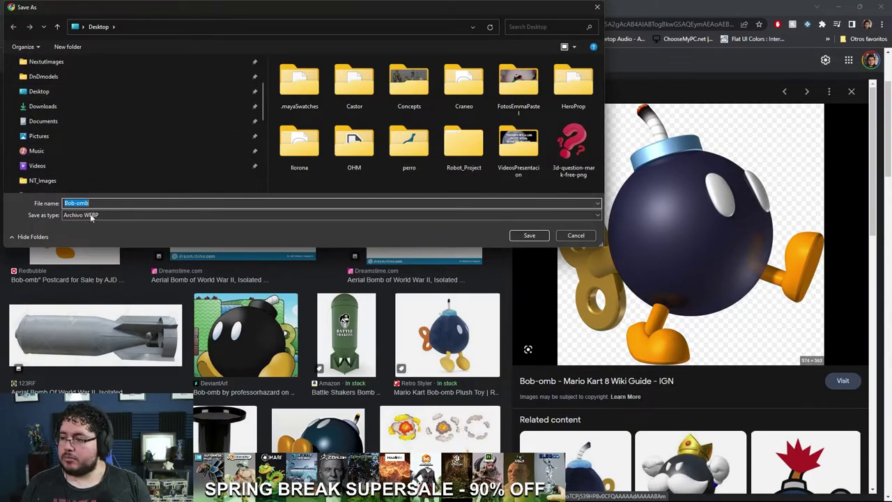
left_click(597, 7)
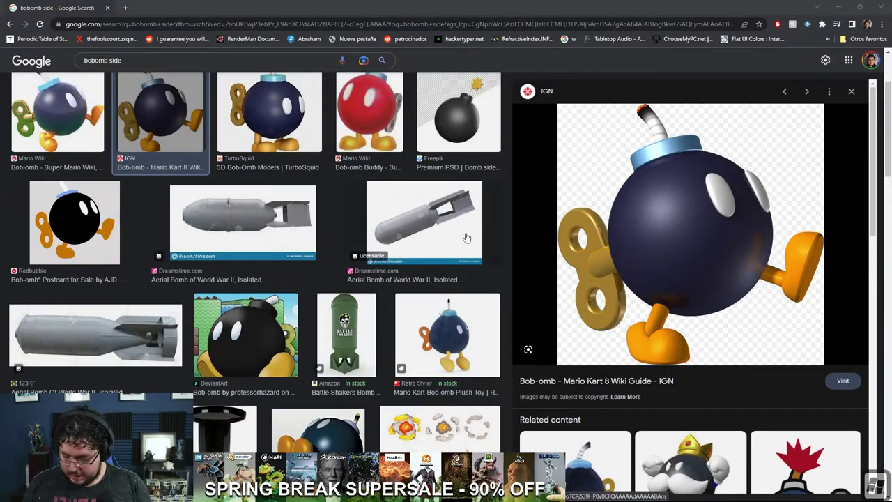
Step: Capture the enlarged IGN Bob-omb preview as a rectangular snip with the Snipping Tool
key("super")
type("s")
left_click(319, 235)
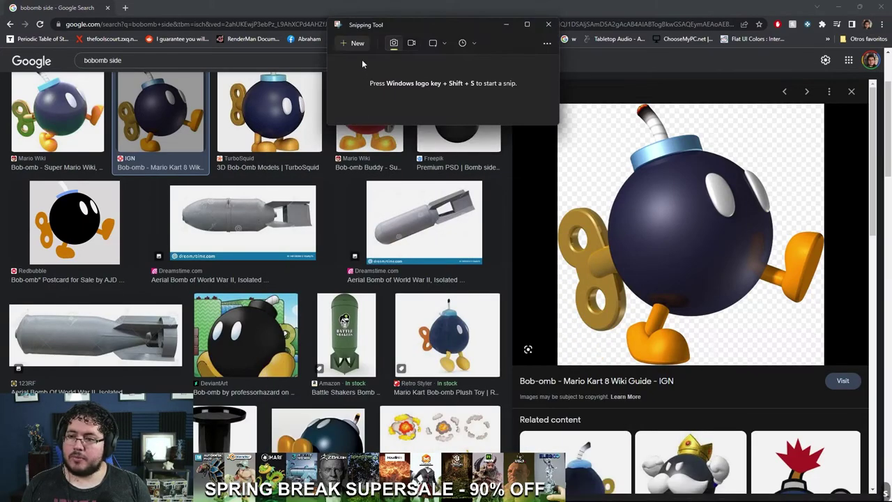
left_click(353, 43)
left_click_drag(558, 101, 823, 363)
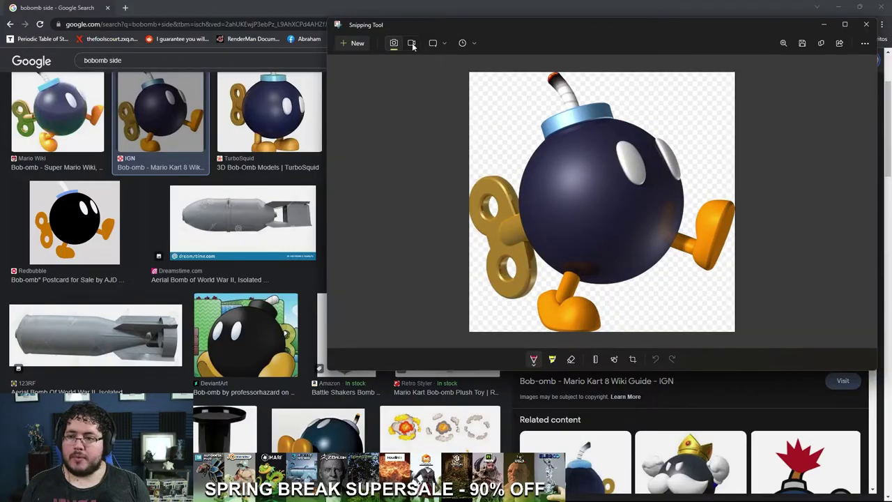
left_click_drag(433, 28, 319, 27)
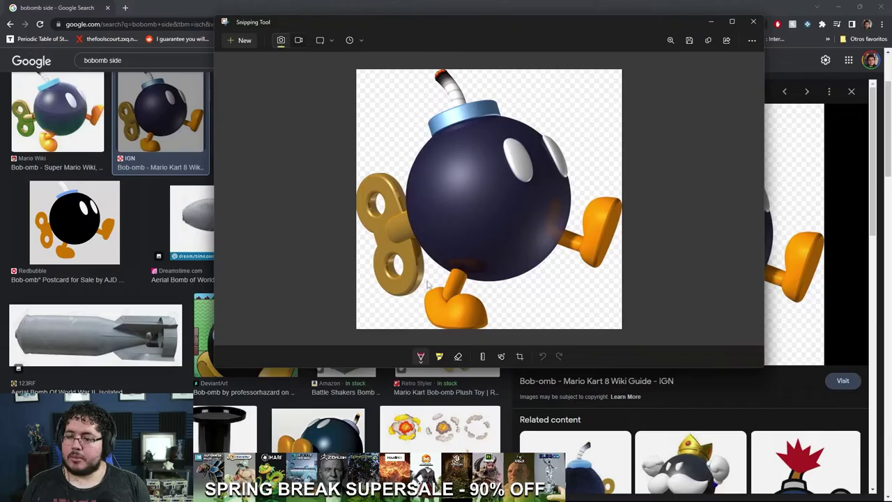
Step: Save the snip to the Desktop as a PNG named BobOmb, close the Snipping Tool and return to Maya
left_click(689, 39)
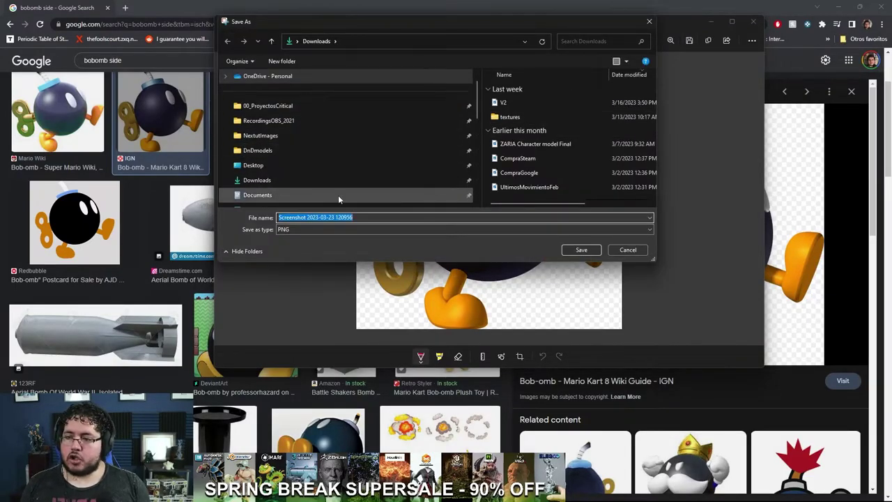
left_click(253, 166)
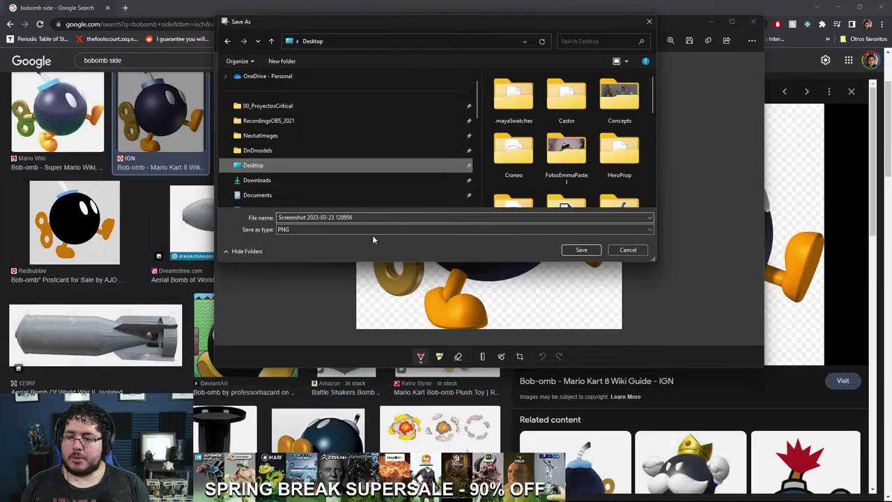
type("BobOM")
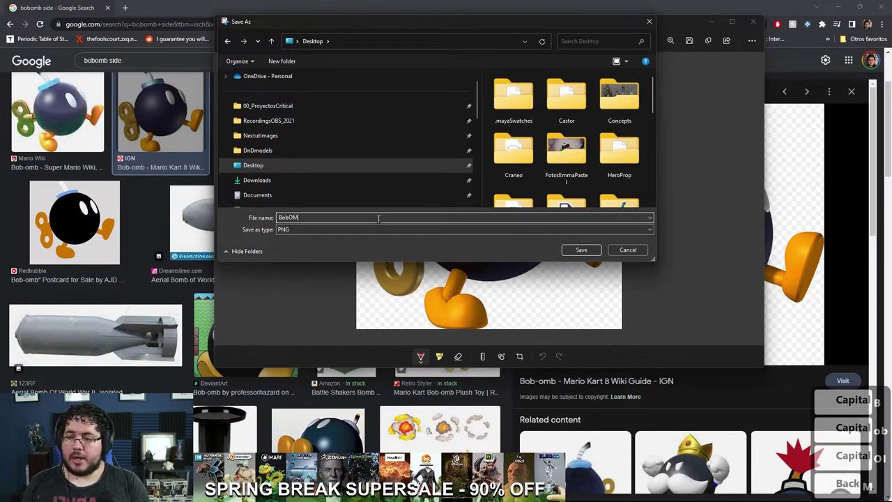
key("BackSpace")
key("BackSpace")
type("Omb")
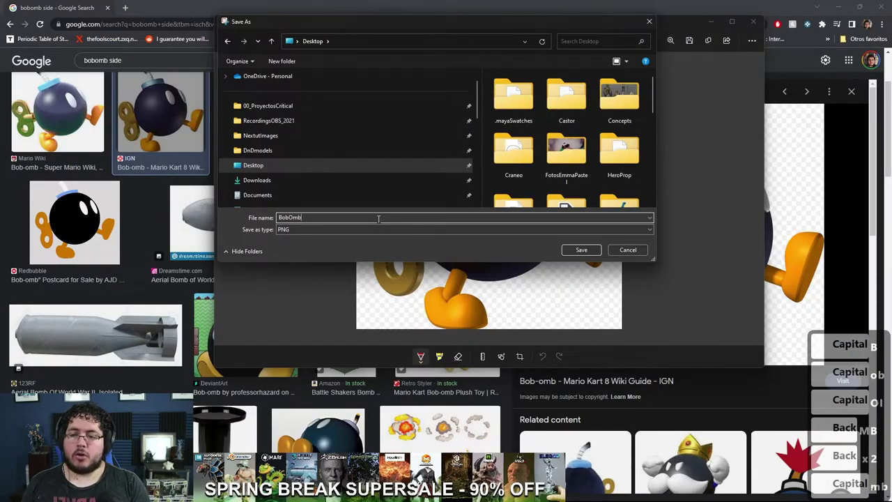
key("Return")
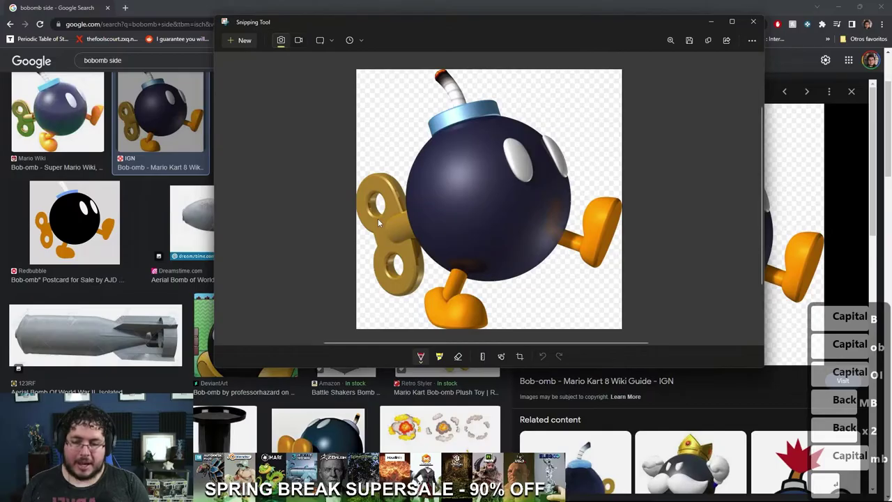
left_click(755, 23)
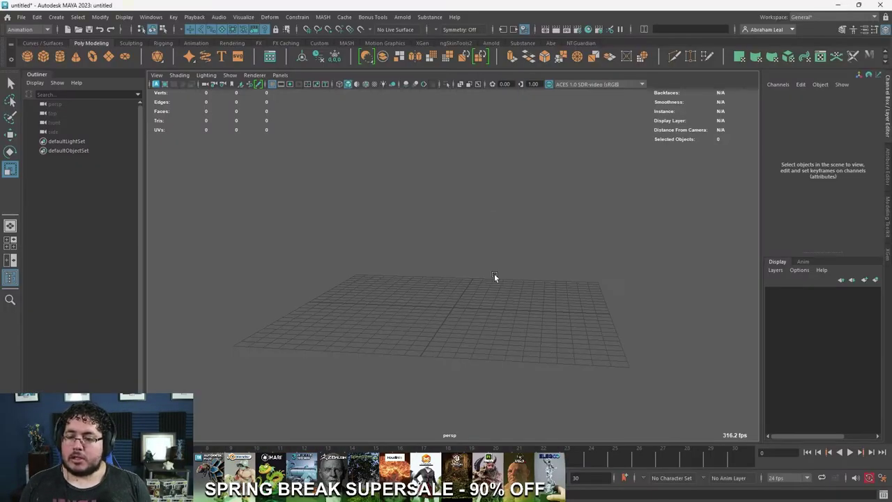
Step: Maximize the side view and import BobOmb.png from the Desktop as its image plane
key("space")
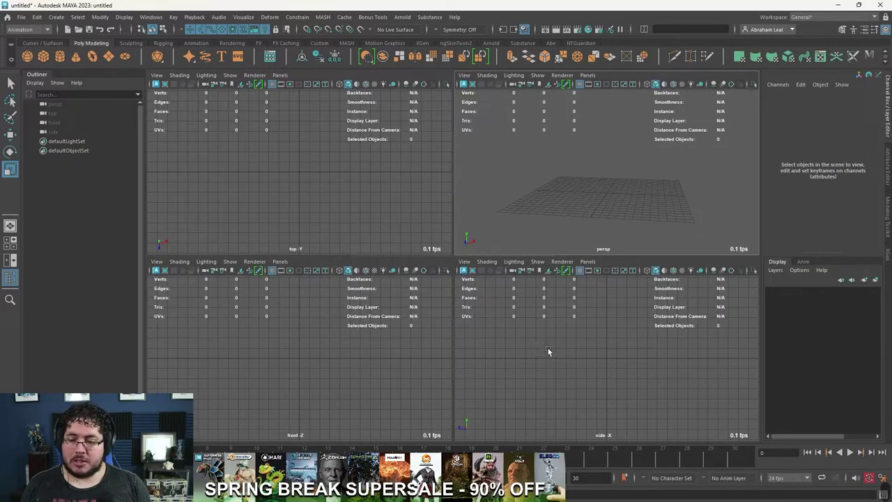
key("space")
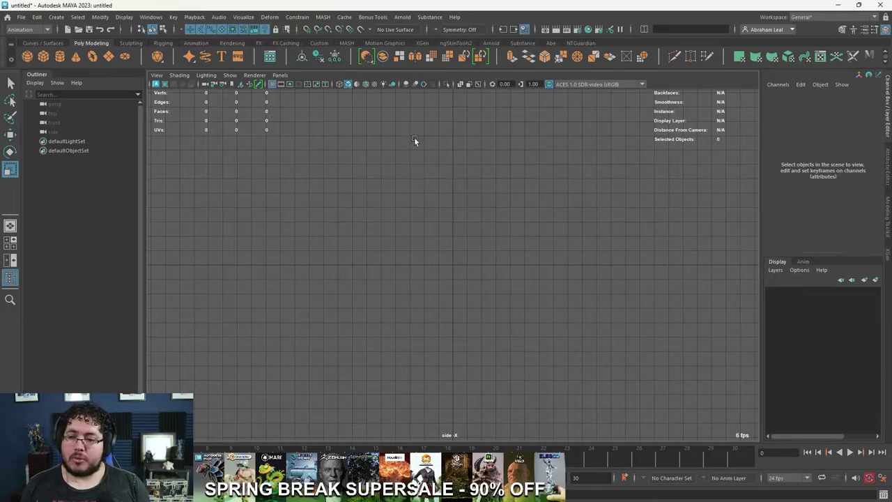
left_click(156, 75)
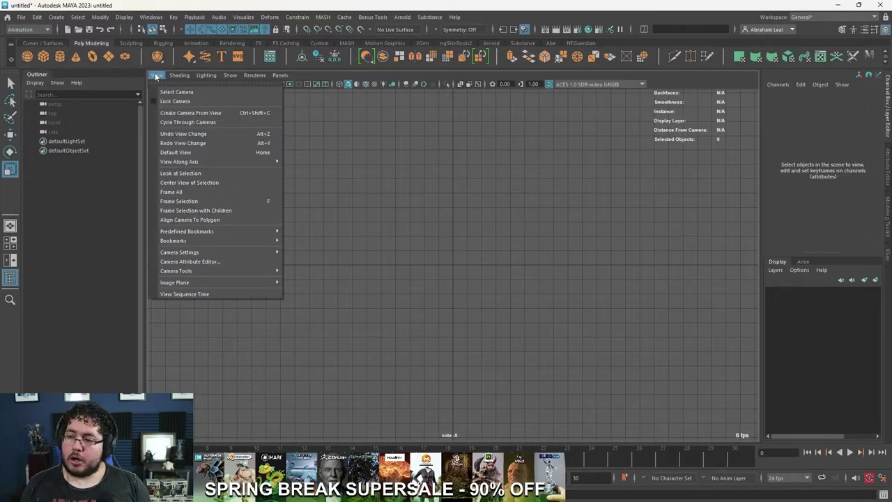
mouse_move(218, 281)
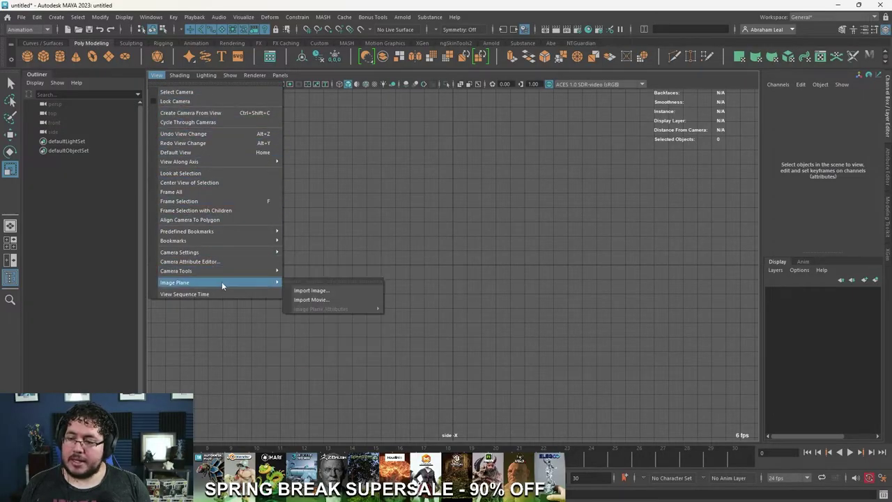
left_click(309, 291)
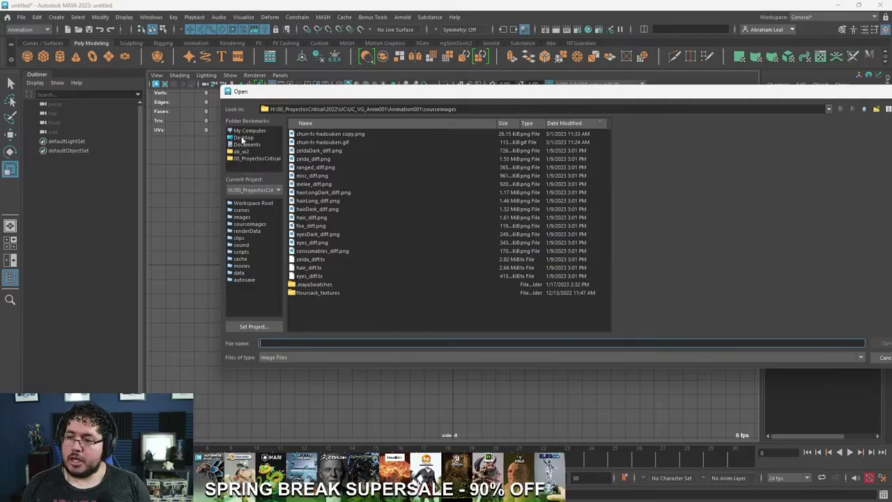
left_click(243, 138)
left_click(307, 134)
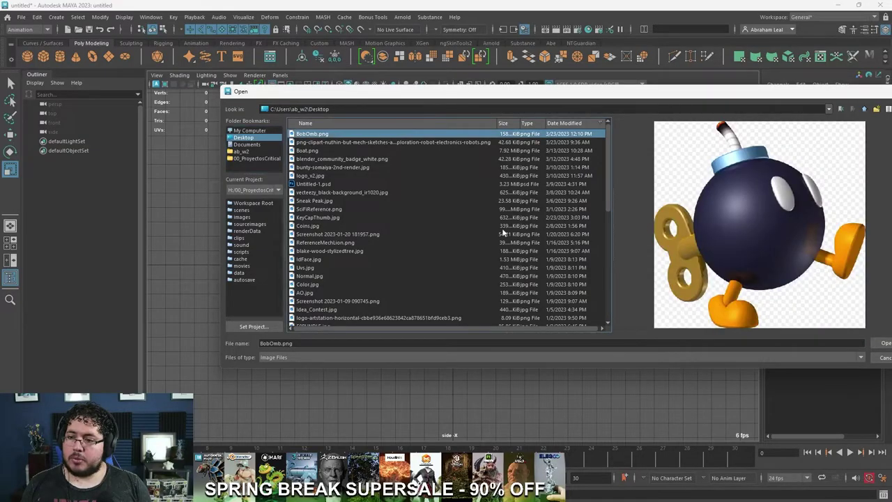
left_click(877, 343)
Step: Scale the image plane uniformly to about 1.79 and raise it to about 5.1 on Y so it stands on the grid
scroll(490, 237, "up", 3)
key("w")
left_click_drag(454, 250, 519, 207)
key("r")
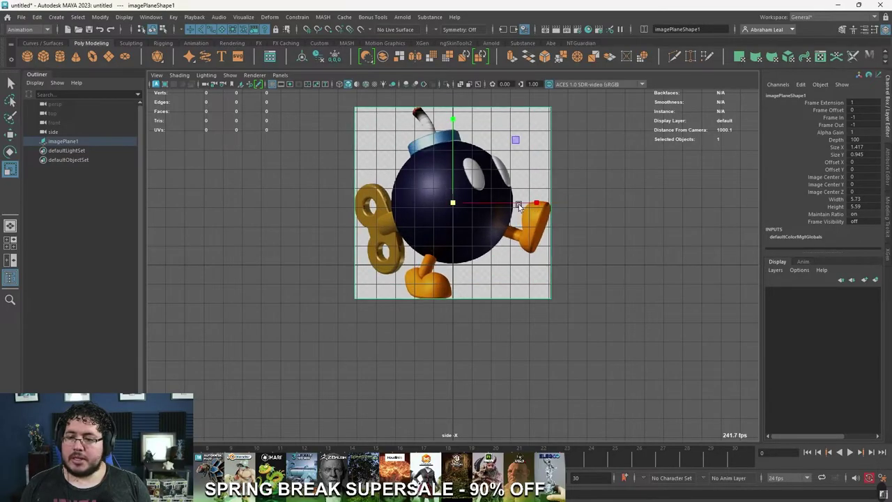
key("q")
left_click(465, 208)
key("w")
left_click_drag(466, 208, 451, 169)
middle_click_drag(451, 170, 450, 252, "alt")
mouse_move(452, 250)
left_mouse_down()
mouse_move(452, 232)
mouse_move(451, 250)
left_mouse_up()
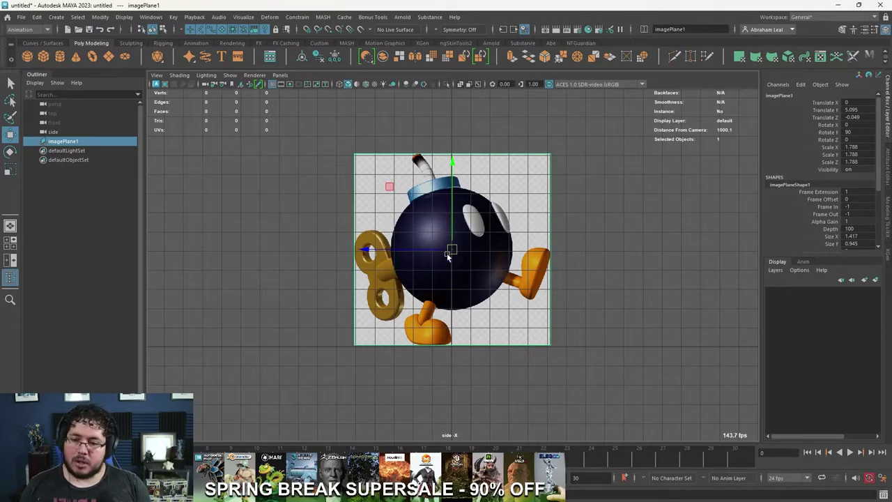
Step: Mirror the image plane horizontally by setting its Scale X to -1.788
key("r")
left_click_drag(535, 252, 430, 253)
left_click(861, 148)
type("-17.")
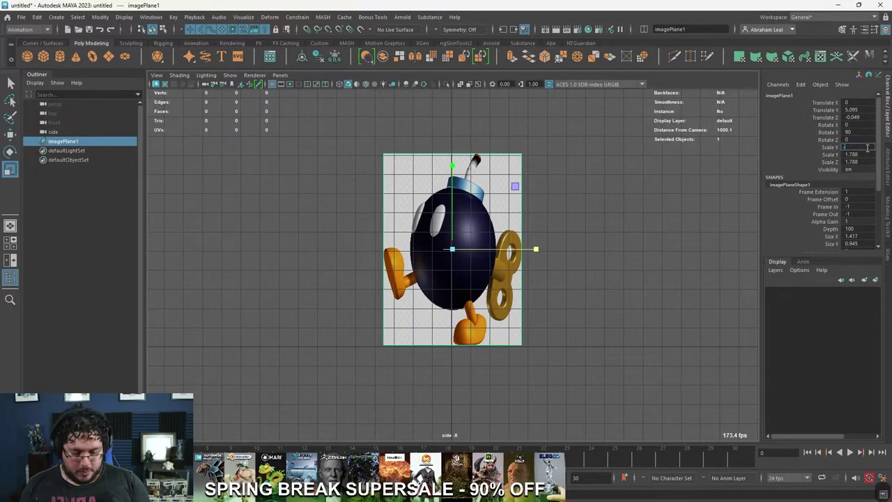
key("BackSpace")
key("BackSpace")
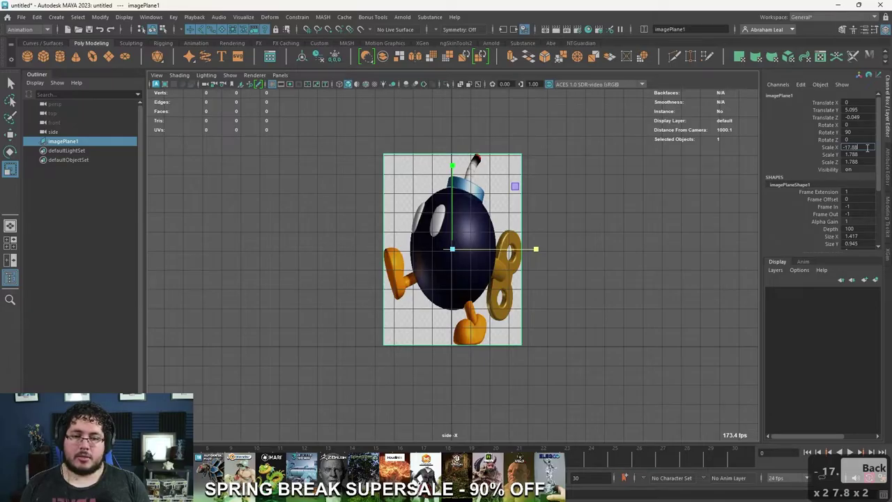
key("Left")
key("BackSpace")
key("BackSpace")
type(".78")
key("Return")
left_click(597, 236)
left_click(486, 231)
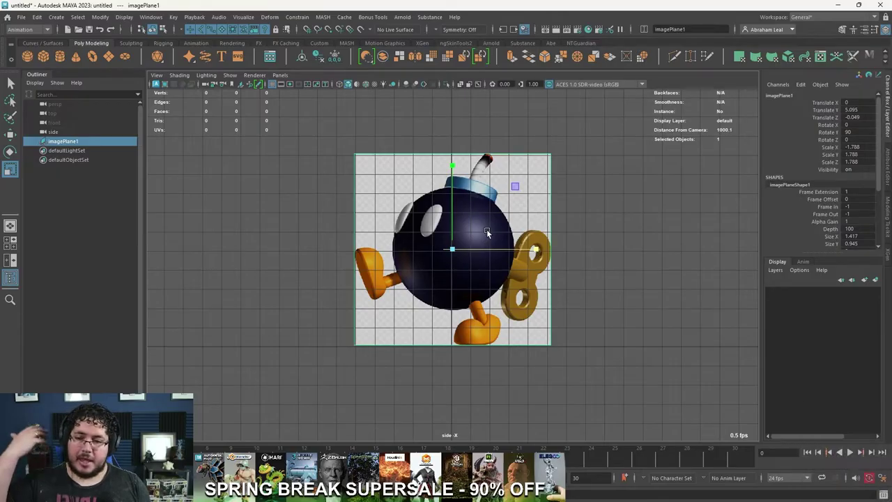
Step: In the perspective view, move the image plane away from the grid centre to about -11.4 on X and deselect it
left_click(599, 206)
left_click(529, 265)
key("space")
left_click_drag(528, 266, 403, 226)
key("w")
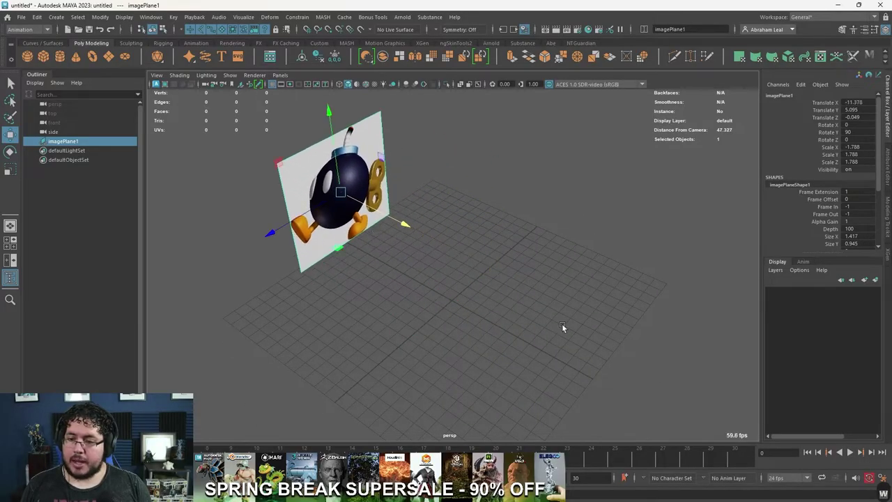
left_click_drag(431, 271, 459, 289, "alt")
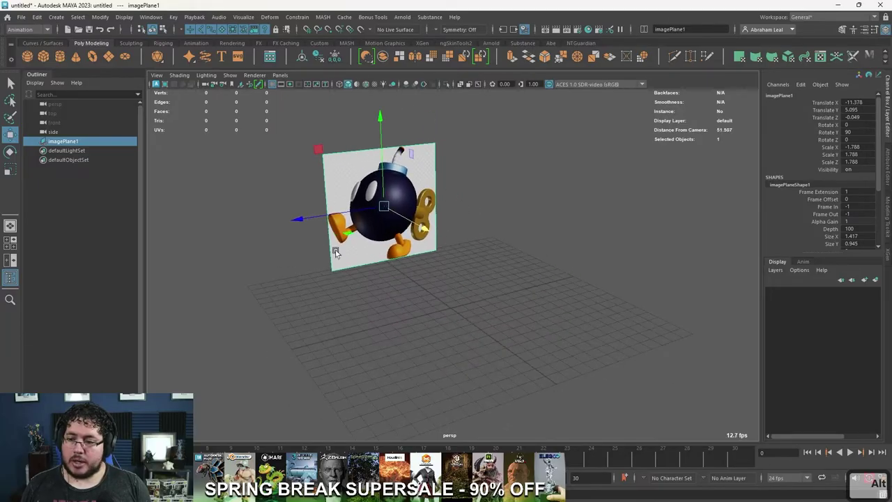
left_click(492, 222)
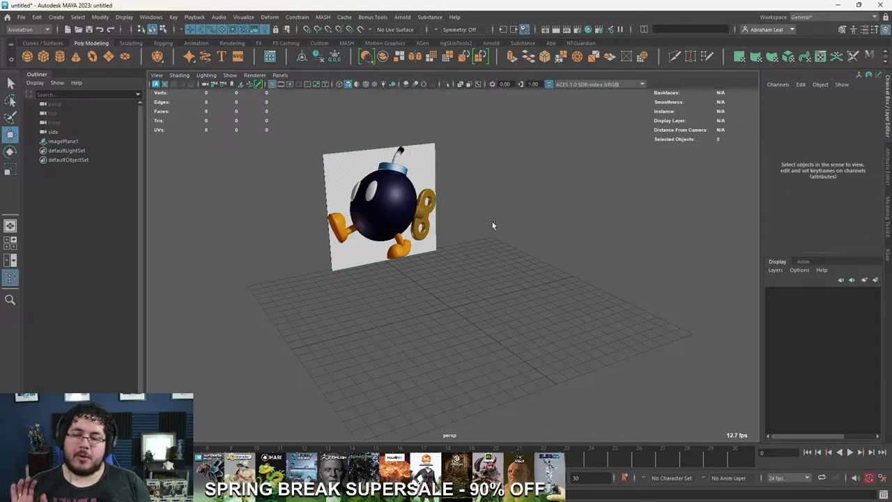
Step: In the side view, create a polygon sphere scaled to about 3.17 and position it over the bomb's body, about 5.12 on Y
key("space")
left_click_drag(507, 252, 548, 247)
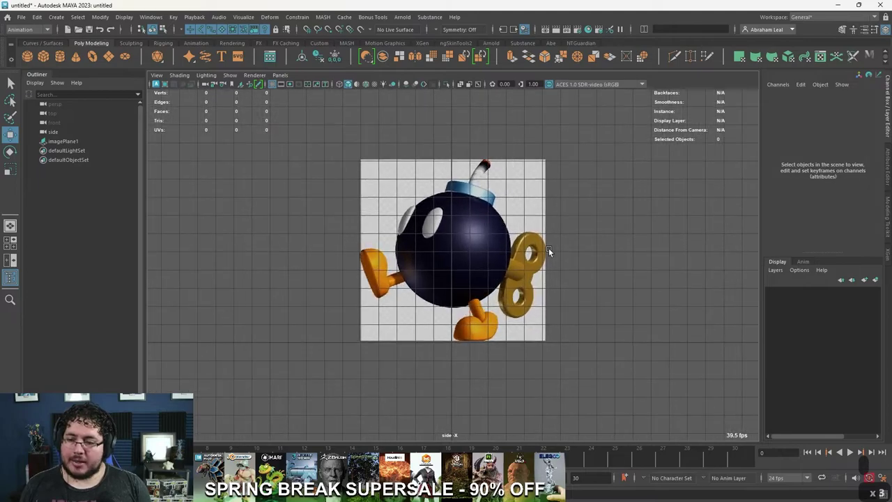
left_click(28, 57)
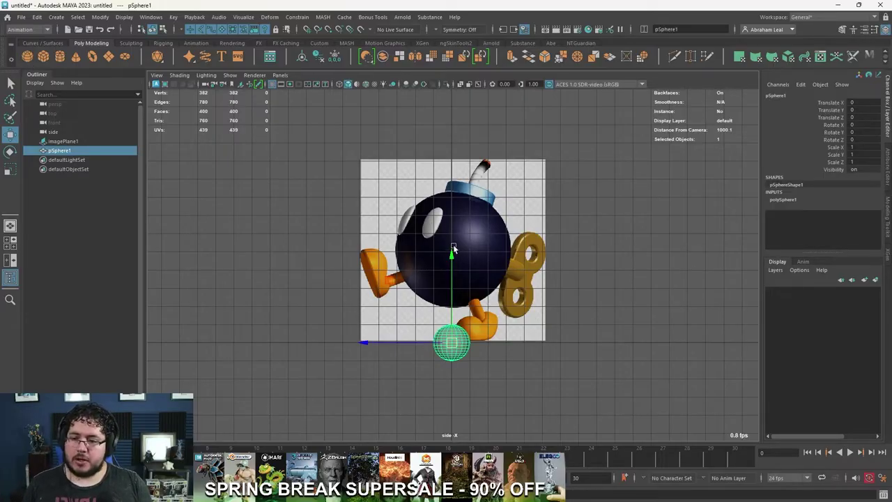
left_click_drag(452, 259, 451, 179)
key("r")
left_click_drag(452, 244, 518, 242)
key("w")
left_click_drag(451, 200, 461, 209)
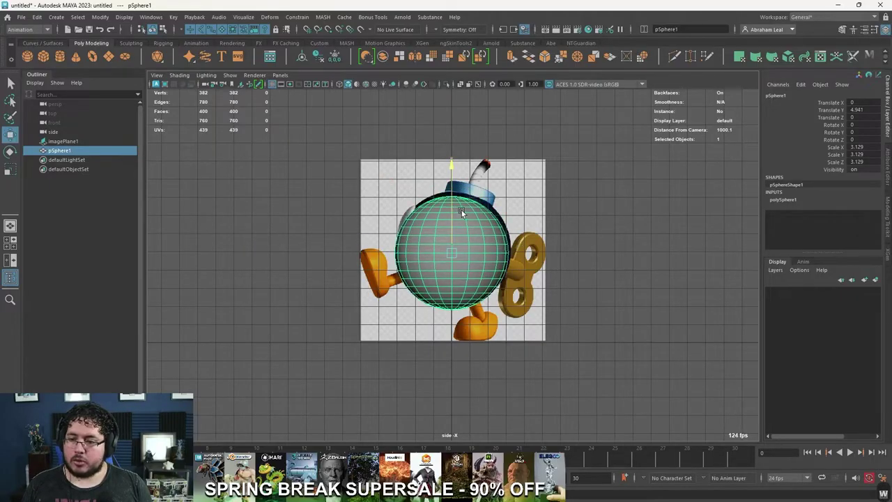
left_click_drag(417, 248, 453, 250)
key("r")
key("w")
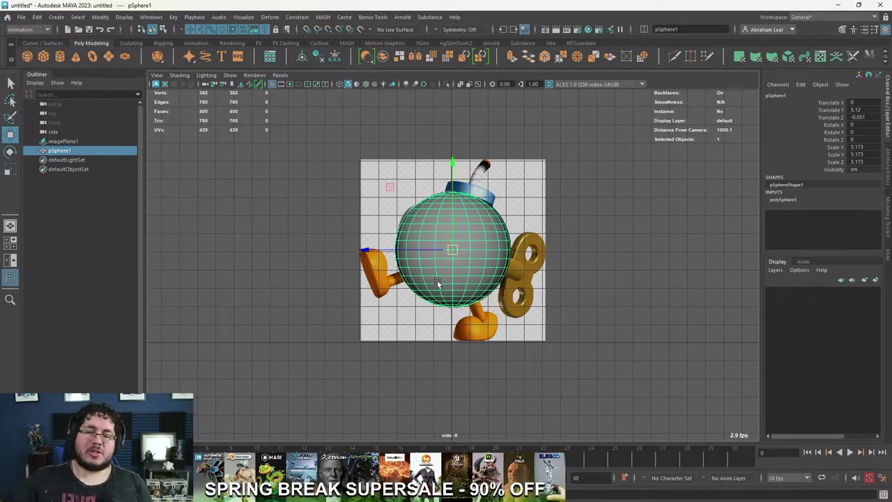
Step: Freeze the sphere's transformations and deselect it
left_click(588, 219)
left_click(482, 208)
left_click(517, 226)
left_click(476, 230)
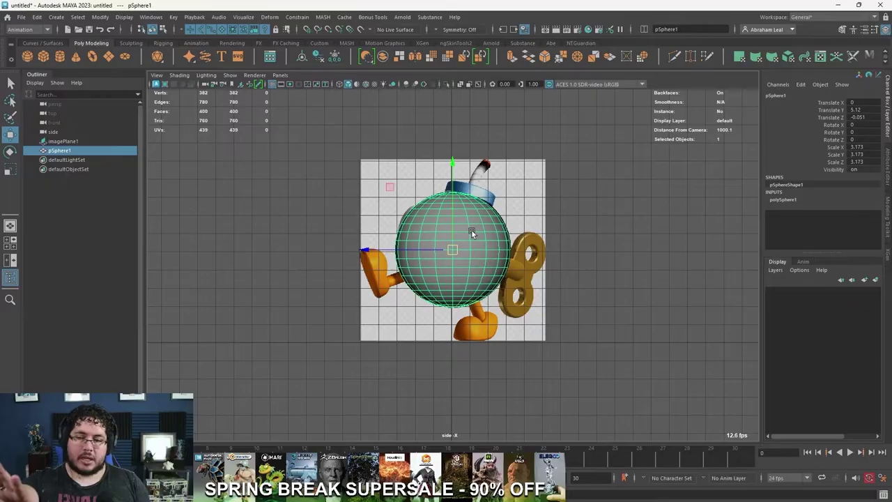
left_click(335, 59)
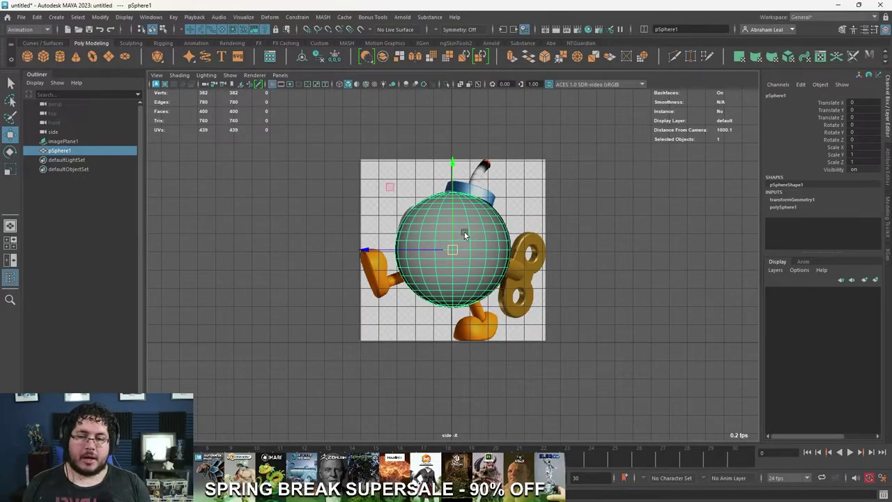
left_click(523, 220)
left_click(503, 221)
left_click(533, 224)
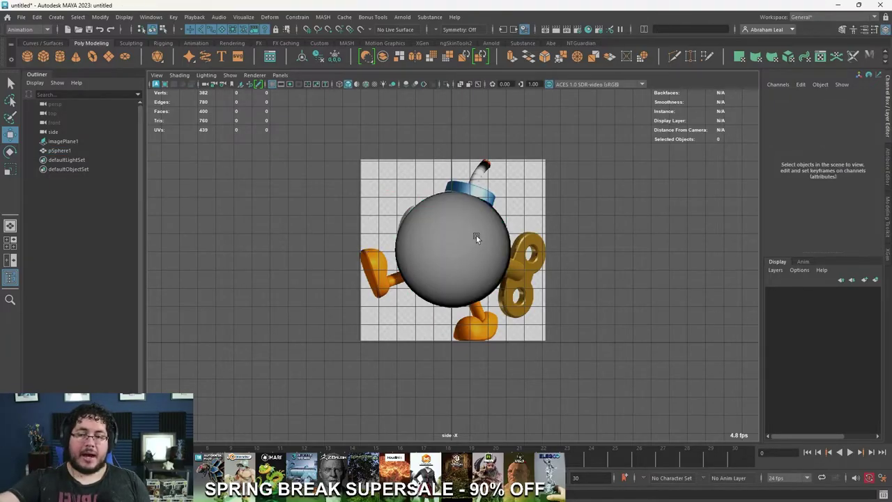
Step: Compare the wireframe, shaded and textured display modes on the sphere over the reference, ending in shaded mode
key("4")
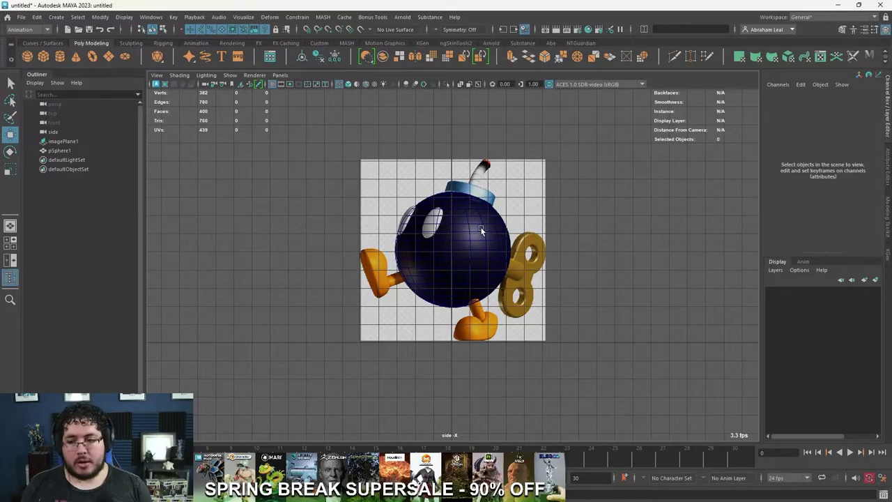
key("5")
key("4")
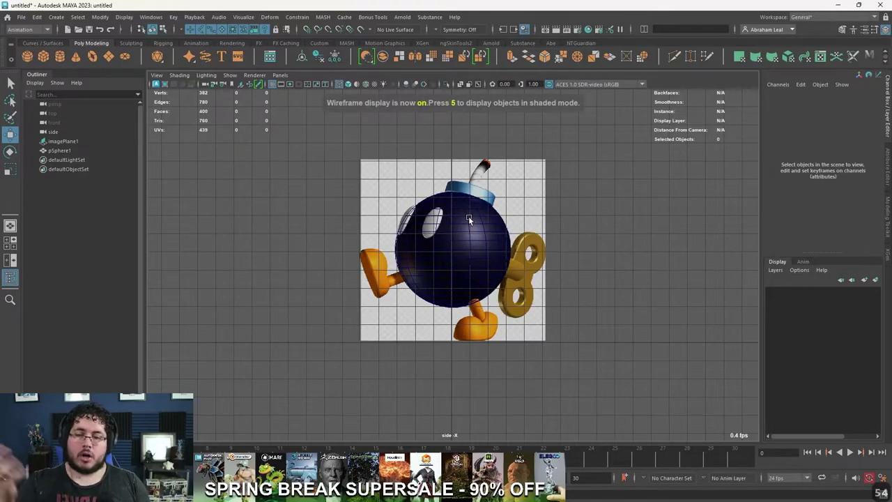
key("5")
key("6")
key("4")
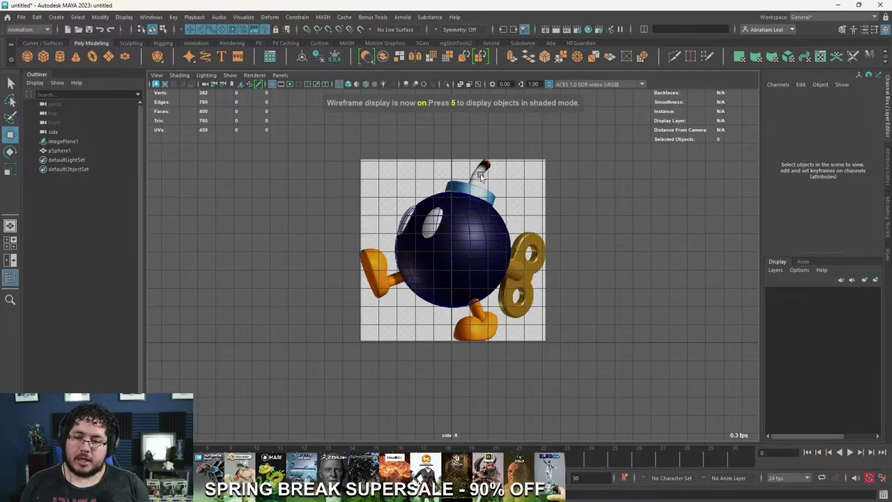
key("5")
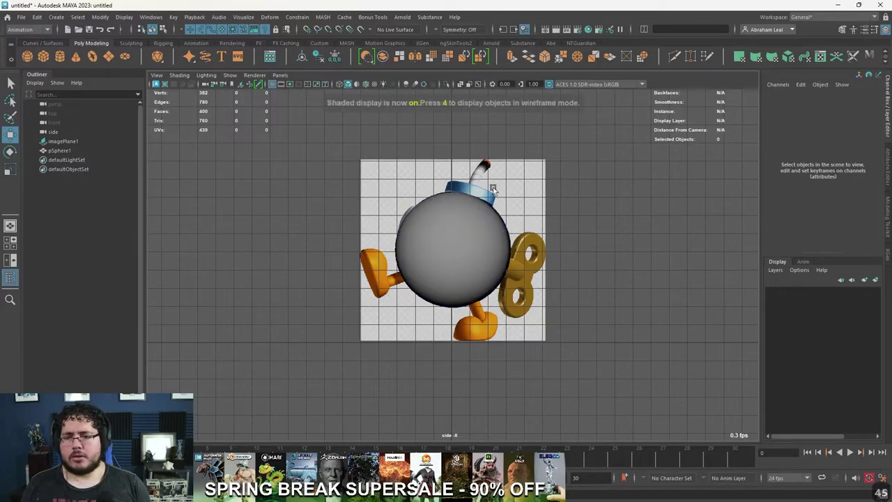
Step: Add a polygon cylinder as the bomb's cap on the sphere, scaled about 1.5 wide and 0.38 high, tilted about -17.7° on X to match the reference
left_click(60, 56)
left_click_drag(453, 254, 442, 87)
key("r")
mouse_move(450, 174)
left_mouse_down()
mouse_move(468, 174)
mouse_move(459, 173)
left_mouse_up()
key("4")
left_click_drag(452, 94, 468, 188)
key("w")
key("e")
left_click_drag(423, 145, 452, 132)
mouse_move(469, 192)
left_mouse_down()
mouse_move(523, 234)
mouse_move(559, 246)
mouse_move(467, 235)
left_mouse_up()
key("5")
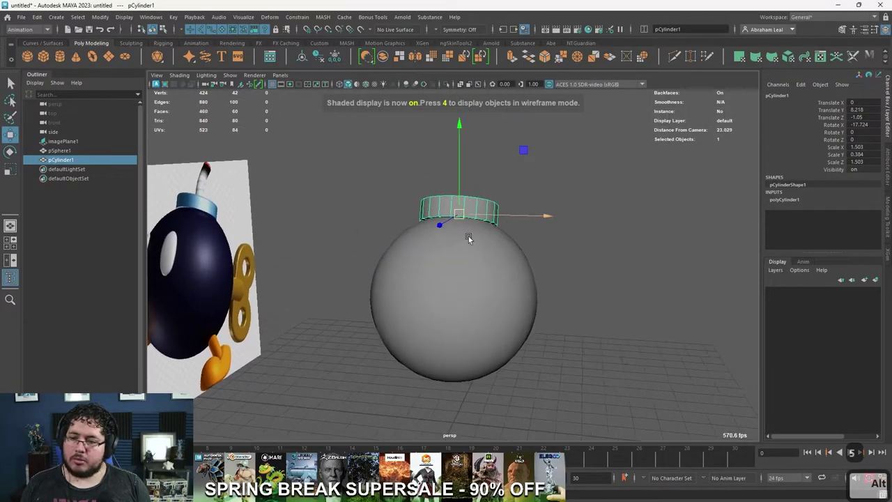
Step: Lower the cap cylinder into the top of the sphere, to about 8.09 on Y
right_click_drag(468, 236, 492, 198, "alt")
left_click_drag(464, 131, 305, 205)
right_click_drag(306, 205, 362, 202, "alt")
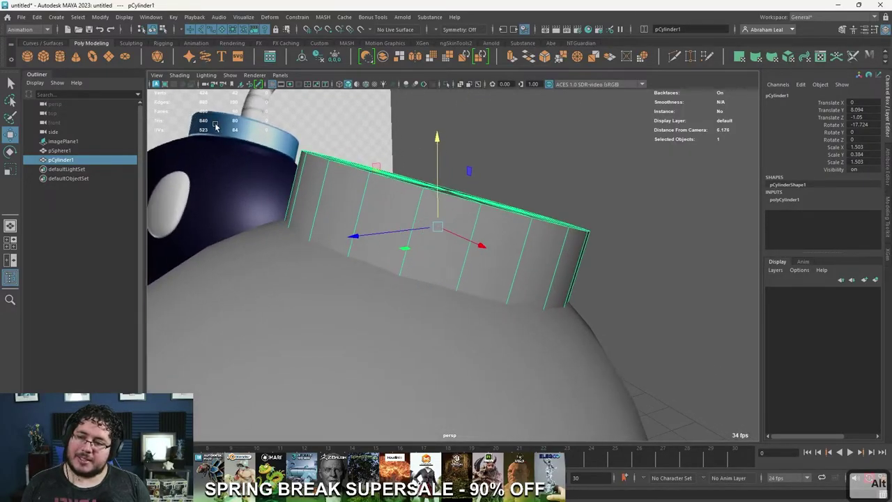
middle_click_drag(192, 94, 224, 137, "alt")
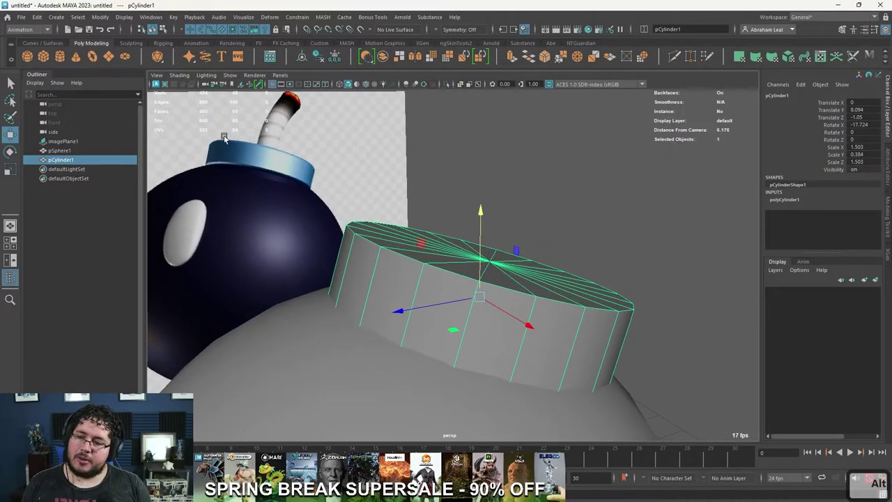
left_click(493, 147)
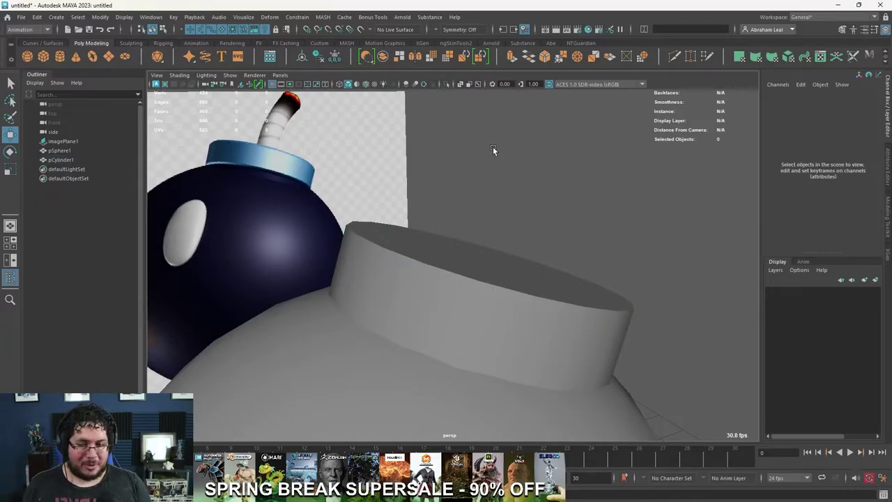
left_click(537, 280)
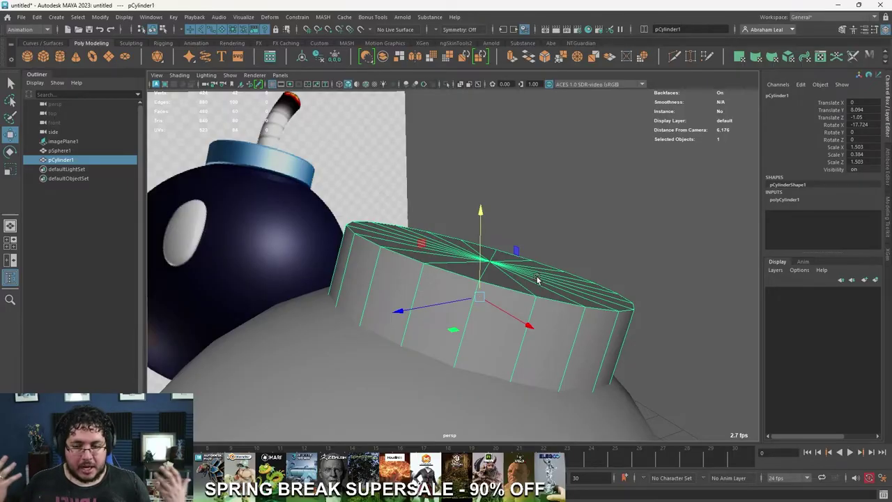
Step: Raise the cap cylinder clear of the sphere, to about 8.62 on Y, to expose both of its rims
left_click_drag(485, 203, 339, 179)
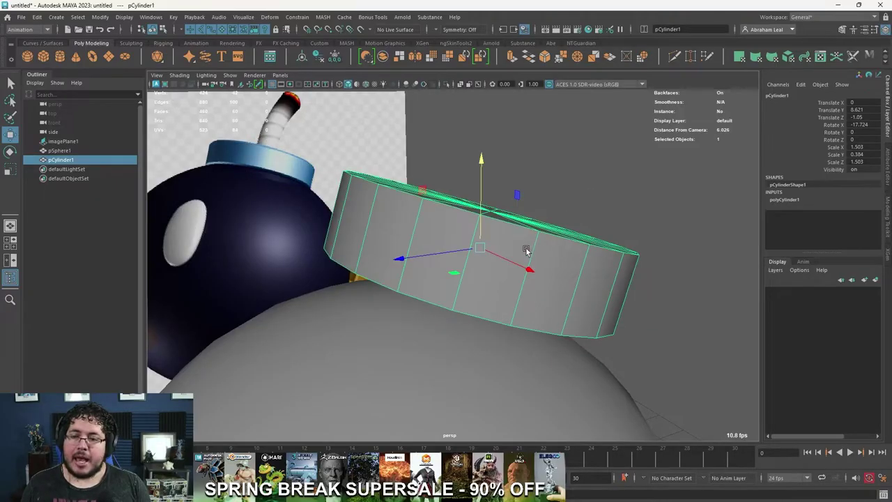
left_click_drag(448, 223, 483, 226, "alt")
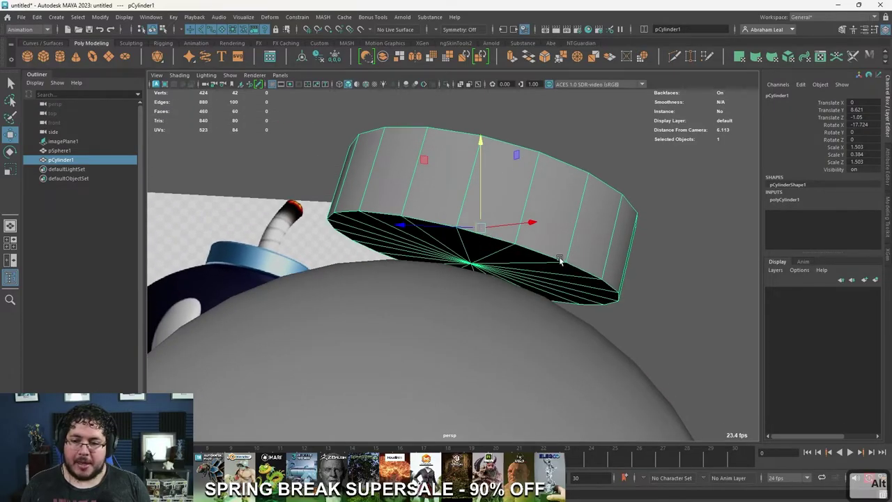
left_click_drag(564, 258, 557, 261, "alt")
left_click_drag(547, 291, 531, 239, "alt")
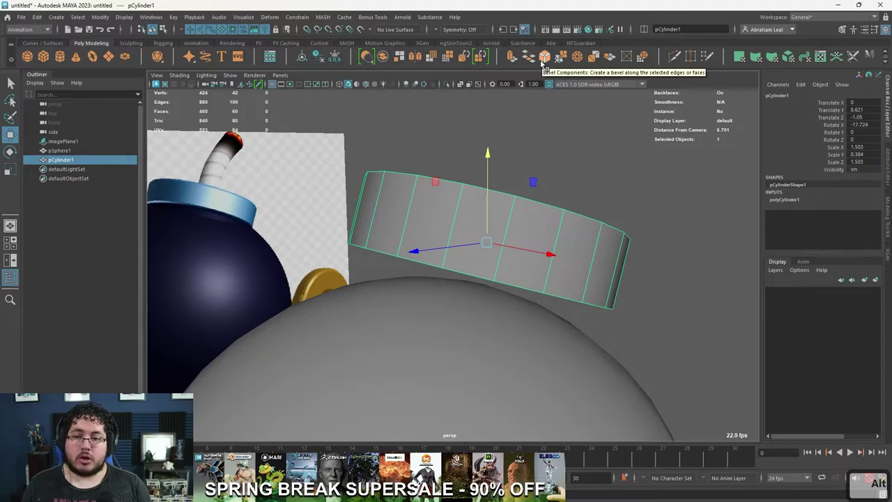
left_click_drag(555, 173, 534, 187, "alt")
Step: Bevel the edge loop around the cap's top rim with a fraction of 0.1 and 2 segments
right_click(528, 236)
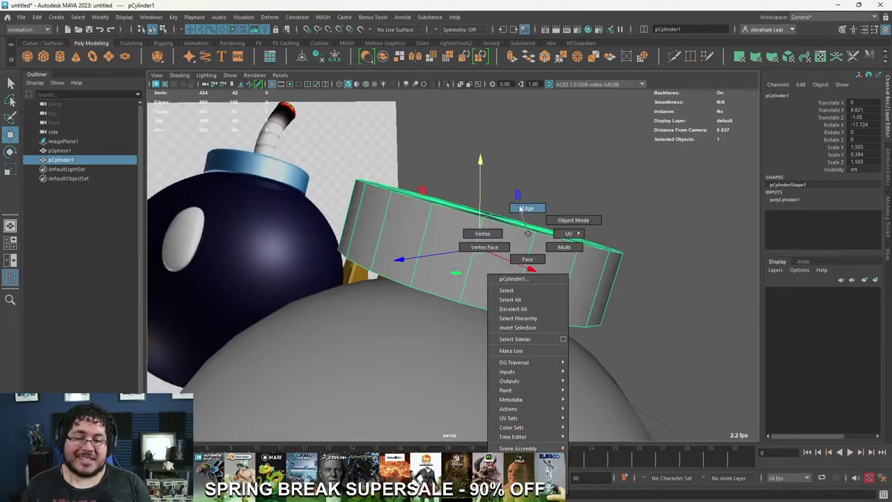
left_click(519, 208)
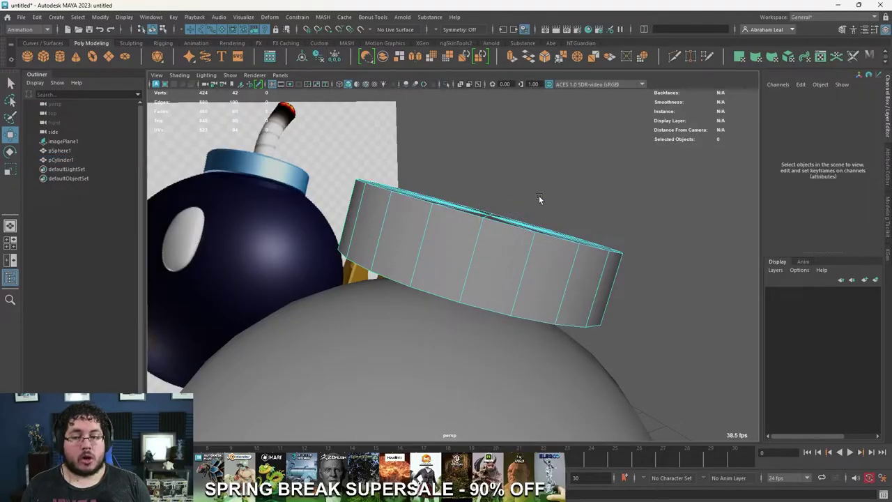
right_click(522, 236)
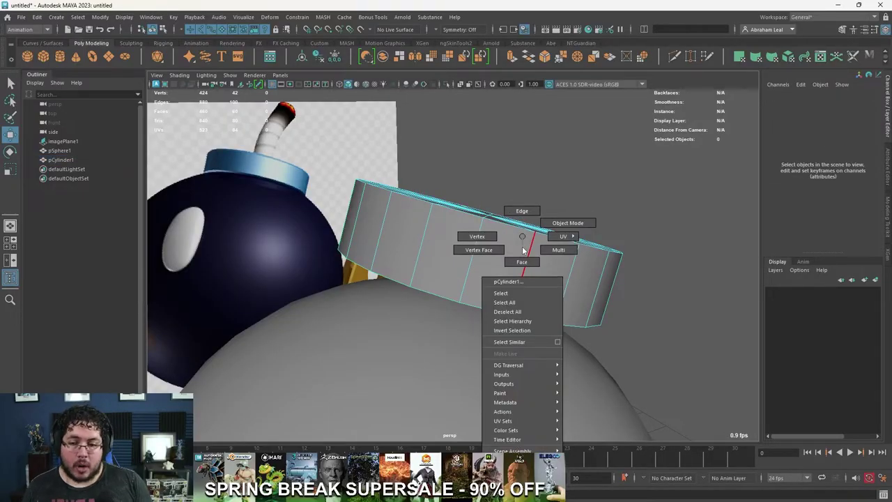
left_click(519, 210)
left_click_drag(552, 230, 514, 245, "alt")
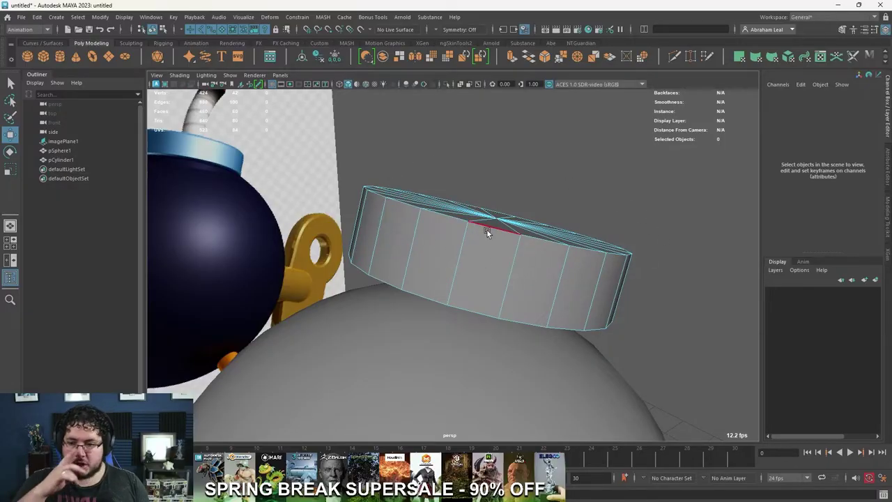
double_click(487, 230)
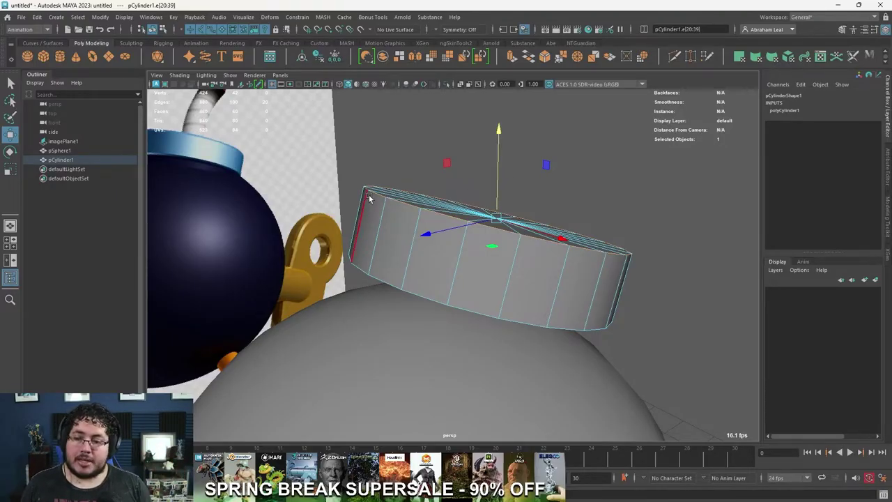
left_click(545, 59)
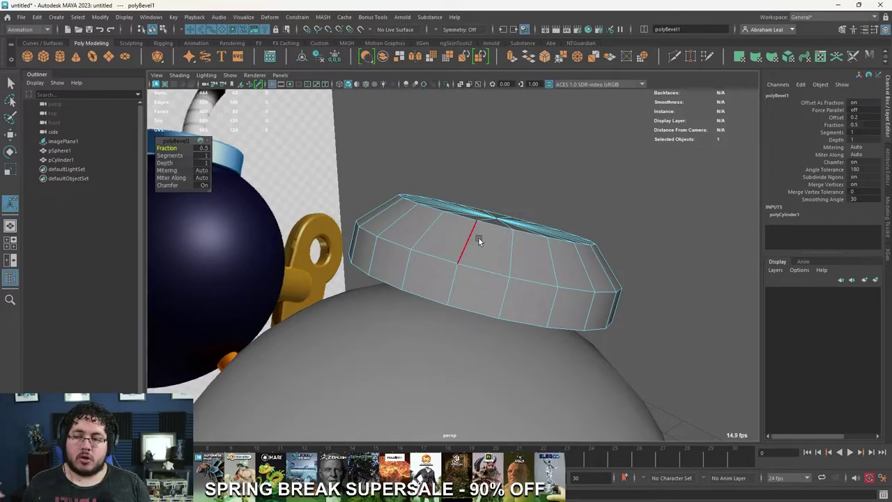
left_click_drag(169, 143, 195, 144)
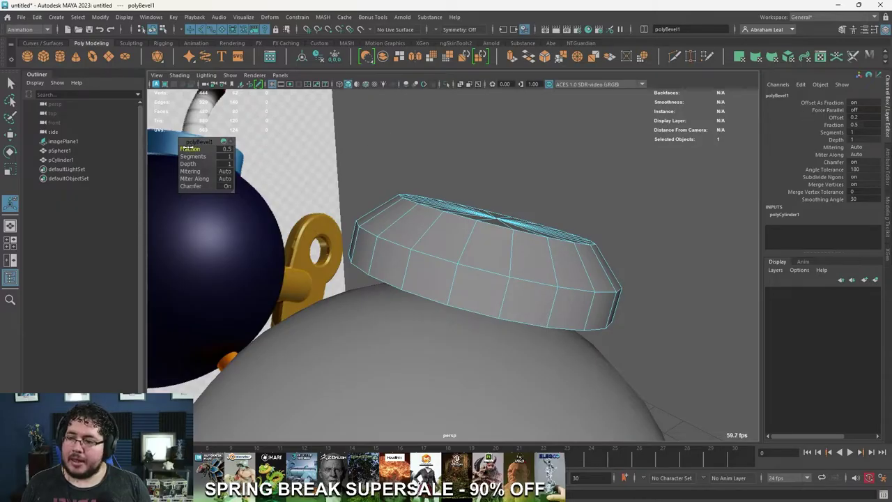
mouse_move(195, 145)
left_mouse_down()
mouse_move(209, 146)
mouse_move(193, 146)
left_mouse_up()
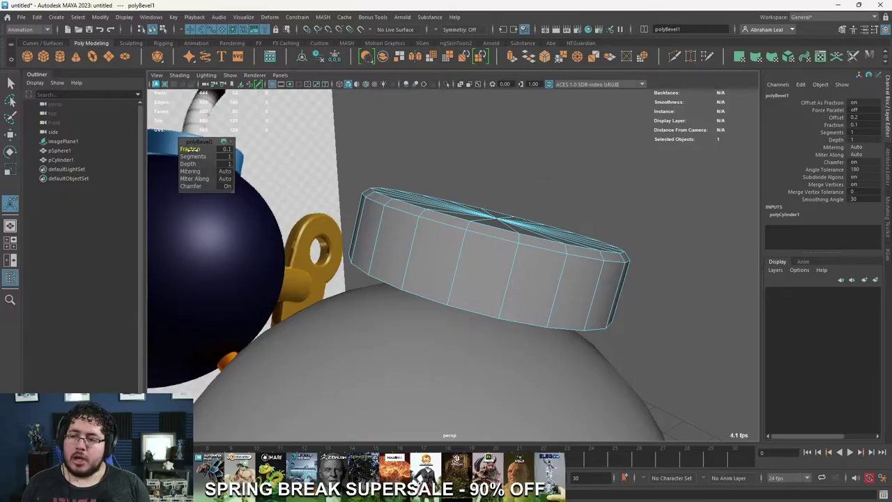
mouse_move(191, 156)
left_mouse_down()
mouse_move(211, 153)
mouse_move(198, 155)
left_mouse_up()
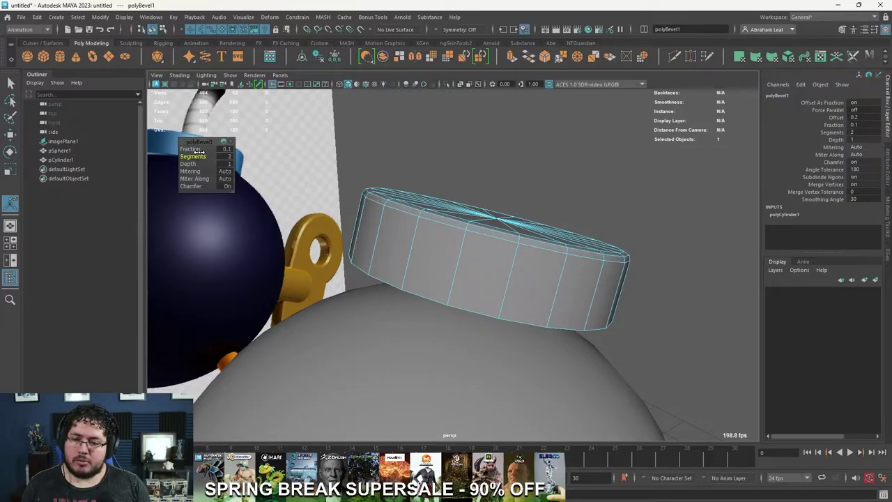
left_click(504, 159)
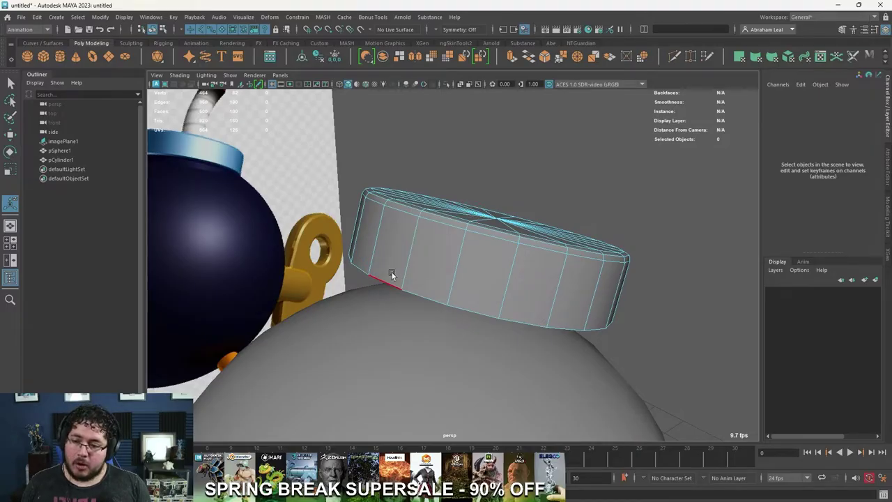
Step: Bevel the edge loop around the cap's bottom rim with a fraction of 0.1 and 2 segments, and return to object mode
left_click(392, 272)
left_click_drag(471, 240, 400, 192, "alt")
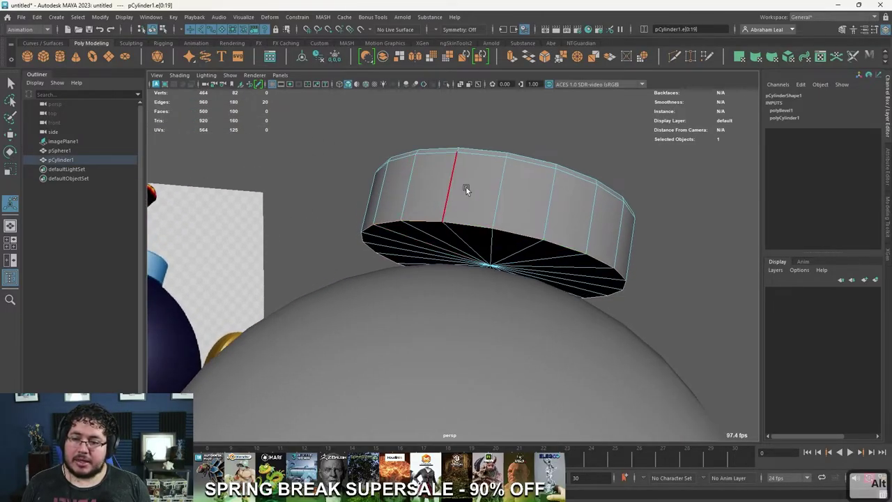
left_click(543, 57)
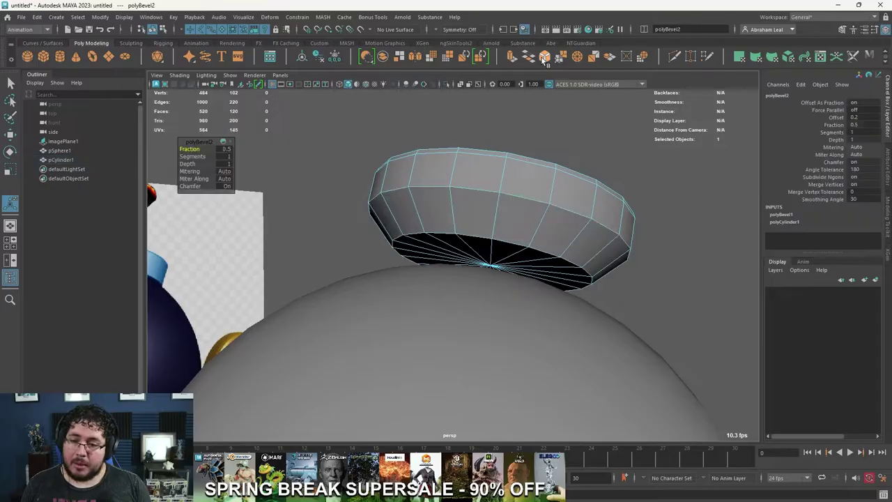
left_click_drag(190, 149, 193, 157)
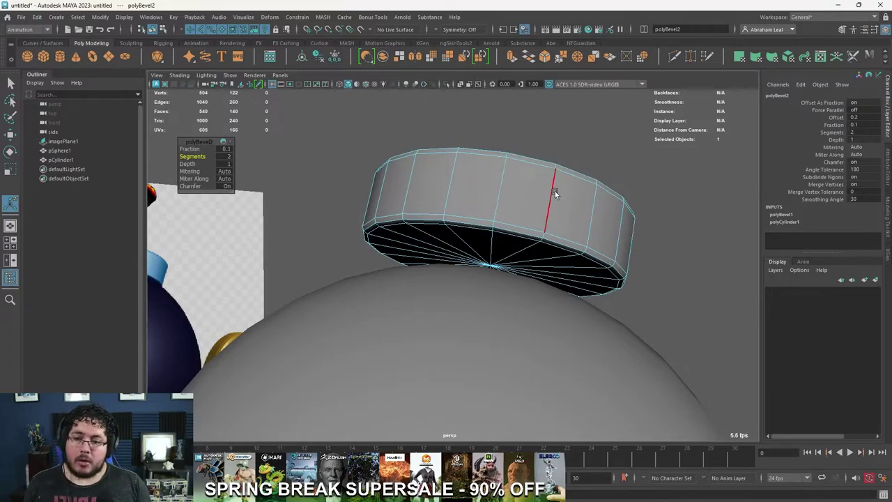
right_click(514, 187)
right_click_drag(515, 186, 560, 174)
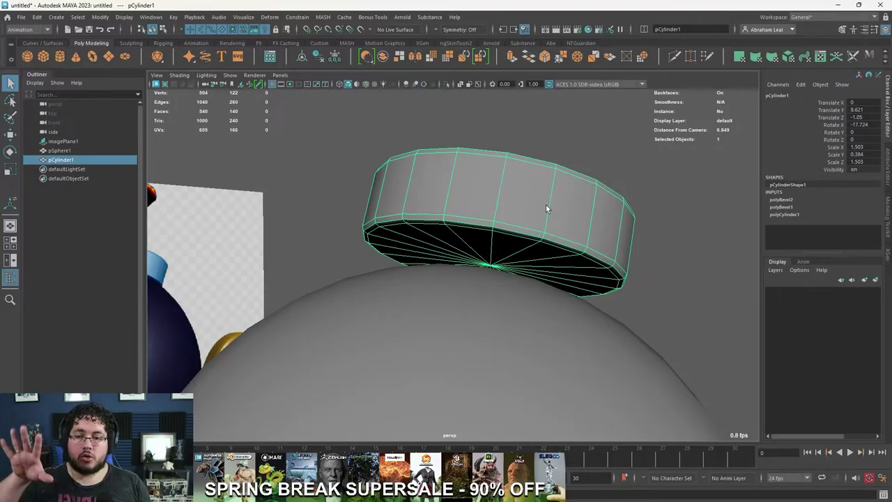
Step: Lower the bevelled cap back onto the sphere, to about 8.18 on Y, and deselect it
scroll(546, 207, "down", 5)
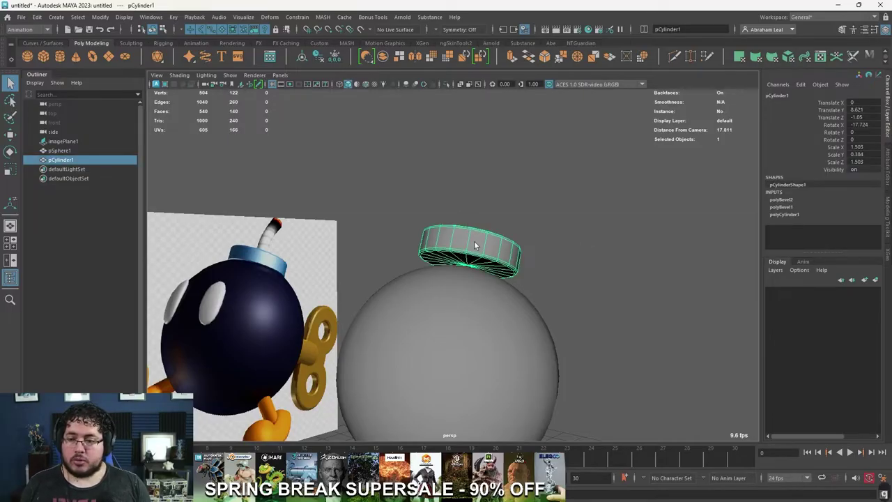
key("w")
left_click_drag(470, 164, 474, 182)
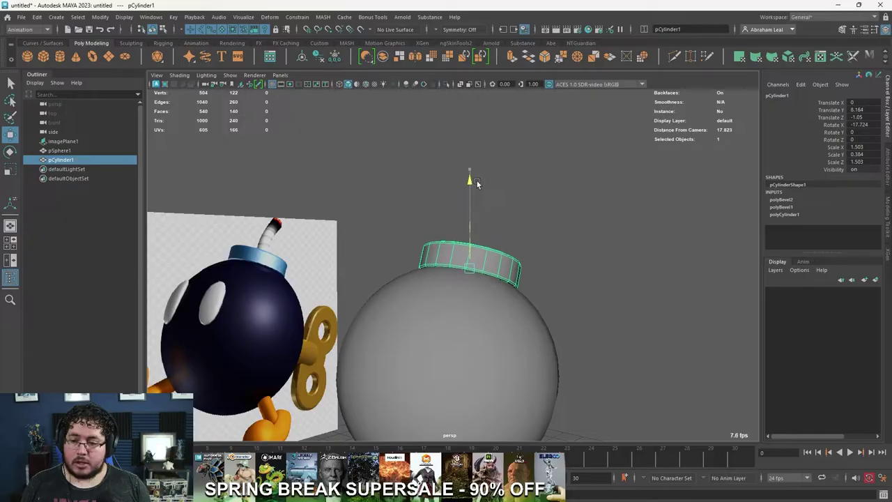
left_click(593, 242)
left_click_drag(593, 242, 520, 271, "alt")
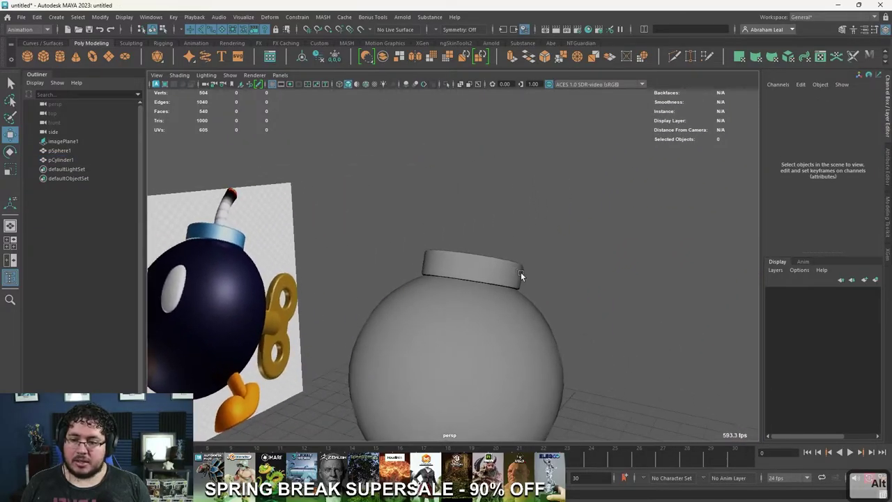
Step: Freeze the transformations of the cap cylinder
left_click(490, 268)
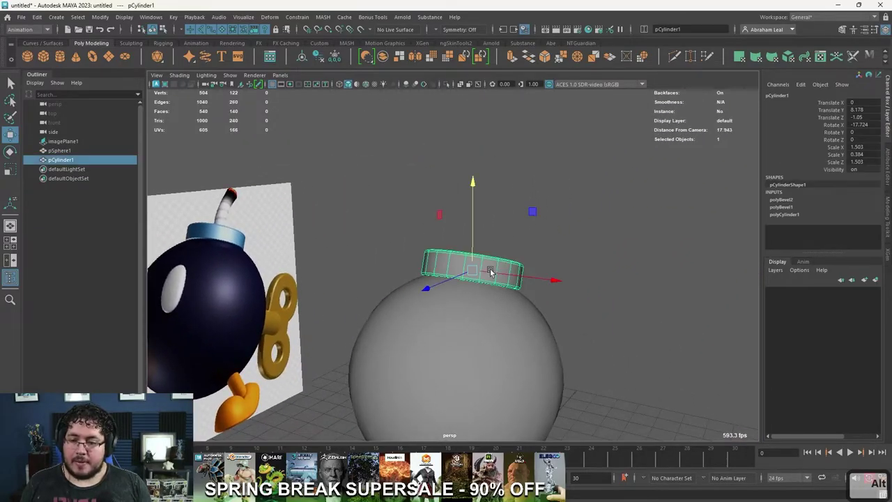
left_click(492, 323)
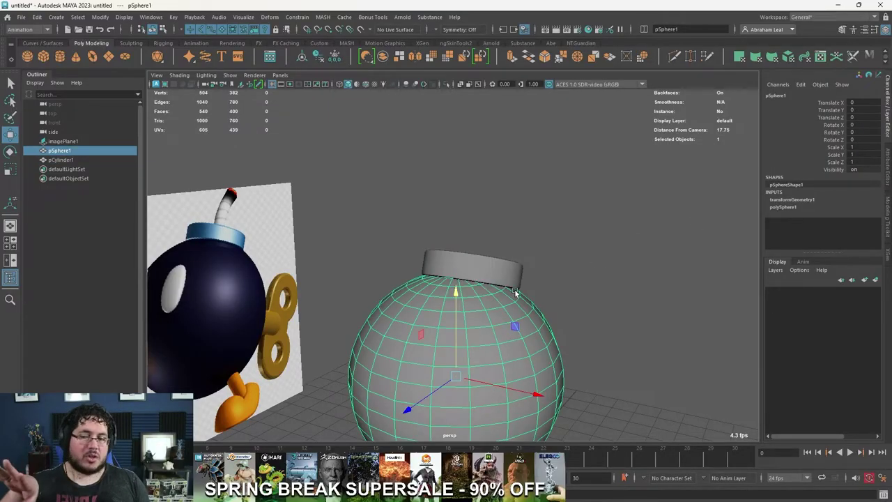
left_click(503, 267)
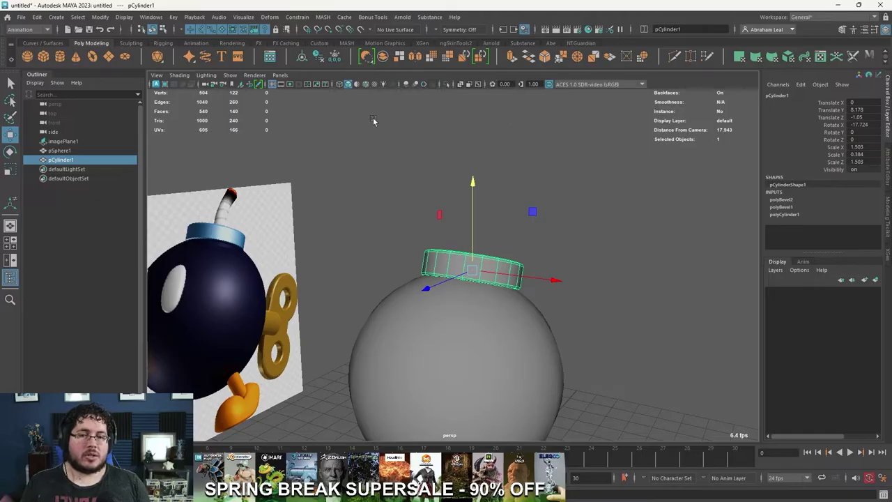
left_click(337, 56)
mouse_move(501, 199)
left_mouse_down("alt")
mouse_move(507, 217)
mouse_move(504, 203)
left_mouse_up("alt")
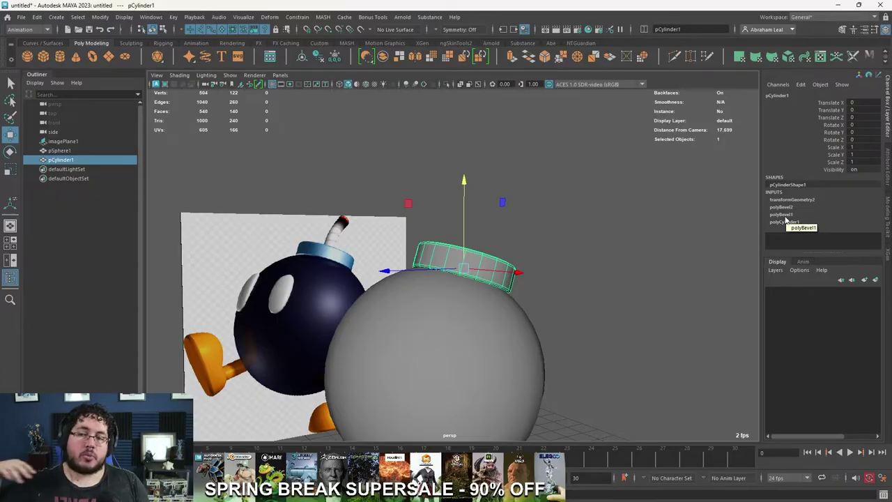
Step: Delete the cap cylinder's construction history and deselect it
left_click(463, 249)
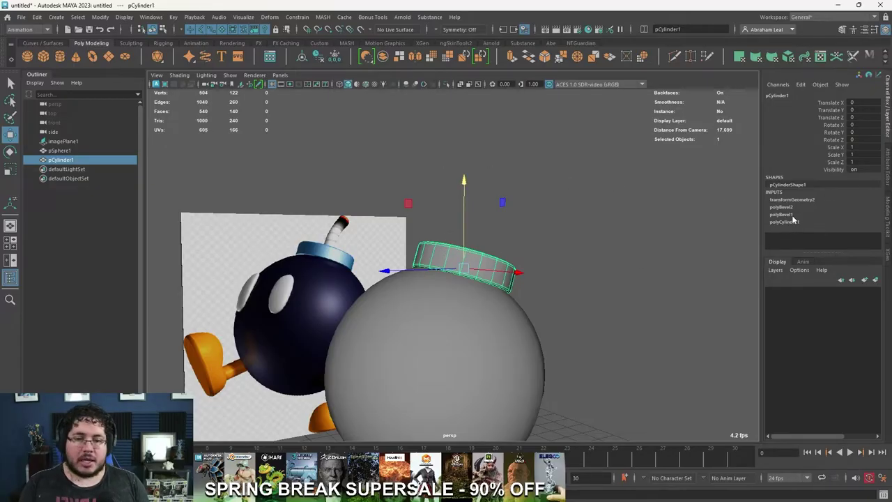
left_click(321, 58)
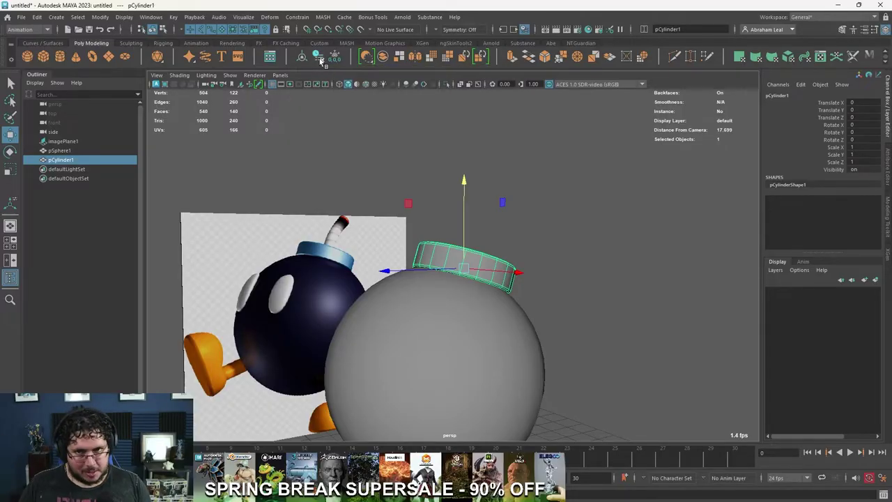
left_click(532, 244)
left_click_drag(532, 246, 395, 259, "alt")
left_click(464, 276)
right_click_drag(394, 259, 602, 280, "alt")
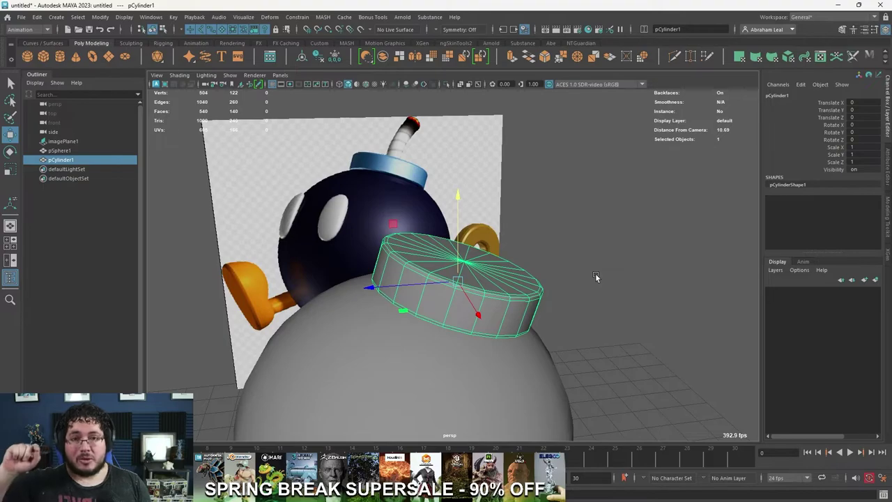
left_click(578, 234)
left_click(470, 294)
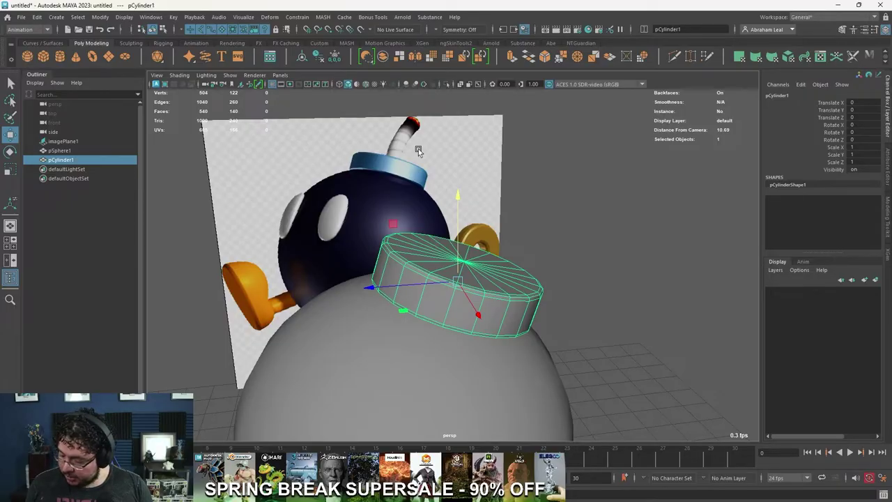
left_click(601, 206)
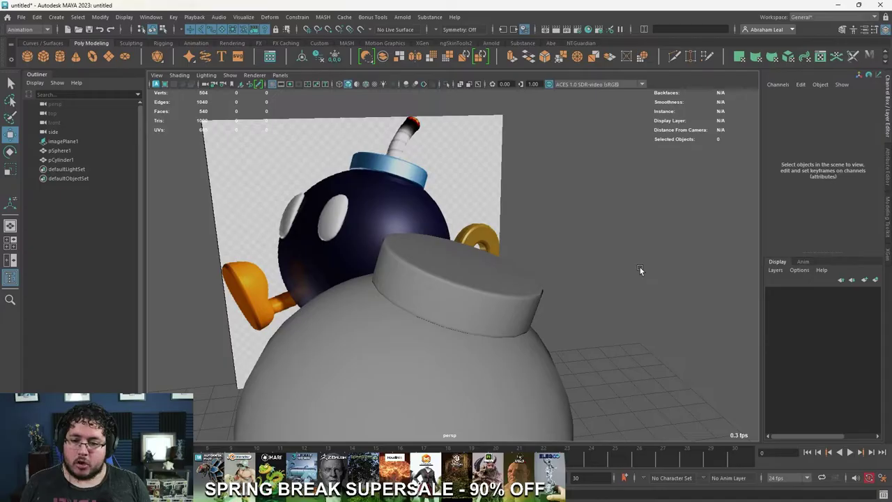
Step: Switch to the four-view layout and restore the side view in place of the duplicate perspective view
key("space")
key("space")
key("space")
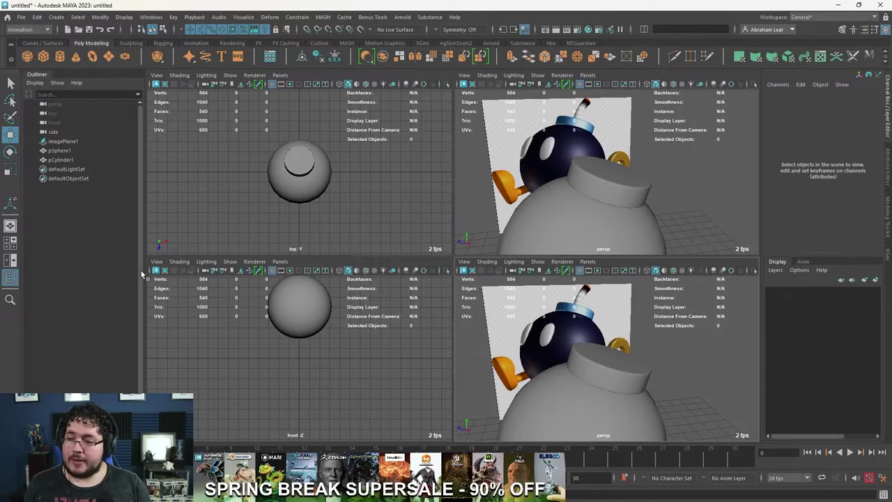
left_click(12, 247)
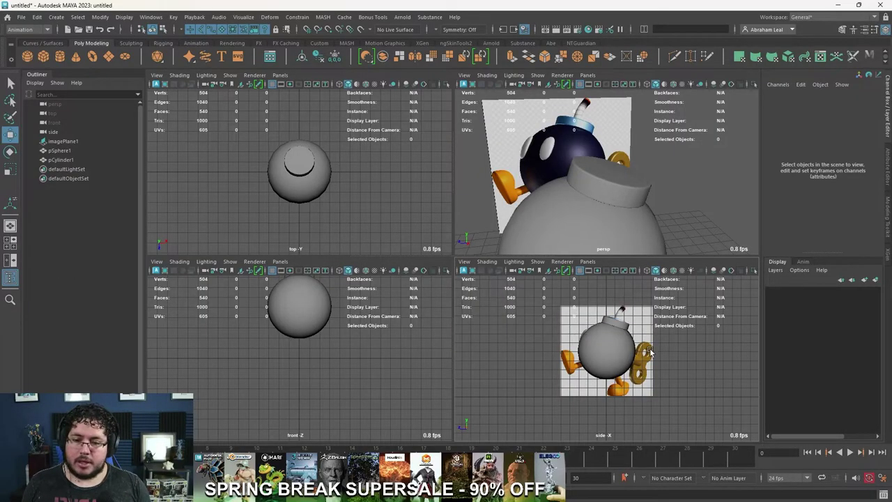
Step: Enlarge the side view and create a new polygon cylinder for the fuse
key("space")
scroll(528, 254, "up", 6)
middle_click_drag(561, 155, 539, 289, "alt")
left_click(60, 55)
scroll(184, 160, "down", 5)
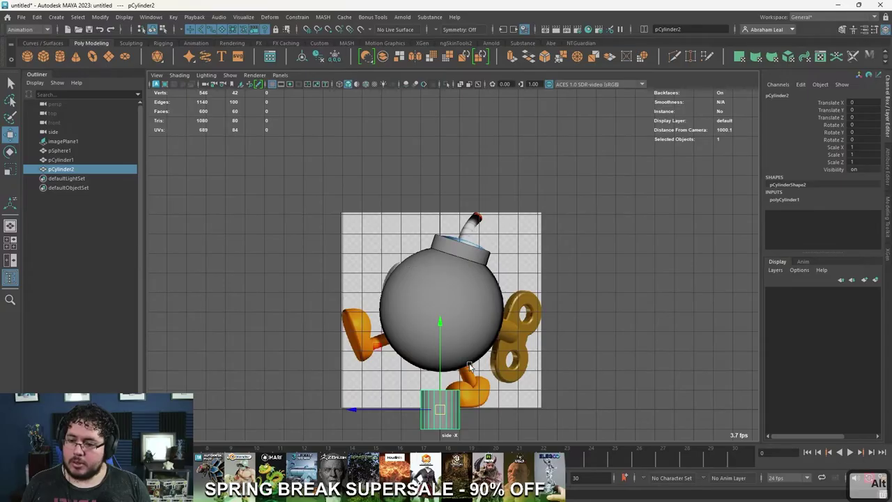
Step: Move the new cylinder up onto the reference fuse, to about 9.12 on Y and -1.48 on Z
left_click_drag(439, 407, 444, 262)
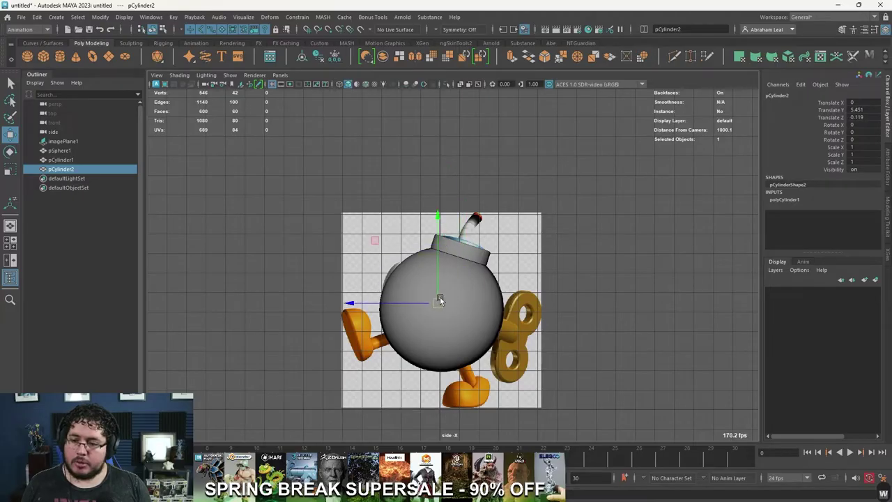
left_click(549, 292)
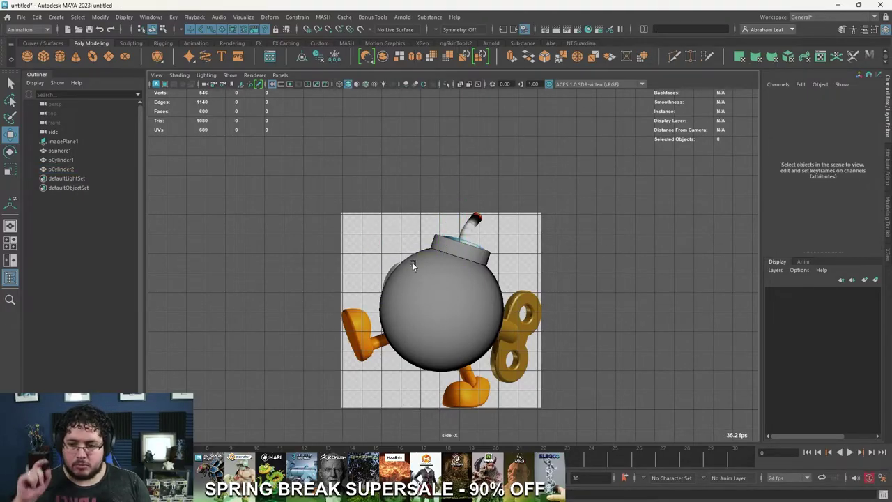
key("4")
left_click(446, 289)
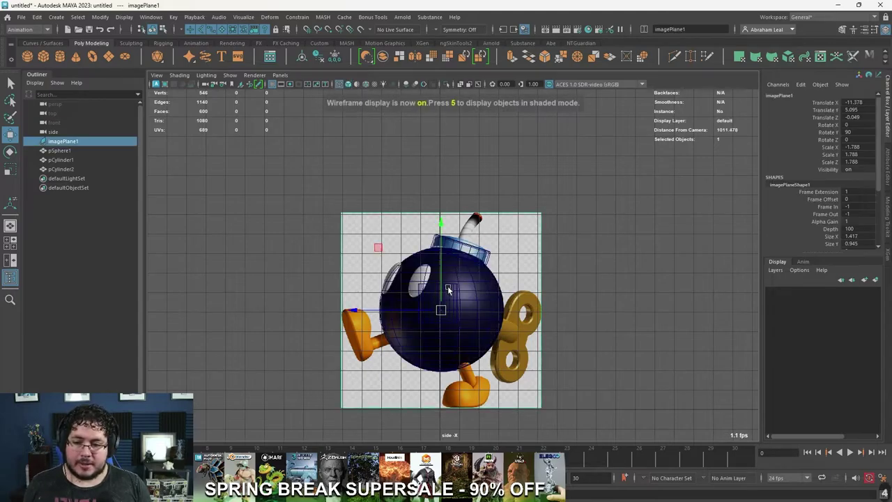
left_click(446, 292)
key("5")
left_click_drag(439, 302, 468, 231)
Step: Scale the cylinder down uniformly to about 0.37 and stretch it to about 1.17 on Y
right_click_drag(526, 247, 551, 241, "alt")
middle_click_drag(533, 202, 504, 259, "alt")
scroll(481, 266, "up", 2)
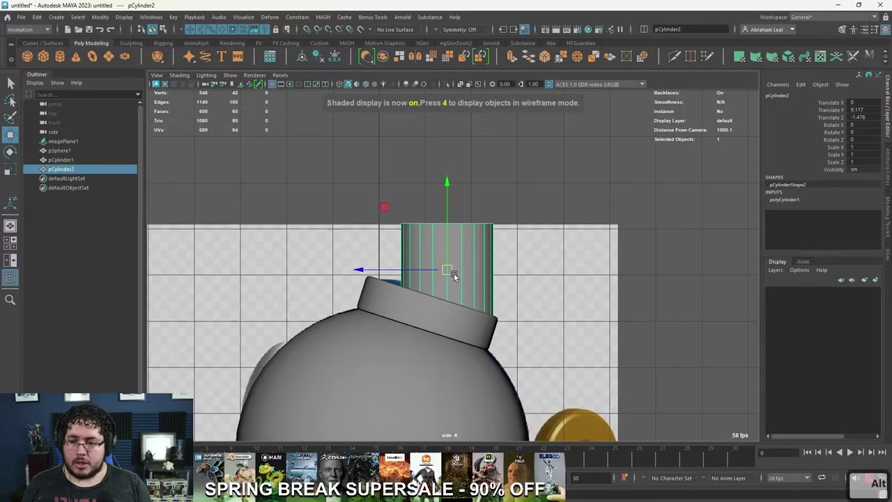
key("r")
left_click_drag(449, 268, 425, 222)
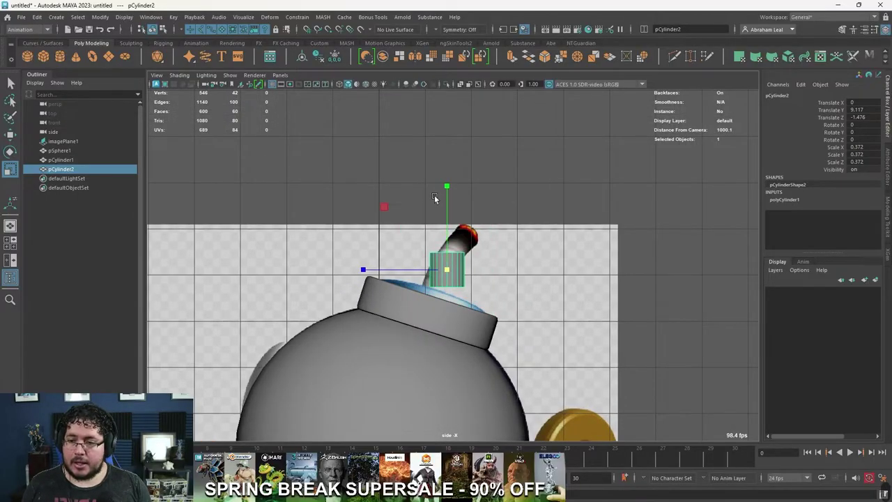
left_click_drag(447, 186, 428, 6)
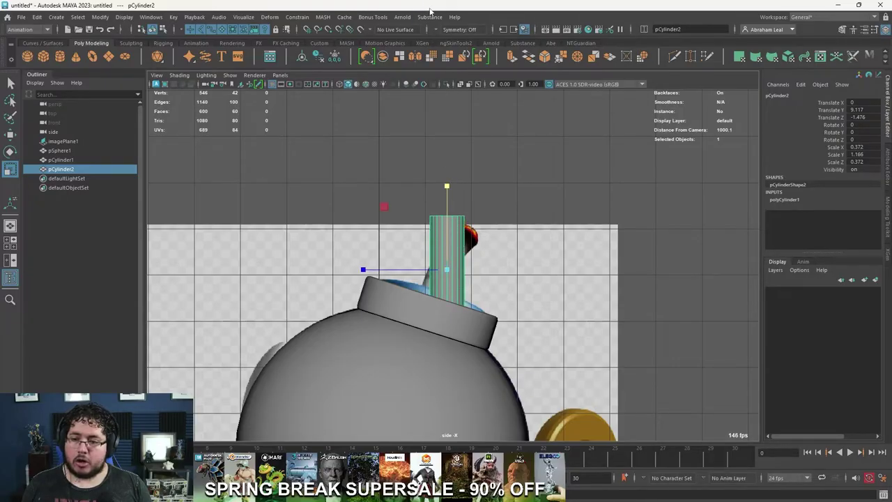
Step: Delete the stretched cylinder and bring back an unscaled cylinder at the origin
key("6")
key("4")
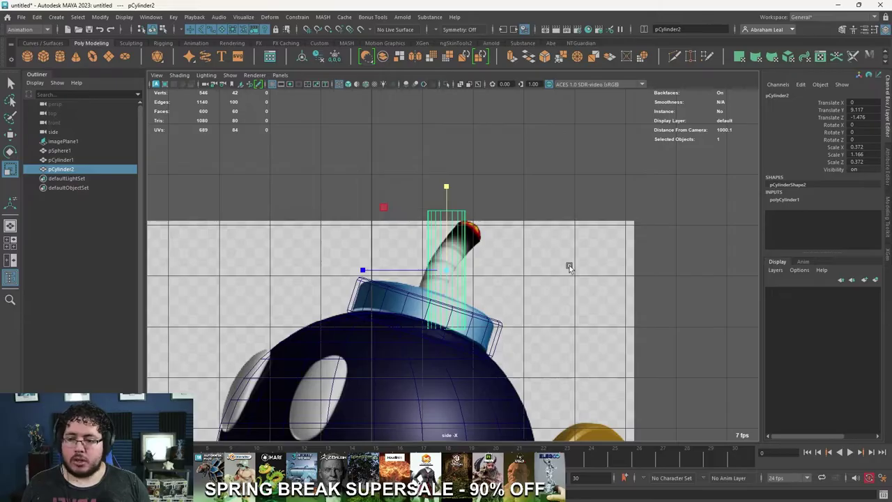
scroll(568, 265, "down", 3)
key("Delete")
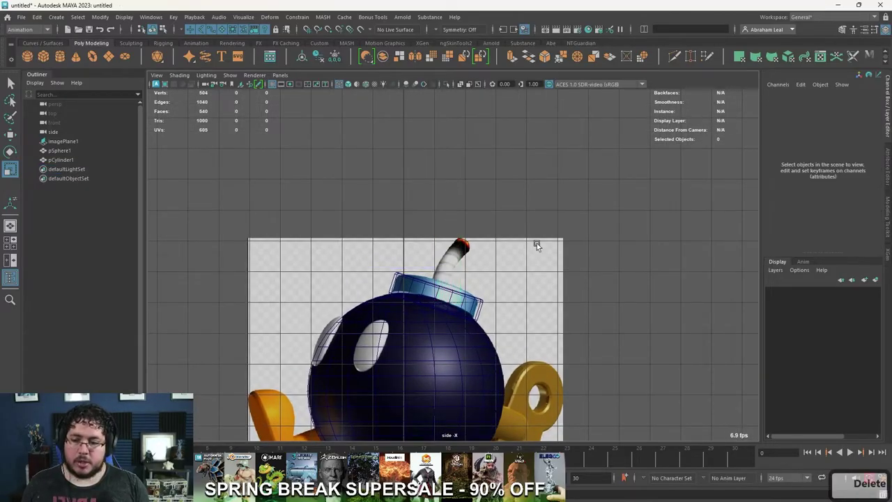
key("ctrl+z")
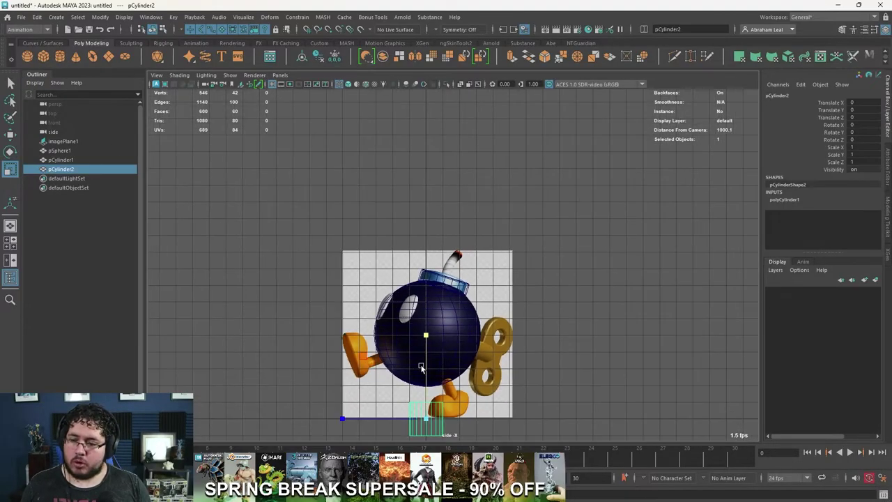
Step: Move the cylinder just above the reference fuse, to about 10.98 on Y and -2.28 on Z
key("w")
left_click_drag(467, 240, 466, 235)
scroll(465, 236, "up", 4)
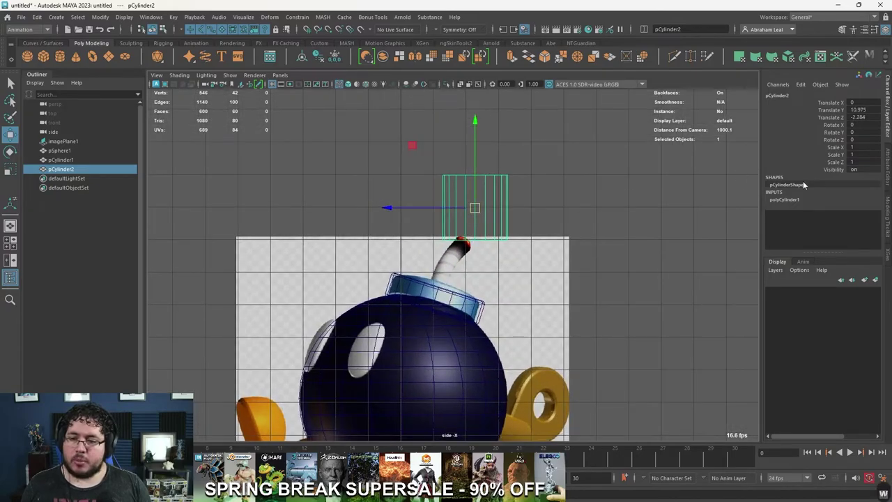
Step: Set the fuse cylinder's Subdivisions Height to 5 in its polyCylinder construction inputs
left_click(787, 200)
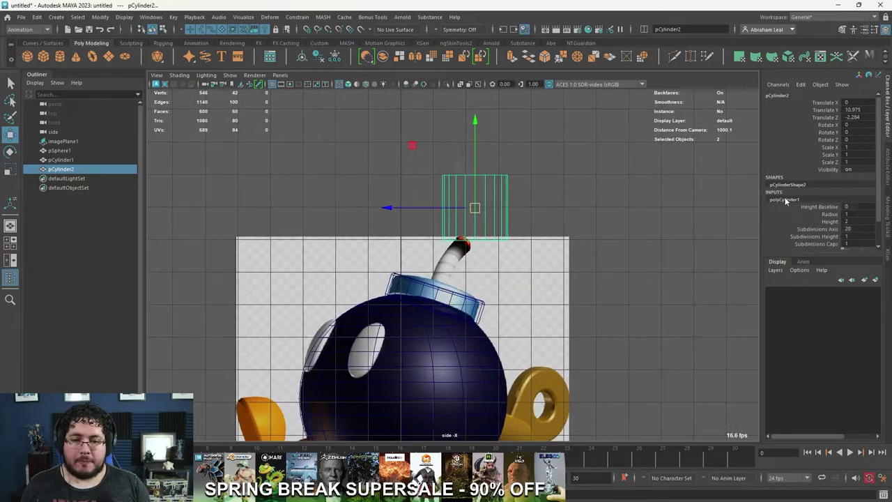
scroll(688, 227, "down", 3)
scroll(627, 227, "up", 1)
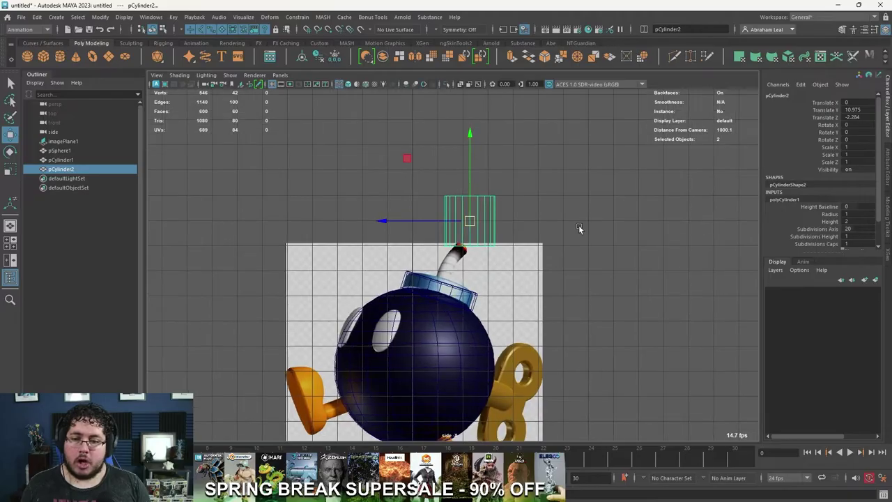
key("space")
key("space")
left_click_drag(597, 179, 478, 246, "alt")
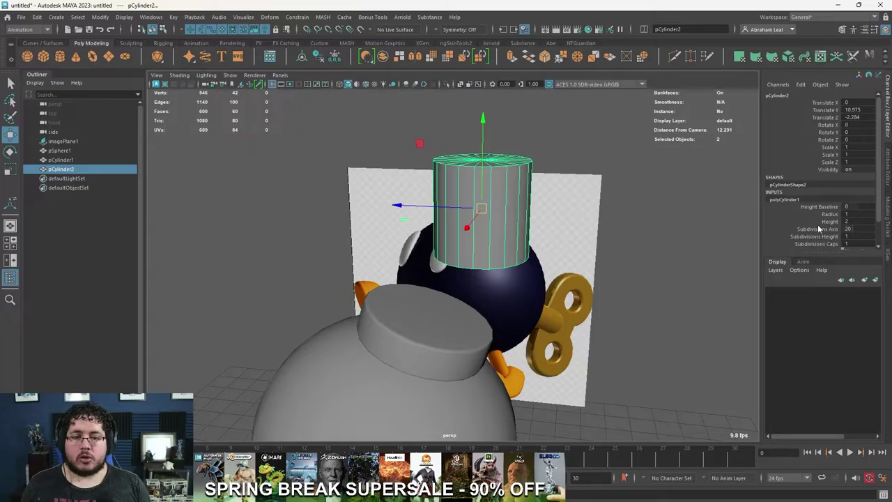
left_click_drag(451, 188, 578, 228, "alt")
scroll(805, 232, "down", 2)
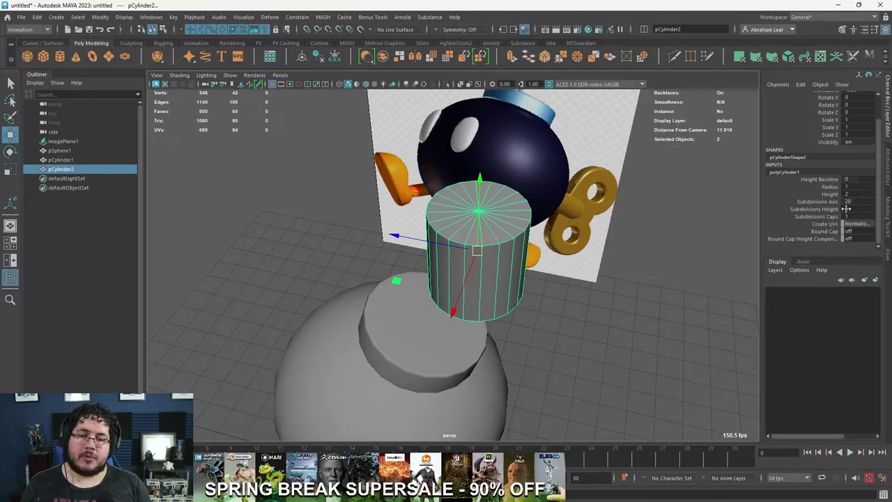
left_click_drag(502, 293, 513, 210, "alt")
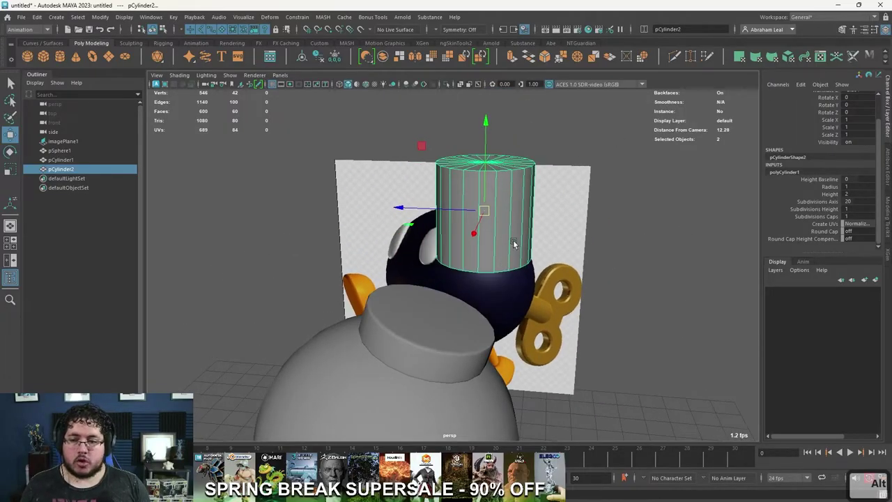
double_click(846, 208)
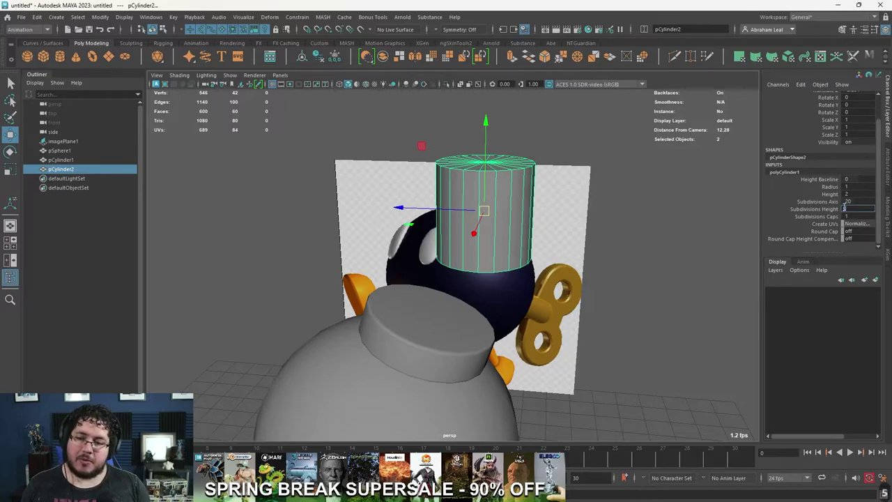
type("5")
key("Return")
mouse_move(593, 209)
left_mouse_down("alt")
mouse_move(718, 201)
mouse_move(597, 202)
left_mouse_up("alt")
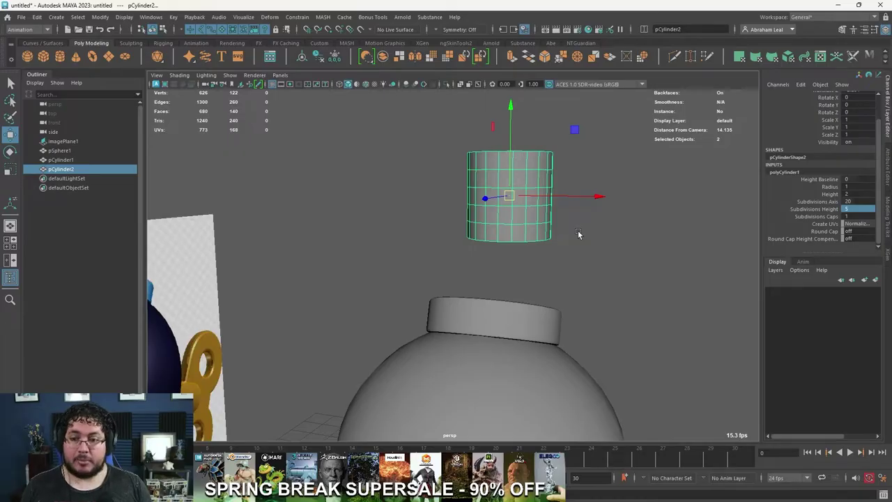
Step: Scale the cylinder in the side view to about 0.29 on X and Z and 1.14 on Y
key("space")
key("space")
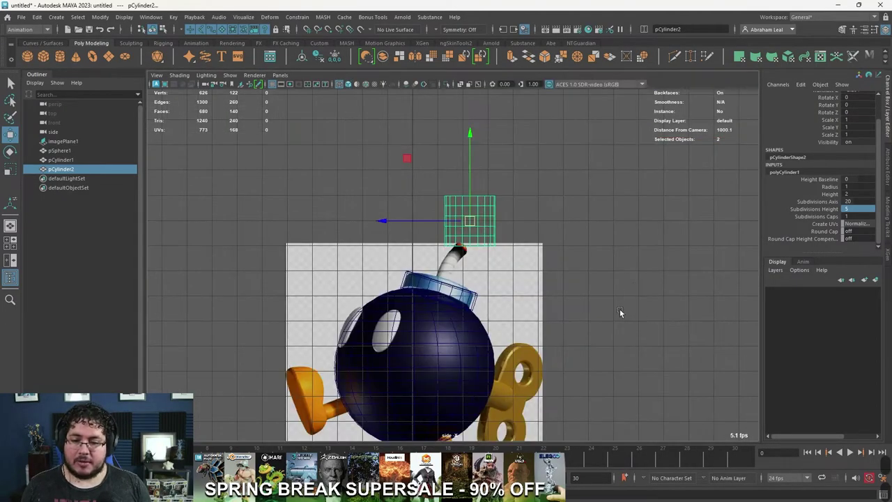
scroll(506, 272, "up", 2)
key("5")
scroll(506, 272, "up", 1)
key("r")
left_click_drag(499, 176, 431, 157)
middle_click_drag(504, 148, 499, 224, "alt")
left_click_drag(485, 163, 481, 62)
left_click_drag(484, 242, 469, 234)
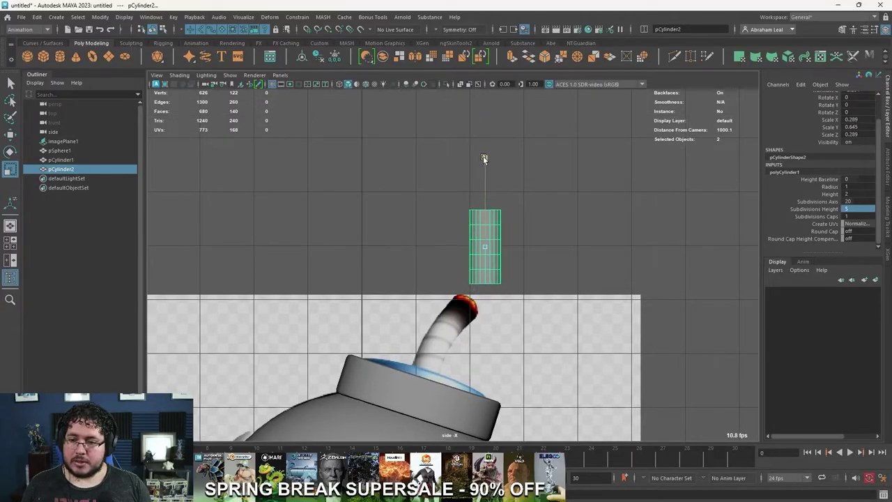
left_click_drag(483, 159, 478, 103)
Step: Move the cylinder down over the fuse base on the cap, to about 9.41 on Y and -1.23 on Z
key("w")
left_click_drag(485, 248, 427, 335)
middle_click_drag(451, 338, 471, 233, "alt")
right_click_drag(470, 233, 497, 233, "alt")
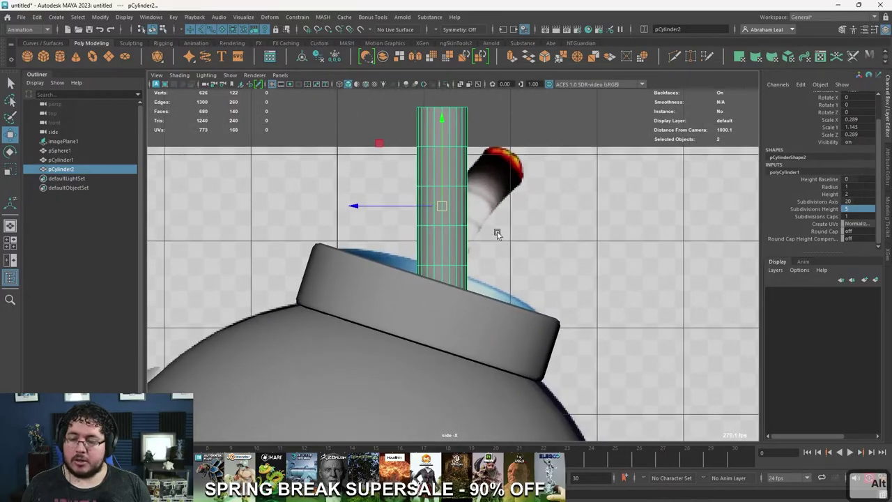
left_click_drag(445, 208, 447, 208)
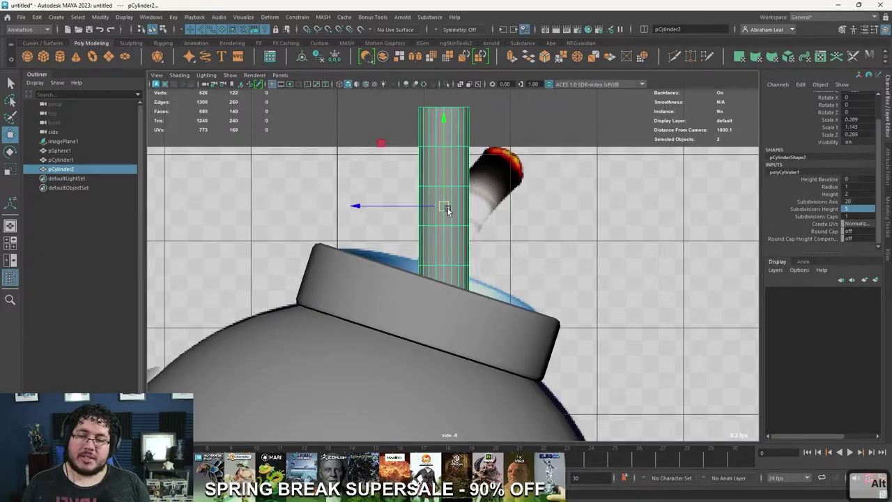
Step: Move and rotate the cylinder's top ring of vertices to line up with the burning tip of the reference fuse
right_click(459, 121)
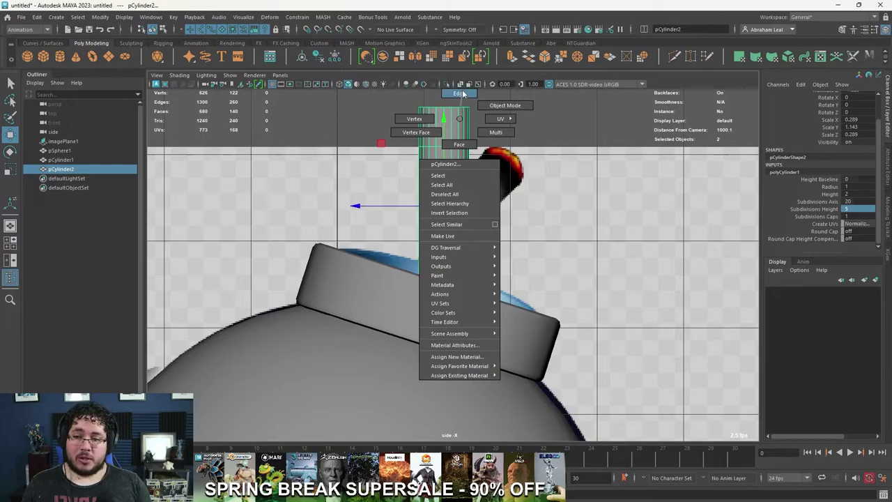
left_click(408, 119)
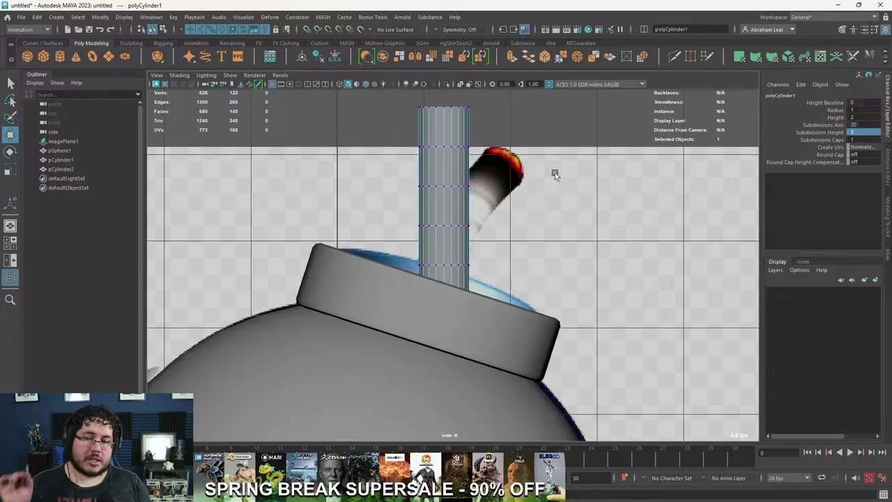
left_click_drag(493, 99, 514, 152)
key("e")
mouse_move(568, 111)
left_mouse_down()
mouse_move(582, 141)
mouse_move(579, 124)
left_mouse_up()
key("w")
left_click_drag(511, 165, 515, 158)
Step: Move and rotate the second vertex ring from the top to follow the curve of the reference fuse
left_click_drag(410, 130, 488, 187)
key("e")
left_click_drag(541, 128, 545, 139)
key("w")
left_click_drag(487, 188, 486, 186)
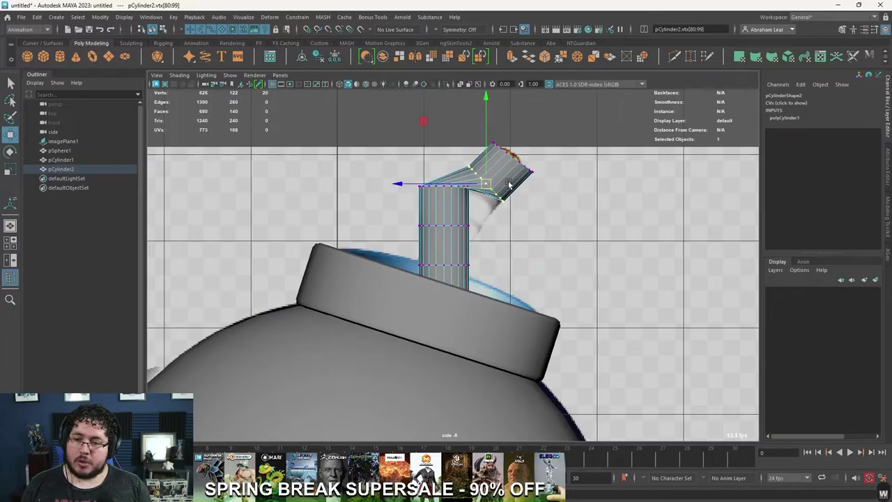
key("e")
left_click_drag(562, 151, 556, 142)
Step: Reselect the third vertex ring from the top and align it with the fuse curve in wireframe display
left_click(382, 182)
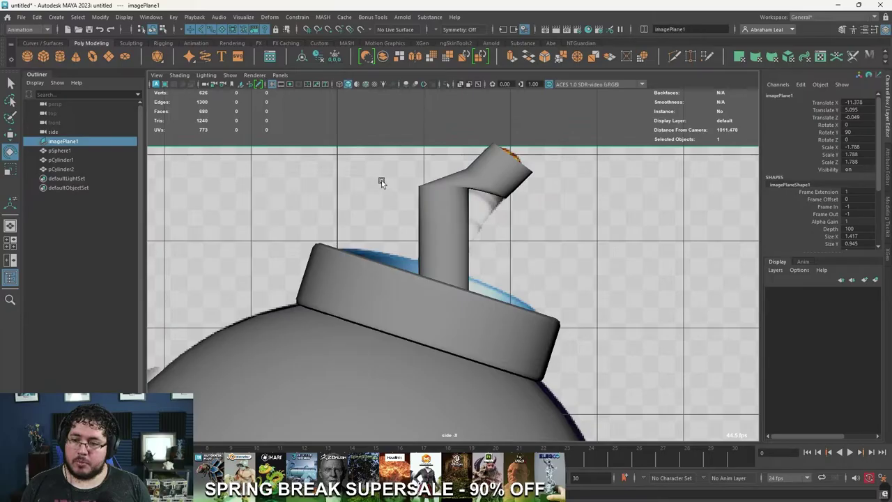
left_click(436, 193)
right_click_drag(436, 193, 400, 172)
left_click_drag(407, 177, 466, 192)
key("ctrl+z")
key("q")
left_click_drag(409, 180, 474, 196)
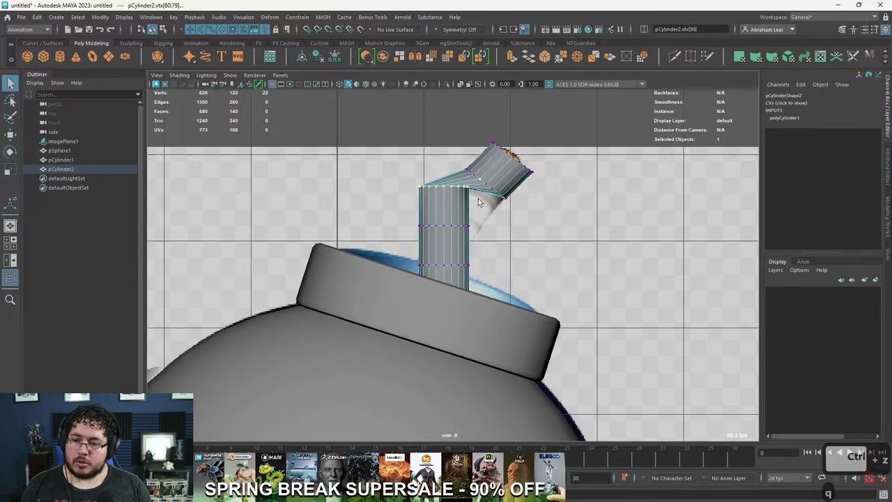
key("4")
key("w")
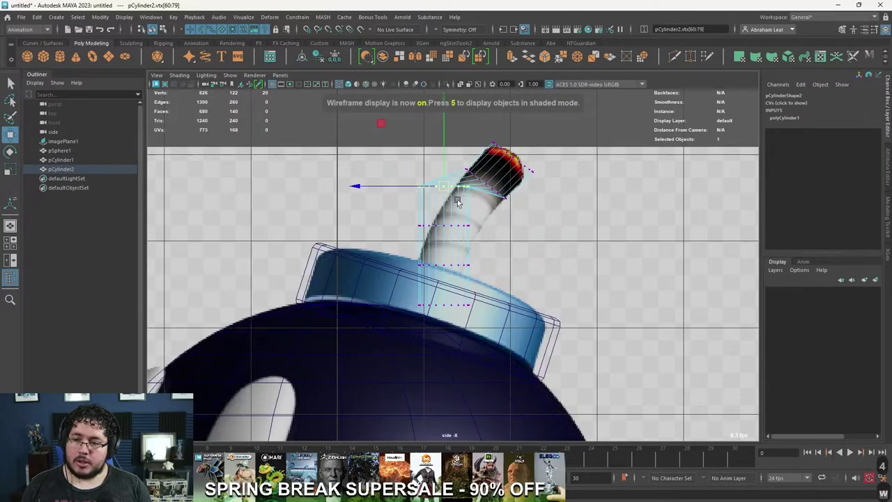
key("e")
left_click_drag(519, 176, 533, 173)
Step: Move and tilt the fourth vertex ring from the top to match the lower part of the reference fuse
key("q")
left_click_drag(412, 219, 474, 237)
key("w")
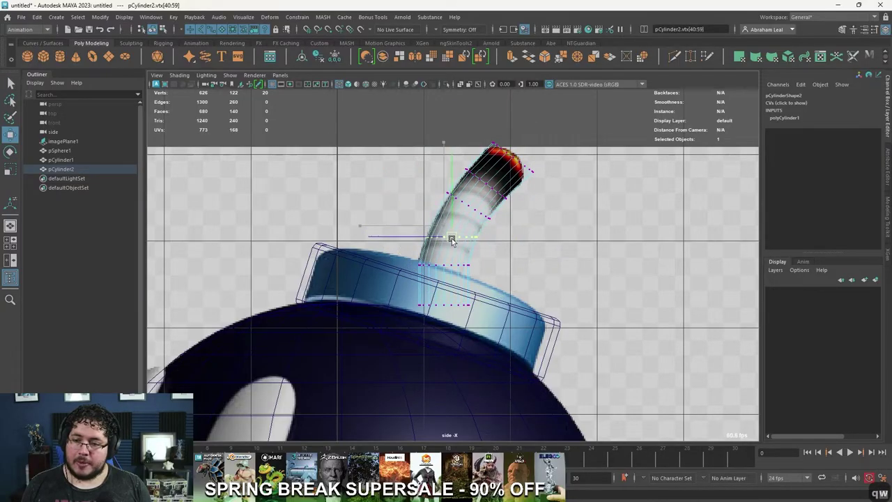
key("e")
left_click_drag(514, 194, 517, 196)
key("w")
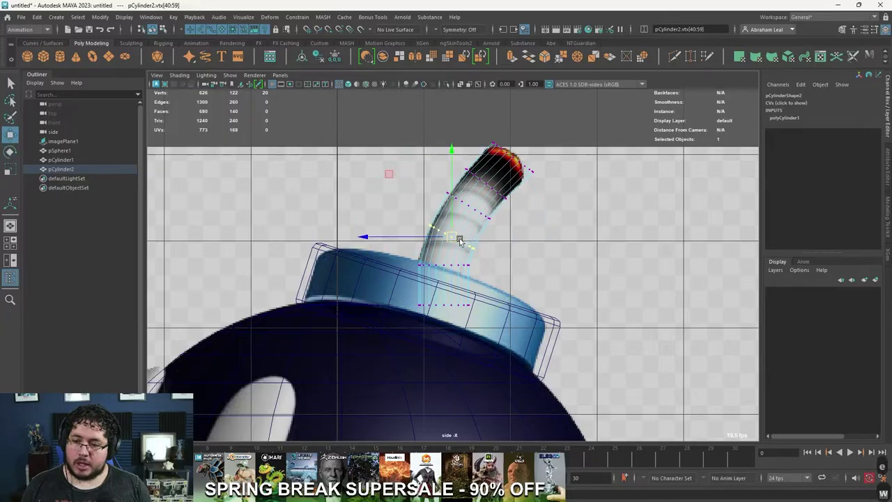
Step: Tilt the vertex ring at the fuse's base to match the slope of the cap's top
left_click_drag(400, 276, 402, 276)
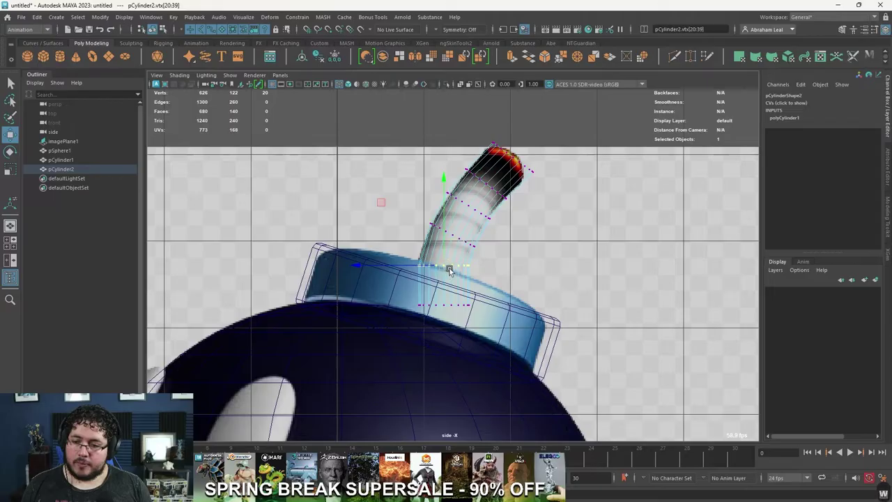
key("e")
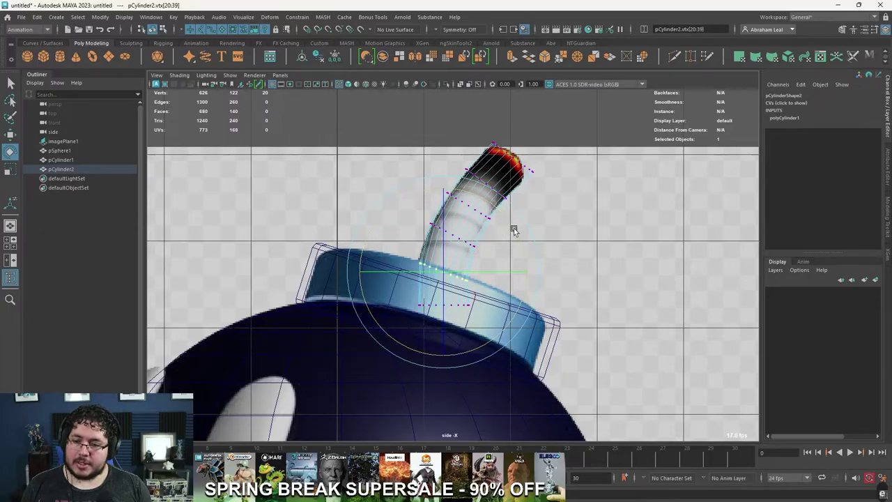
key("w")
Step: Return to the shaded perspective view and object mode, framing the bent fuse
key("5")
key("space")
left_click_drag(456, 281, 418, 296)
right_click_drag(411, 236, 454, 224)
scroll(412, 269, "up", 3)
left_click_drag(413, 269, 408, 236, "alt")
Step: Bevel the fuse's top rim edge loop with 2 segments and a fraction of 0.8, finishing in object mode
left_click(526, 268)
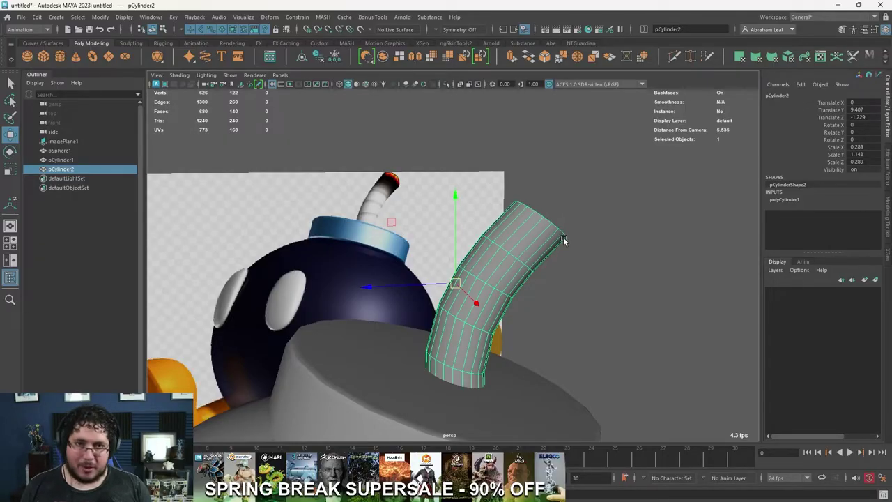
right_click(520, 228)
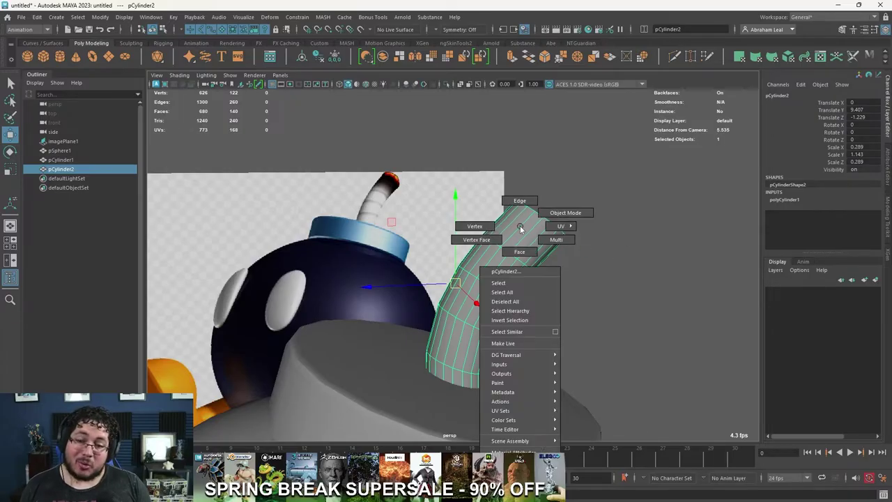
right_click_drag(520, 227, 519, 200)
mouse_move(570, 236)
left_mouse_down("alt")
mouse_move(529, 241)
mouse_move(571, 227)
left_mouse_up("alt")
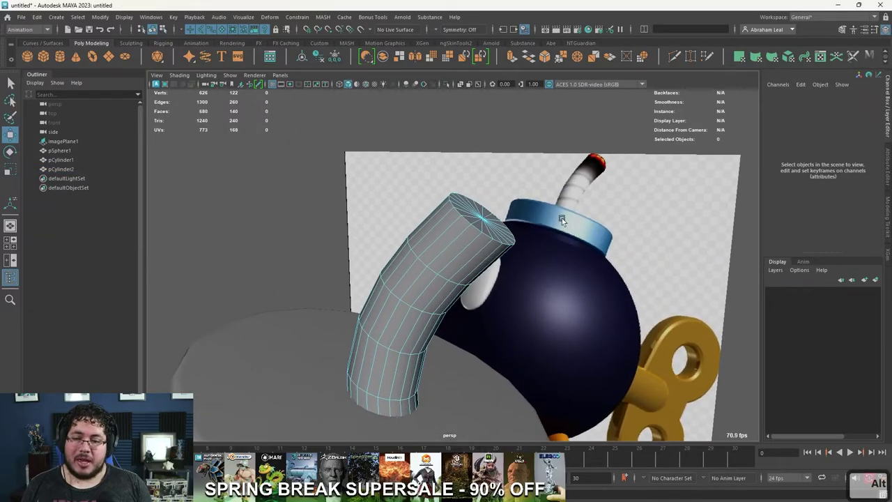
double_click(465, 222)
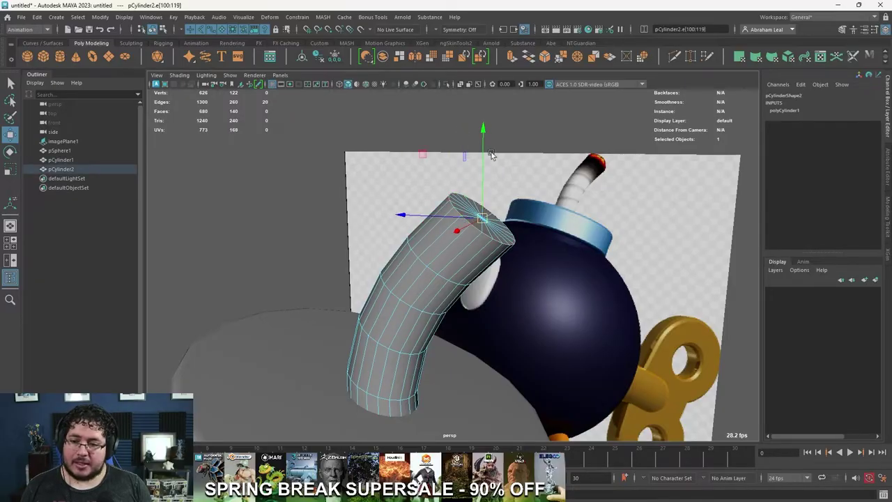
left_click(545, 57)
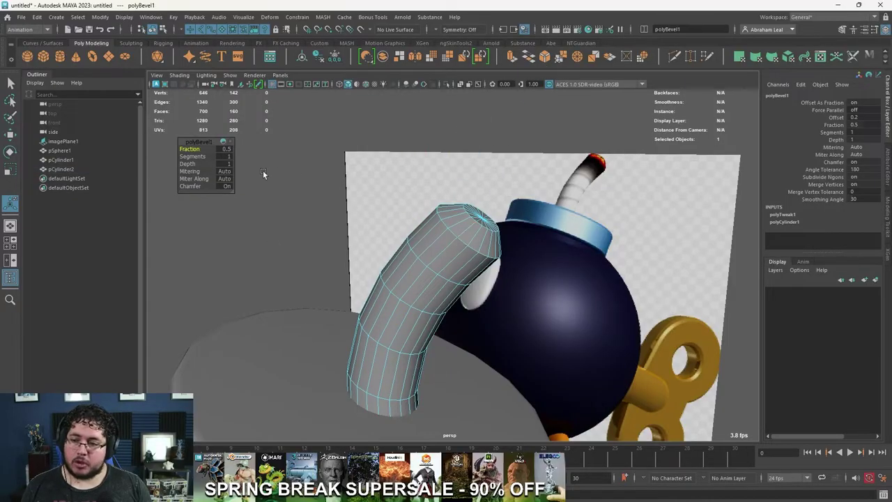
left_click_drag(188, 157, 200, 143)
right_click_drag(480, 230, 539, 201)
left_click_drag(456, 245, 381, 195, "alt")
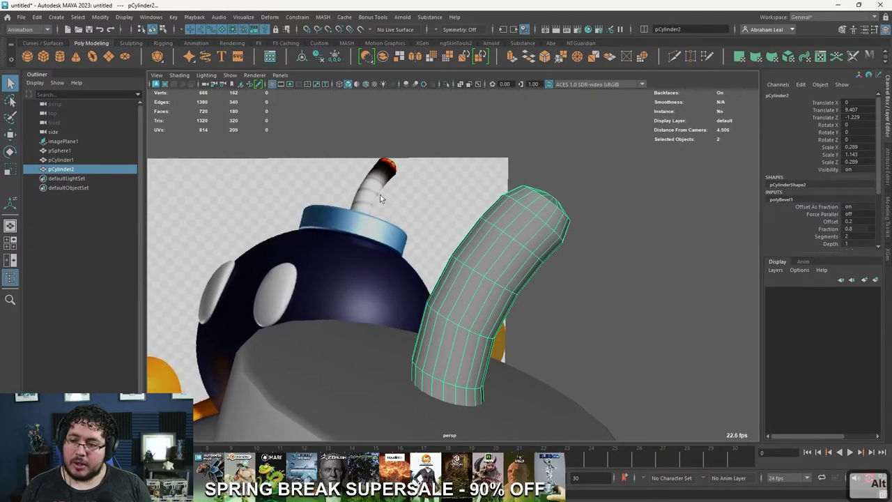
Step: Bevel the four horizontal edge loops along the fuse's length with a fraction of 0.1 and return to object mode
right_click_drag(487, 228, 485, 194)
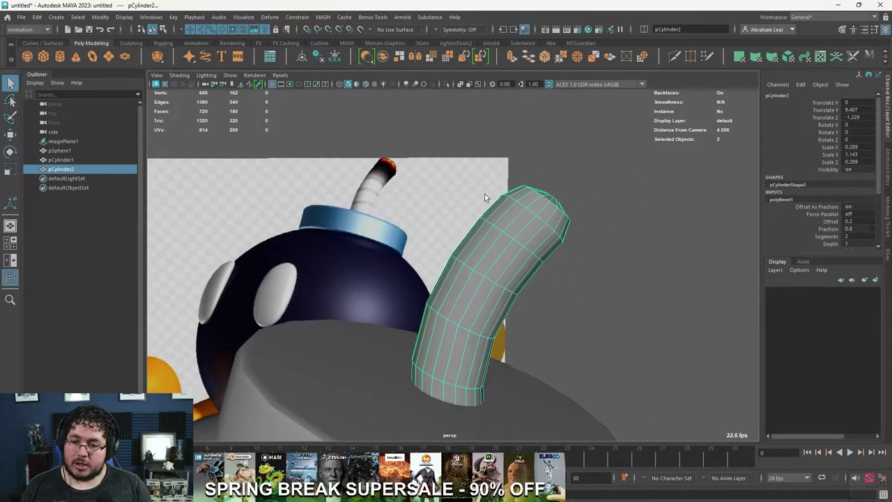
double_click(497, 230)
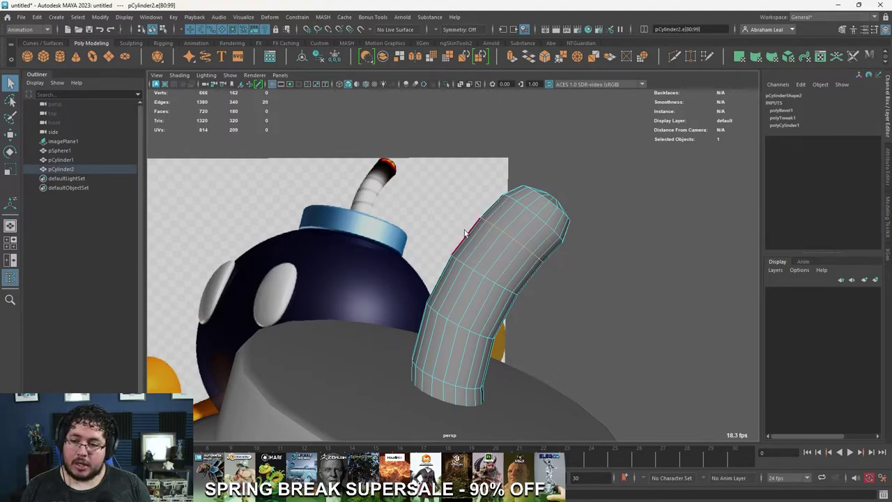
key("shift")
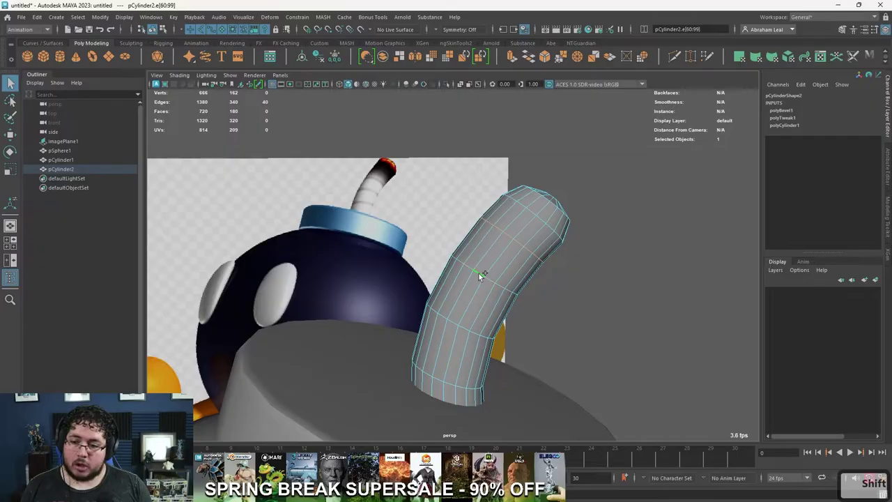
left_click_drag(479, 273, 470, 302, "alt")
double_click(442, 279, "shift")
double_click(456, 317, "shift")
mouse_move(557, 295)
left_mouse_down("alt")
mouse_move(653, 313)
mouse_move(734, 306)
mouse_move(514, 295)
mouse_move(565, 303)
mouse_move(545, 287)
left_mouse_up("alt")
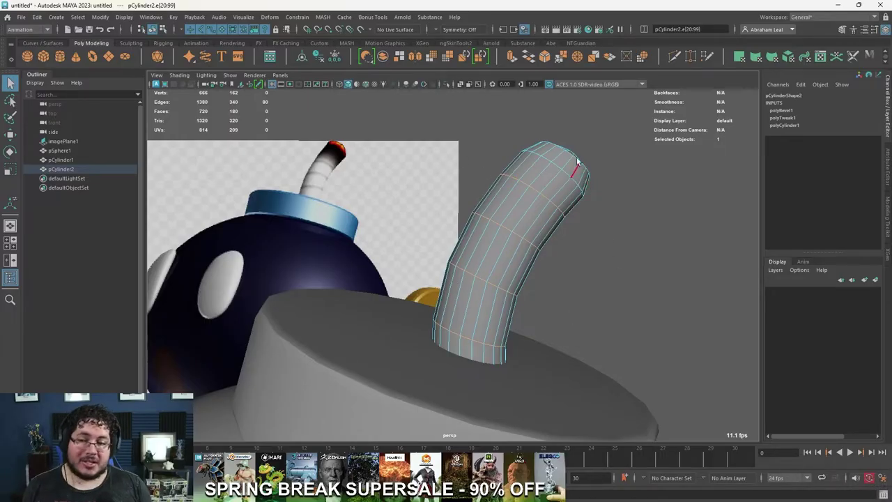
left_click(544, 57)
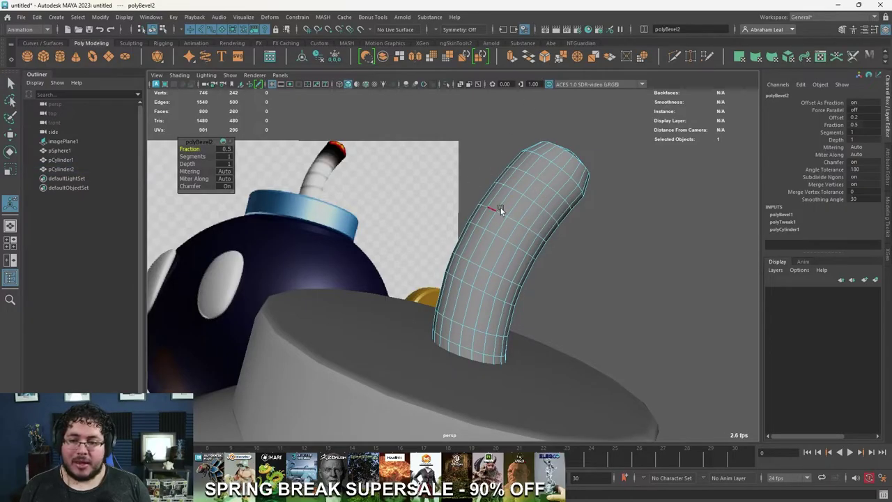
left_click_drag(197, 148, 193, 148)
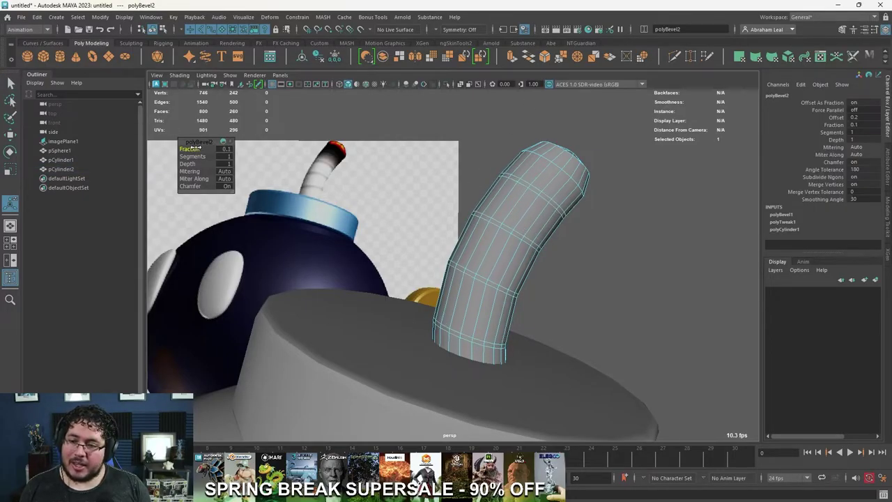
scroll(525, 181, "up", 3)
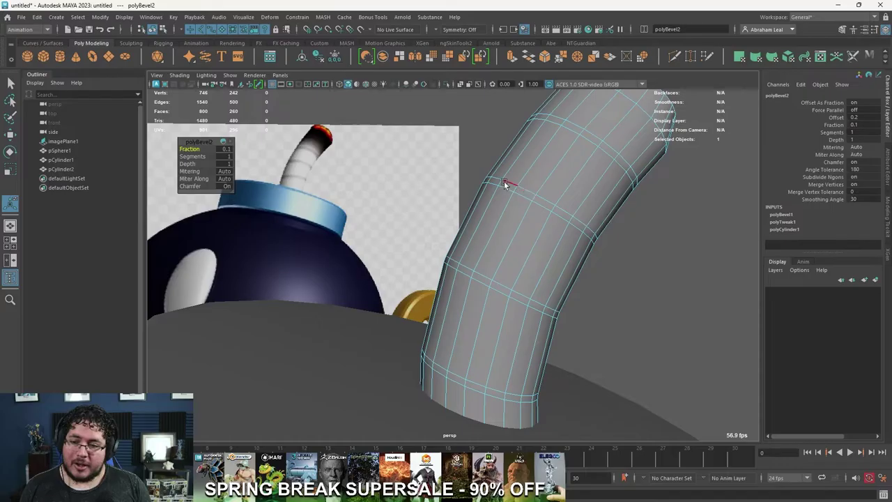
left_click_drag(462, 176, 503, 230, "alt")
right_click_drag(503, 183, 581, 159)
key("q")
Step: Examine the narrow beveled bands along the fuse from several angles, with the fuse both deselected and selected
left_click(593, 170)
left_click(544, 190)
scroll(558, 206, "down", 4)
left_click(585, 240)
left_click_drag(586, 241, 587, 287, "alt")
scroll(587, 288, "up", 2)
left_click(536, 266)
left_click_drag(536, 266, 505, 286, "alt")
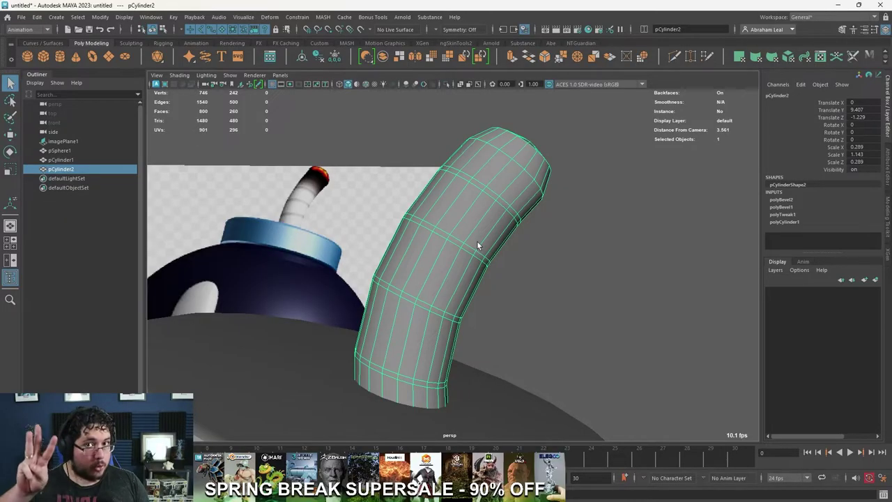
Step: Switch the fuse to face selection and try out selecting one narrow band as a face loop
right_click_drag(451, 192, 451, 216)
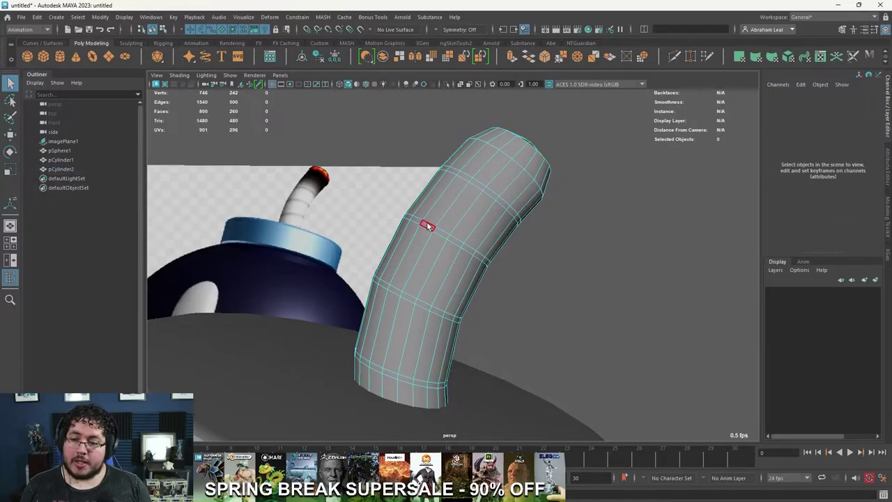
left_click(428, 225)
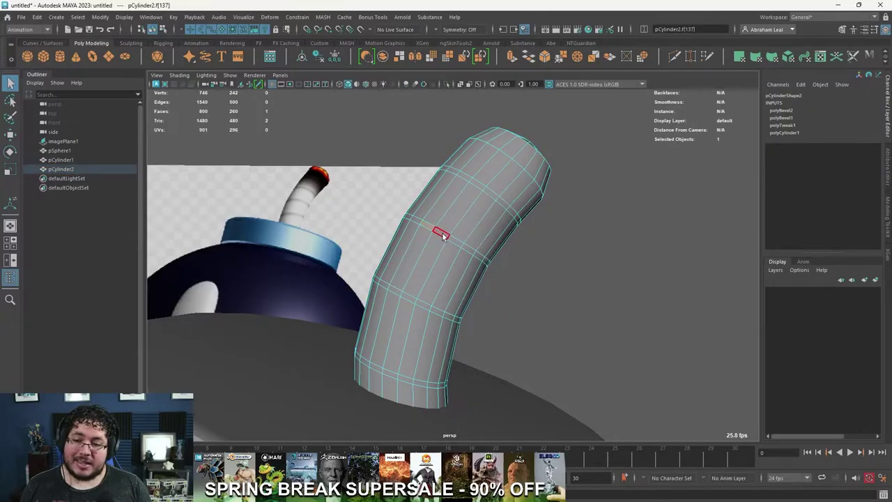
key("shift")
double_click(443, 233, "shift")
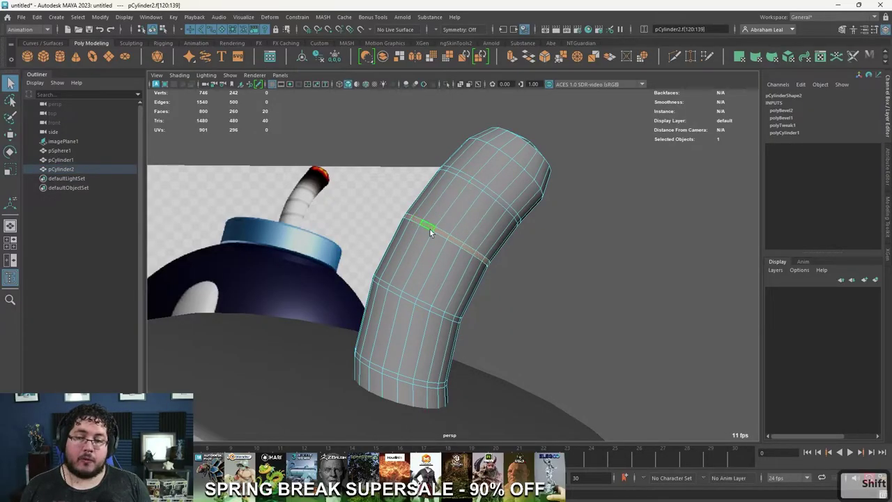
left_click(447, 237)
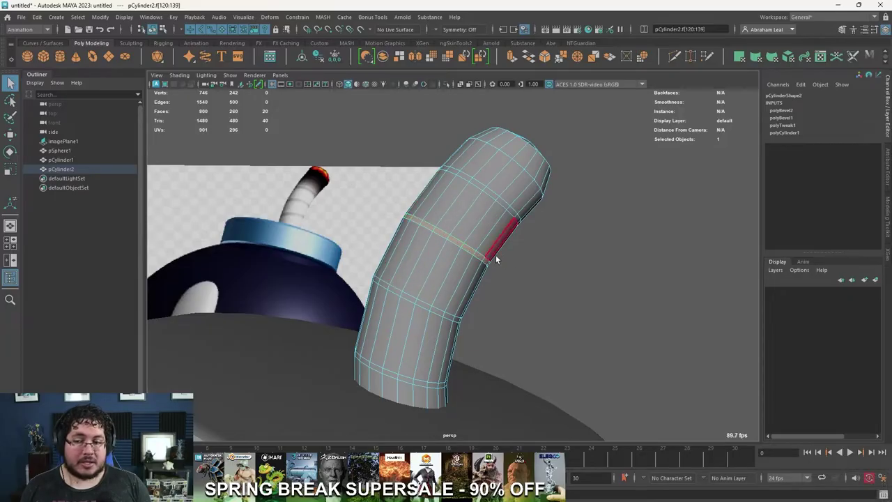
double_click(444, 232)
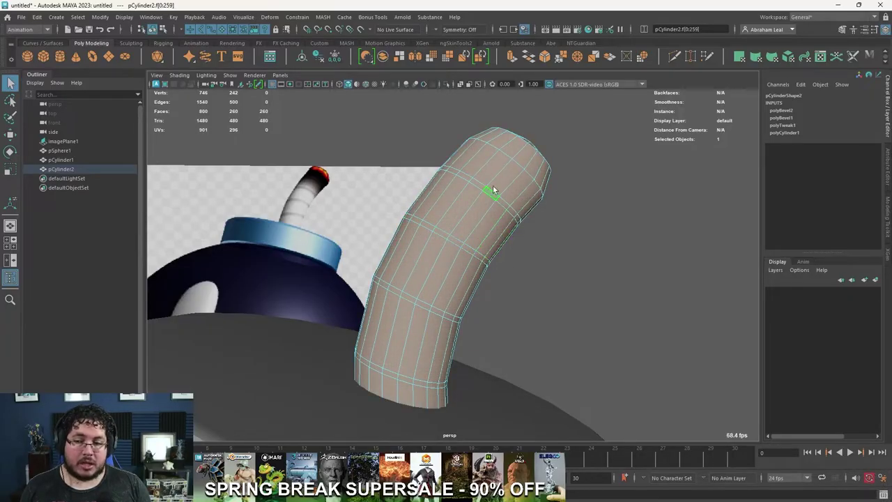
left_click(535, 315)
Step: Extrude the fuse's four narrow face loops inward to form grooves and return to object mode
left_click(428, 227)
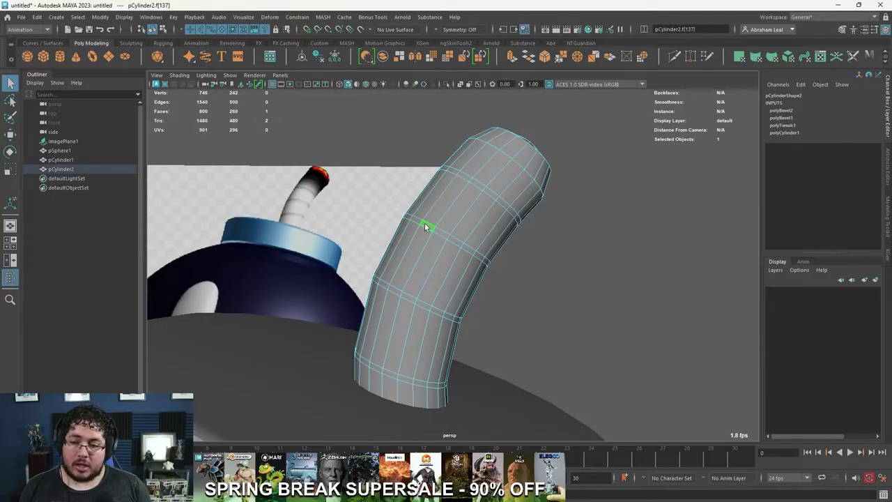
double_click(418, 220, "shift")
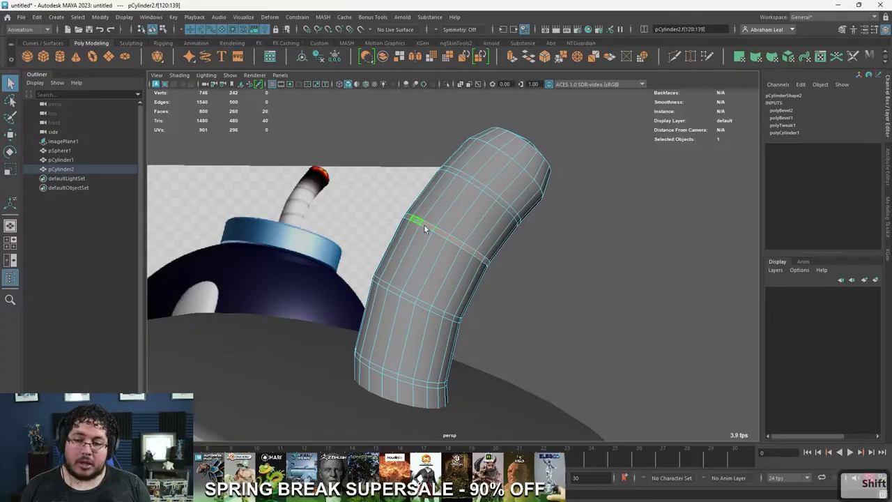
double_click(468, 178, "shift")
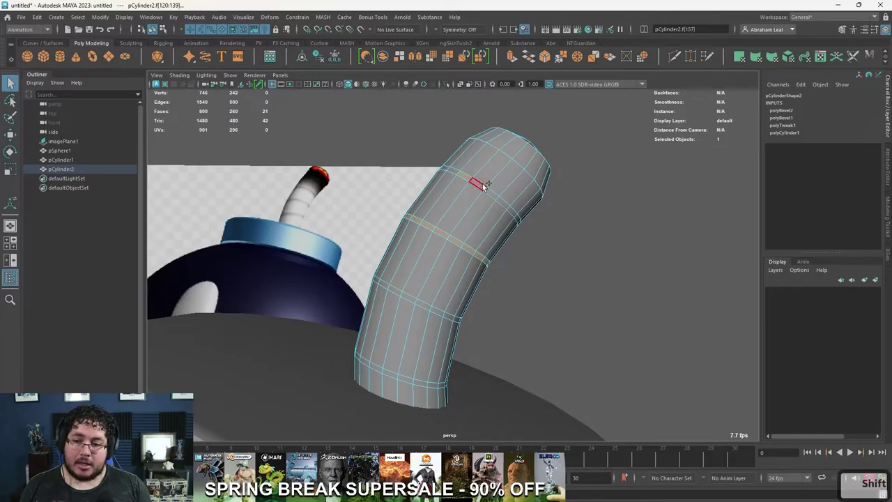
left_click(393, 292, "shift")
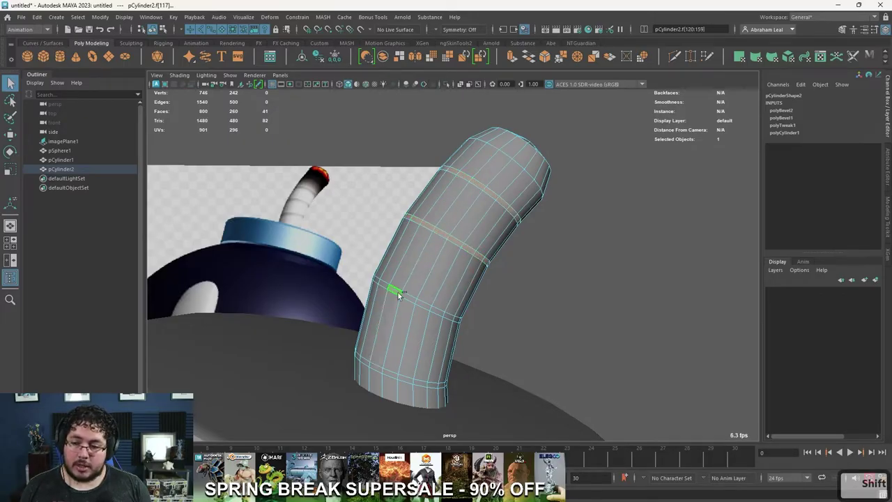
double_click(409, 298, "shift")
left_click(388, 379, "shift")
double_click(389, 376, "shift")
left_click_drag(471, 342, 496, 309, "alt")
middle_click_drag(495, 308, 512, 226, "alt")
right_click_drag(512, 227, 516, 153, "alt")
left_click_drag(534, 164, 547, 154, "alt")
middle_click_drag(541, 164, 540, 209, "alt")
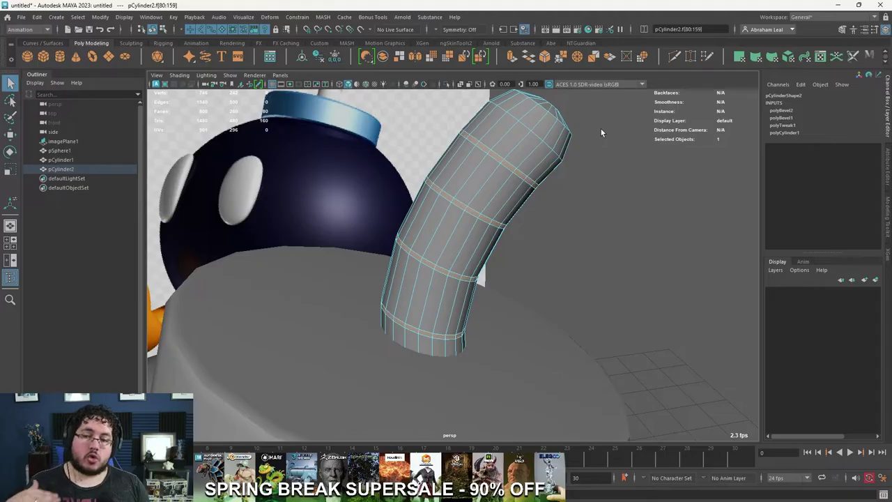
left_click(512, 56)
left_click_drag(463, 366, 462, 363)
right_click_drag(466, 214, 528, 190)
Step: Examine the grooved fuse together with the cap and body from around the model
left_click(606, 239)
right_click_drag(606, 239, 508, 201, "alt")
left_click_drag(508, 201, 558, 261, "alt")
right_click_drag(558, 262, 645, 282, "alt")
middle_click_drag(644, 282, 621, 229, "alt")
left_click_drag(620, 230, 374, 274, "alt")
right_click_drag(374, 275, 212, 233, "alt")
left_click_drag(212, 234, 497, 198, "alt")
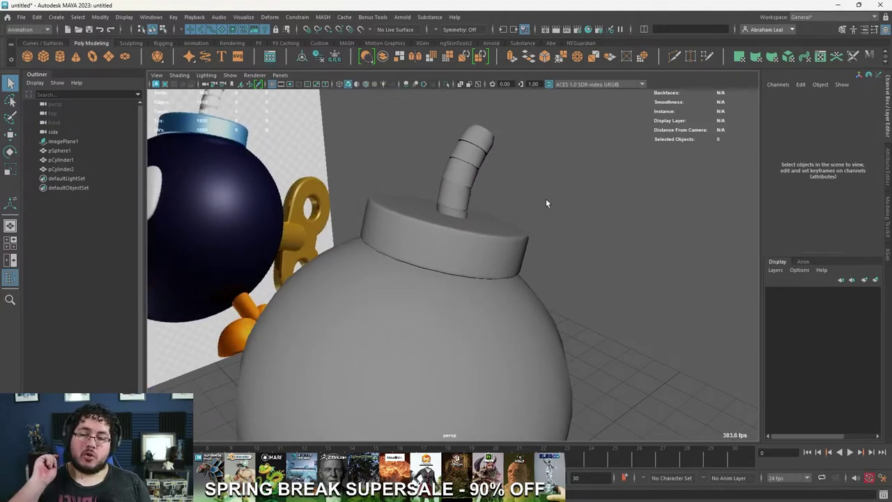
Step: Compare the wireframe and shaded displays of the model with the fuse selected, ending in shaded display
left_click(460, 170)
key("4")
key("5")
key("4")
key("5")
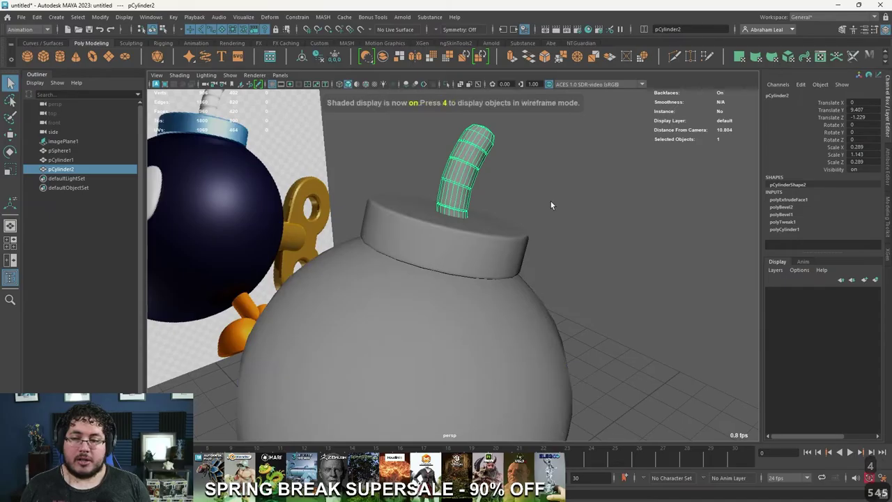
key("4")
key("5")
mouse_move(550, 202)
right_mouse_down("alt")
mouse_move(559, 189)
mouse_move(566, 195)
right_mouse_up("alt")
middle_click_drag(566, 195, 569, 282, "alt")
middle_click_drag(558, 235, 561, 251, "alt")
left_click(561, 230)
Step: Turn on smooth mesh preview for the fuse and check its rounded grooves up close
left_click(506, 185)
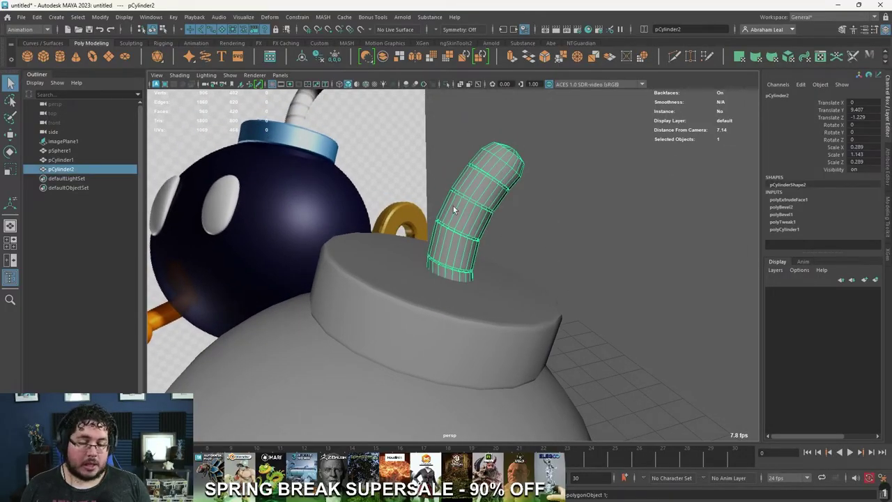
key("3")
left_click(581, 230)
left_click(478, 188)
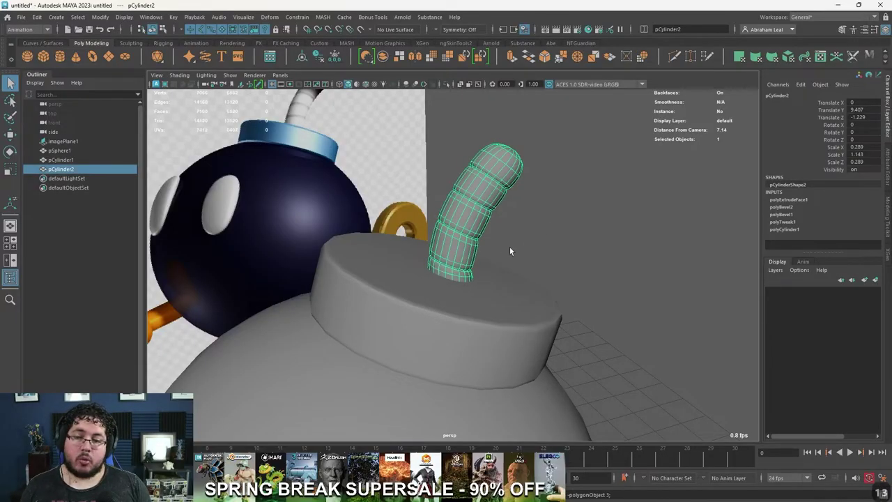
left_click(532, 251)
left_click_drag(532, 251, 567, 294, "alt")
left_click(486, 199)
left_click_drag(485, 199, 625, 233, "alt")
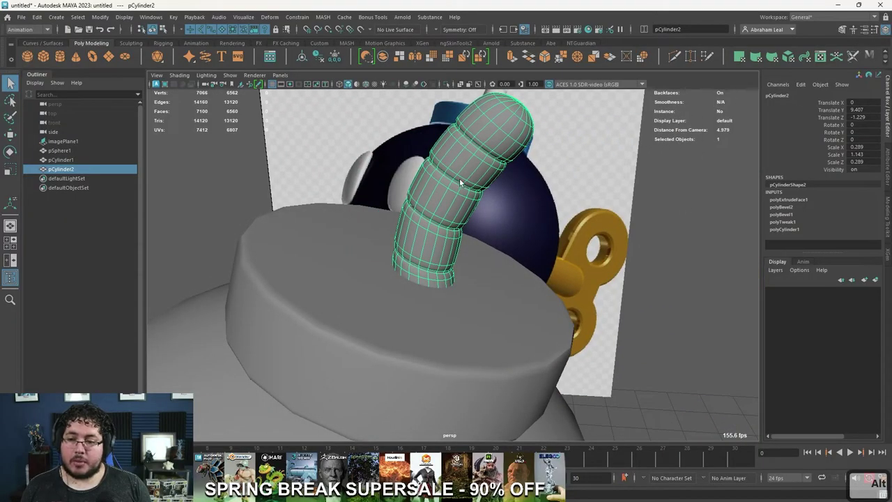
Step: Compare the fuse's unsmoothed and smoothed displays, ending with the smooth mesh preview
key("1")
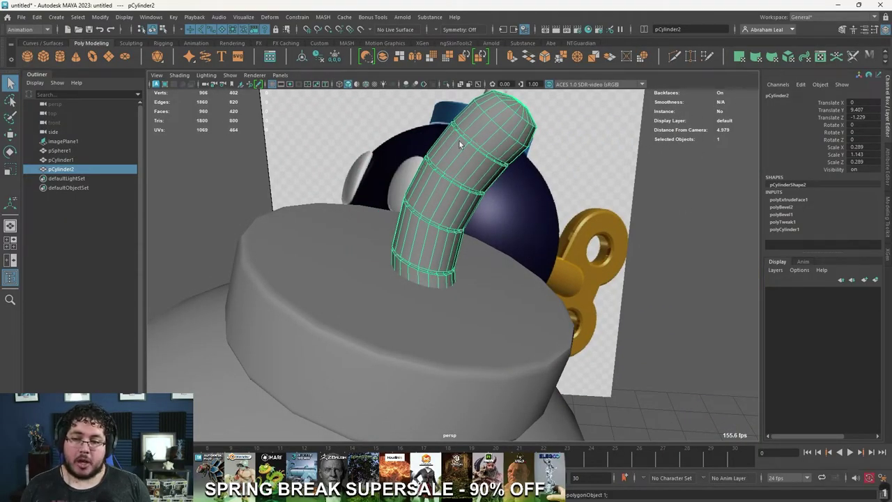
key("3")
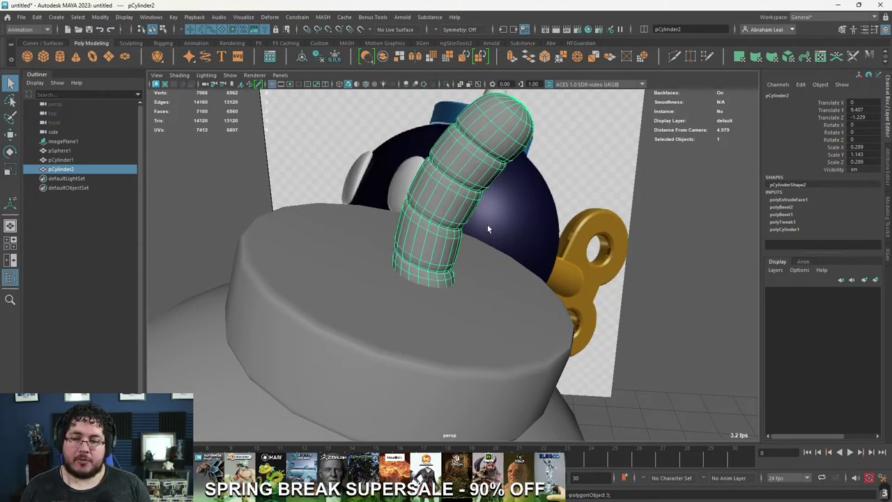
left_click(671, 212)
left_click_drag(671, 212, 474, 198, "alt")
left_click(475, 198)
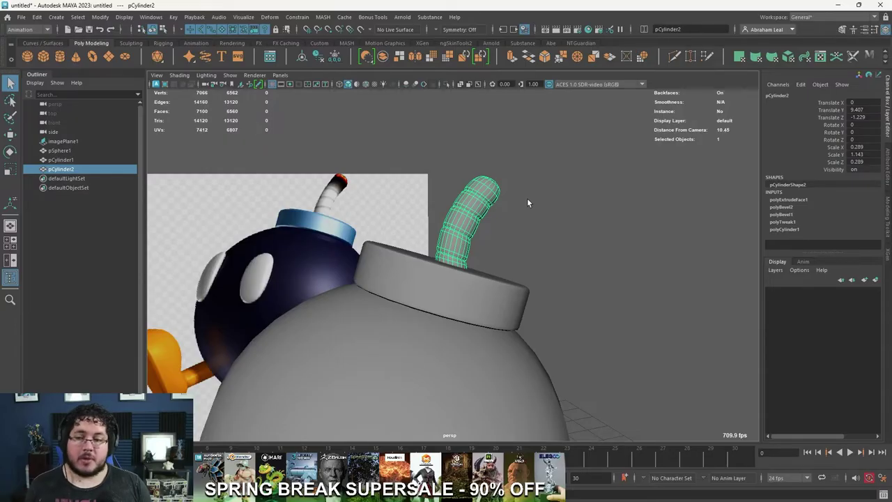
Step: Turn on smooth mesh preview for the bomb's spherical body
left_click(490, 299)
left_click_drag(490, 299, 598, 264, "alt")
left_click(547, 384)
middle_click_drag(595, 371, 598, 287, "alt")
key("3")
left_click(627, 277)
Step: Switch the fuse back to its unsmoothed display and select the cap and body for comparison
right_click_drag(627, 278, 456, 169, "alt")
left_click_drag(530, 198, 439, 171, "alt")
left_click(477, 179)
key("1")
left_click(460, 234)
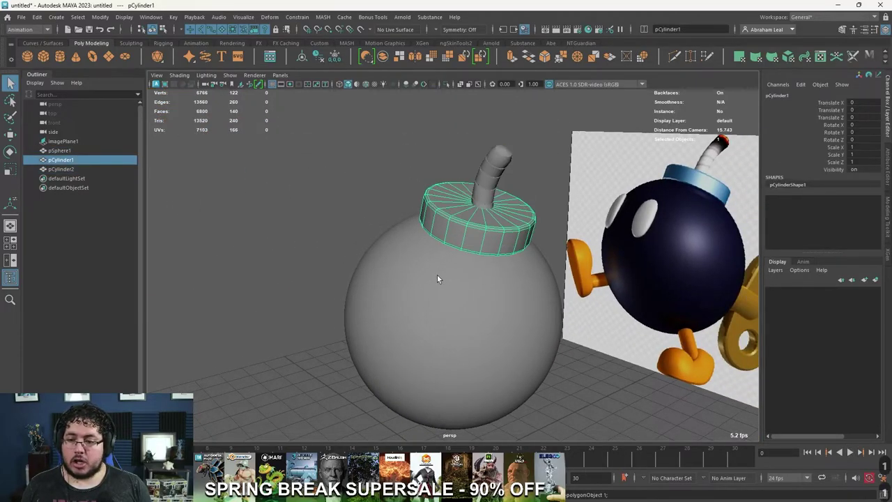
left_click(438, 272)
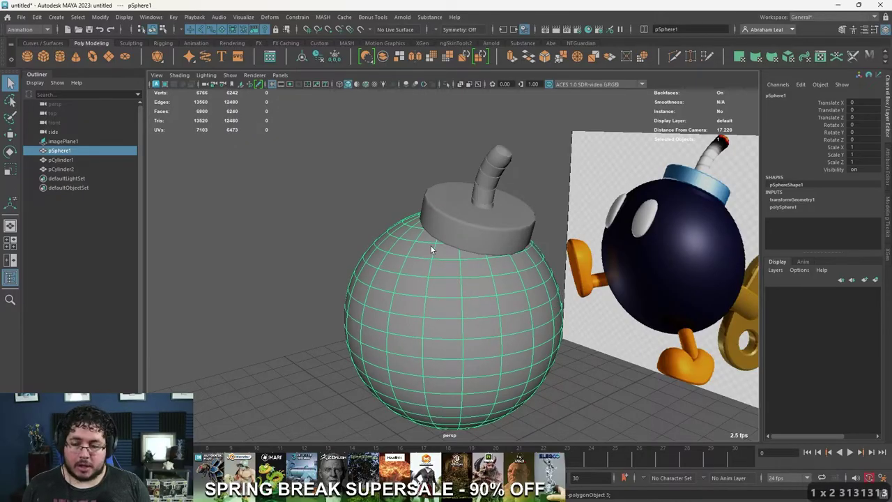
Step: Turn on smooth mesh preview for the cap and the fuse
left_click(460, 235)
key("3")
left_click(486, 187)
key("3")
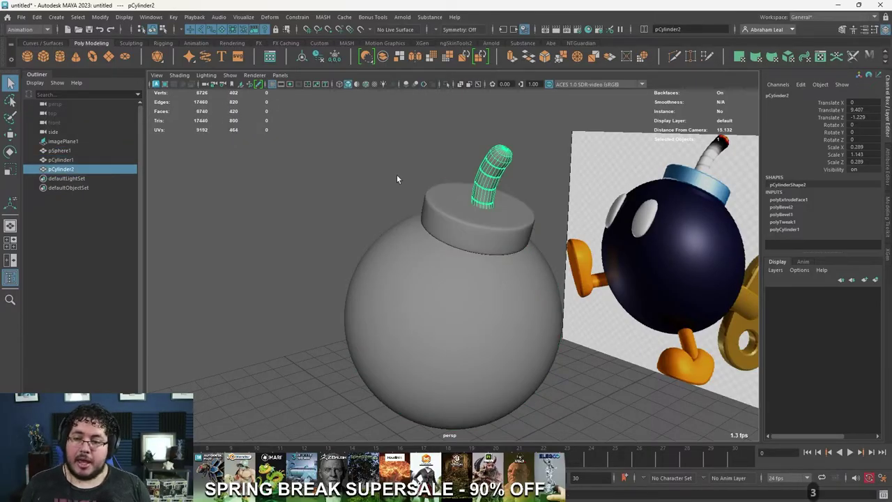
Step: Compare the fuse's unsmoothed and smoothed displays against the cap, leaving the fuse selected in smooth mesh preview
left_click(396, 179)
left_click(500, 197)
left_click(482, 185)
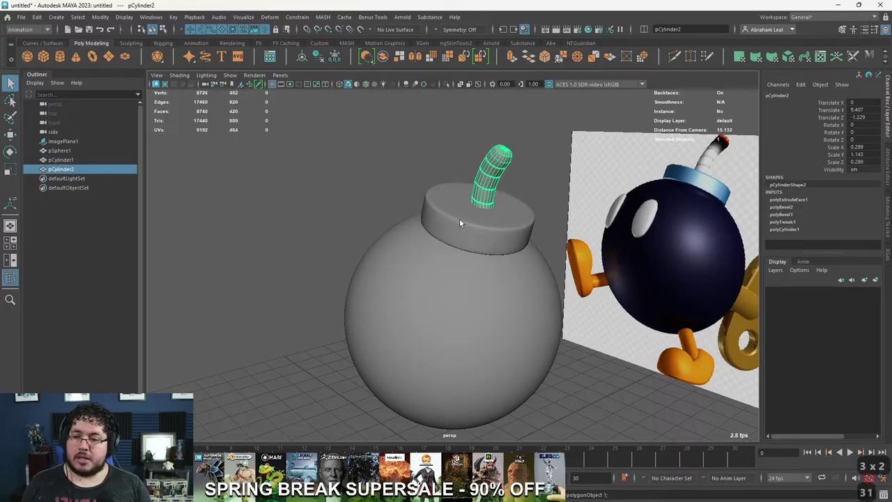
left_click(460, 219)
left_click(482, 194)
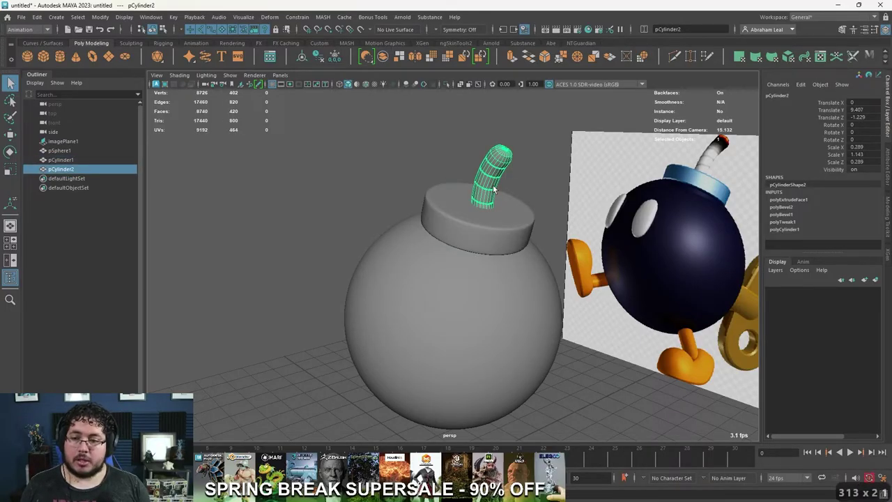
left_click(439, 124)
left_click(484, 166)
left_click_drag(475, 175, 491, 151, "alt")
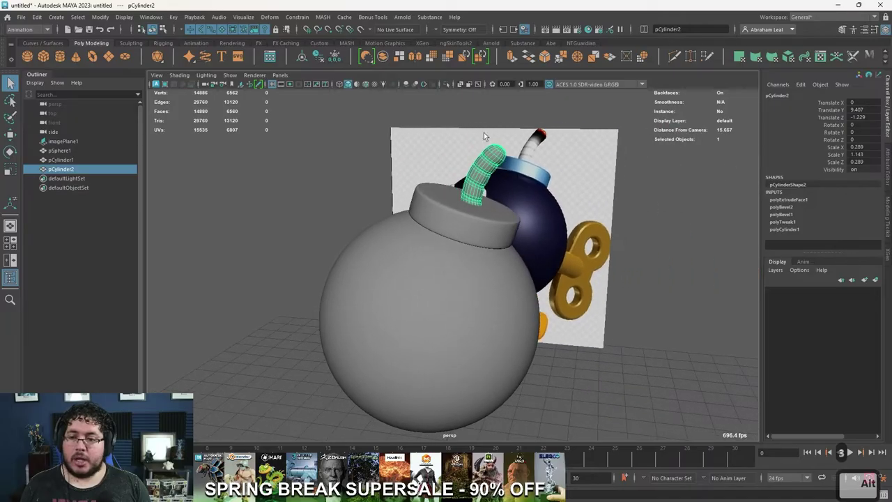
Step: Delete the fuse's construction history and freeze its transformations, then check it together with the cap and body
key("alt+shift+d")
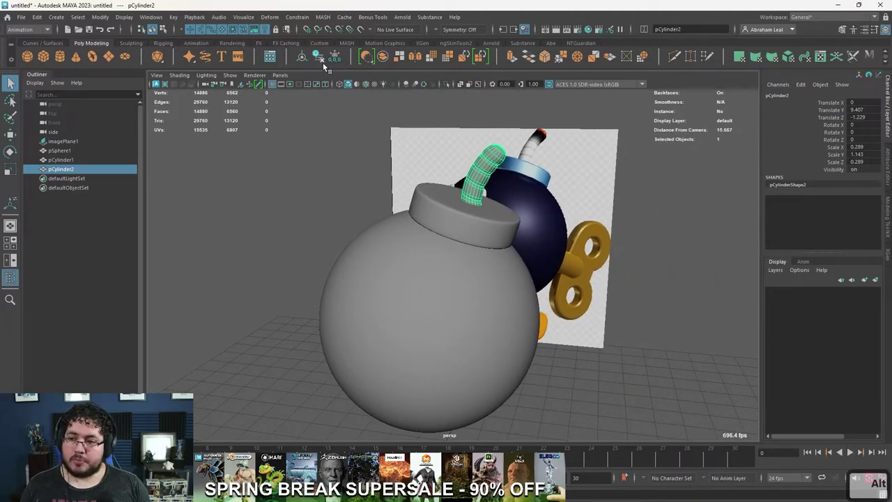
left_click(335, 59)
left_click_drag(335, 159, 426, 142, "alt")
left_click(524, 186)
left_click_drag(524, 189, 493, 195, "alt")
left_click(490, 178)
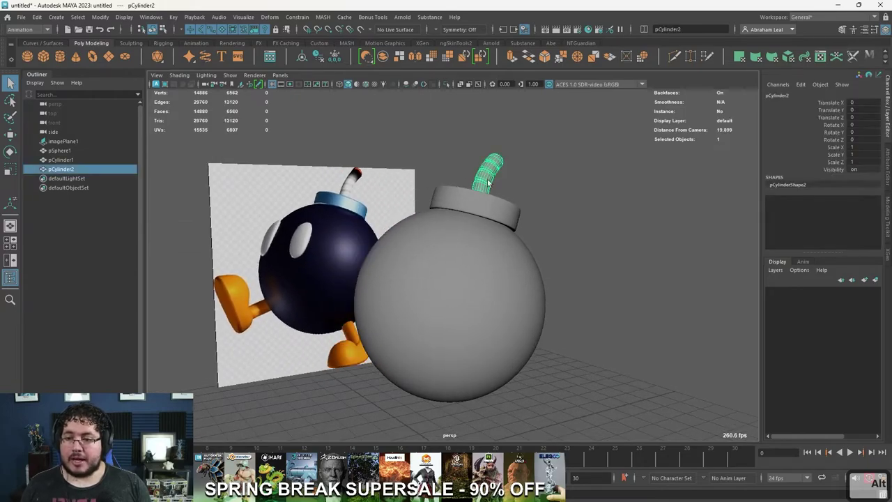
left_click(478, 215)
left_click(491, 237)
left_click_drag(547, 239, 423, 242, "alt")
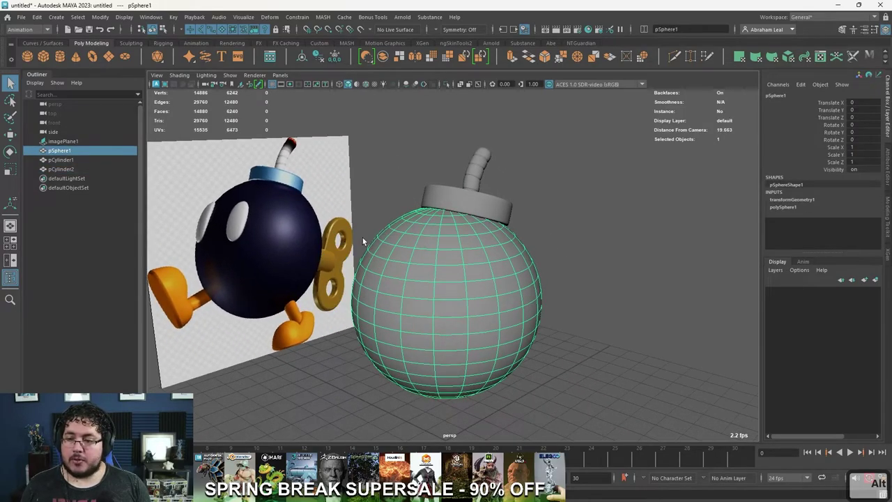
mouse_move(536, 245)
left_mouse_down("alt")
mouse_move(488, 236)
mouse_move(527, 241)
left_mouse_up("alt")
Step: Create a polygon sphere and place it over the reference's nearer eye in the wireframe side view, at about Y 6.74, Z 1.14
key("space")
key("a")
key("4")
scroll(428, 223, "up", 5)
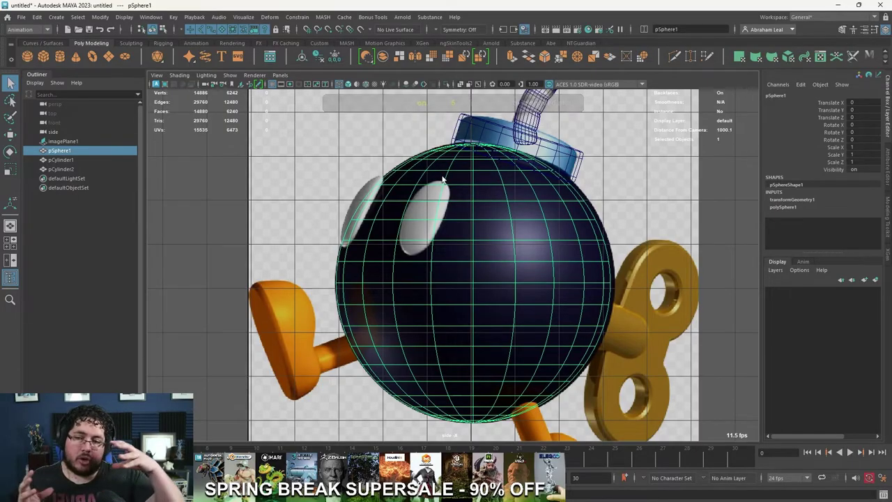
left_click(31, 57)
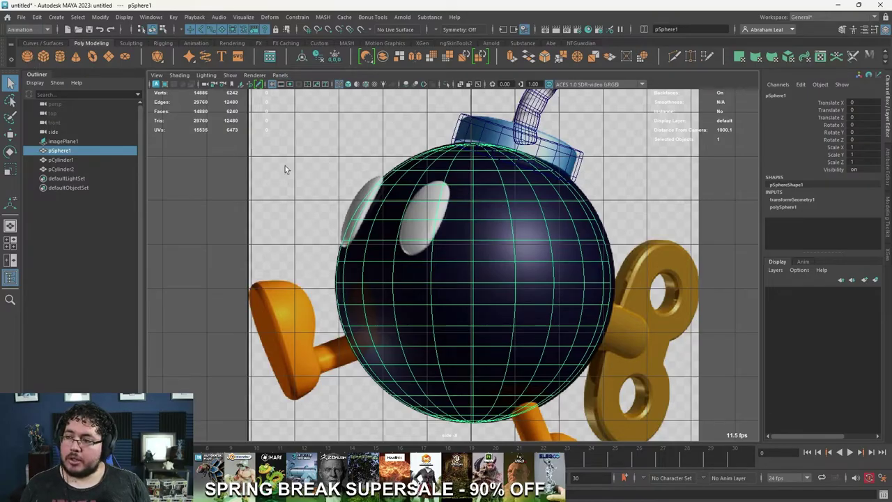
scroll(469, 293, "down", 5)
key("w")
left_click_drag(462, 377, 438, 234)
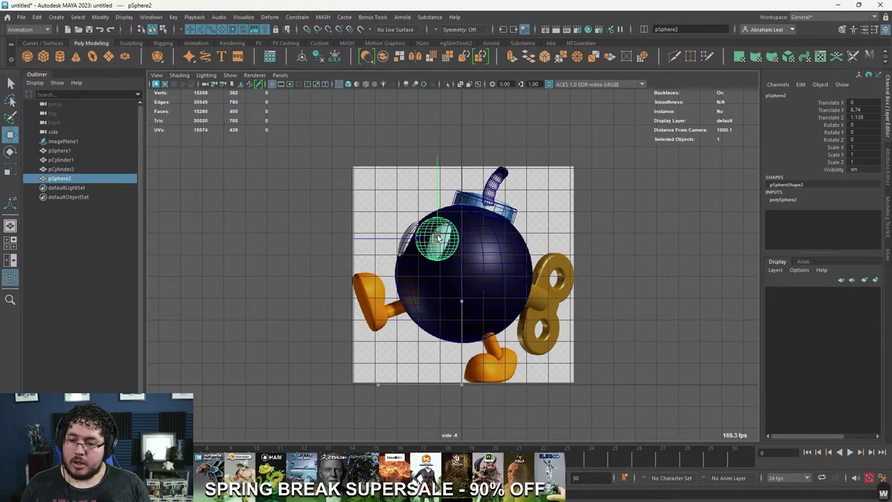
Step: Scale the new sphere into an upright oval matching the reference eye, about 0.58 × 0.99 × 0.51
scroll(425, 210, "up", 6)
key("r")
left_click_drag(412, 197, 378, 193)
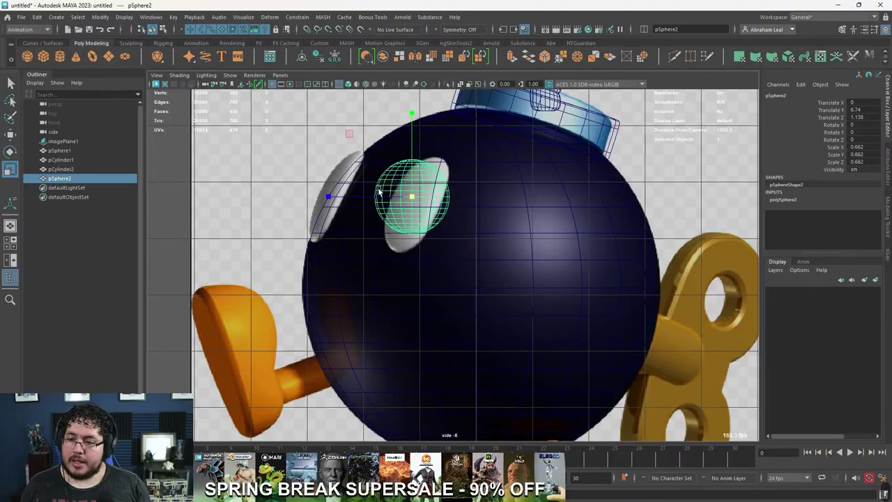
left_click_drag(412, 114, 403, 53)
left_click_drag(412, 196, 398, 194)
left_click_drag(328, 197, 338, 199)
left_click_drag(412, 197, 415, 198)
key("w")
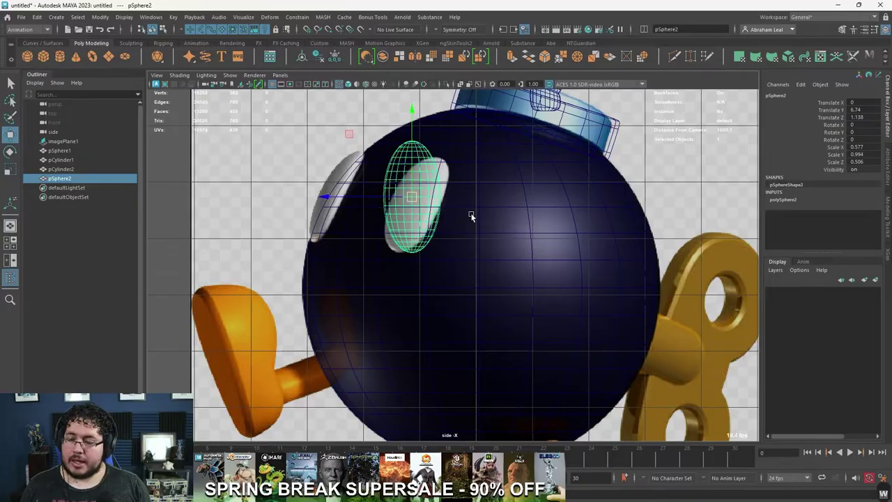
Step: Tilt the eye to about -29.2 degrees around X in the shaded perspective view
key("space")
left_click_drag(471, 214, 470, 190)
mouse_move(514, 237)
left_mouse_down("alt")
mouse_move(466, 295)
mouse_move(370, 314)
mouse_move(325, 342)
mouse_move(424, 229)
mouse_move(412, 259)
mouse_move(388, 272)
left_mouse_up("alt")
key("5")
middle_click_drag(389, 272, 401, 307, "alt")
right_click_drag(400, 307, 413, 262, "alt")
key("e")
left_click_drag(405, 196, 438, 344)
key("w")
Step: Flatten the eye to a scale of about 0.47 × 0.86 × 0.23 and place it on the body's front at about X -1.0, Z 2.3
key("r")
left_click_drag(353, 271, 493, 288)
key("w")
key("ctrl+z")
key("r")
left_click_drag(412, 298, 501, 265)
left_click_drag(444, 208, 441, 203)
left_click_drag(463, 244, 504, 335, "alt")
key("w")
left_click_drag(570, 288, 553, 288)
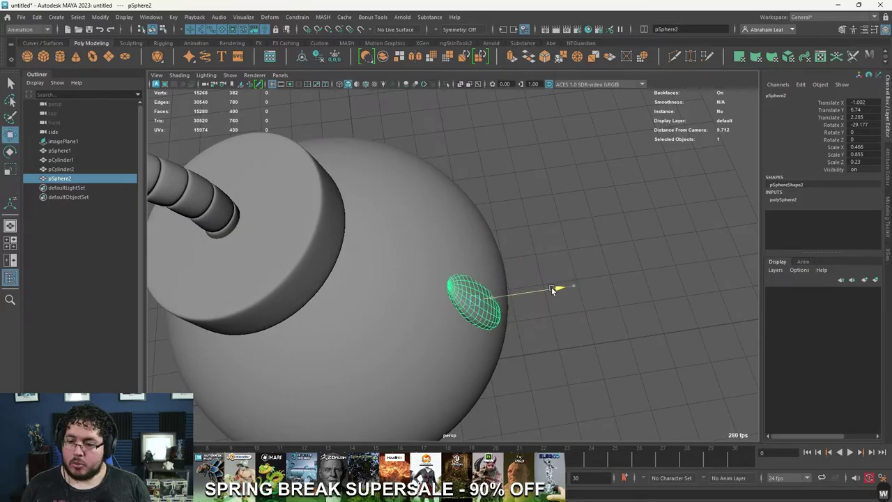
Step: Rotate the eye to about -31.2, -17.6, 0.5 degrees and seat it against the body's surface at about Z 2.34
key("e")
left_click_drag(551, 332, 552, 272)
key("w")
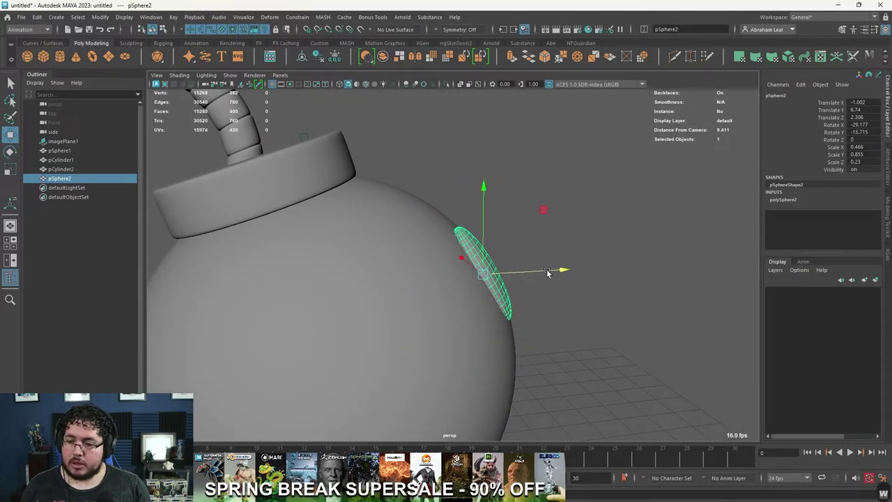
key("e")
left_click_drag(494, 205, 499, 197)
key("w")
left_click(588, 268)
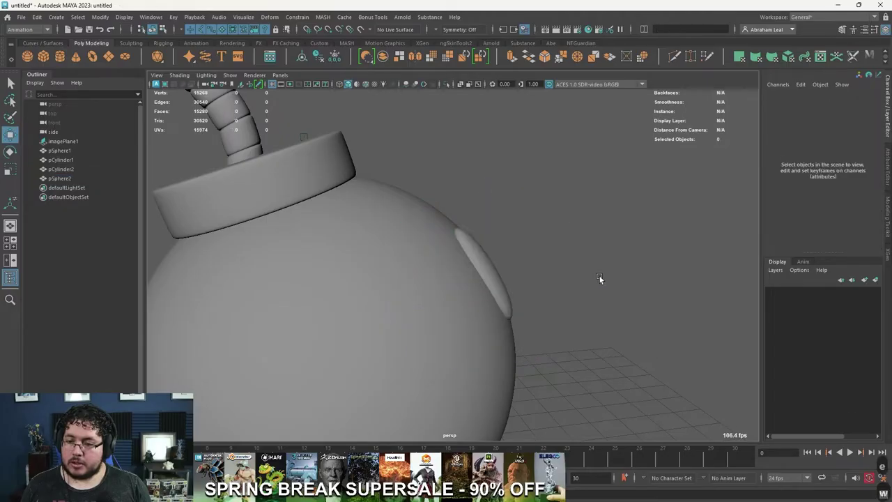
left_click_drag(588, 267, 456, 264, "alt")
right_click_drag(455, 264, 418, 275, "alt")
mouse_move(418, 276)
left_mouse_down("alt")
mouse_move(413, 330)
mouse_move(314, 255)
mouse_move(411, 263)
left_mouse_up("alt")
right_click_drag(411, 264, 499, 318, "alt")
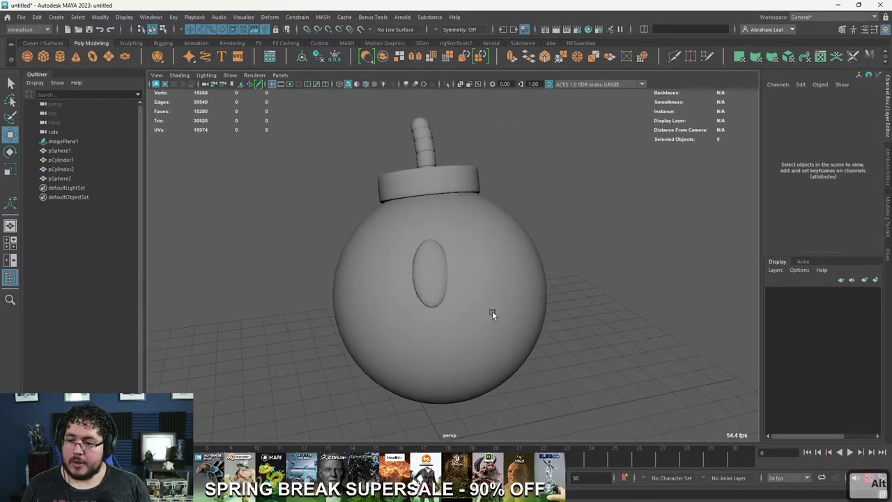
Step: Reselect the eye and adjust its rotation so the oval follows the curvature of the bomb's body
key("ctrl+z")
left_click_drag(500, 327, 492, 311, "alt")
left_click_drag(427, 209, 428, 281, "alt")
key("e")
left_click(575, 223)
left_click(427, 278)
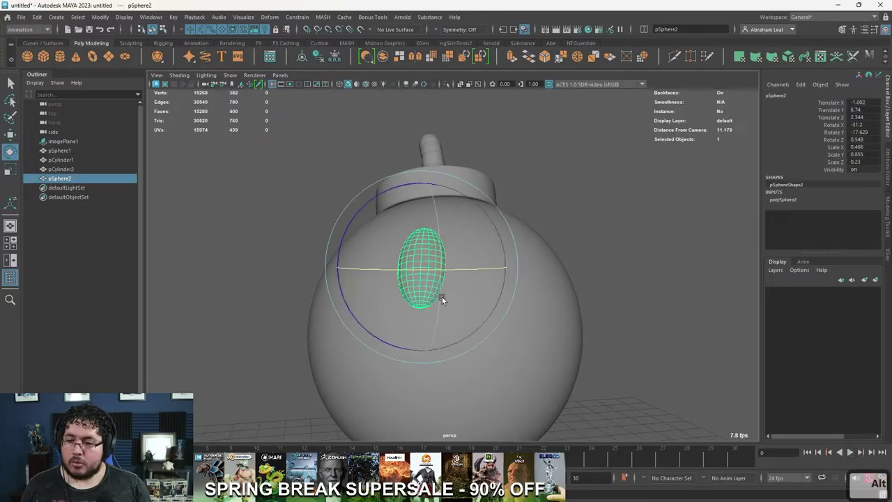
left_click_drag(451, 230, 401, 229)
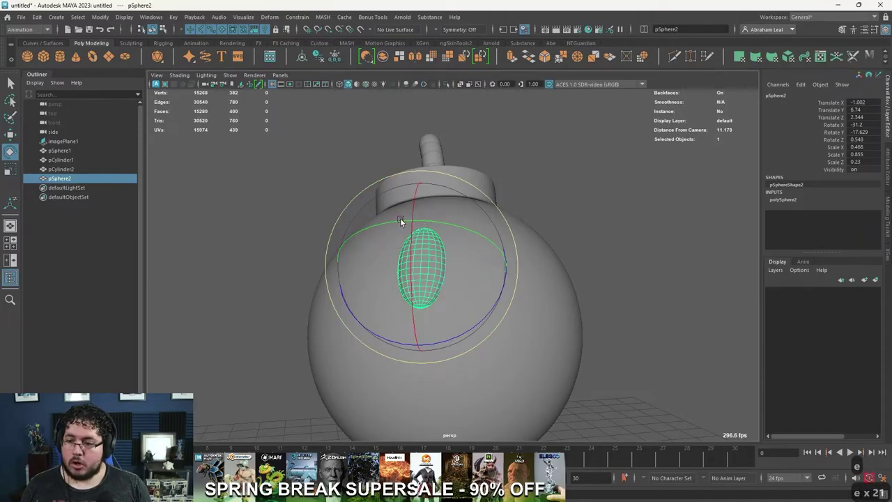
left_click_drag(503, 277, 504, 296)
left_click(571, 270)
left_click_drag(571, 270, 552, 305, "alt")
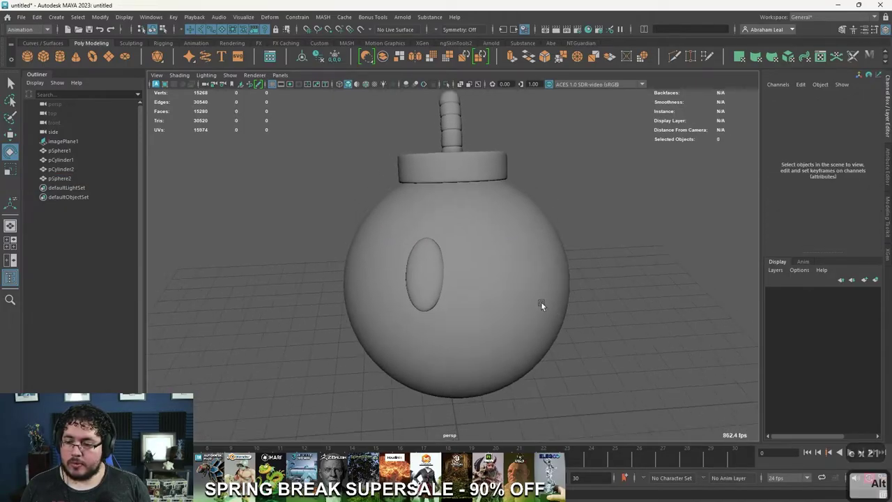
Step: Fine-tune the eye's rotation to about -32.8, -14.2, 6.2 degrees and shift it outward to about X -1.06
scroll(552, 306, "down", 2)
left_click(428, 281)
left_click_drag(503, 228, 499, 232)
key("w")
left_click_drag(506, 267, 502, 266)
left_click(600, 300)
Step: Rotate the eye to about -33.6, -18.5, 8.8 degrees so it lies flush with the body, and check it against the reference
left_click_drag(601, 299, 550, 235, "alt")
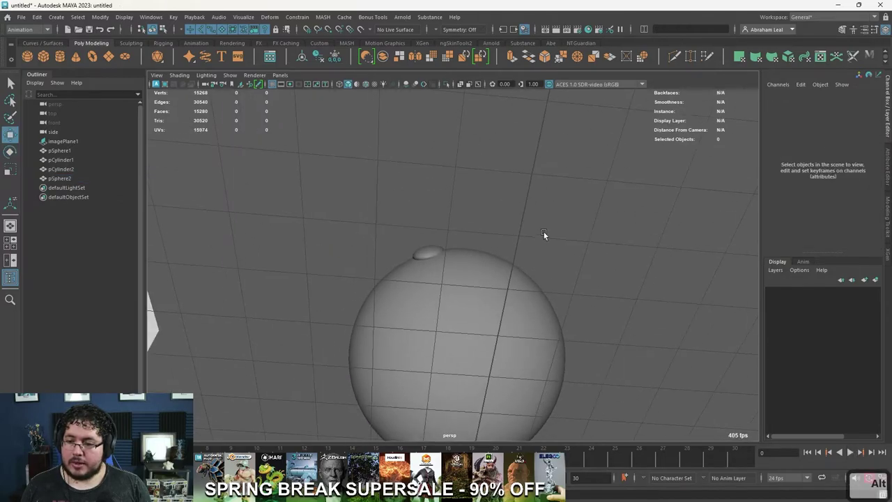
right_click_drag(550, 235, 567, 335, "alt")
left_click(404, 233)
key("e")
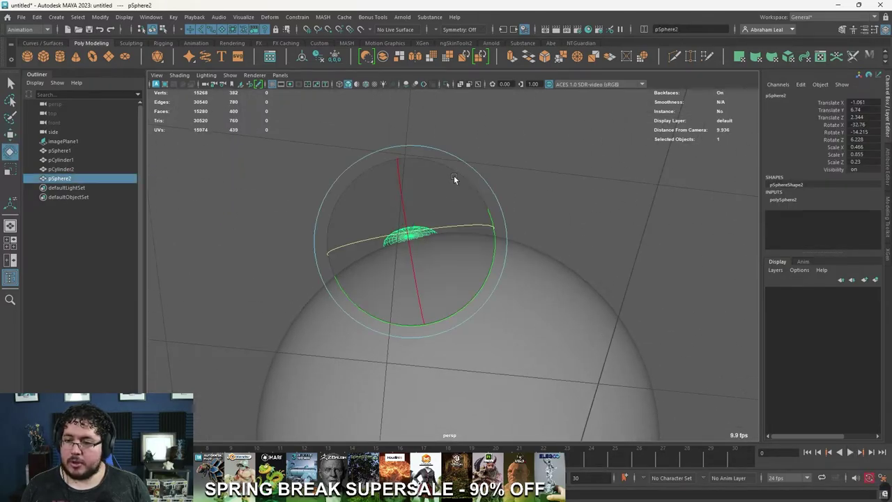
left_click_drag(455, 156, 446, 150)
left_click(556, 159)
left_click_drag(555, 159, 538, 234, "alt")
right_click_drag(538, 233, 464, 240, "alt")
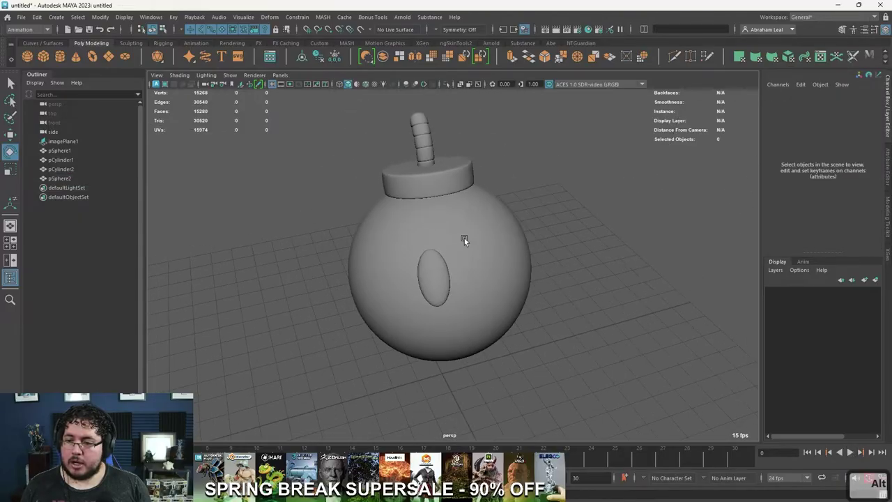
left_click_drag(464, 240, 519, 286, "alt")
right_click_drag(519, 286, 379, 246, "alt")
left_click_drag(379, 246, 356, 259, "alt")
right_click_drag(355, 257, 401, 250, "alt")
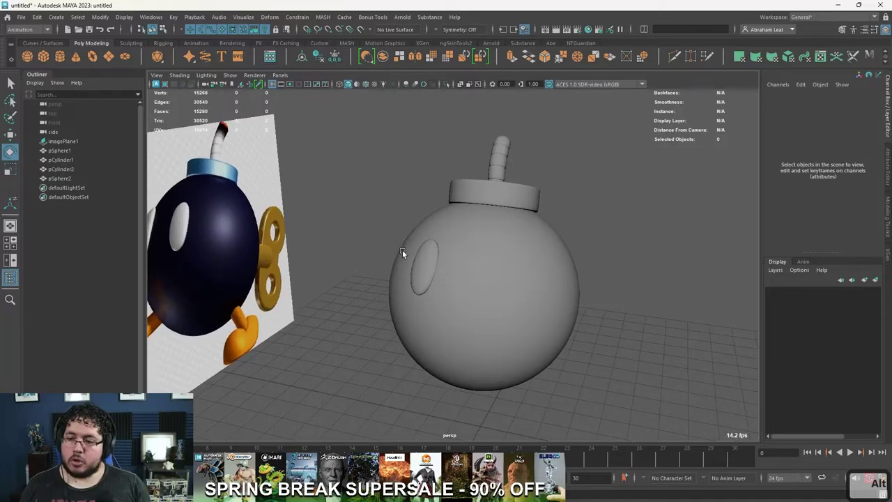
Step: Switch to the Modeling menu set and open the Mirror options with the eye selected
left_click(33, 30)
left_click(24, 38)
left_click(177, 16)
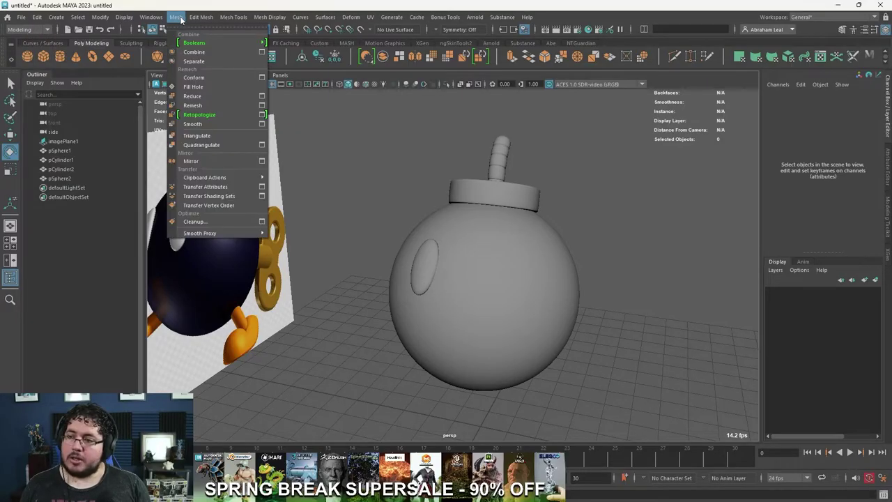
left_click(426, 267)
key("w")
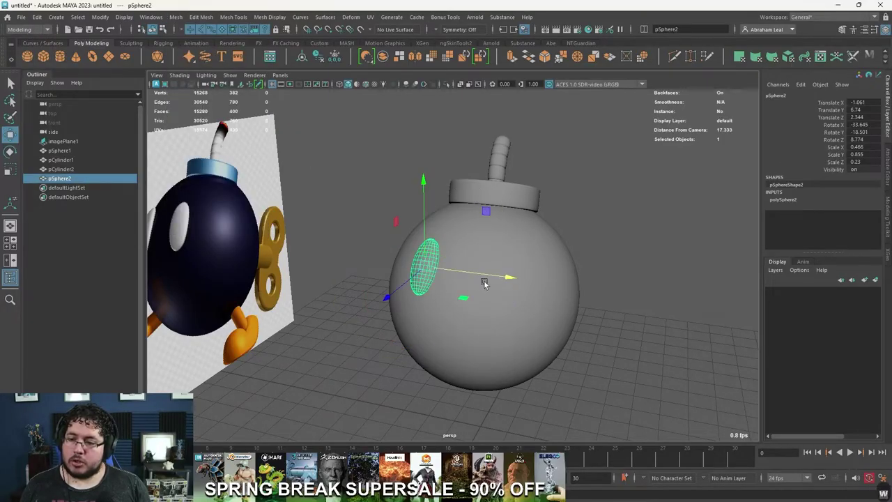
left_click(176, 17)
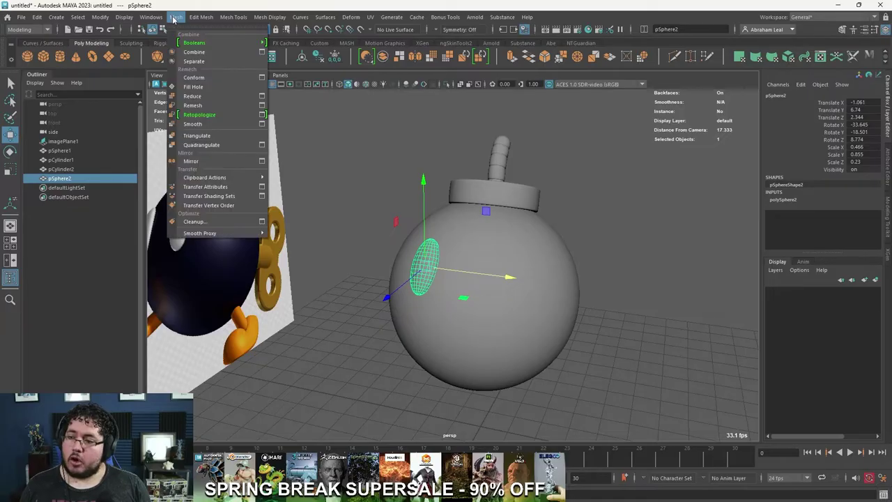
left_click(262, 161)
left_click_drag(272, 175, 241, 114)
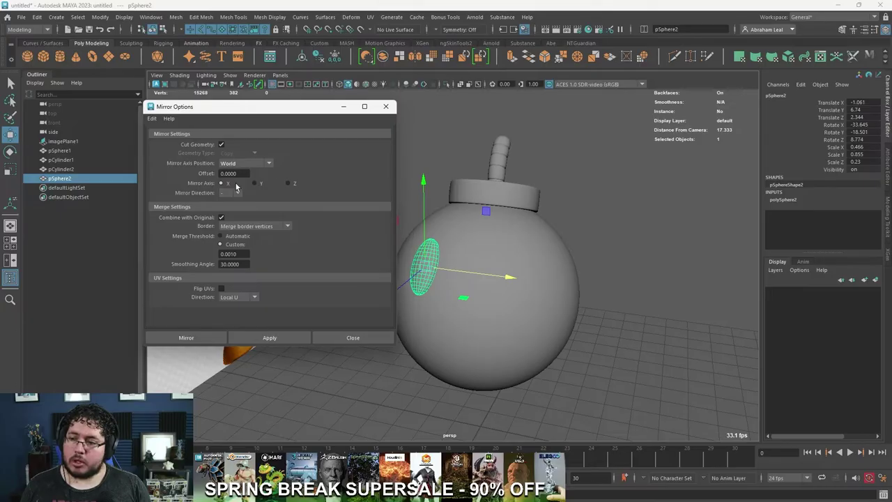
Step: Mirror the eye across the world X axis in the + direction, combined with the original, and close the options
left_click_drag(418, 255, 422, 286, "alt")
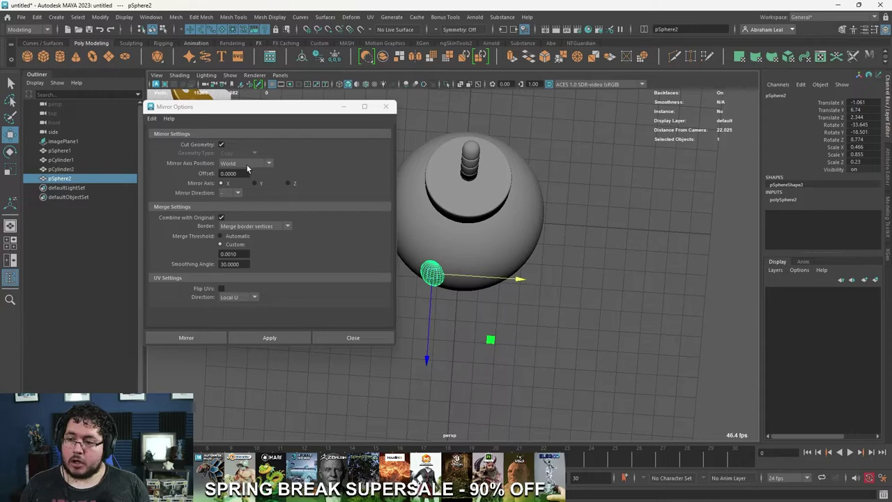
left_click(233, 193)
left_click(227, 206)
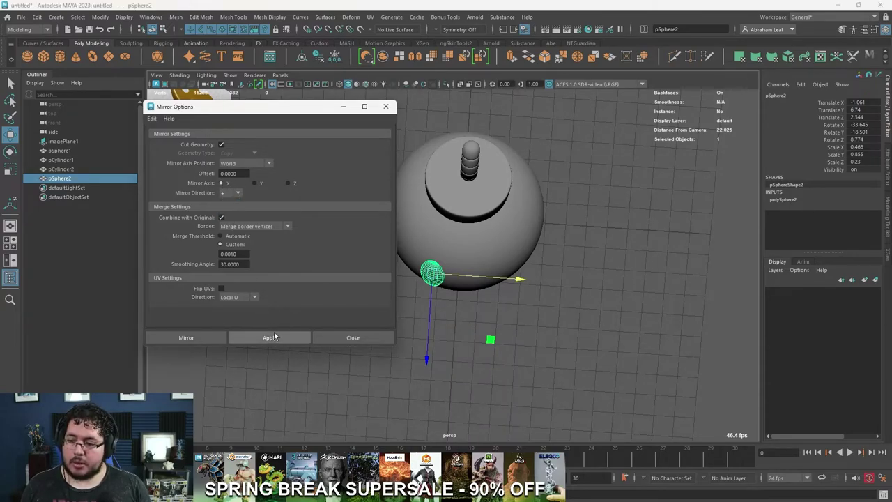
left_click(274, 336)
left_click(584, 307)
left_click_drag(583, 307, 621, 223, "alt")
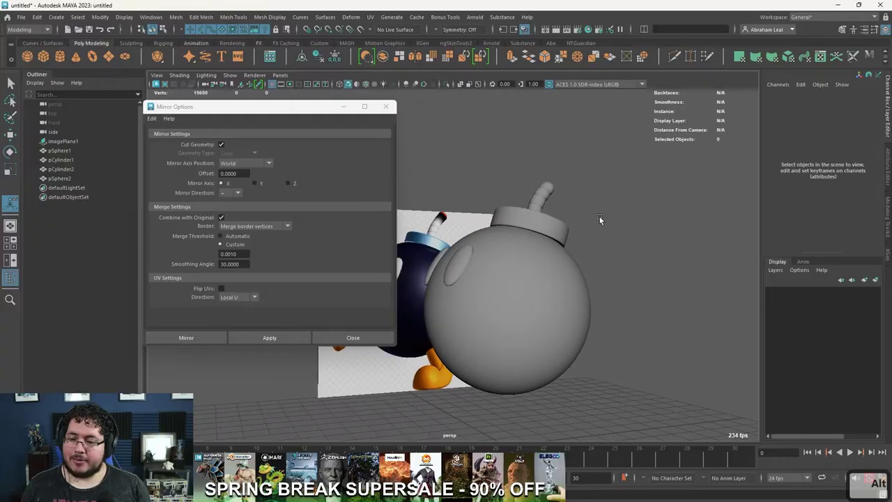
left_click(385, 106)
Step: Scale the mirrored eye pair taller, to about 0.93 in Y, and compare it with the reference
left_click_drag(441, 230, 503, 307, "alt")
left_click(479, 292)
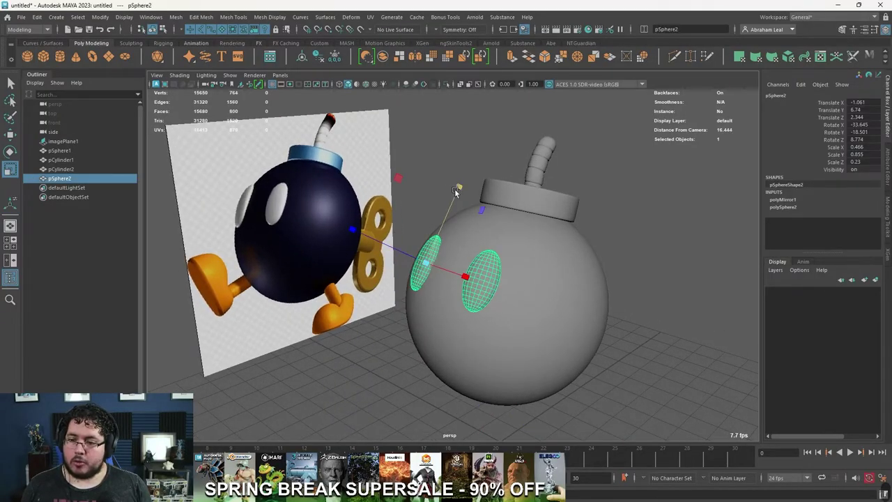
left_click(653, 200)
left_click_drag(653, 201, 541, 291, "alt")
left_click(496, 239)
left_click_drag(426, 193, 429, 197)
left_click(587, 233)
left_click_drag(587, 233, 518, 208, "alt")
left_click(487, 275)
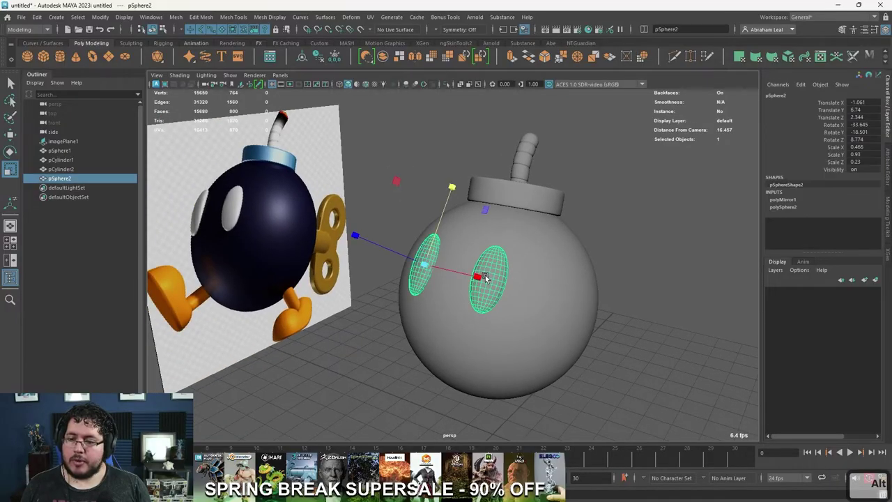
Step: Freeze the eye pair's transformations, delete its construction history and center its pivot
left_click(336, 56)
left_click(318, 57)
left_click_drag(336, 183, 403, 270, "alt")
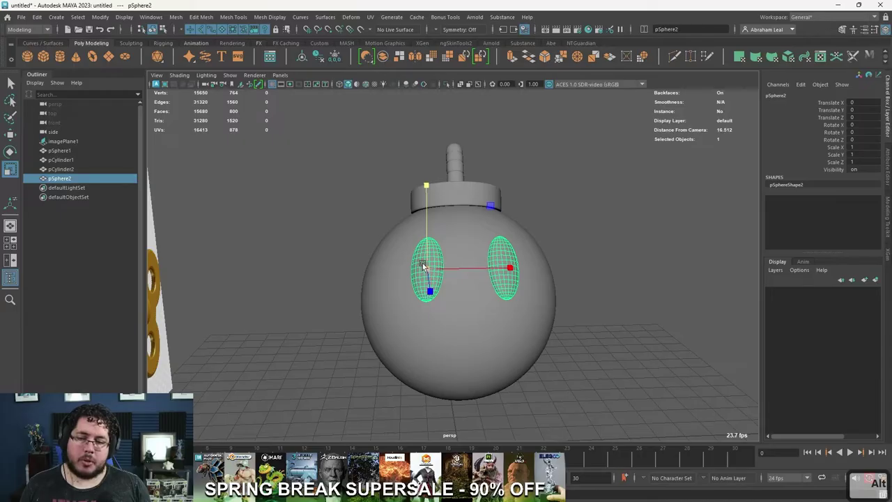
left_click(303, 59)
left_click_drag(500, 178, 461, 174, "alt")
Step: Try rotating and moving the eye pair from its centered pivot, undoing each test
key("w")
left_click_drag(502, 252, 430, 241, "alt")
key("e")
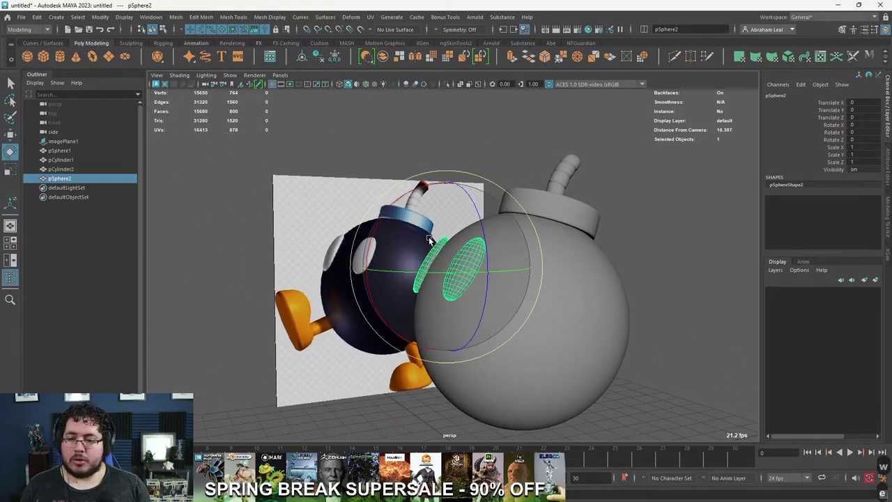
left_click_drag(400, 195, 411, 208)
key("ctrl+z")
key("w")
left_click_drag(447, 269, 471, 292)
key("ctrl+z")
left_click_drag(455, 182, 453, 194)
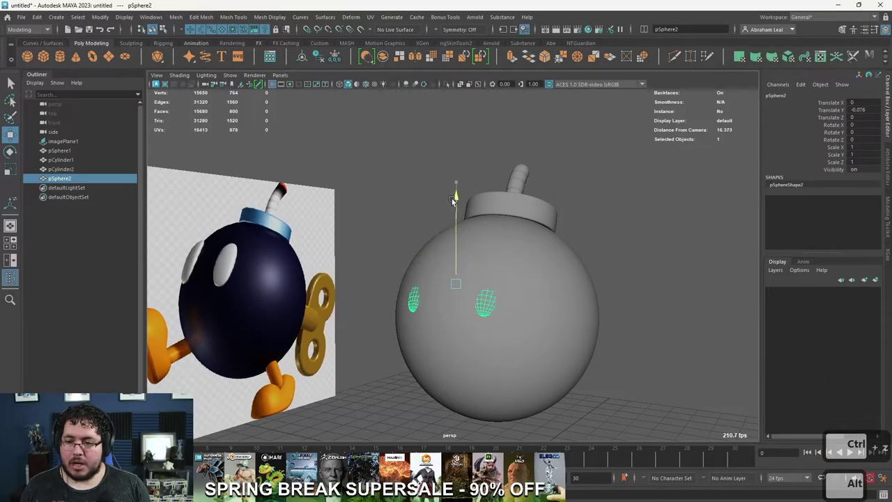
key("ctrl+z")
left_click_drag(466, 288, 519, 287, "alt")
left_click(635, 225)
left_click_drag(635, 227, 561, 271, "alt")
right_click_drag(561, 270, 448, 239, "alt")
left_click_drag(447, 239, 461, 259, "alt")
left_click_drag(615, 294, 559, 305, "alt")
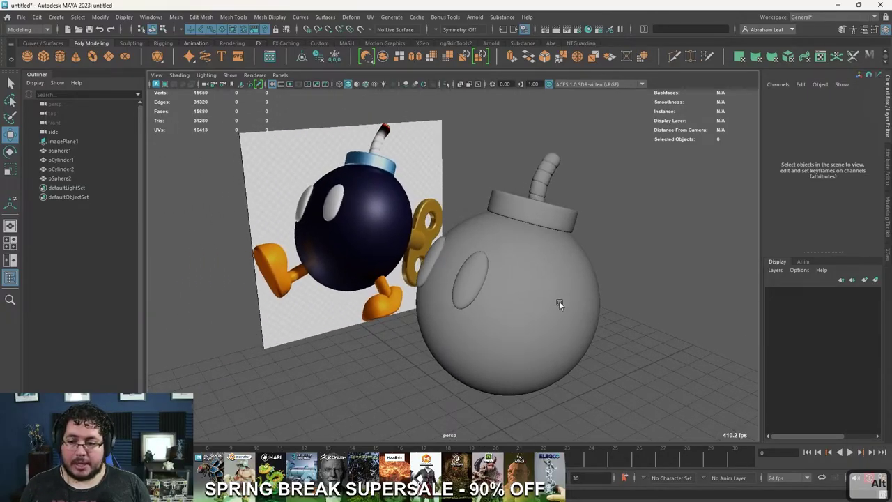
left_click(546, 167)
left_click(481, 292)
left_click(464, 276)
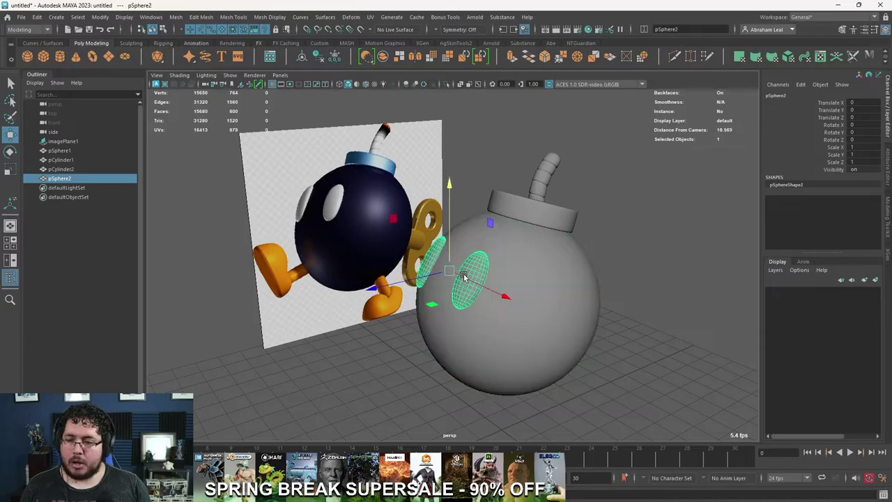
left_click(666, 305)
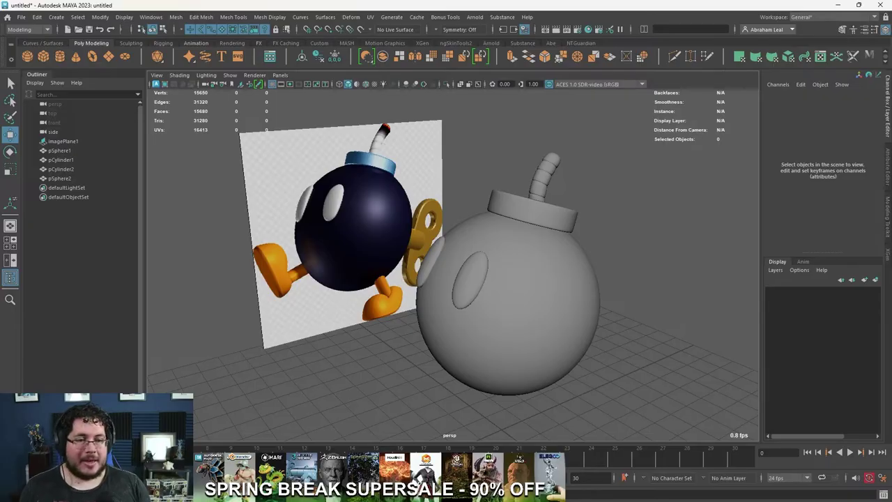
Step: Restore the side view in the four-view layout, enlarge it and frame the reference's wind-up key
left_click_drag(632, 311, 605, 290, "alt")
key("space")
left_click_drag(586, 277, 409, 243, "alt")
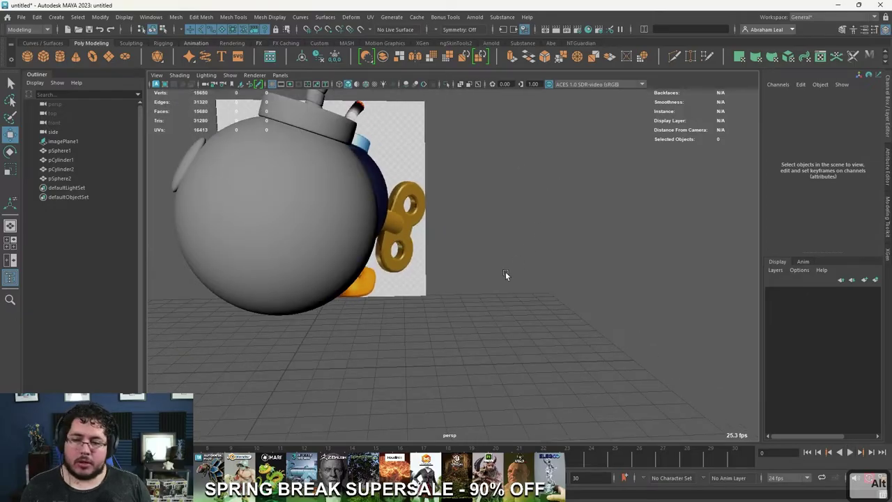
key("space")
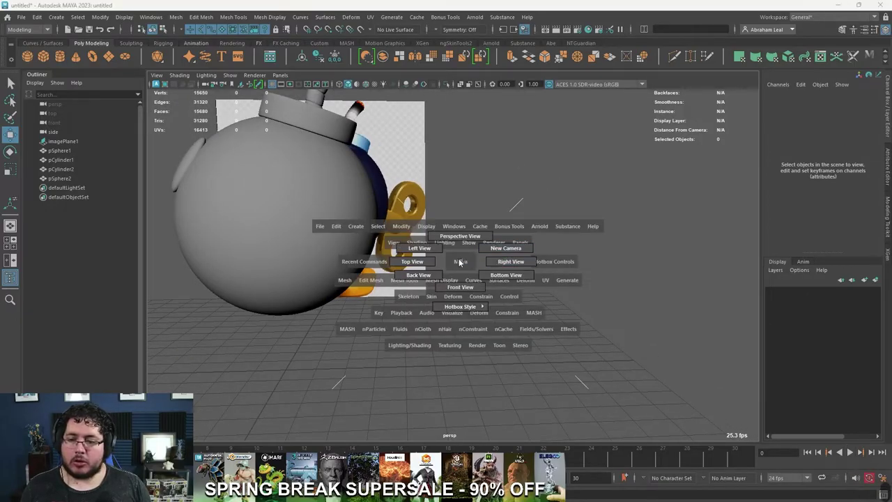
key("space")
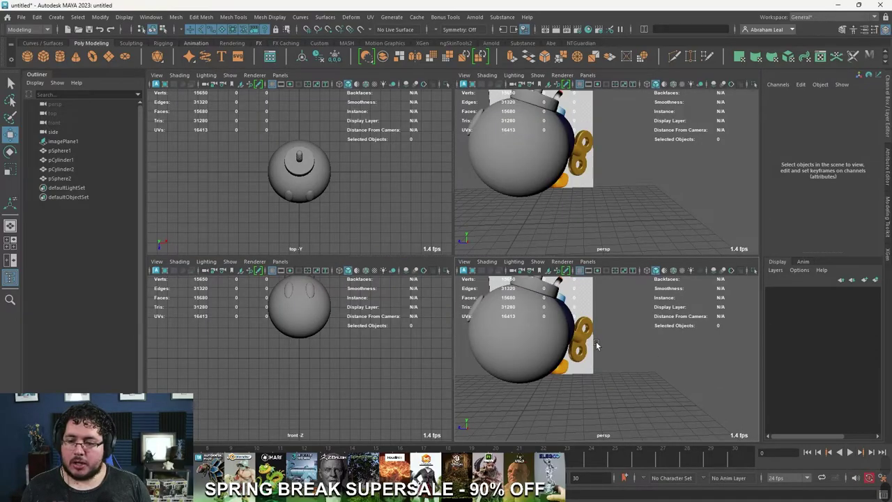
left_click(9, 248)
key("space")
right_click_drag(625, 318, 527, 277, "alt")
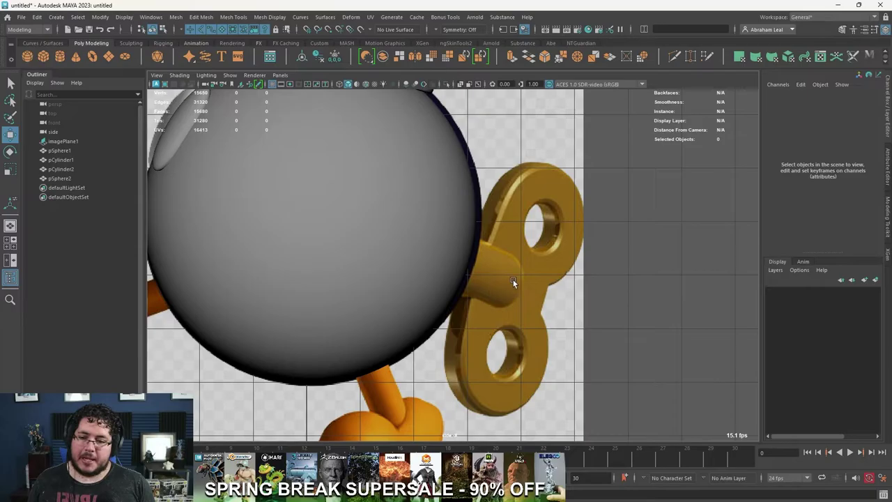
Step: Add a polygon cylinder for the key's stem and move it behind the body, to about Y 4.11 and Z -3.051
left_click(58, 57)
key("w")
scroll(315, 292, "down", 6)
left_click_drag(394, 354, 450, 304)
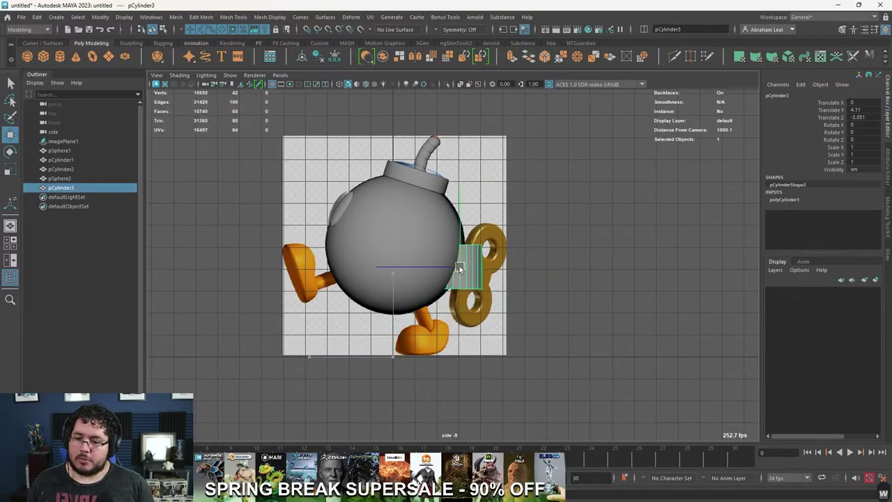
Step: Tilt the stem cylinder to match the reference, setting its X rotation to 70
scroll(488, 271, "up", 6)
key("e")
left_click_drag(512, 205, 597, 188)
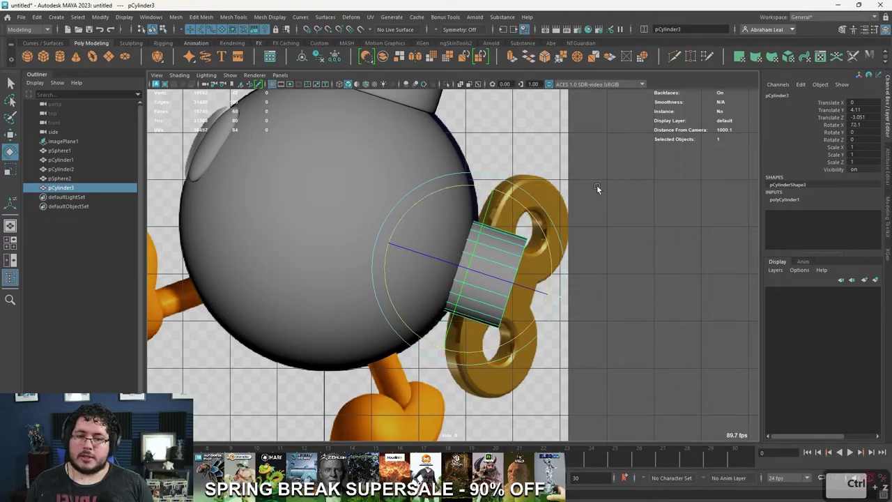
double_click(855, 125)
type("70")
left_click(653, 273)
Step: Scale the stem to about 0.509 in X and Z and 0.804 in Y, and shift it to about Z -3.208
left_click(509, 265)
key("r")
left_click_drag(467, 270, 337, 238)
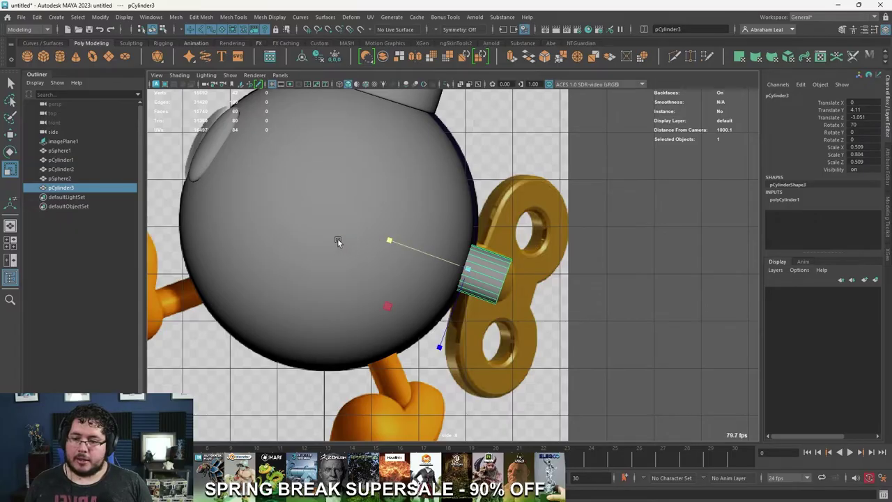
key("w")
left_click_drag(385, 266, 394, 265)
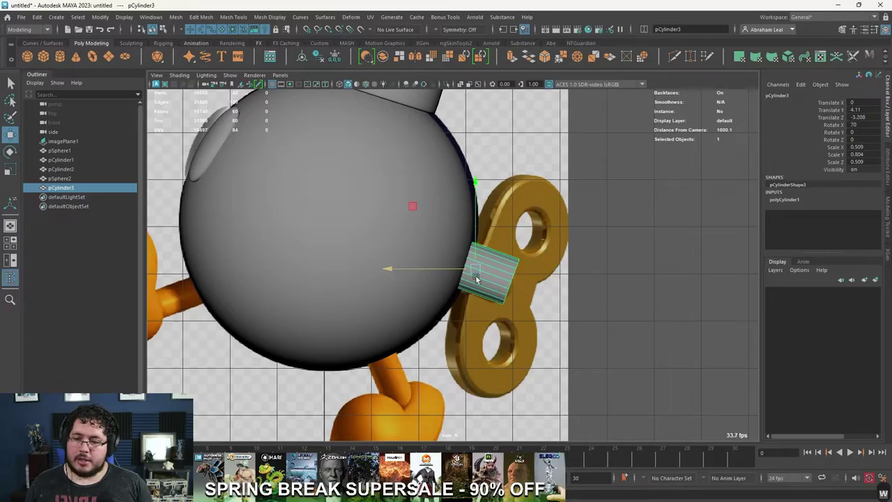
left_click(584, 292)
Step: Bevel the edge loop around the stem's outer end with three segments at a fraction of 0.5
key("space")
left_click(540, 309)
left_click_drag(537, 306, 480, 297, "alt")
scroll(460, 269, "up", 5)
left_click(426, 224)
scroll(418, 224, "up", 3)
right_click_drag(434, 229, 428, 215)
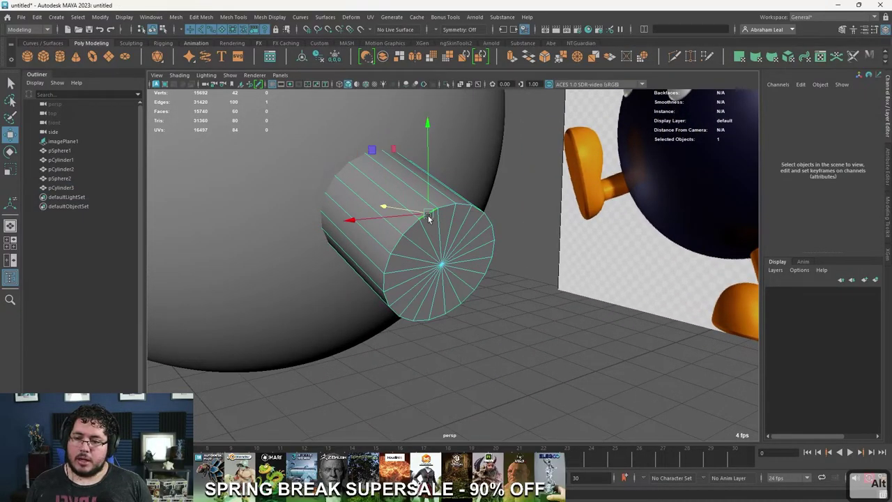
double_click(428, 215)
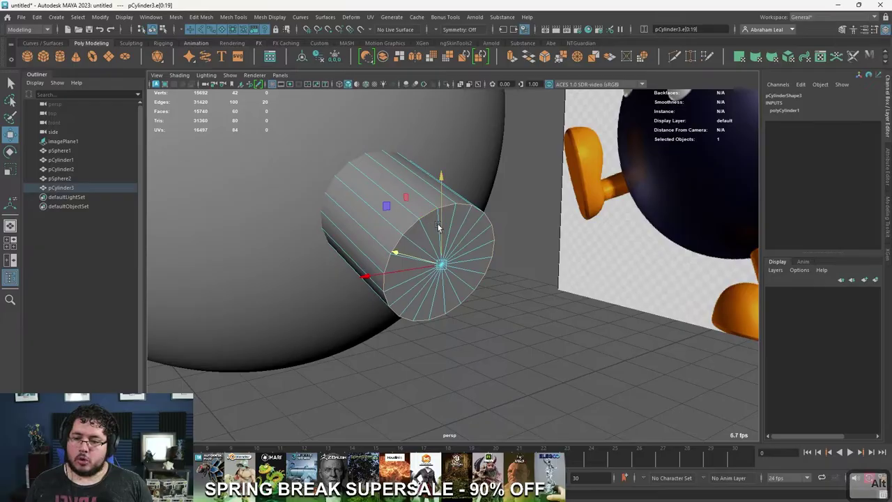
left_click(545, 57)
left_click_drag(193, 156, 206, 152)
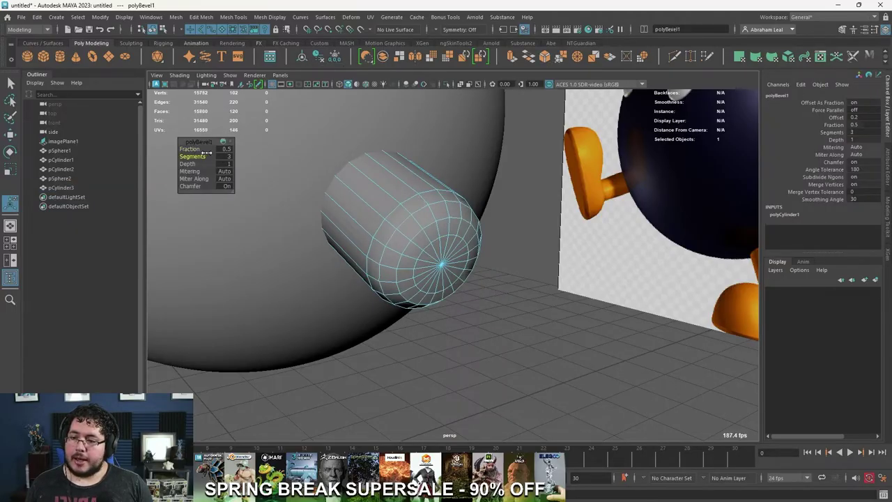
Step: Return the stem to object selection and preview it smoothed from several angles
left_click_drag(404, 223, 586, 197, "alt")
middle_click_drag(426, 224, 566, 229, "alt")
right_click_drag(566, 229, 442, 271, "alt")
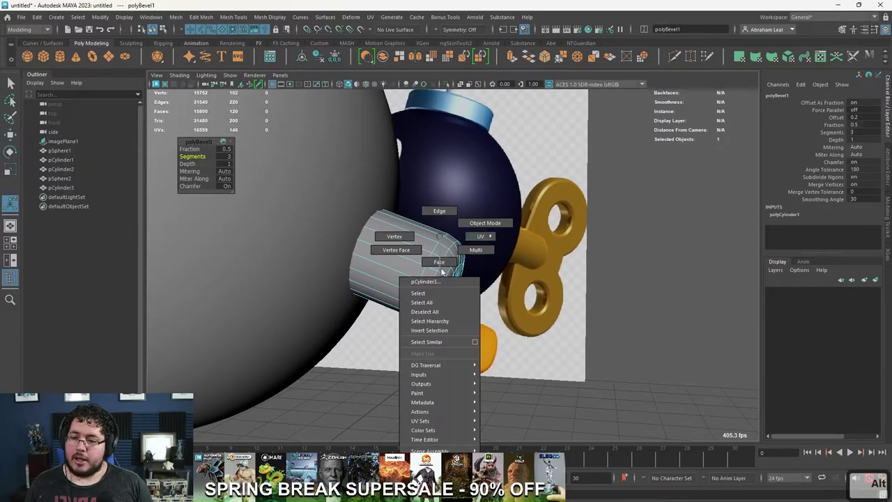
key("q")
left_click(411, 272)
left_click_drag(407, 269, 366, 250, "alt")
left_click(366, 249)
key("3")
left_click(552, 315)
middle_click_drag(472, 271, 535, 251, "alt")
left_click_drag(536, 256, 463, 241, "alt")
left_click(547, 279)
Step: Compare the stem's unsmoothed and smoothed displays, ending on the unsmoothed one in the side view
key("1")
left_click_drag(439, 314, 459, 241, "alt")
key("3")
left_click(612, 371)
middle_click_drag(491, 273, 460, 235, "alt")
left_click(430, 222)
key("space")
left_click_drag(482, 266, 510, 267)
key("1")
Step: Examine the shape of the reference's wind-up key and how the stem lines up with it
scroll(509, 269, "down", 5)
scroll(512, 193, "up", 9)
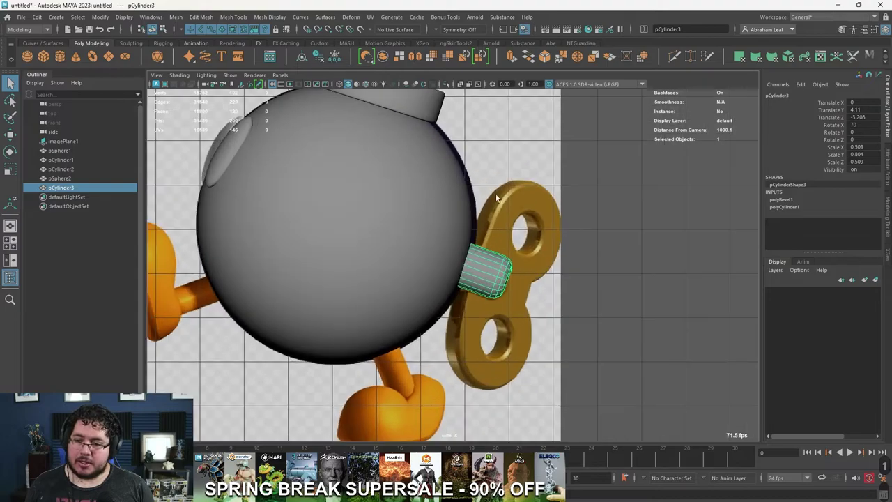
middle_click_drag(619, 259, 521, 240, "alt")
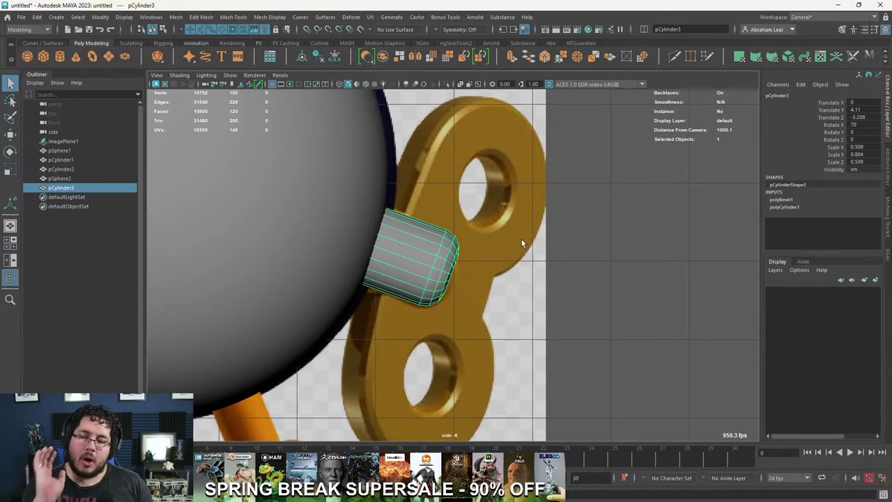
scroll(465, 185, "down", 8)
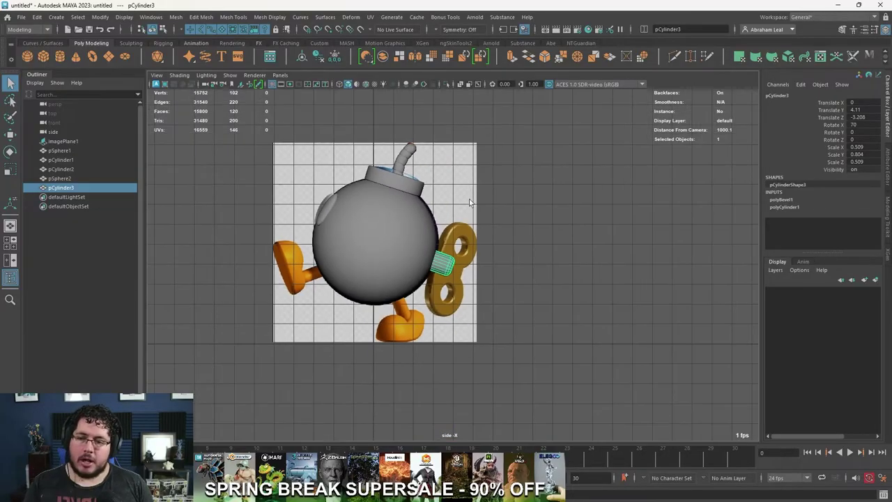
scroll(481, 223, "up", 6)
scroll(474, 218, "down", 5)
scroll(446, 178, "up", 4)
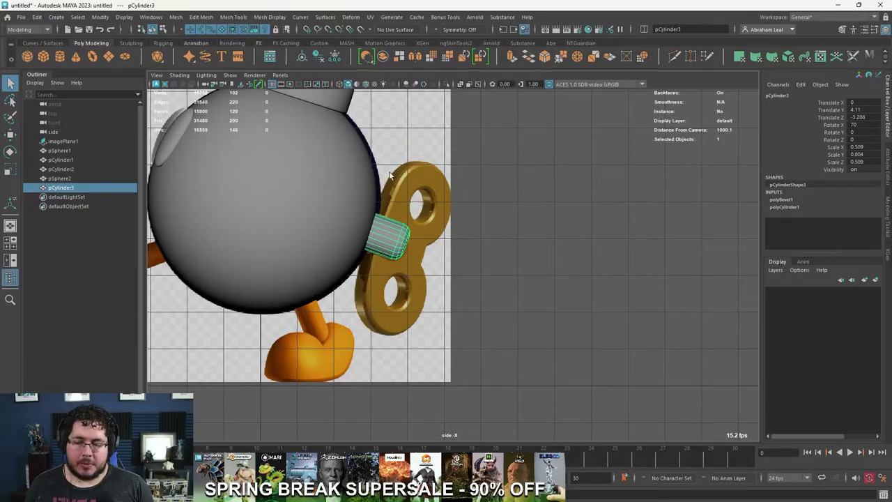
Step: Sketch the key's outline and its two round holes in red with Blue Pencil beside the reference, and erase the sketch
left_click(259, 85)
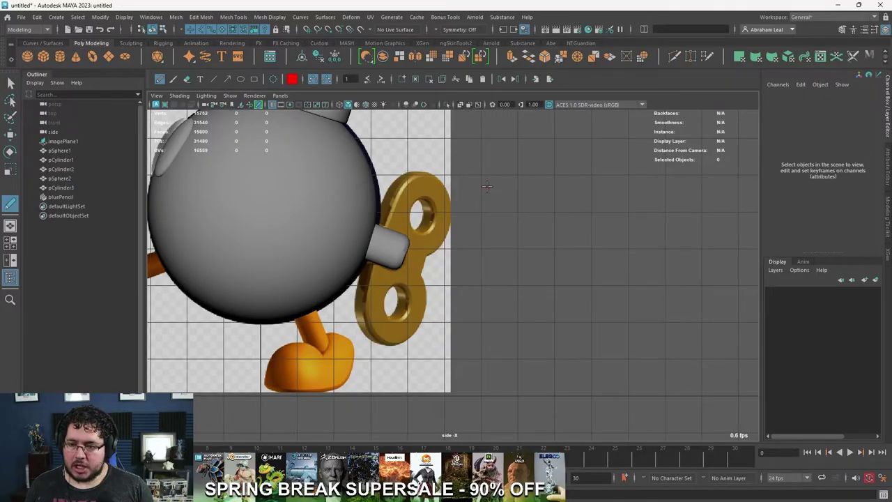
mouse_move(554, 178)
left_mouse_down()
mouse_move(517, 178)
mouse_move(489, 235)
mouse_move(486, 329)
mouse_move(550, 363)
mouse_move(582, 310)
mouse_move(558, 262)
mouse_move(576, 213)
mouse_move(520, 222)
mouse_move(544, 204)
left_mouse_up()
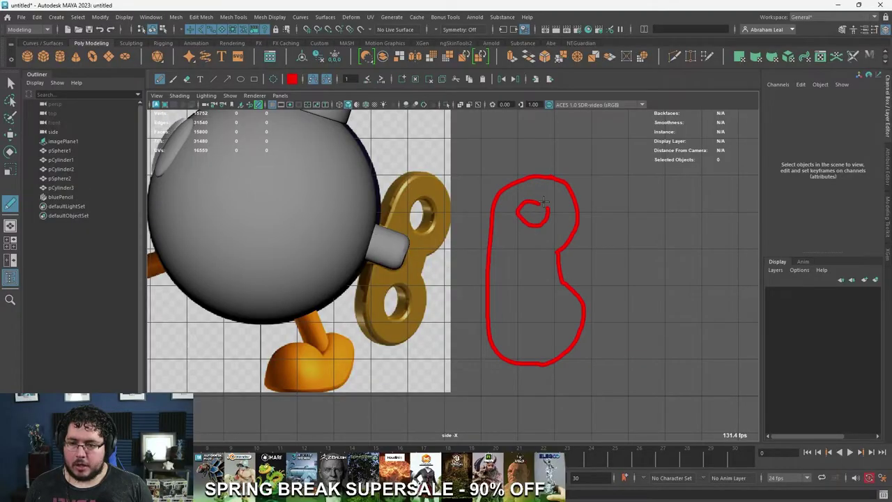
mouse_move(537, 302)
left_mouse_down()
mouse_move(524, 332)
mouse_move(538, 299)
left_mouse_up()
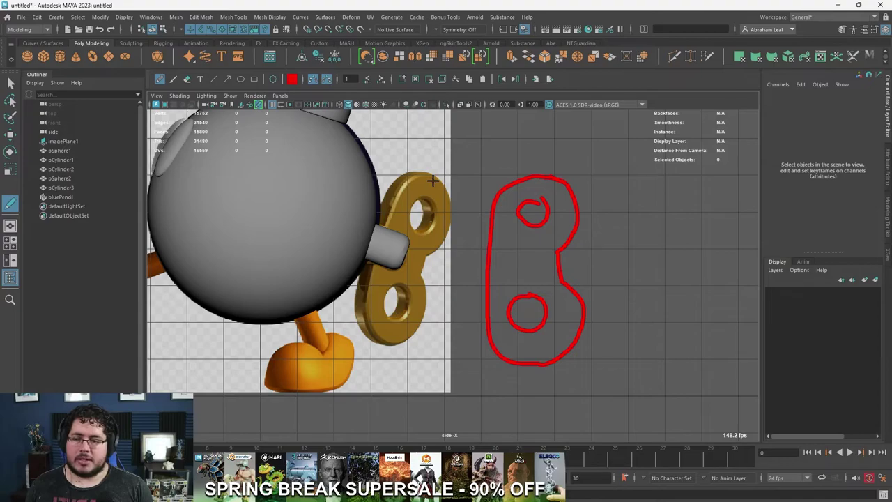
scroll(562, 263, "up", 1)
scroll(562, 263, "down", 3)
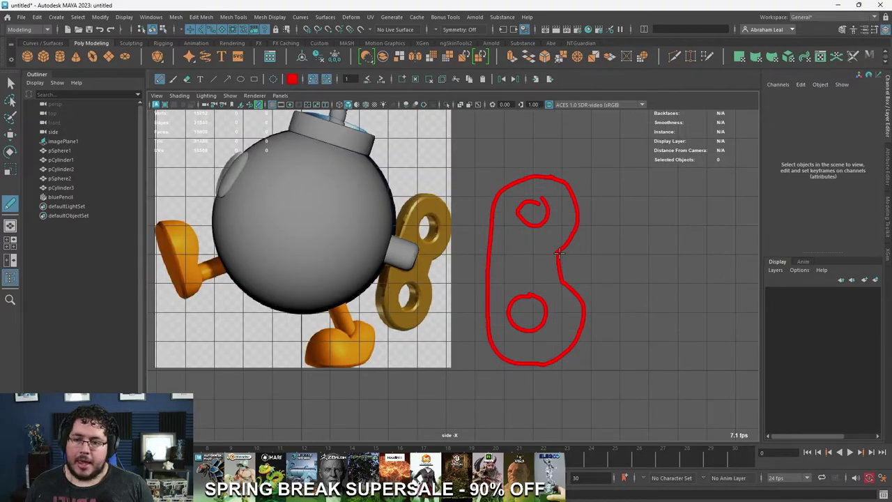
scroll(561, 263, "up", 1)
left_click(186, 79)
mouse_move(507, 209)
left_mouse_down()
mouse_move(486, 279)
mouse_move(522, 394)
left_mouse_up()
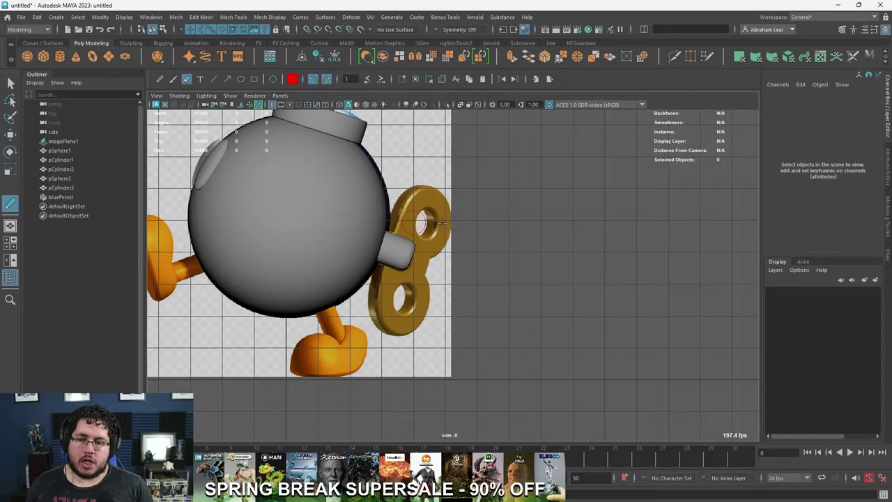
Step: Add another polygon cylinder at the origin as the base for the wind-up key
left_click(61, 55)
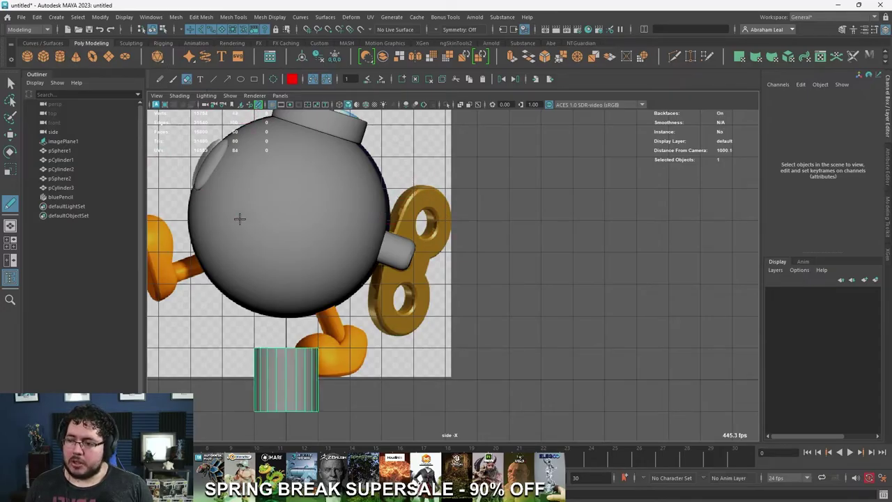
Step: Move the new cylinder to the empty area beside the reference key and set its Rotate Z to 90
key("w")
left_click_drag(296, 373, 508, 231)
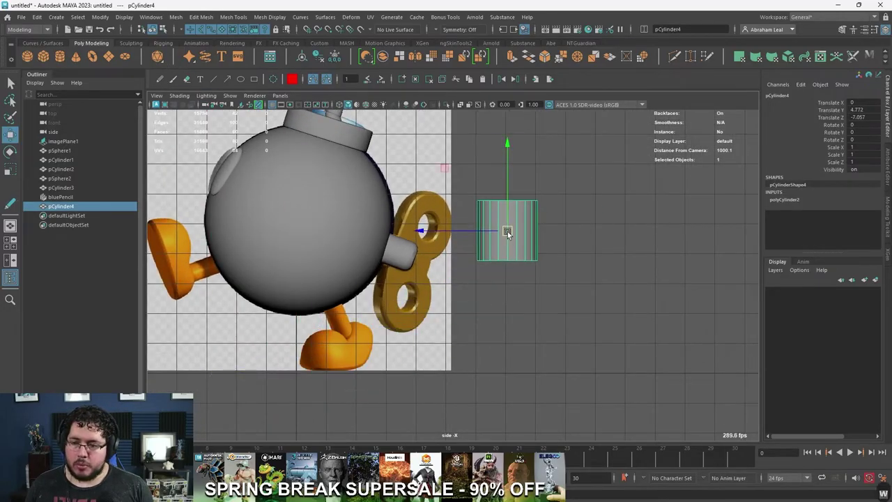
key("e")
left_click_drag(505, 177, 678, 223)
left_click(864, 139)
type("90")
key("Return")
Step: Scale the cylinder down uniformly to about 0.51, then shorten its length to a Y scale of about 0.337
left_click(646, 241)
left_click(519, 233)
scroll(518, 232, "up", 3)
key("r")
left_click_drag(532, 209, 503, 252)
key("w")
key("space")
key("r")
mouse_move(602, 260)
left_mouse_down()
mouse_move(577, 262)
mouse_move(589, 262)
left_mouse_up()
Step: Extrude the full ring of side faces around the cylinder outward by about 0.53
right_click_drag(590, 260, 590, 286)
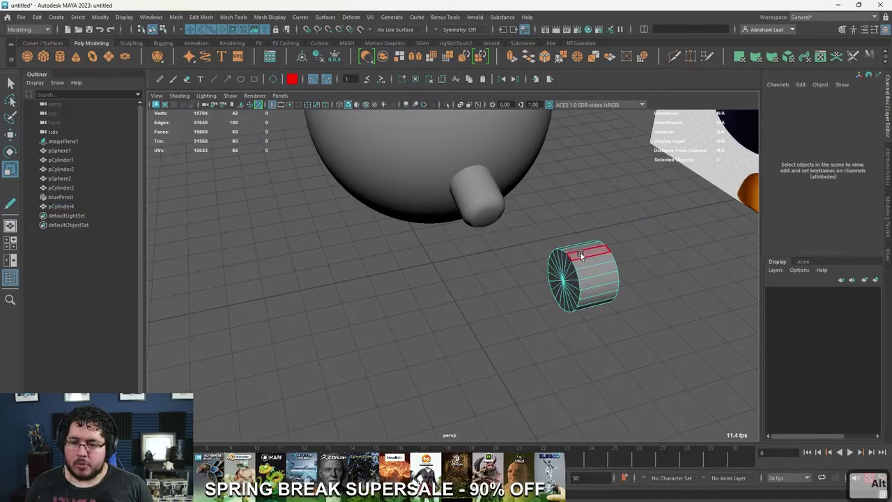
left_click(581, 252)
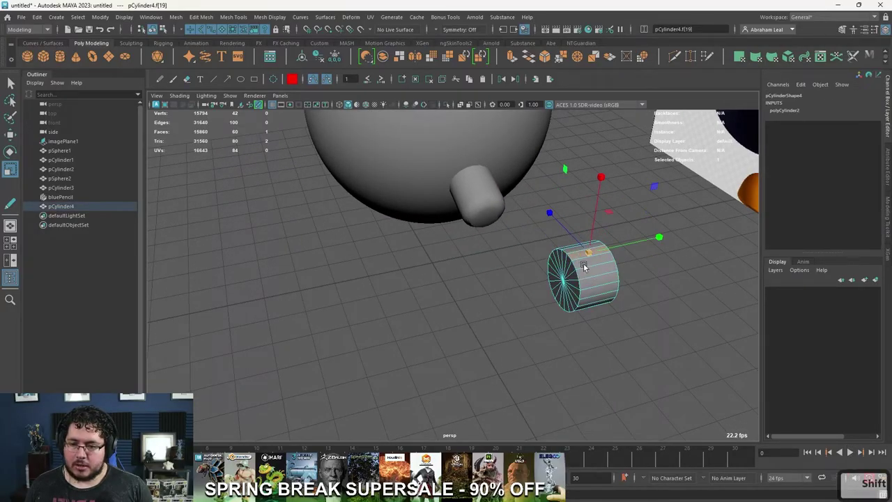
key("q")
double_click(587, 262, "shift")
left_click_drag(609, 289, 673, 257, "alt")
middle_click_drag(673, 257, 620, 275, "alt")
right_click_drag(620, 275, 665, 257, "alt")
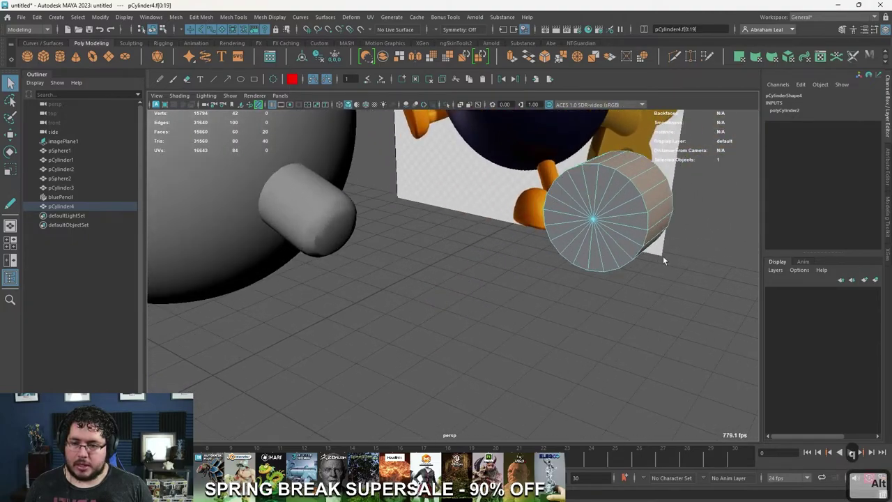
middle_click_drag(665, 257, 551, 312, "alt")
left_click(505, 222)
double_click(511, 234, "shift")
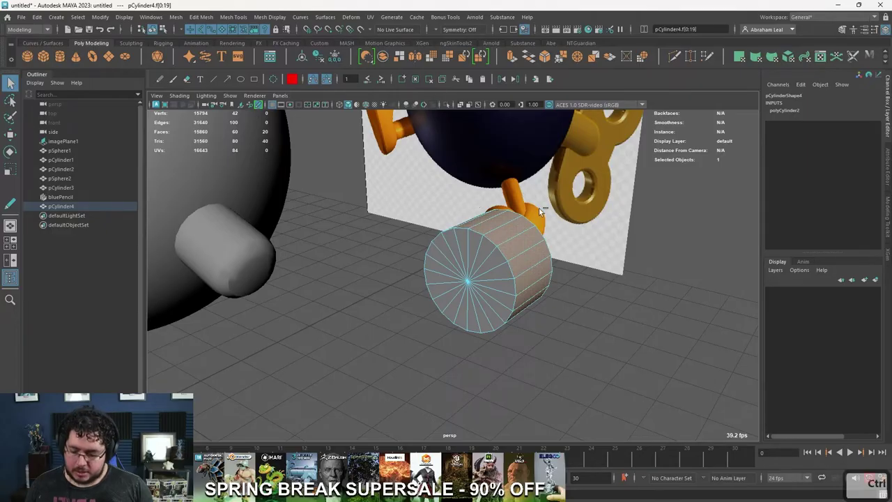
key("ctrl+e")
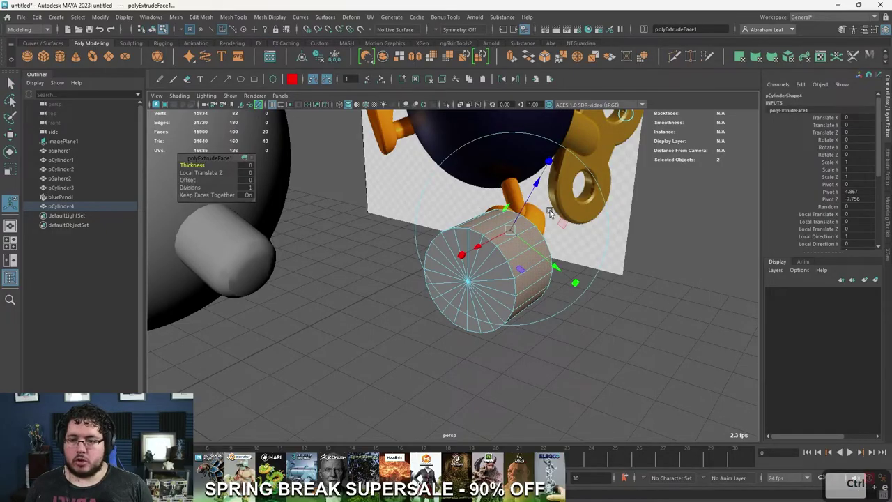
left_click_drag(538, 179, 593, 146)
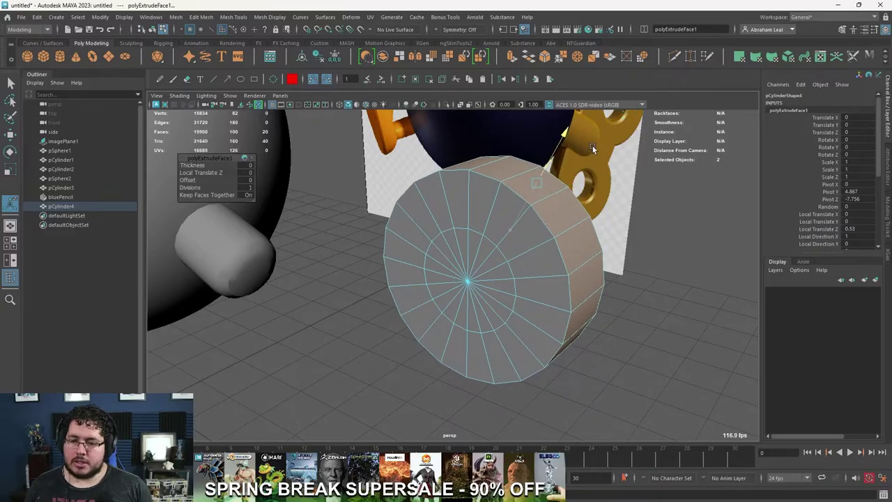
Step: Compare the disc with the reference key in the side view and increase the extrusion's Local Translate Z to about 0.648
key("space")
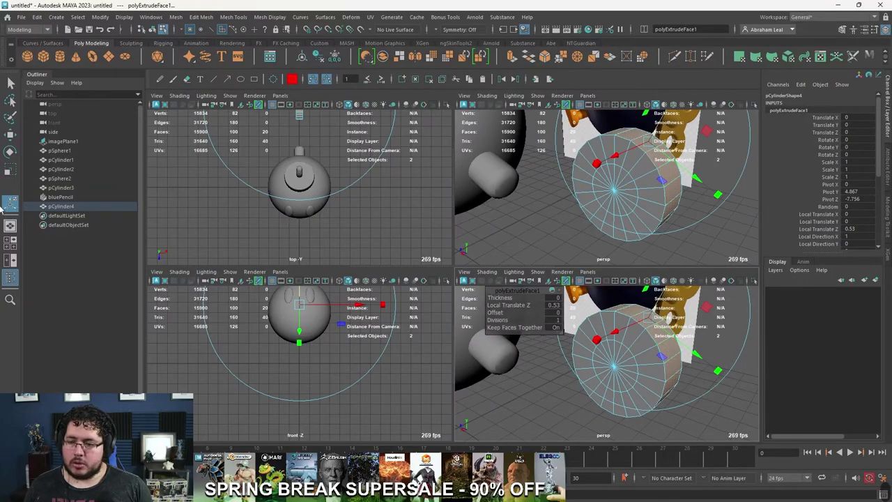
left_click(11, 242)
key("space")
left_click_drag(656, 356, 526, 264)
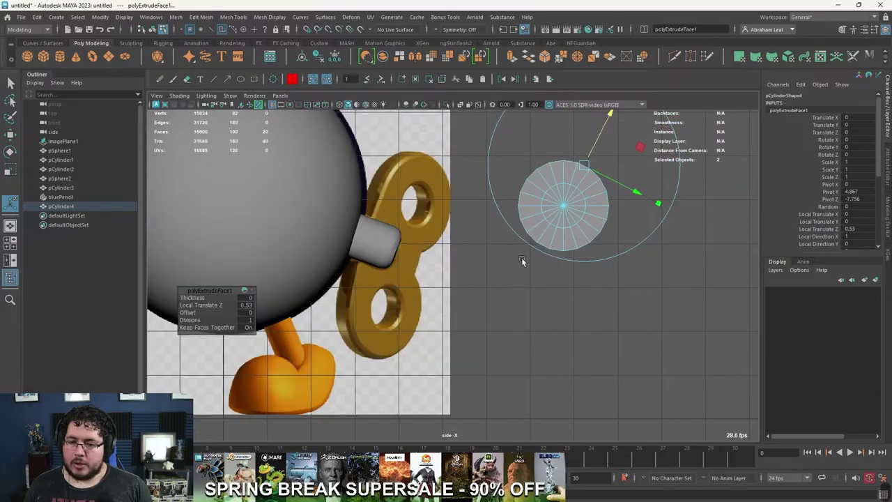
left_click_drag(609, 115, 604, 131)
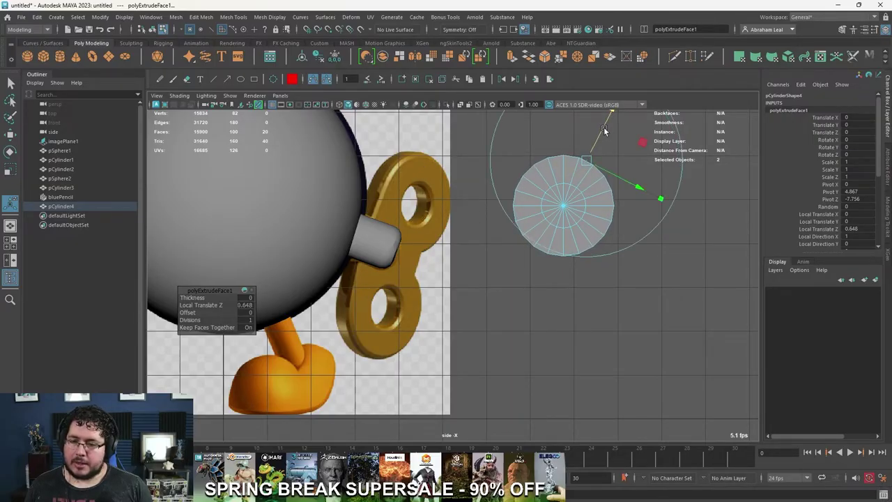
left_click(686, 257)
Step: Delete the inner cap faces on both sides of the disc to open a hole through its centre
scroll(549, 225, "up", 2)
middle_click_drag(592, 153, 538, 155, "alt")
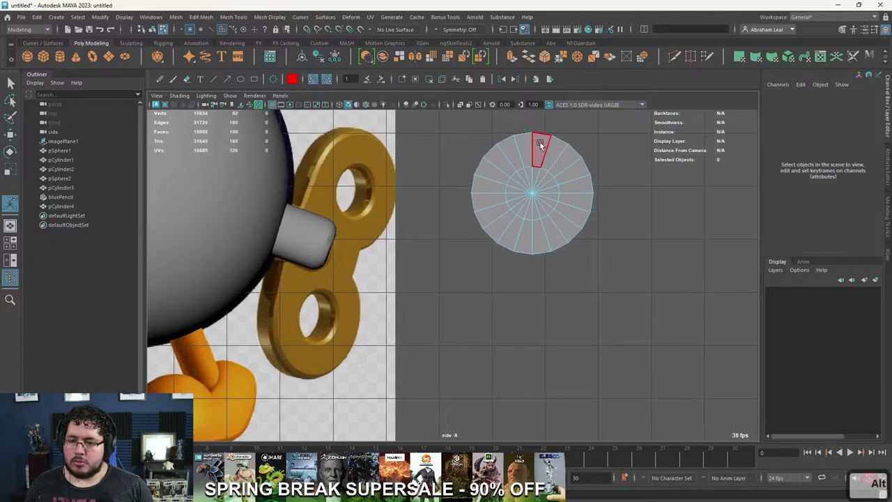
left_click(526, 207)
key("Delete")
Step: Bridge the two open border edge loops of the disc's central hole
key("space")
left_click_drag(550, 213, 369, 185)
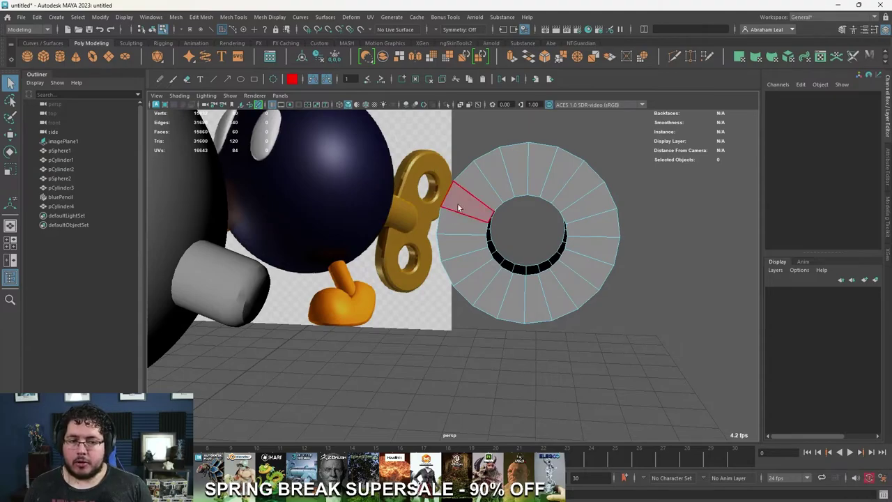
left_click_drag(572, 209, 530, 190, "alt")
right_click(492, 173)
right_click_drag(492, 173, 489, 145)
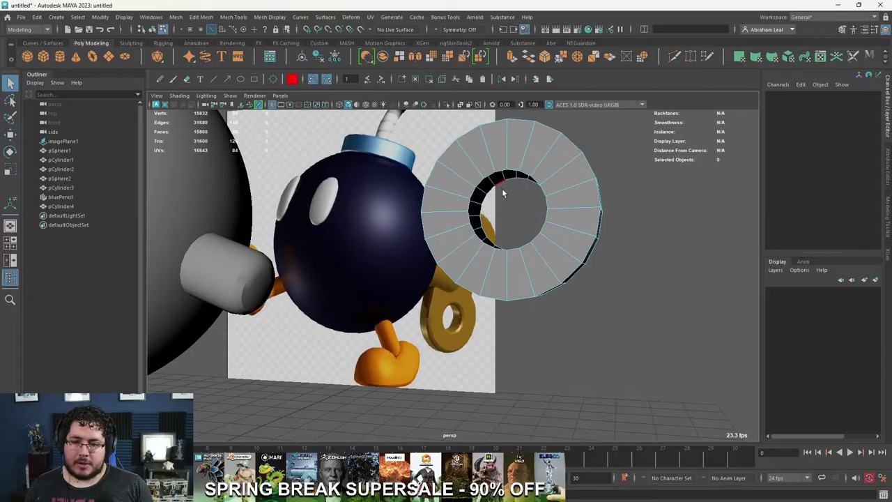
scroll(501, 193, "up", 5)
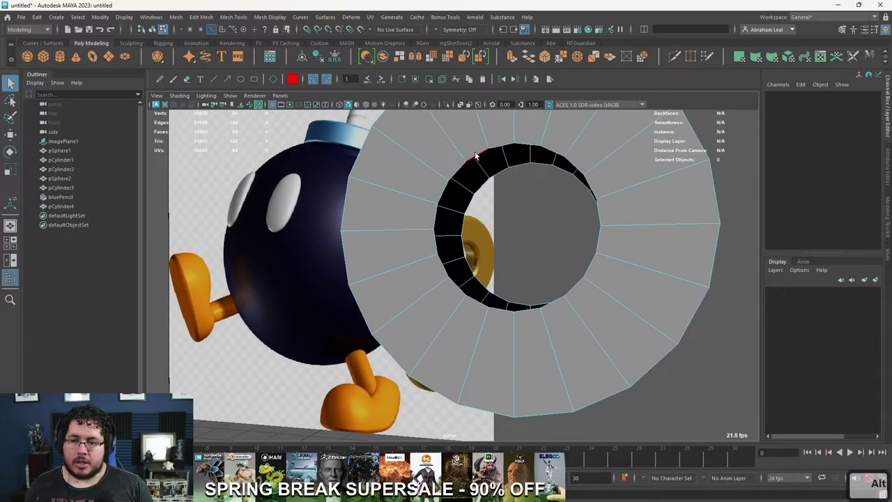
double_click(476, 156)
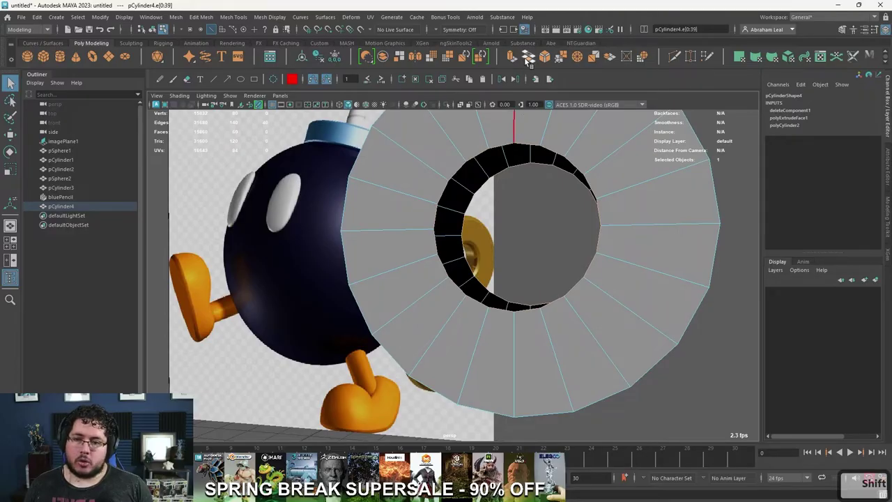
left_click(528, 60)
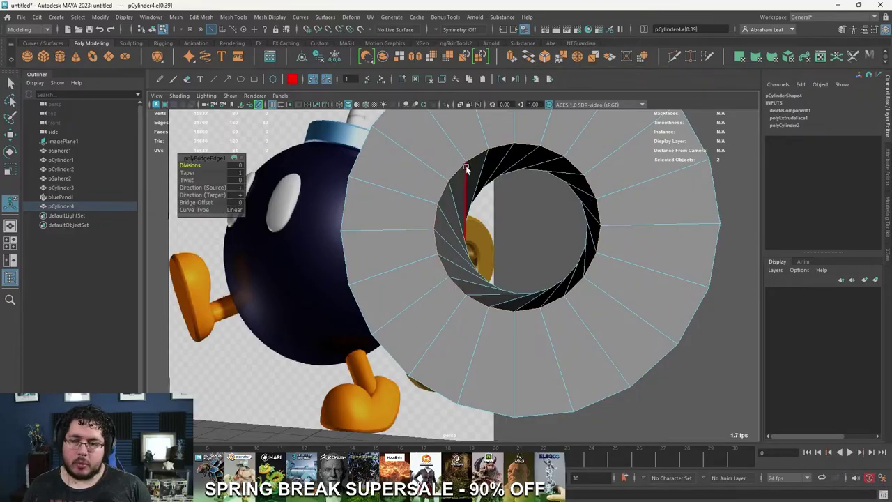
Step: Set the Bridge Offset to 4 to straighten the hole's inner wall, and return the ring to object mode
left_click_drag(516, 193, 459, 184, "alt")
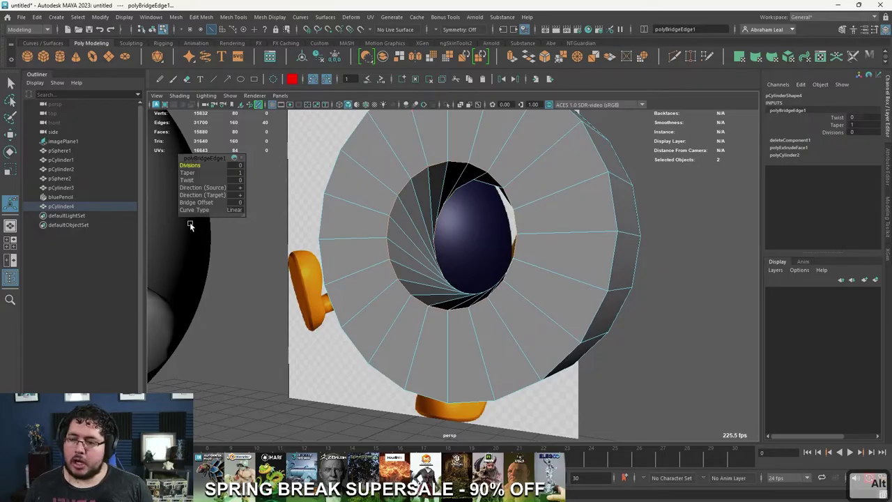
left_click_drag(194, 203, 206, 203)
key("alt")
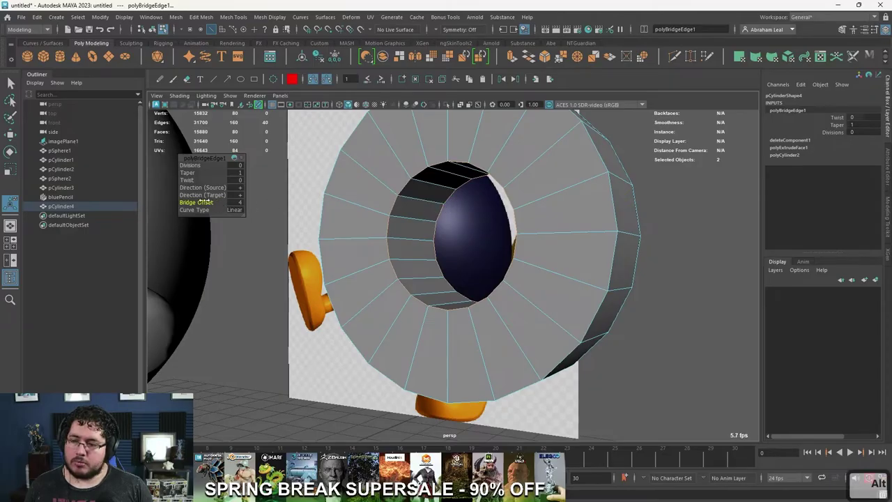
left_click_drag(336, 232, 590, 241, "alt")
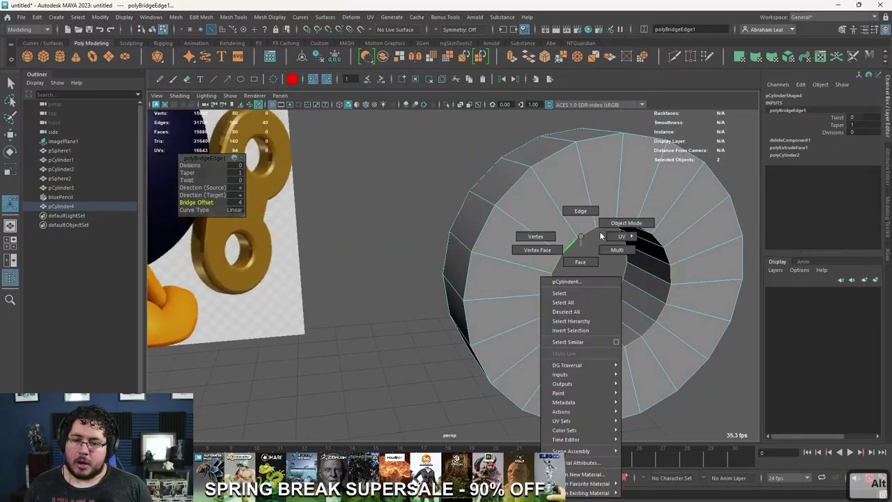
left_click(603, 309)
left_click_drag(604, 309, 624, 243, "alt")
left_click(623, 243)
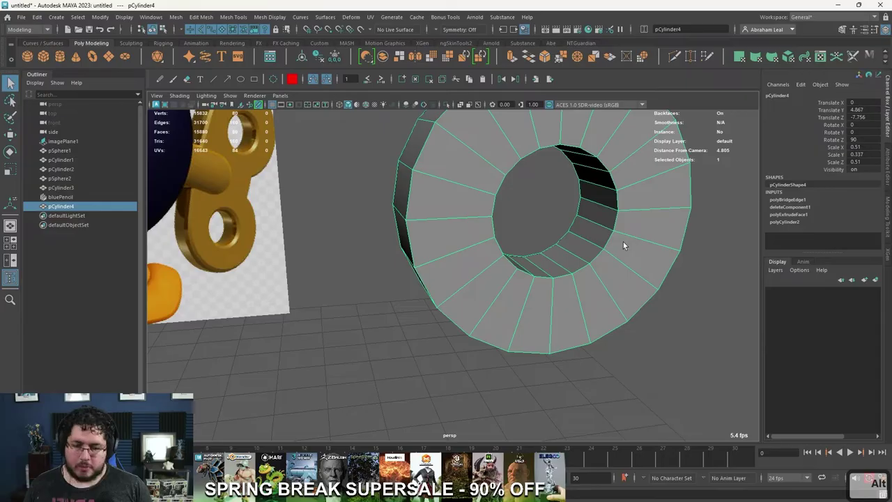
Step: Examine the ring's shape and proportions against the reference key in the side view
key("space")
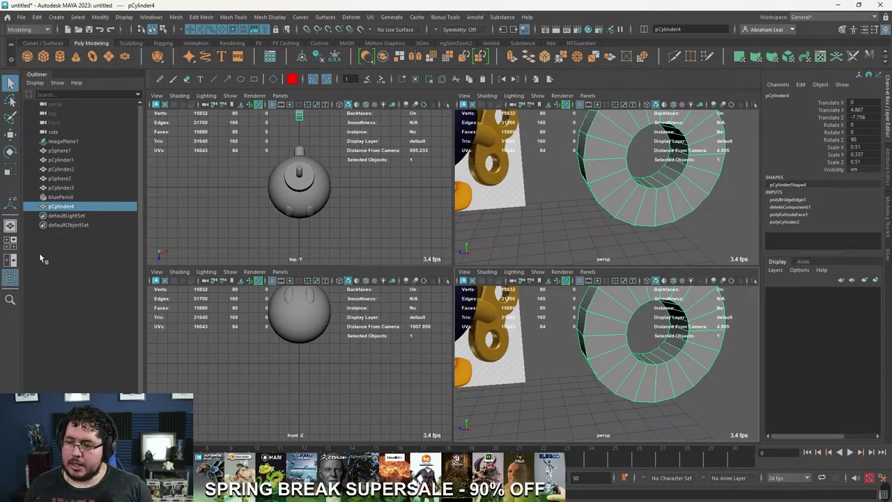
left_click(11, 243)
key("space")
scroll(572, 325, "down", 5)
scroll(508, 203, "up", 5)
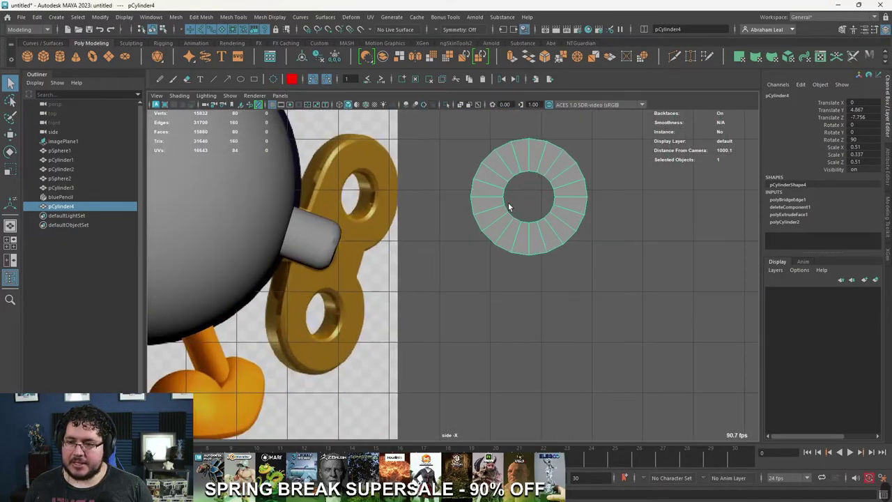
scroll(508, 202, "up", 3)
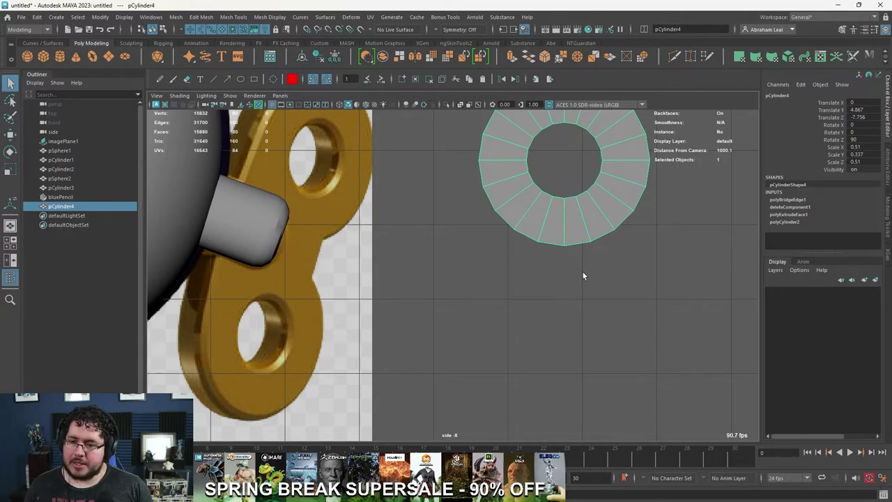
scroll(324, 149, "down", 5)
scroll(385, 168, "up", 2)
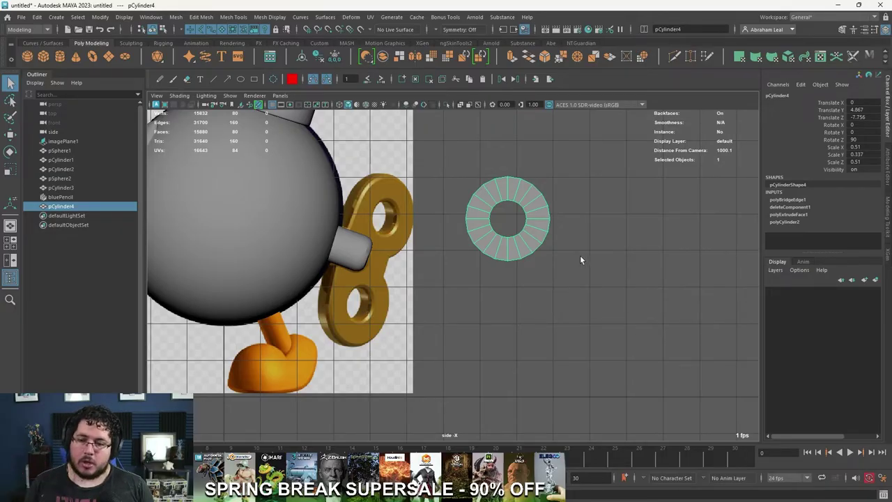
scroll(583, 258, "up", 5)
middle_click_drag(565, 240, 517, 256, "alt")
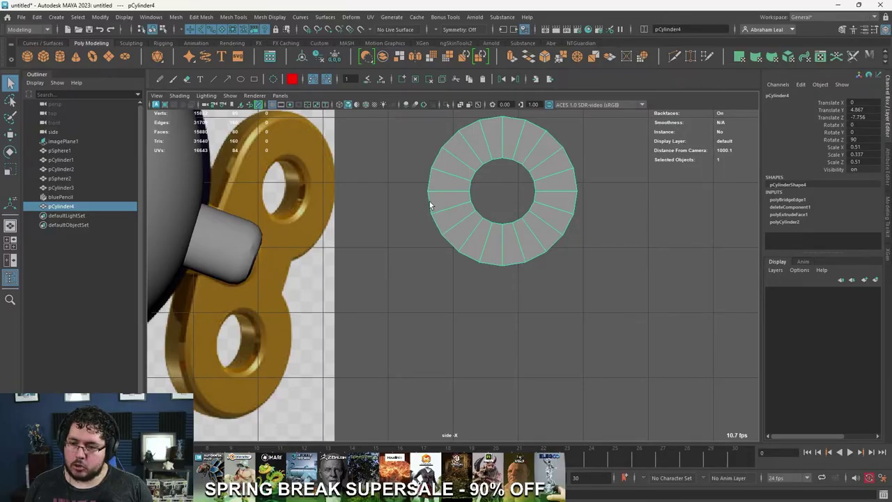
Step: Extrude the seven adjacent outer faces along the ring's lower side and move them downward
key("space")
left_click_drag(478, 241, 482, 216)
left_click_drag(491, 207, 423, 161, "alt")
right_click_drag(423, 159, 422, 186)
left_click(410, 154)
left_click(416, 177, "shift")
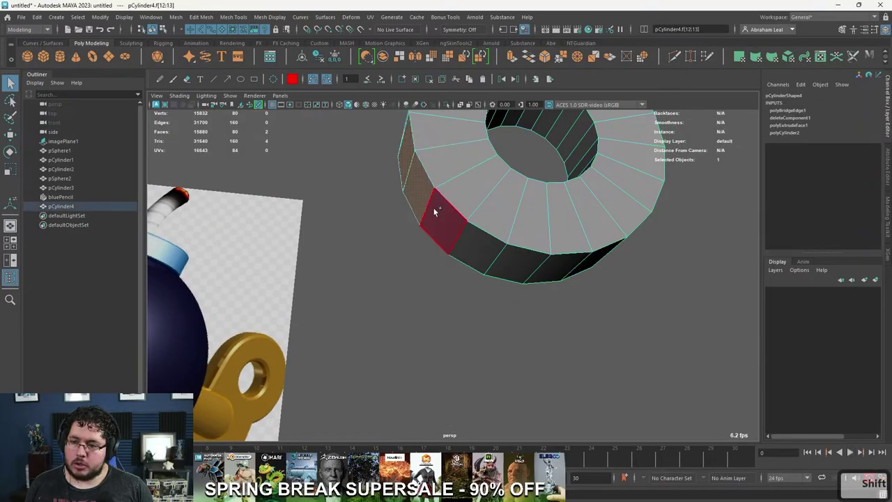
left_click(436, 211, "shift")
left_click(475, 248, "shift")
left_click(528, 269, "shift")
left_click(554, 270, "shift")
left_click_drag(556, 277, 461, 273, "alt")
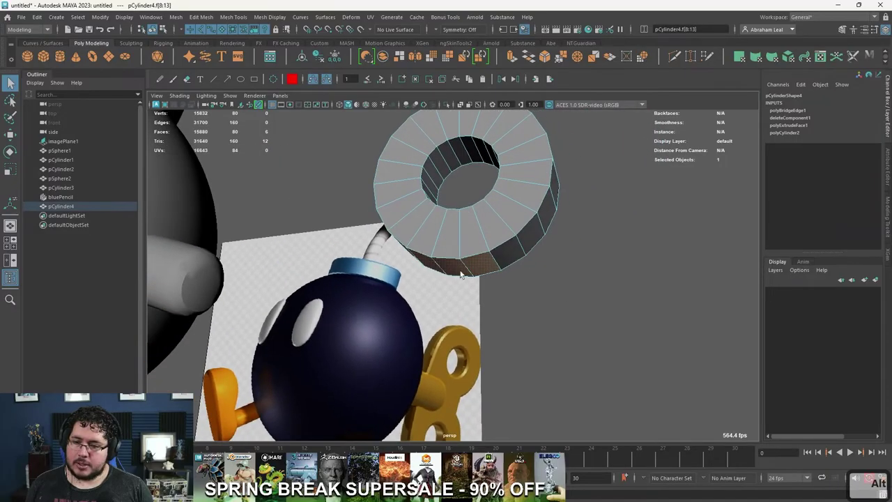
left_click_drag(514, 254, 562, 313, "alt")
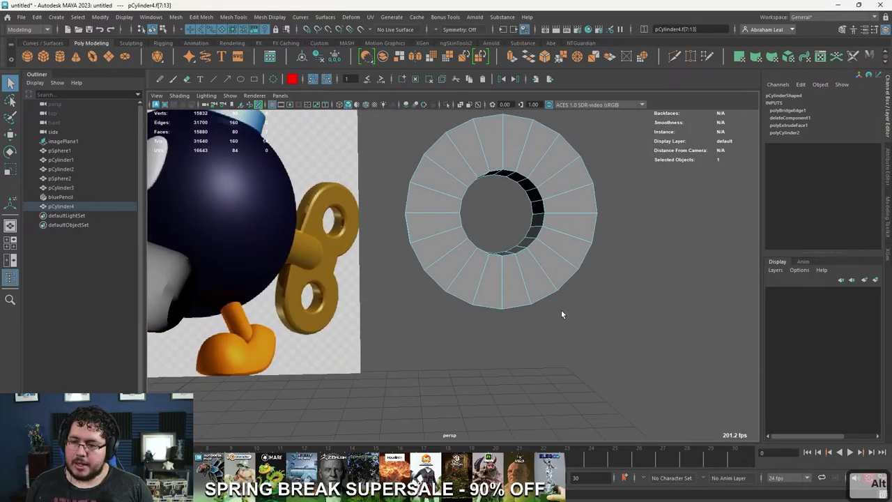
key("ctrl+e")
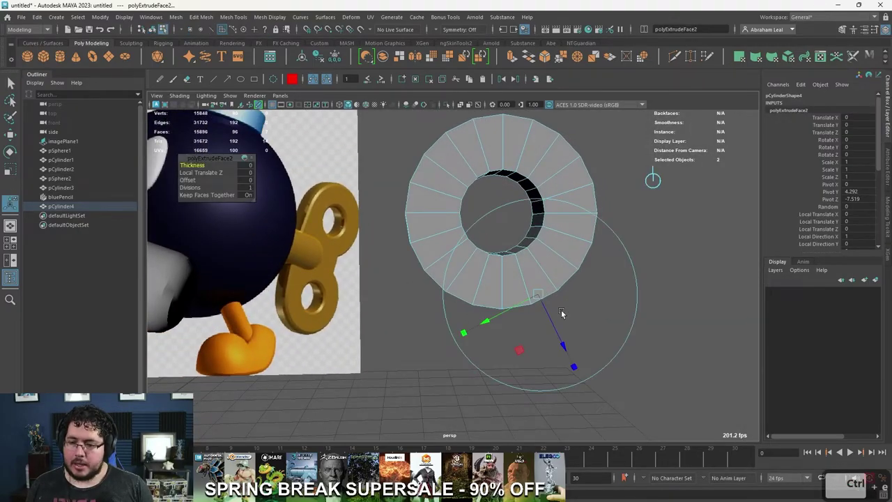
key("w")
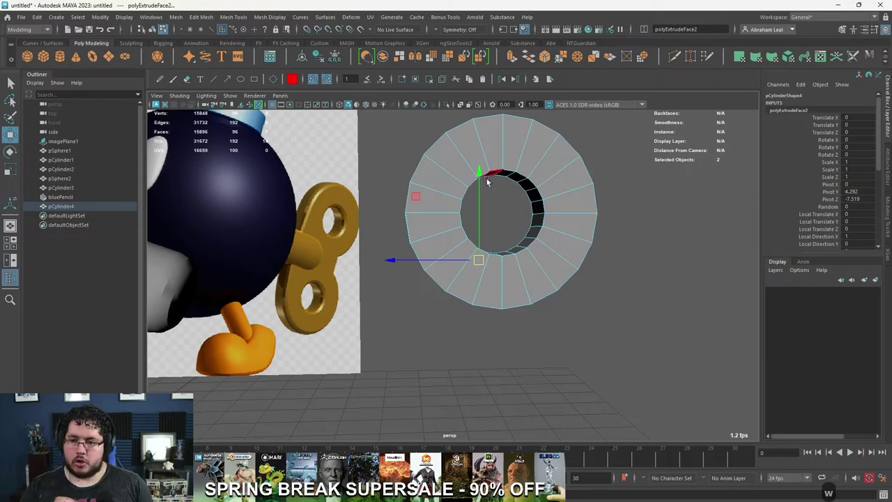
left_click_drag(476, 181, 476, 216)
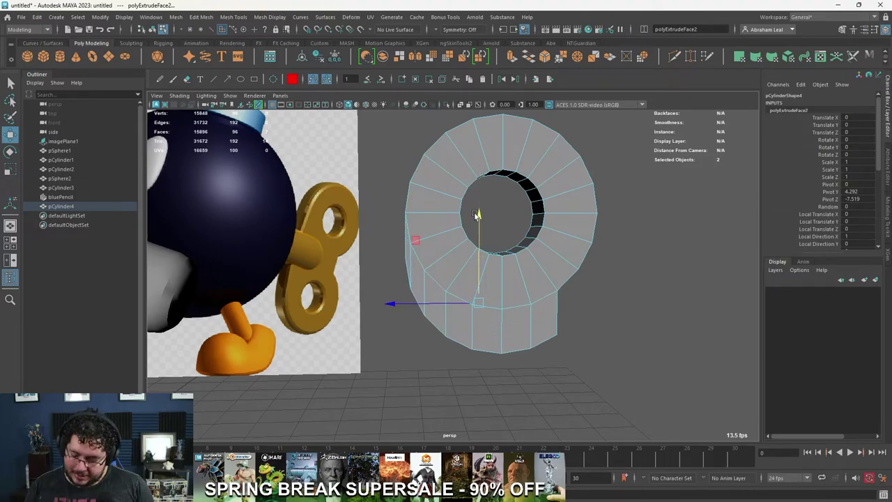
Step: Scale the extruded faces vertically until they are flat and lower them further below the ring
key("r")
left_click_drag(476, 216, 483, 308)
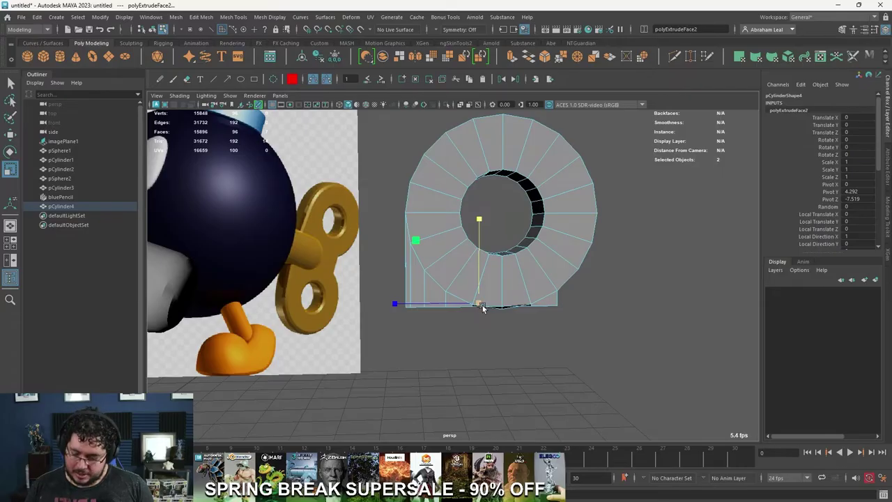
key("w")
left_click_drag(479, 220, 479, 242)
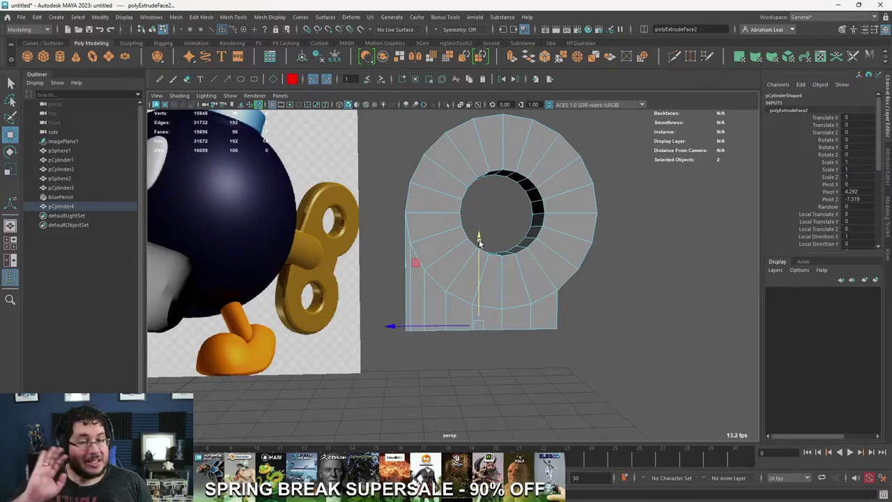
mouse_move(478, 235)
left_mouse_down()
mouse_move(497, 265)
mouse_move(467, 249)
left_mouse_up()
Step: Inspect the ring's flattened lower end from several angles in object mode and return to face selection
right_click_drag(466, 249, 503, 224)
scroll(507, 248, "down", 3)
left_click(507, 248)
left_click_drag(508, 248, 565, 265, "alt")
scroll(508, 283, "up", 3)
left_click(508, 283)
left_click_drag(472, 303, 452, 265, "alt")
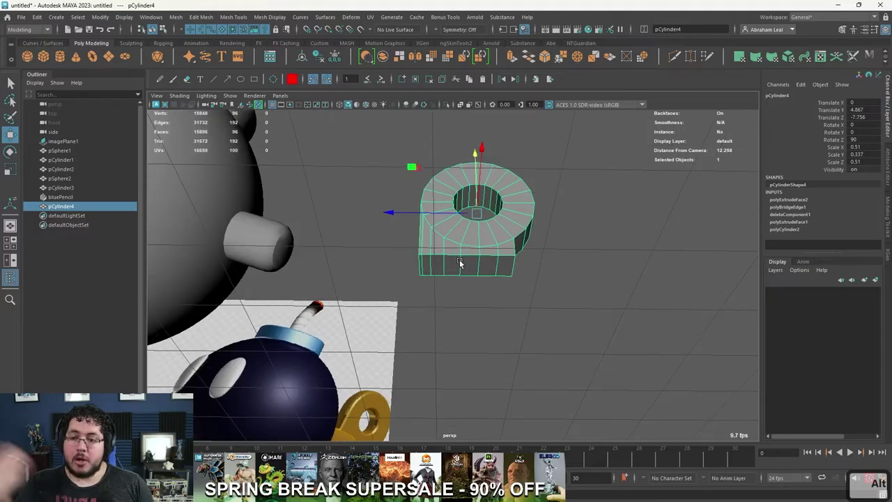
right_click_drag(474, 251, 472, 279)
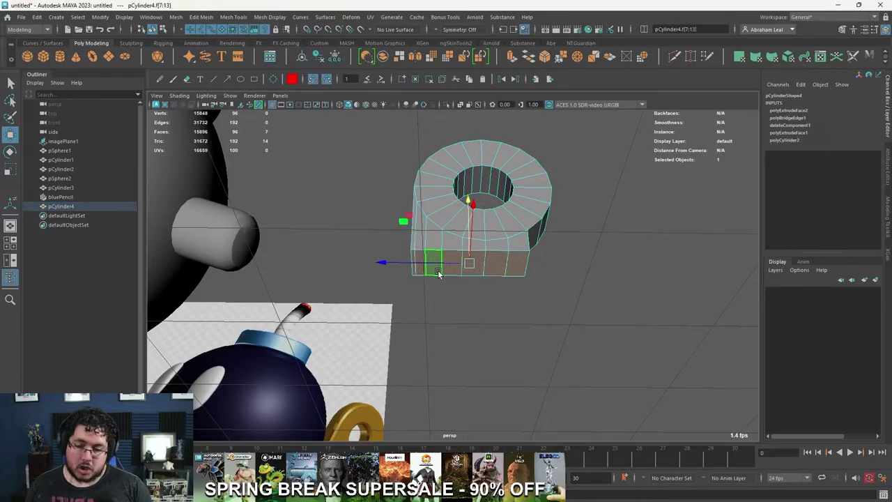
Step: Delete the seven faces closing the ring's flat lower end and reselect the ring in object mode
key("Delete")
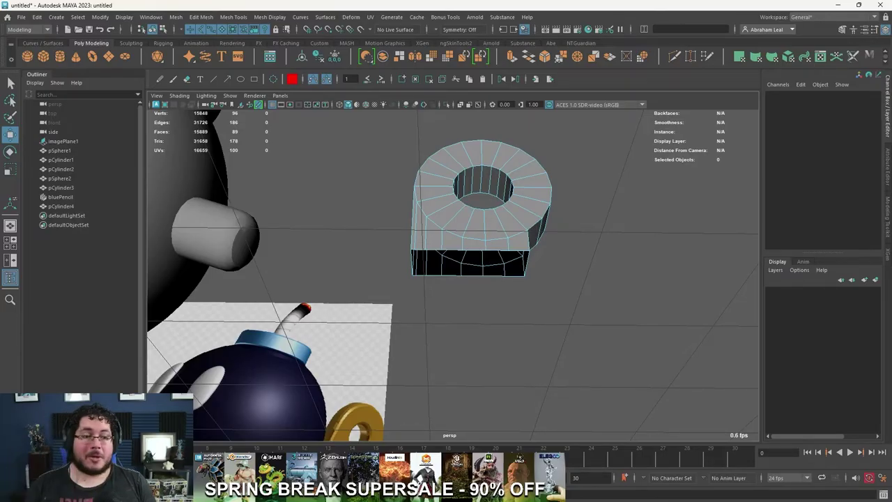
right_click_drag(534, 202, 566, 175)
left_click(566, 176)
left_click(522, 205)
left_click_drag(522, 206, 523, 255, "alt")
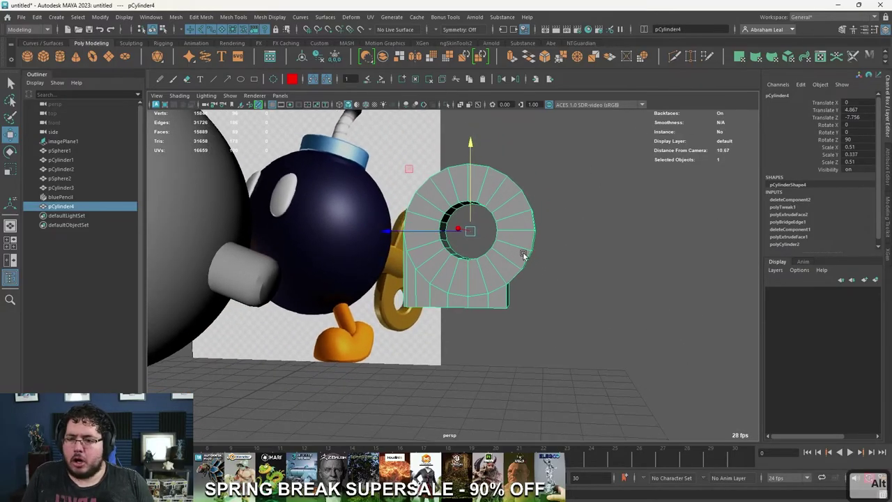
Step: Open the Mirror options for the selected ring
middle_click_drag(556, 252, 583, 212, "alt")
right_click_drag(582, 212, 509, 192, "alt")
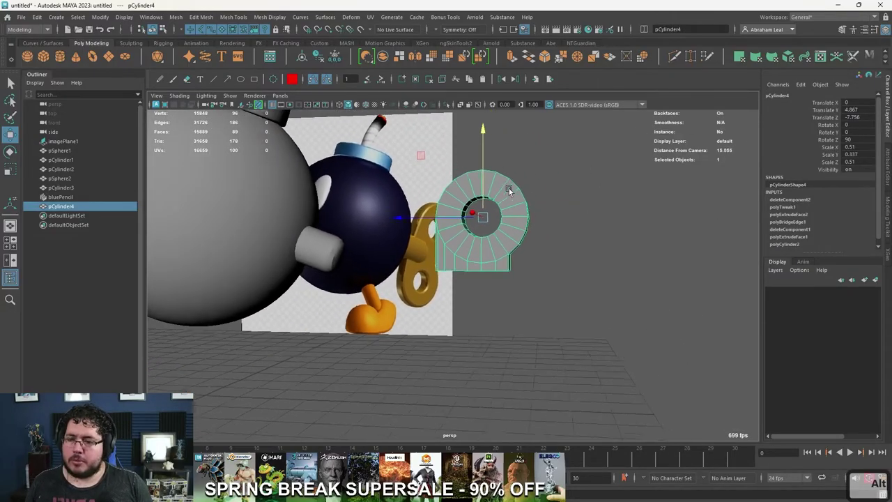
left_click(176, 17)
left_click(263, 163)
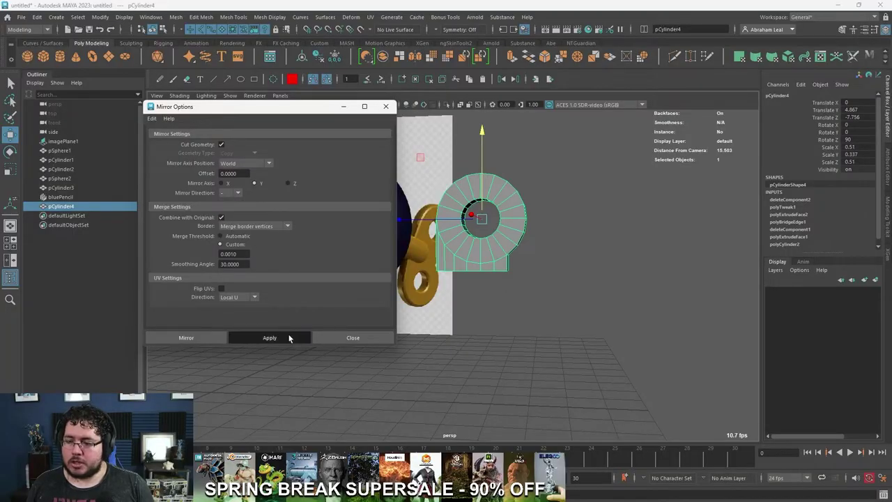
Step: Try to mirror the ring along Y about the world position and undo the mirror
left_click(289, 335)
mouse_move(539, 341)
middle_mouse_down("alt")
mouse_move(539, 315)
mouse_move(547, 333)
middle_mouse_up("alt")
right_click_drag(547, 333, 555, 326, "alt")
left_click_drag(554, 326, 494, 327, "alt")
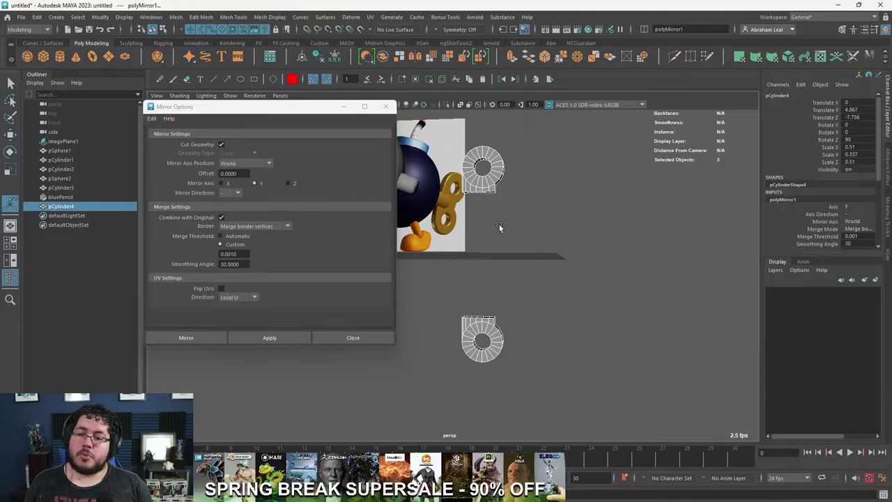
key("ctrl+z")
left_click_drag(520, 232, 488, 293, "alt")
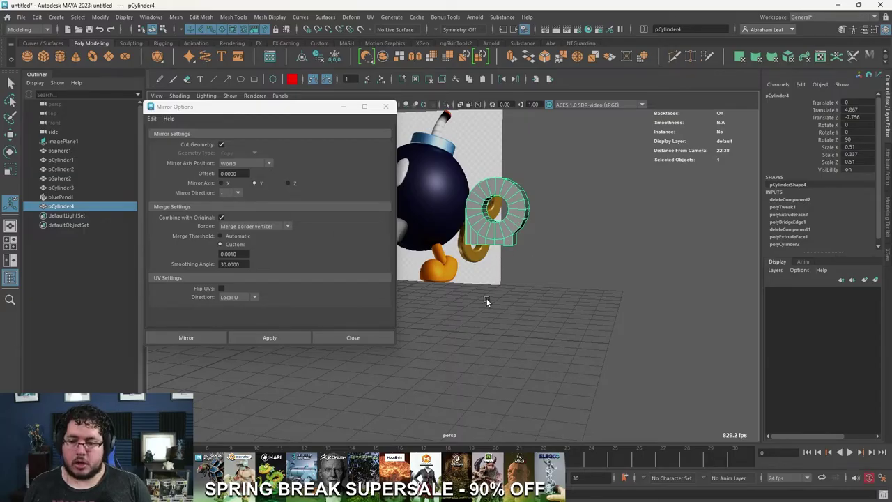
Step: Mirror the ring along Y about its bounding box, merging the border vertices to form the two-ring key
left_click(242, 162)
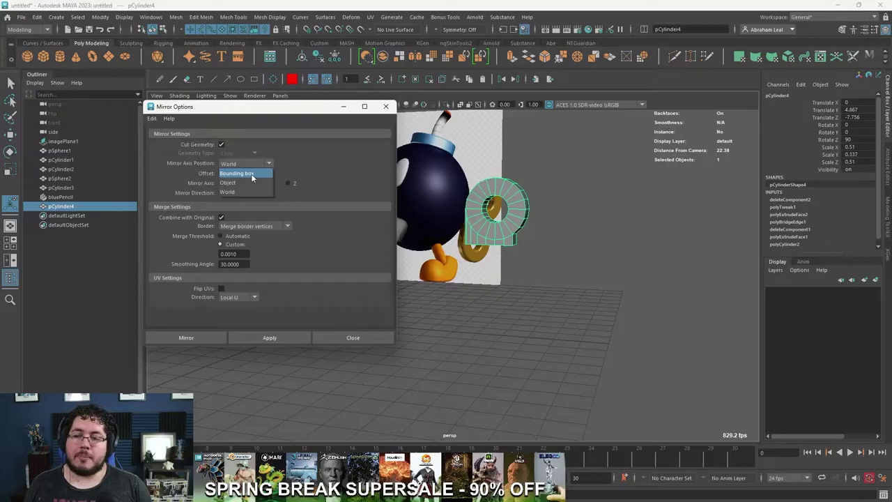
left_click(251, 173)
right_click_drag(528, 227, 649, 330, "alt")
middle_click_drag(625, 241, 590, 308, "alt")
left_click_drag(590, 312, 489, 237, "alt")
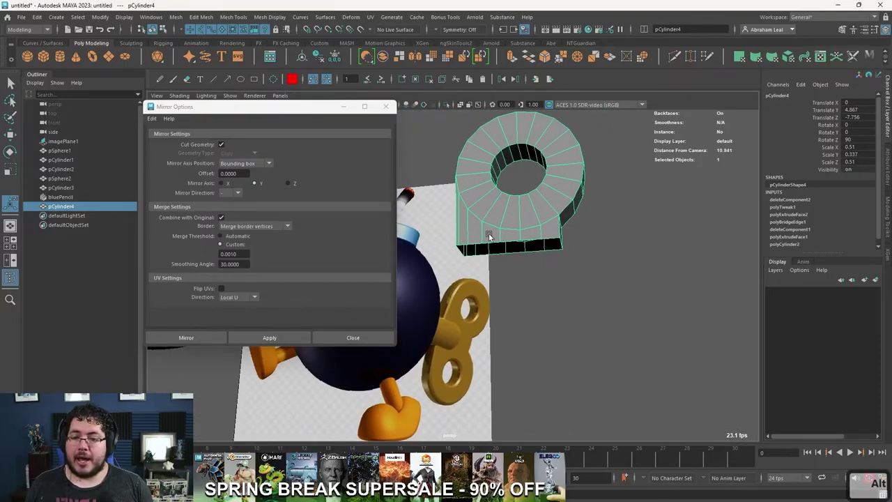
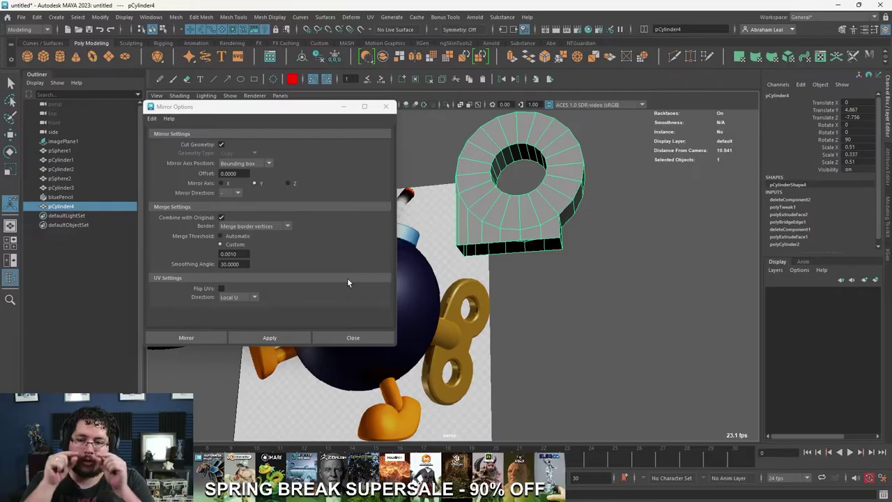
left_click(269, 337)
left_click_drag(627, 293, 601, 352, "alt")
left_click(688, 294)
left_click(577, 291)
left_click(616, 357)
left_click(539, 313)
key("1")
Step: Select the outer outline edges on one flat face of the key, including its straight side
left_click_drag(539, 313, 490, 300, "alt")
right_click_drag(491, 299, 555, 326, "alt")
mouse_move(554, 326)
left_mouse_down("alt")
mouse_move(584, 340)
mouse_move(566, 336)
left_mouse_up("alt")
left_click_drag(512, 289, 540, 314, "alt")
right_click_drag(495, 191, 489, 174)
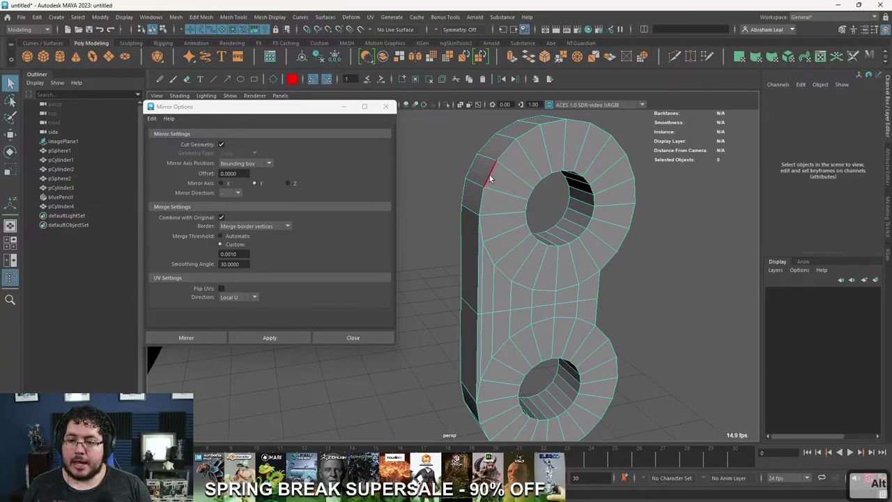
double_click(489, 175)
left_click(478, 236, "shift")
left_click_drag(478, 235, 513, 295, "alt")
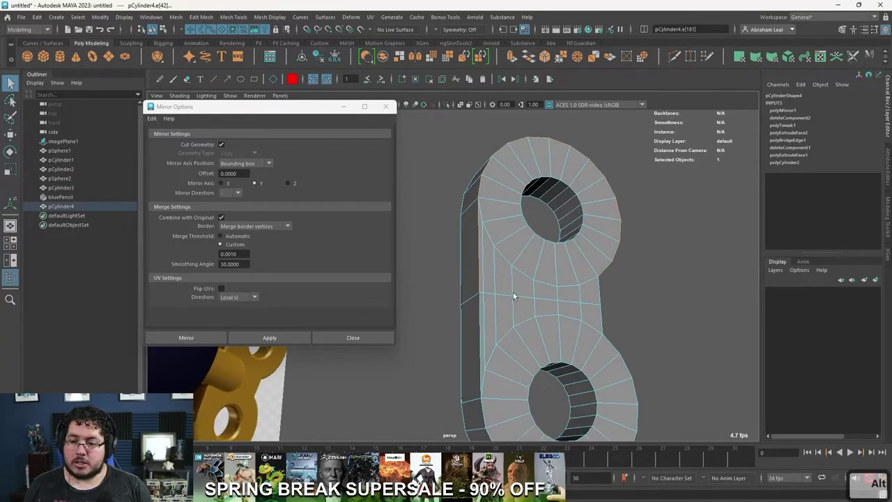
left_click(478, 350, "shift")
Step: Add the opposite face's outline edges and the edges around both holes to the selection
left_click_drag(478, 350, 492, 235, "alt")
left_click(501, 252, "shift")
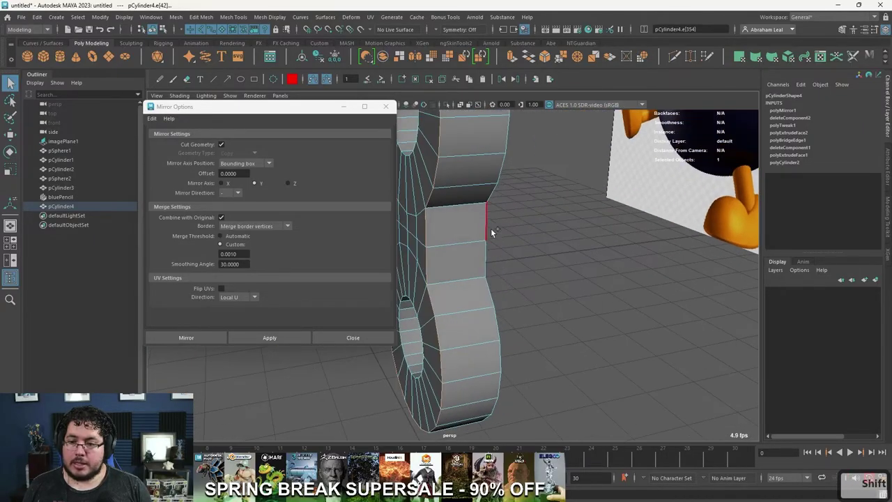
left_click_drag(531, 271, 488, 237, "alt")
left_click_drag(473, 207, 565, 229, "alt")
left_click(560, 230, "shift")
left_click_drag(555, 367, 524, 326, "alt")
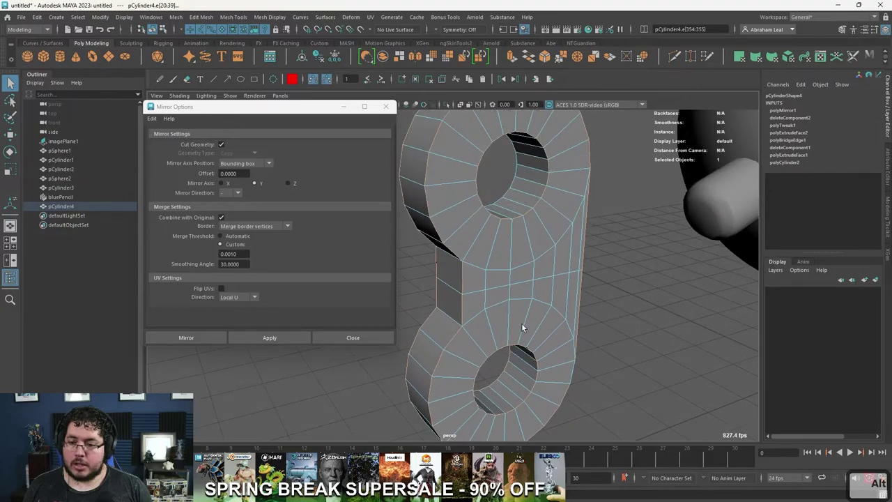
left_click_drag(514, 182, 548, 310, "alt")
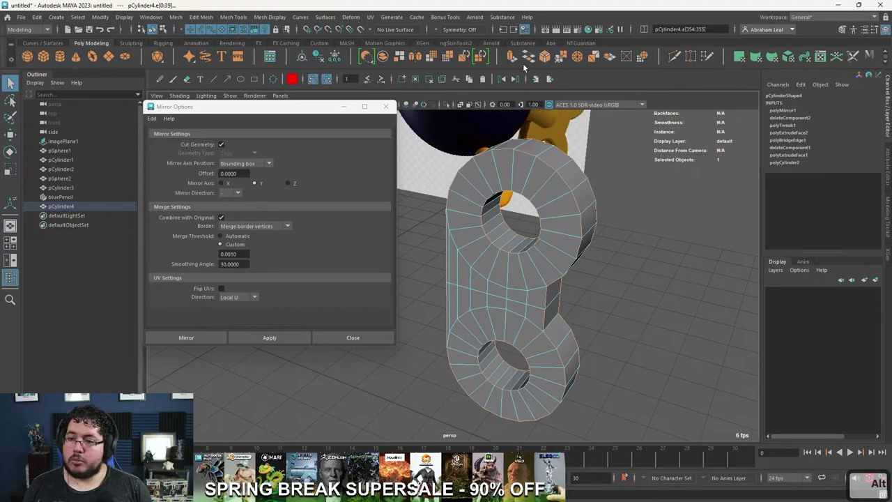
Step: Bevel the selected outline and hole edges with 2 segments and inspect the smoothed key in object mode
left_click(548, 55)
left_click_drag(532, 180, 521, 200, "alt")
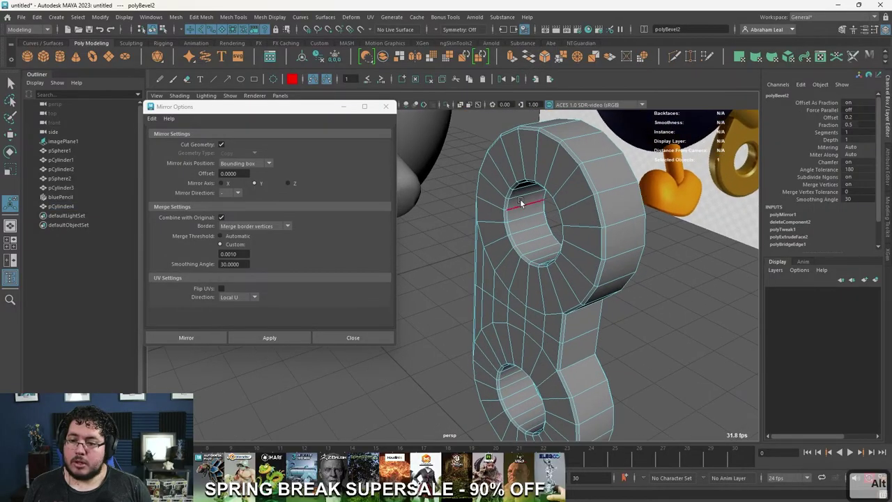
left_click(385, 106)
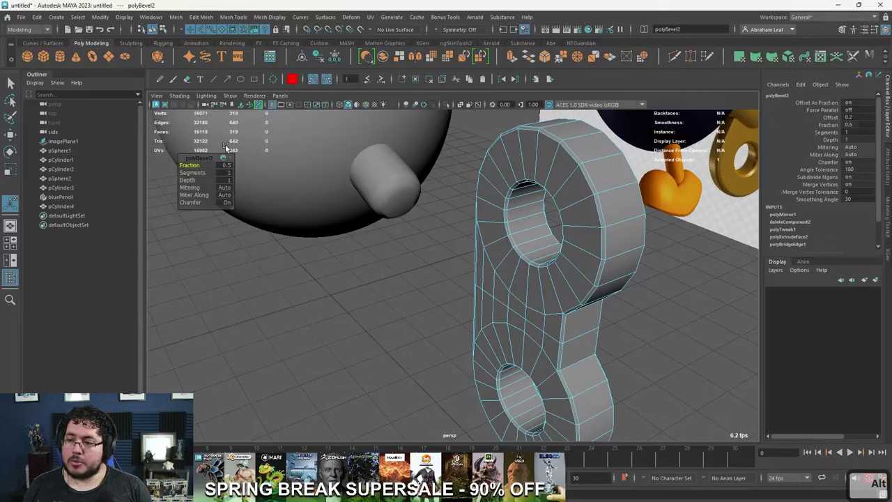
left_click_drag(192, 172, 198, 173)
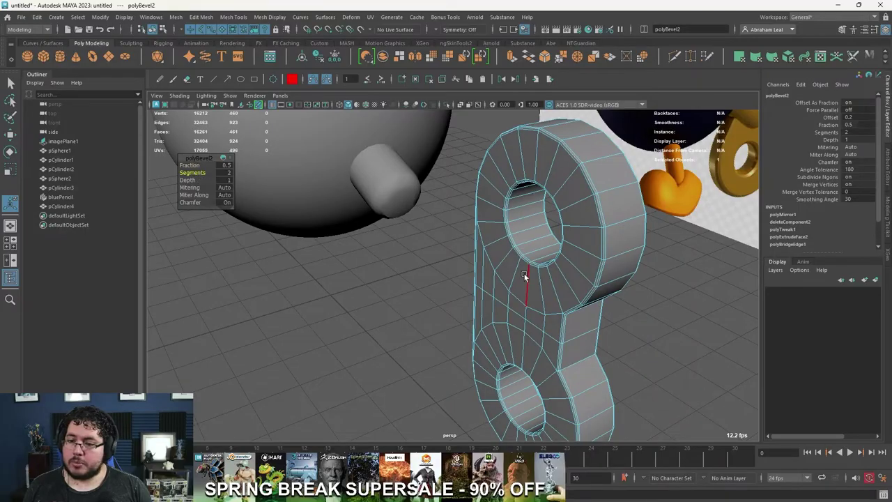
key("3")
left_click(668, 264)
left_click_drag(577, 302, 592, 235, "alt")
right_click_drag(592, 236, 630, 206)
left_click(638, 219)
left_click_drag(565, 248, 463, 280, "alt")
left_click(463, 280)
left_click(537, 313)
left_click(497, 296)
Step: Move the key along Z in the side view until it overlaps the reference key
key("space")
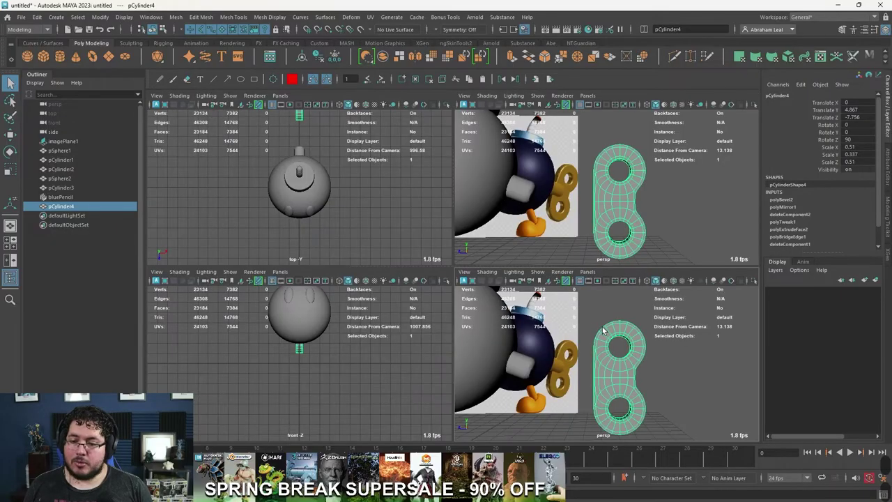
left_click(11, 243)
key("space")
right_click_drag(556, 355, 494, 320, "alt")
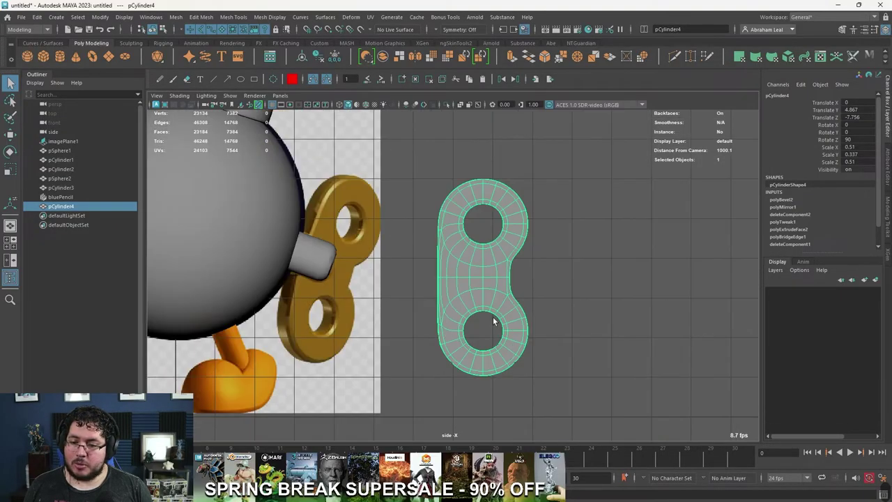
middle_click_drag(482, 311, 580, 315, "alt")
key("w")
left_click_drag(513, 235, 372, 238)
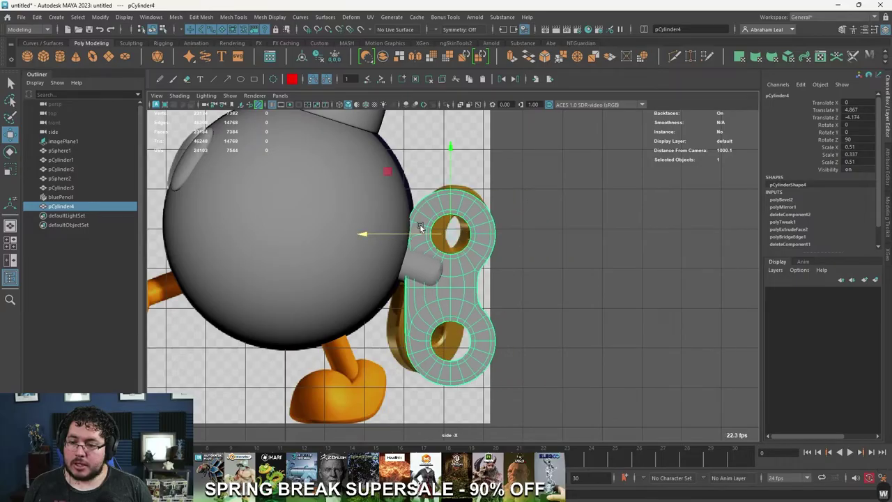
Step: Rotate the key about 14 degrees around its centre and scale it to about 0.49 to fit the reference
key("e")
left_click_drag(398, 168, 428, 189)
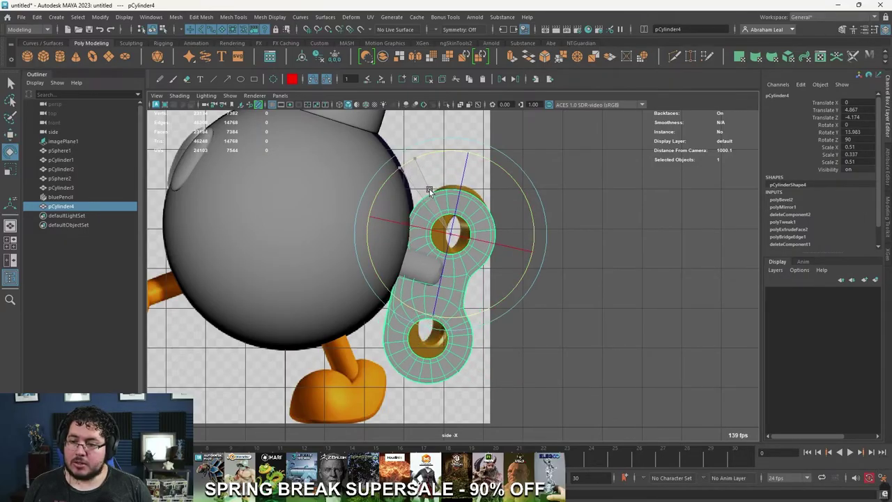
key("w")
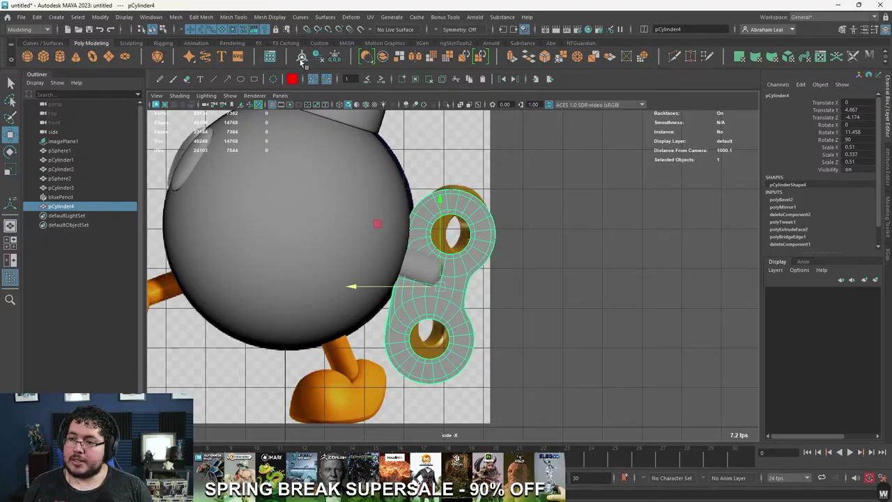
left_click_drag(444, 293, 448, 279)
key("e")
left_click_drag(419, 204, 422, 201)
key("w")
mouse_move(444, 280)
left_mouse_down()
mouse_move(453, 281)
mouse_move(442, 278)
left_mouse_up()
key("r")
key("w")
Step: Examine the key's placement against the body and peg in the perspective view
left_click(509, 304)
key("space")
left_click(512, 312)
right_click_drag(513, 309, 223, 216, "alt")
left_click_drag(223, 216, 216, 241, "alt")
right_click_drag(216, 240, 388, 305, "alt")
left_click_drag(388, 305, 362, 286, "alt")
middle_click_drag(363, 285, 481, 249, "alt")
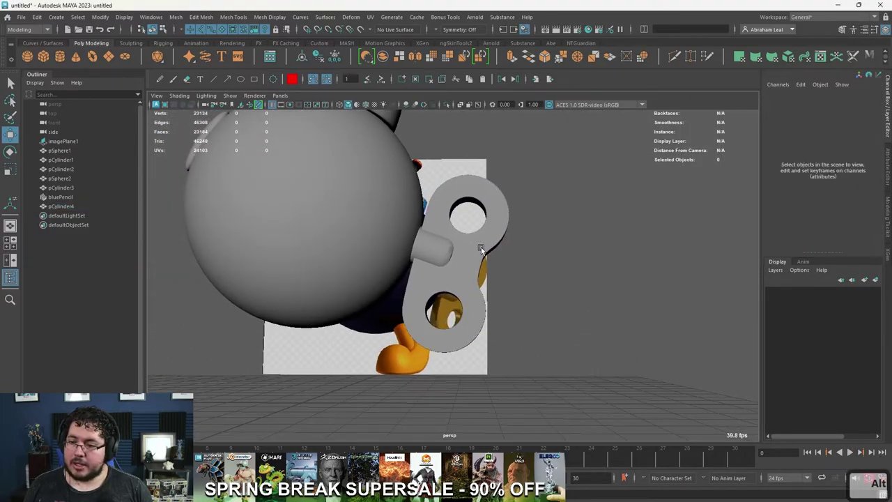
Step: Refine the key's fit over the reference in the side view with about 18 degrees rotation and about 0.503 scale
left_click(482, 250)
key("space")
left_click_drag(481, 251, 515, 253)
right_click_drag(418, 271, 468, 262, "alt")
middle_click_drag(440, 262, 466, 255, "alt")
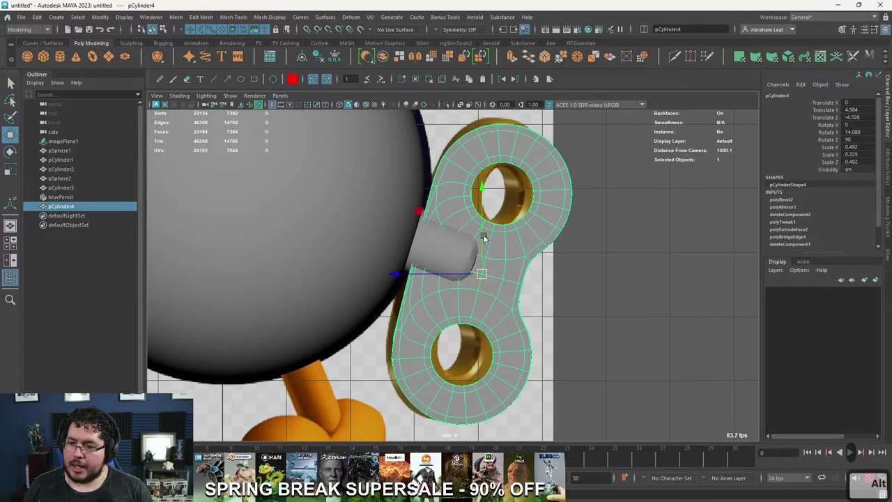
key("e")
mouse_move(458, 190)
left_mouse_down()
mouse_move(470, 195)
mouse_move(443, 196)
left_mouse_up()
key("w")
left_click_drag(467, 278, 488, 272)
key("r")
key("w")
Step: Inspect the key's beveled edges up close around the lower hole and straight side in the perspective view
left_click(557, 289)
key("space")
left_click_drag(565, 294, 568, 271)
left_click_drag(563, 317, 340, 310, "alt")
right_click_drag(341, 310, 494, 381, "alt")
middle_click_drag(495, 382, 487, 355, "alt")
left_click(486, 277)
left_click_drag(487, 278, 448, 287, "alt")
right_click_drag(448, 288, 491, 279, "alt")
scroll(488, 232, "up", 2)
scroll(489, 233, "down", 3)
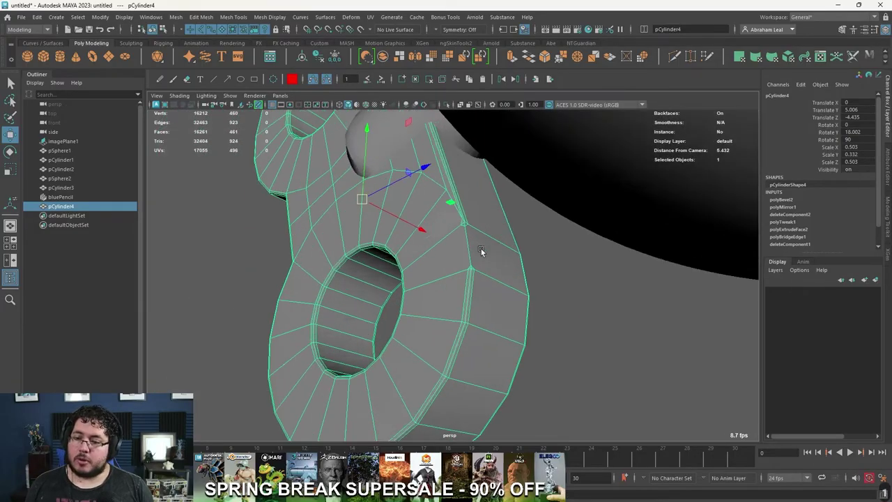
scroll(483, 244, "up", 3)
Step: Undo the key's placement changes and the edge bevel, going back to the outline and hole edge selection
key("ctrl+z")
key("ctrl+z")
key("ctrl+z")
key("ctrl+z")
key("ctrl+z")
key("ctrl+z")
key("ctrl+z")
key("ctrl+z")
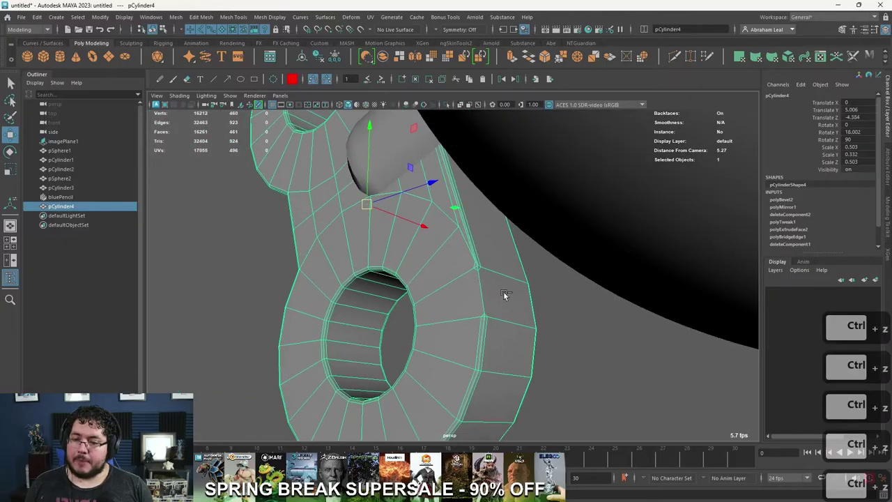
key("ctrl+z")
key("ctrl+z")
key("ctrl+z")
key("ctrl+z")
key("ctrl+z")
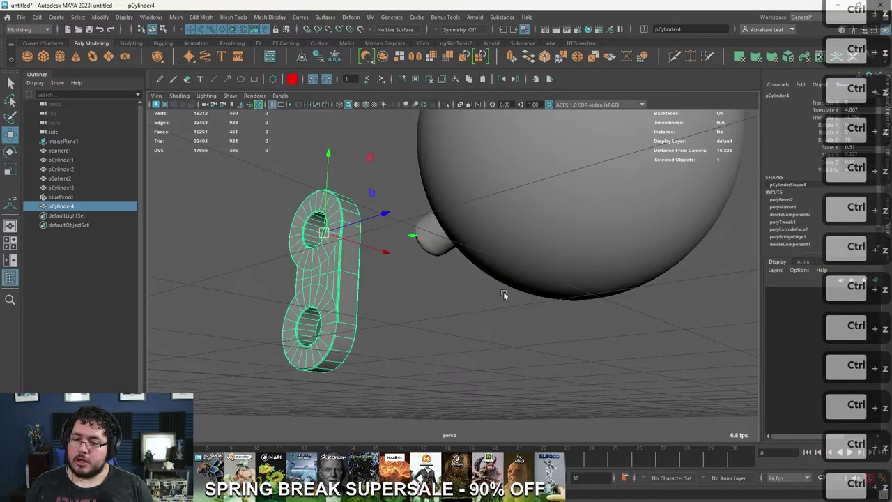
key("ctrl+z")
key("ctrl+z")
key("ctrl+z")
key("ctrl+z")
key("ctrl+z")
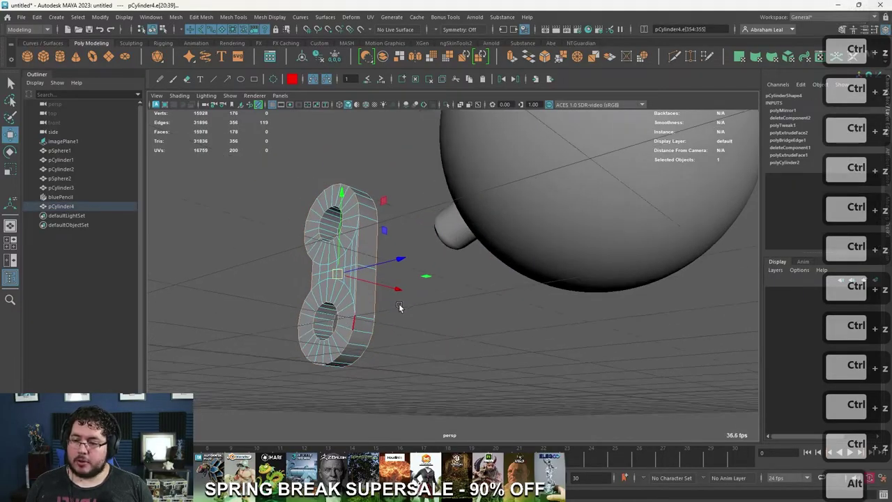
Step: Bevel the key's outline and hole edges on both faces with 2 segments and preview it smoothed
left_click_drag(369, 329, 571, 257, "alt")
key("q")
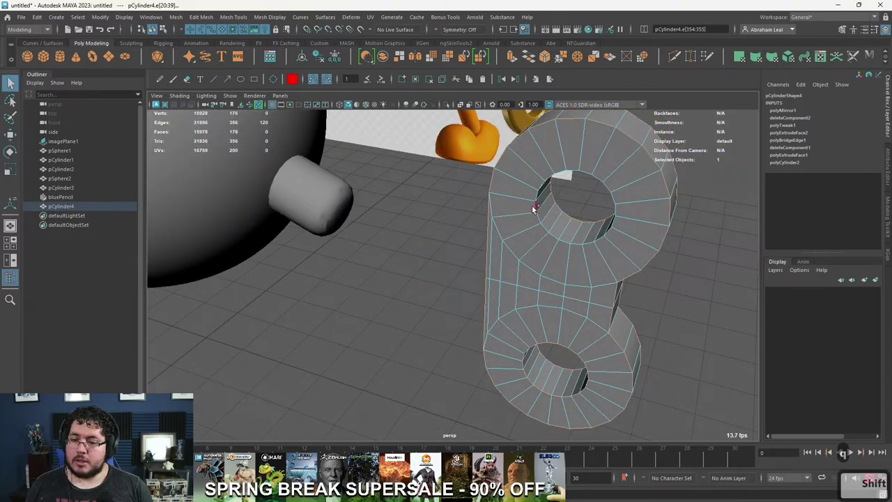
left_click(545, 57)
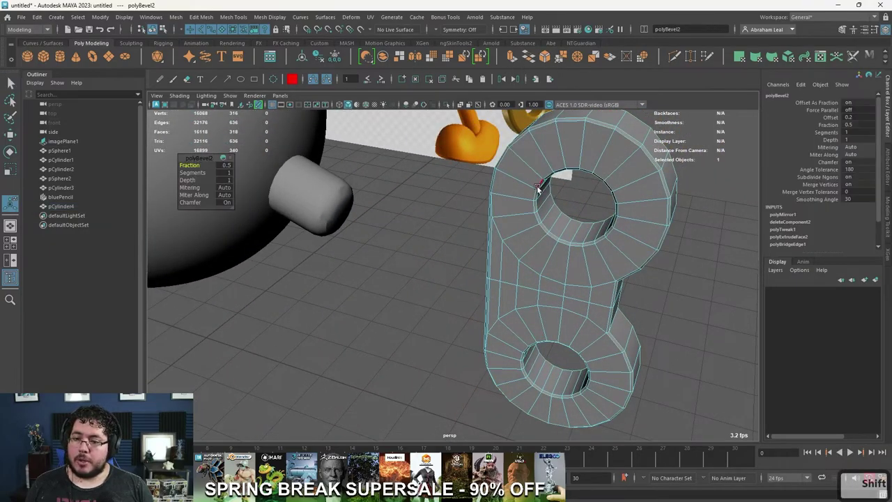
left_click_drag(197, 172, 209, 170)
key("3")
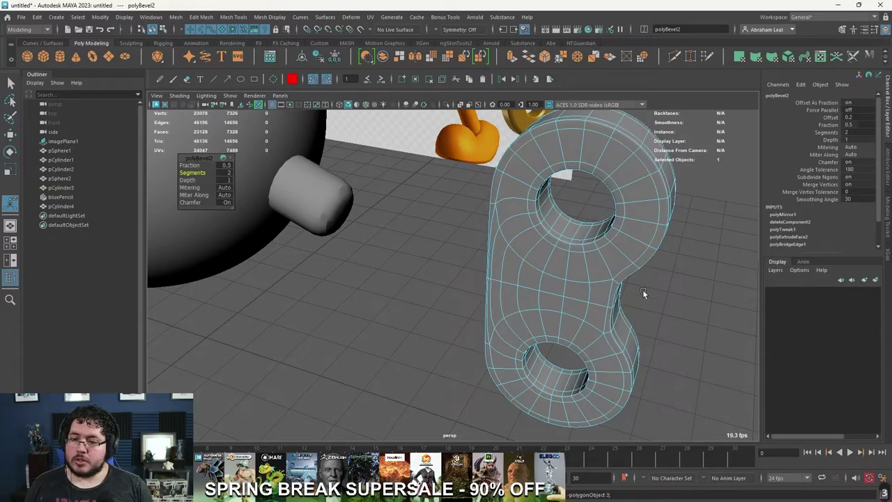
Step: In object mode, delete the key's history, freeze its transformations and centre its pivot
right_click_drag(639, 254, 662, 225)
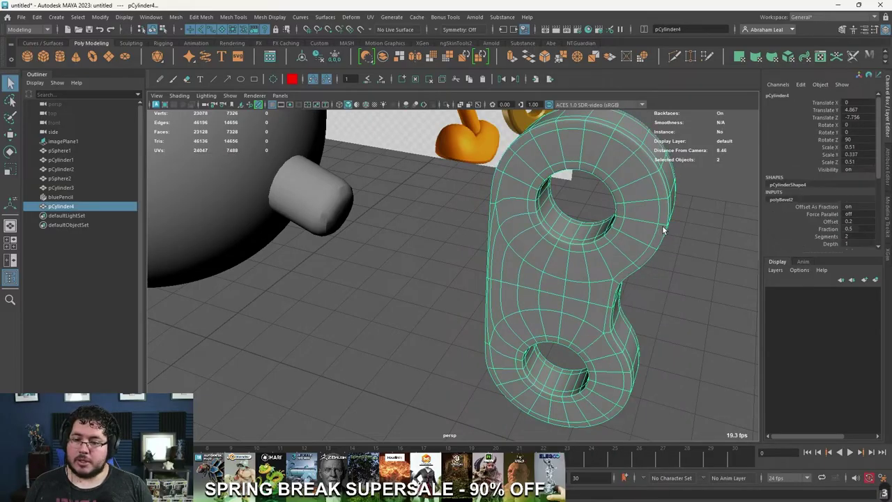
left_click(318, 60)
key("space")
left_click_drag(525, 201, 557, 200)
right_click_drag(538, 204, 622, 284, "alt")
Step: Move the key onto the reference key in the side view and rotate it about 15 degrees to match its tilt
key("w")
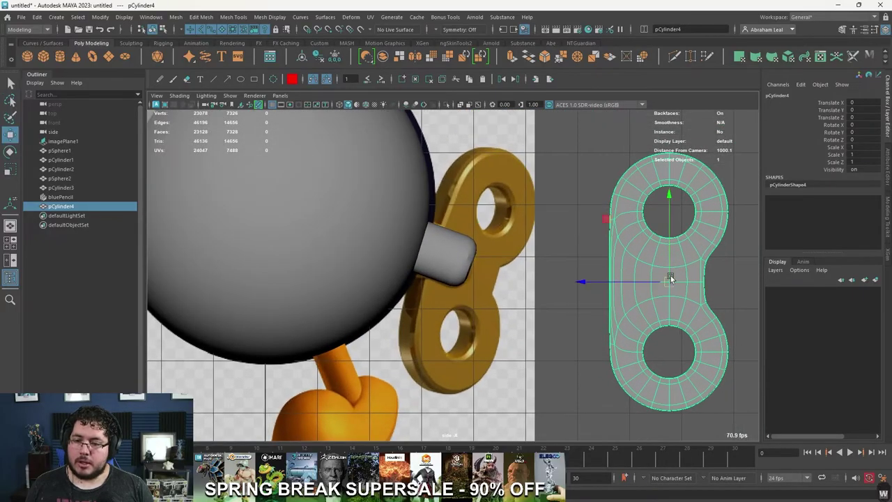
left_click_drag(648, 281, 514, 277)
key("e")
left_click_drag(491, 227, 605, 172)
left_click_drag(492, 208, 501, 206)
key("w")
left_click_drag(534, 286, 413, 293)
left_click(485, 273, "alt")
Step: Scale the key to 0.9 and position it over the reference key in the side view
key("space")
left_click(487, 249)
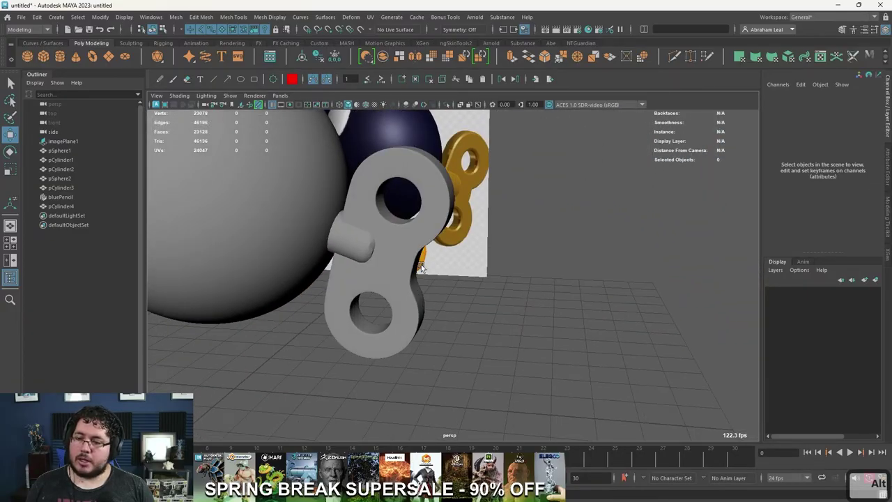
key("space")
left_click(476, 284)
left_click_drag(476, 284, 466, 270)
key("w")
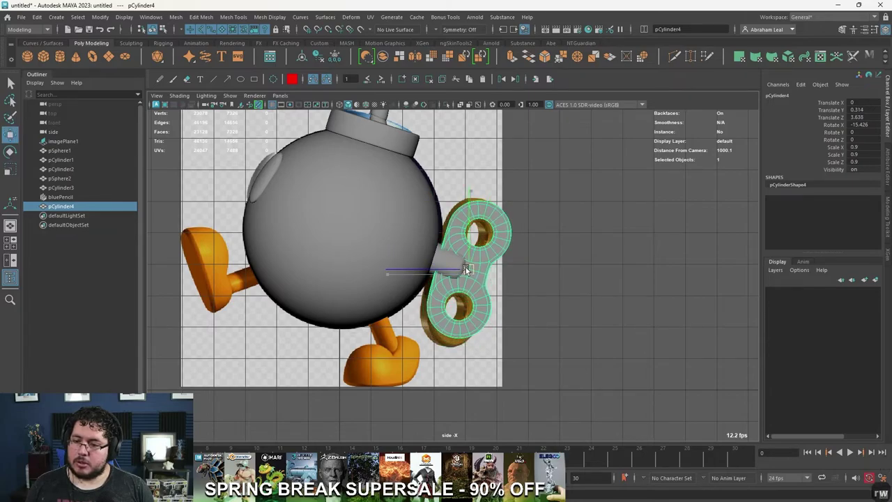
Step: Rotate the key to about -19.3 degrees around X and shift it to line up with its stem, checking against the reference in wireframe
key("e")
scroll(512, 240, "up", 5)
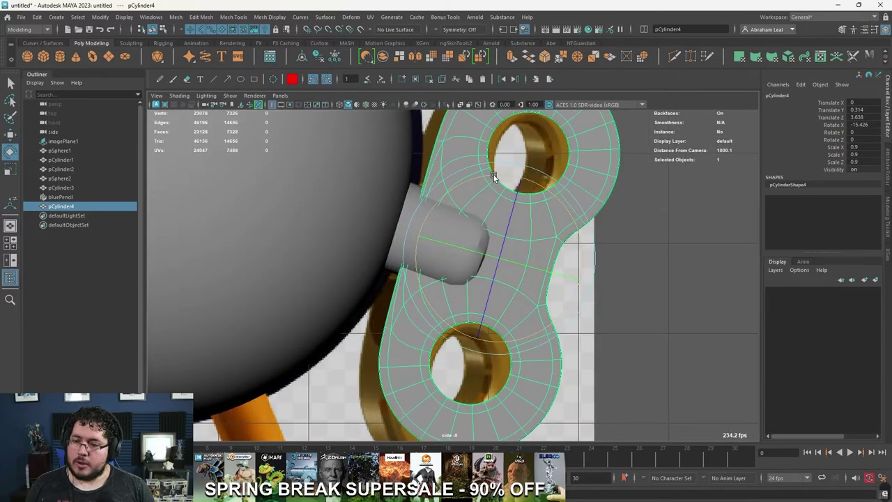
left_click_drag(494, 175, 496, 172)
key("4")
scroll(488, 237, "up", 4)
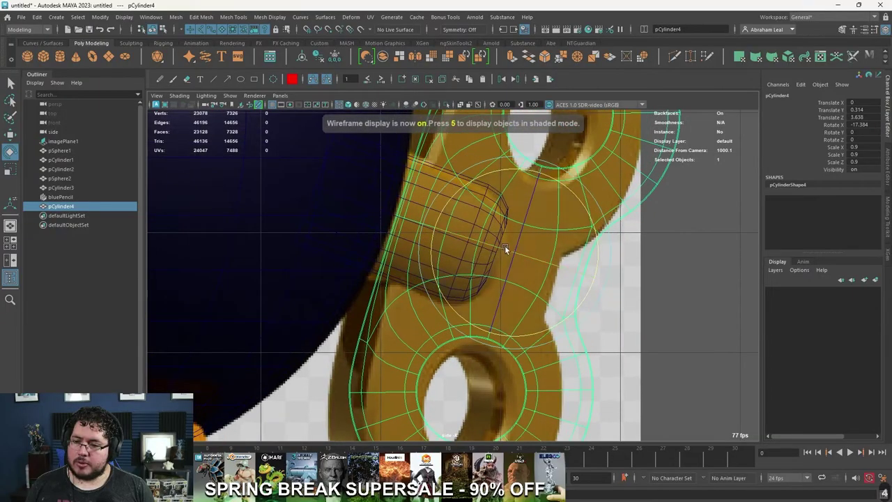
left_click_drag(555, 181, 558, 179)
key("w")
left_click_drag(522, 254, 511, 258)
key("5")
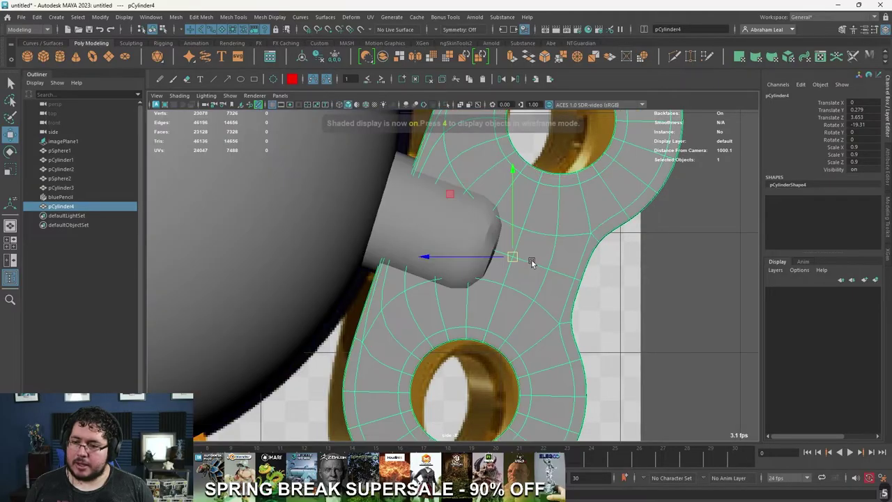
Step: Scale the key along its thickness in the perspective view
key("space")
key("space")
right_click_drag(558, 256, 511, 299, "alt")
left_click(512, 299)
left_click_drag(511, 299, 494, 377, "alt")
left_click(376, 297)
left_click_drag(376, 297, 336, 311, "alt")
left_click_drag(340, 252, 370, 249)
left_click(482, 301)
left_click_drag(482, 301, 560, 219, "alt")
key("space")
scroll(433, 287, "up", 5)
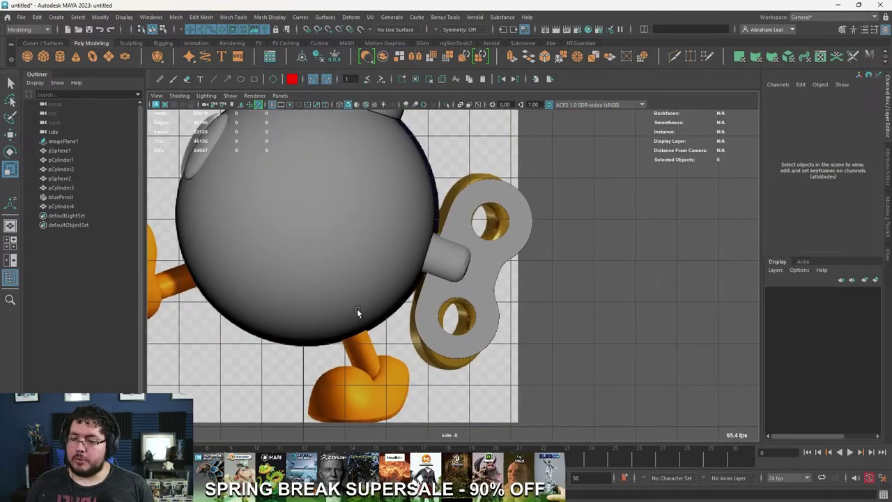
scroll(357, 308, "down", 4)
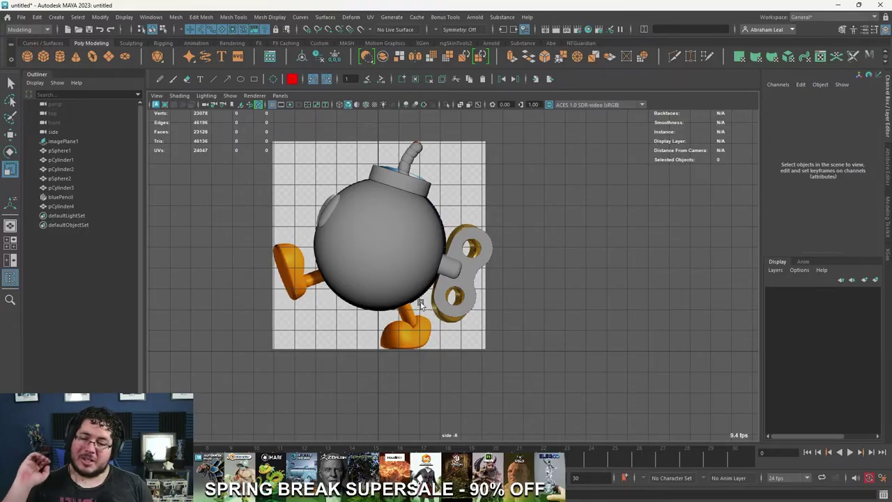
scroll(420, 304, "up", 3)
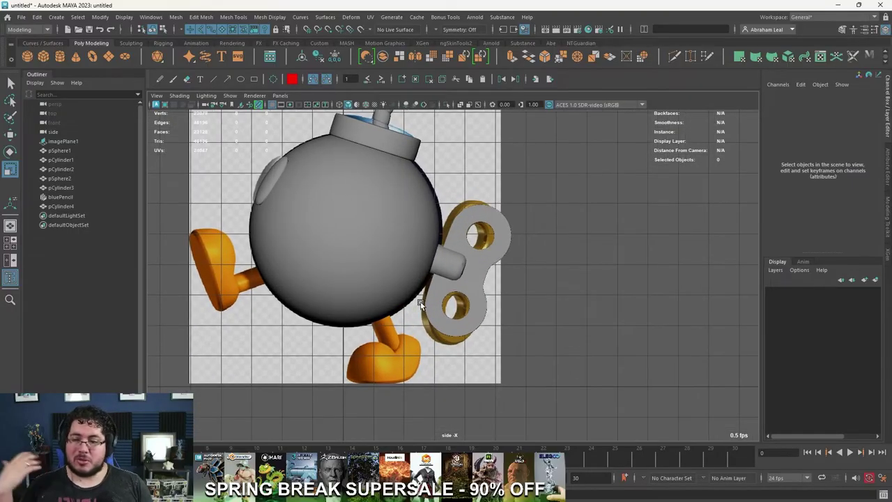
scroll(420, 304, "up", 3)
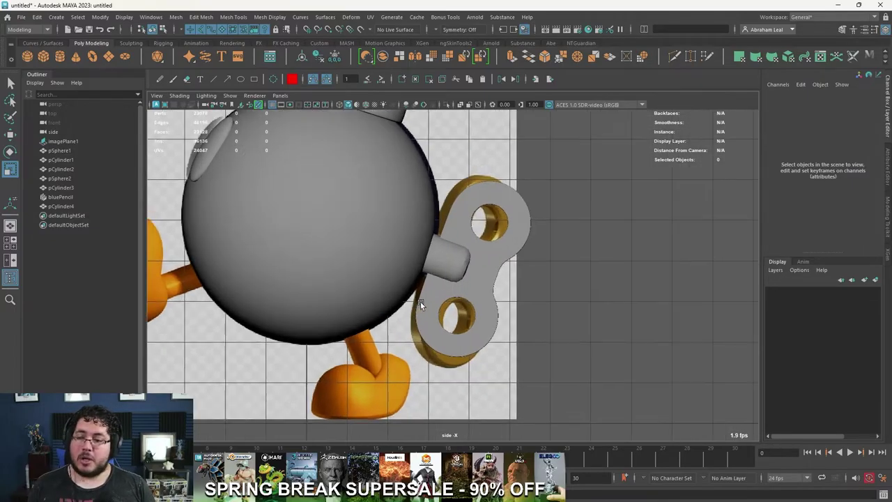
Step: Create a polygon cube for the foot and raise it about 0.65 units, beside the rear reference foot in the side view
middle_click_drag(384, 328, 478, 251, "alt")
scroll(486, 308, "up", 2)
middle_click_drag(488, 309, 501, 267, "alt")
right_click_drag(502, 268, 449, 242, "alt")
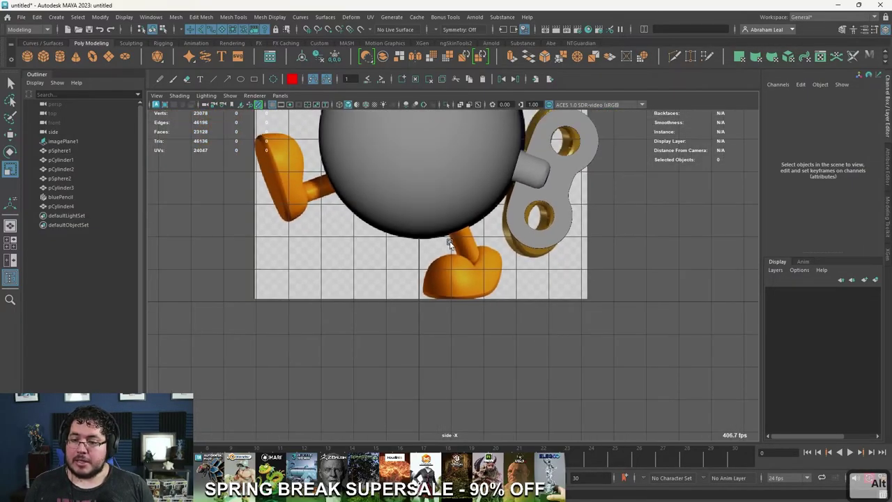
left_click(44, 56)
scroll(443, 277, "up", 3)
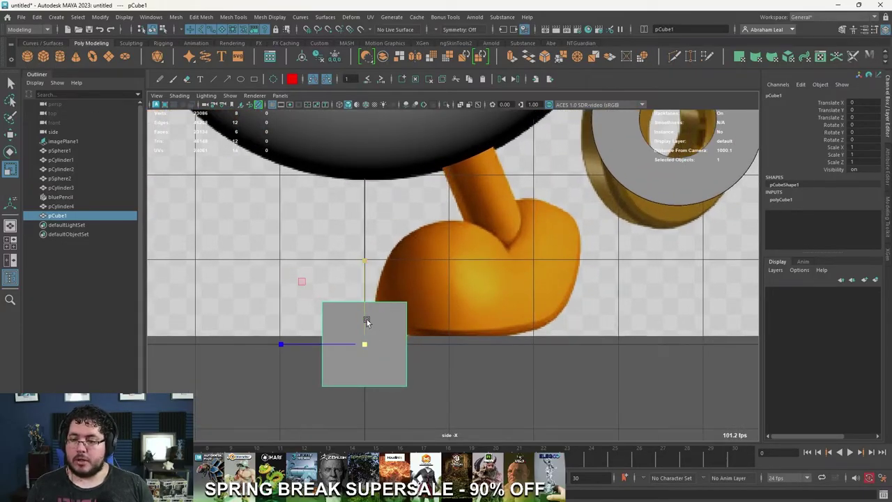
left_click_drag(360, 314, 369, 260)
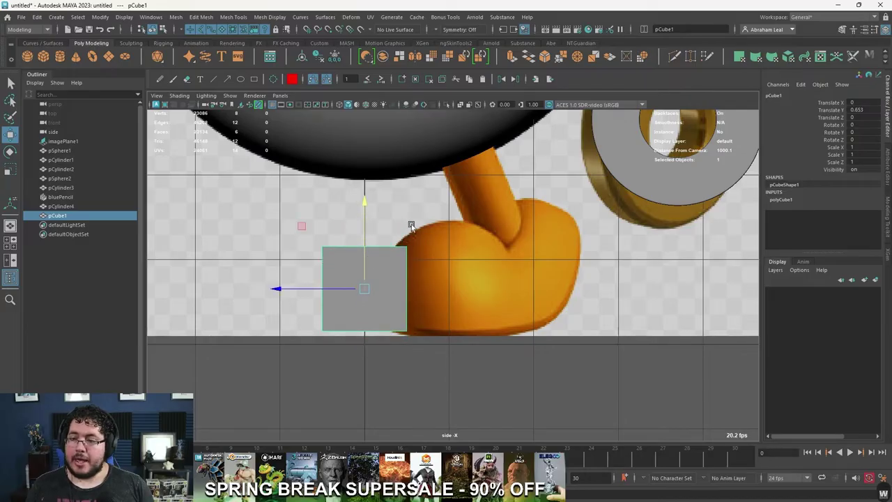
Step: Apply a mesh Smooth with one division to the foot cube
left_click(176, 17)
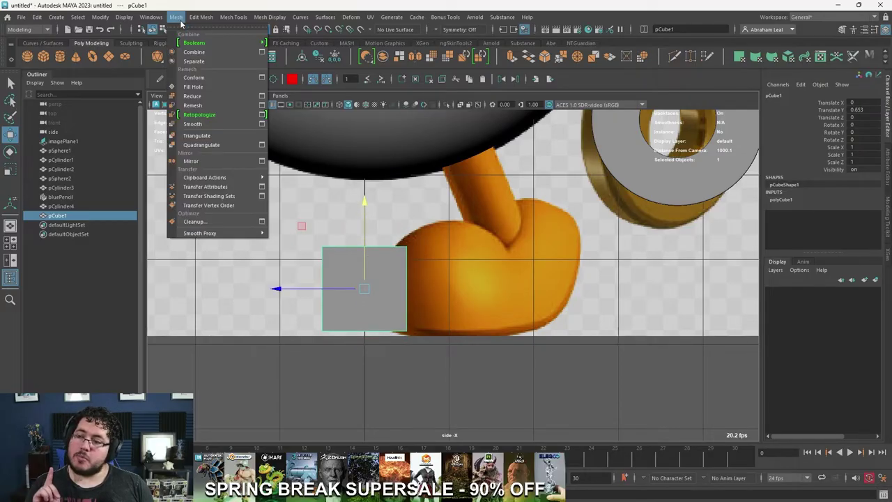
left_click(193, 124)
left_click(432, 289)
left_click(371, 295)
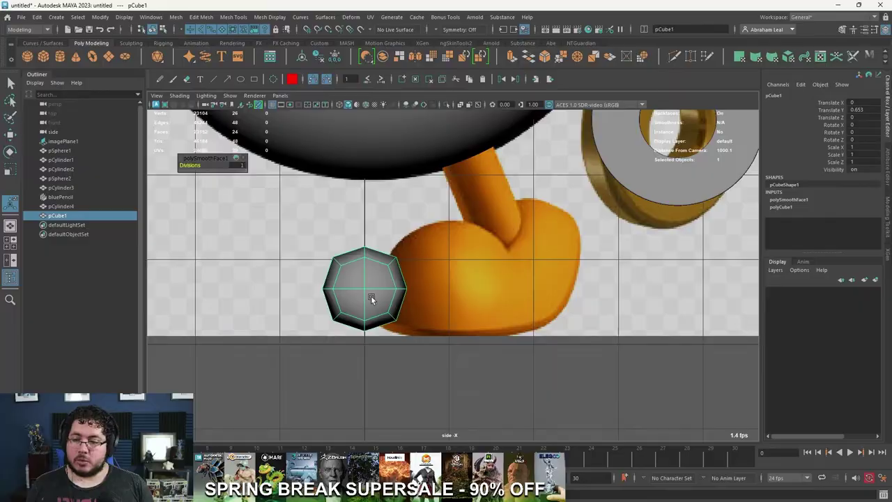
Step: Scale the smoothed cube uniformly to about 1.48
key("r")
left_click_drag(366, 290, 401, 296)
left_click(458, 280)
key("space")
left_click_drag(457, 282, 396, 290)
key("space")
left_click_drag(452, 281, 486, 281)
scroll(486, 282, "up", 3)
left_click(338, 297)
key("w")
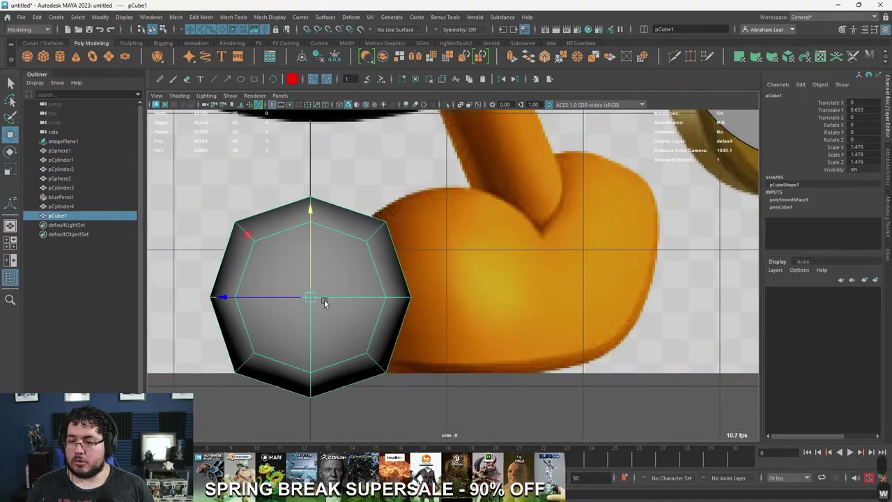
Step: Move the smoothed cube over the front of the reference foot, at about Z -0.9, and enlarge it uniformly to about 1.7
left_click_drag(307, 297, 433, 292)
key("r")
key("w")
middle_click_drag(533, 279, 507, 256, "alt")
right_click_drag(506, 255, 423, 237, "alt")
Step: Flatten the bottom vertices of the foot shape by scaling them vertically
left_click_drag(290, 394, 291, 392)
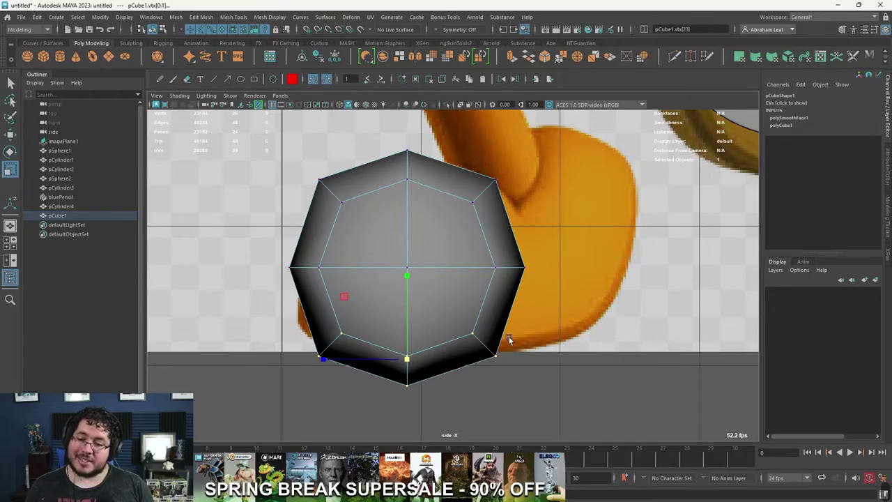
left_click_drag(407, 278, 503, 278)
left_click(472, 359)
key("space")
Step: Extrude the four back faces of the foot shape and pull them straight back to form the heel
right_click_drag(503, 279, 578, 333, "alt")
left_click_drag(578, 333, 483, 330, "alt")
right_click_drag(426, 233, 476, 240)
key("q")
left_click_drag(473, 239, 416, 224, "alt")
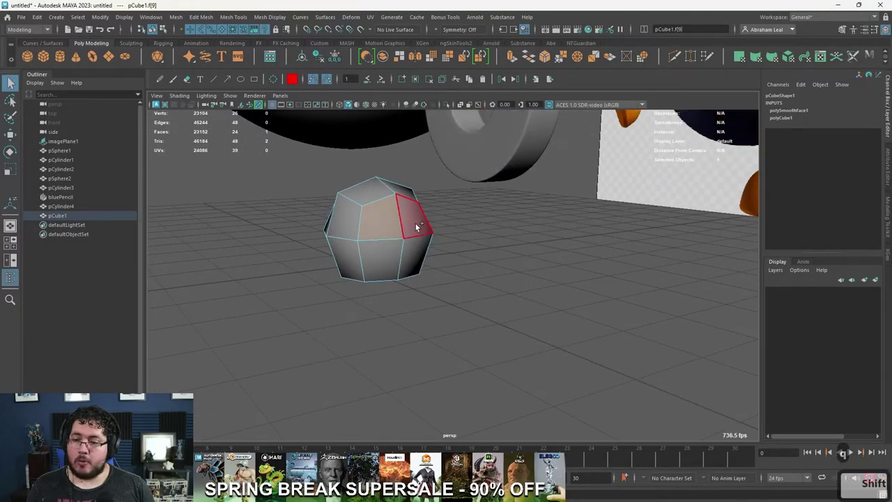
left_click(382, 263, "shift")
left_click_drag(382, 262, 453, 230, "alt")
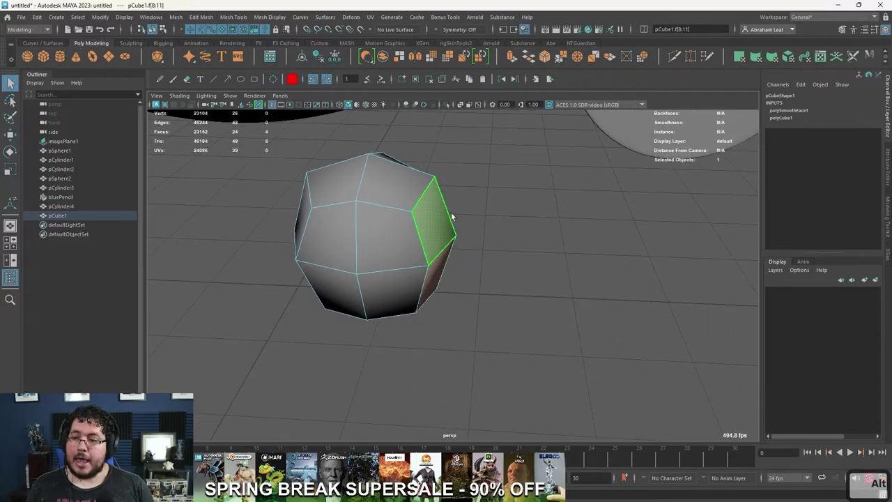
left_click(511, 57)
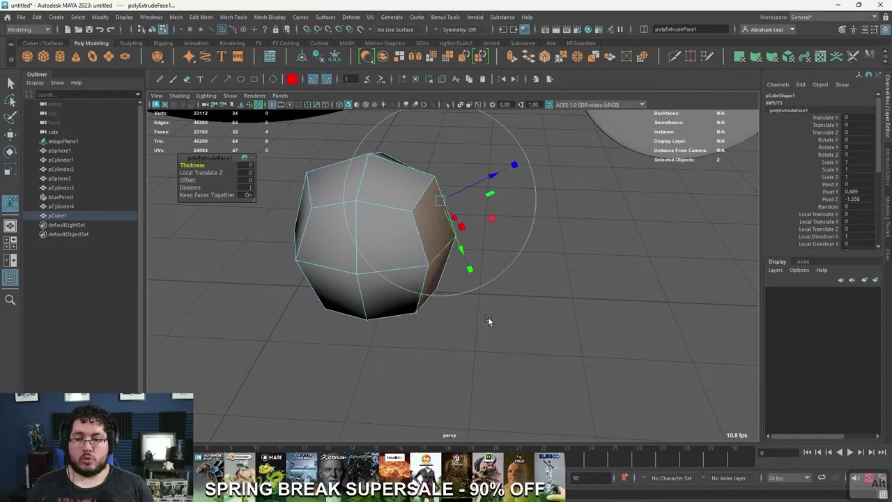
key("w")
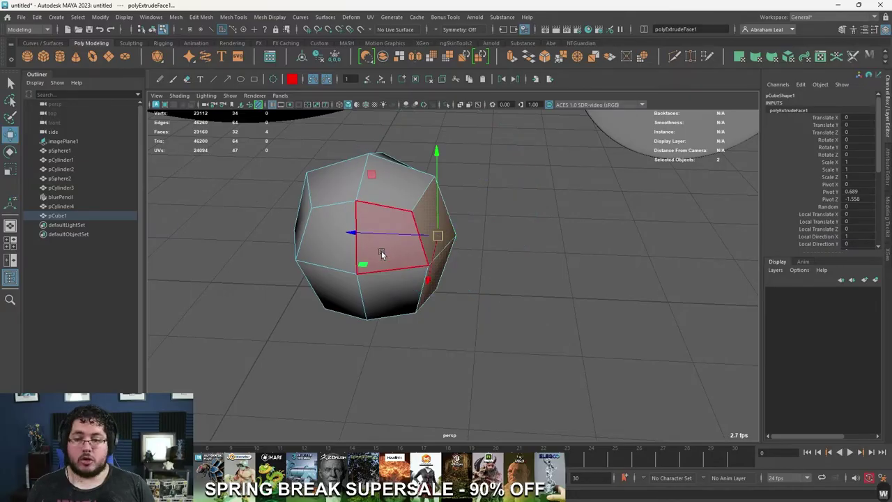
left_click_drag(354, 232, 449, 243)
left_click_drag(526, 279, 509, 309, "alt")
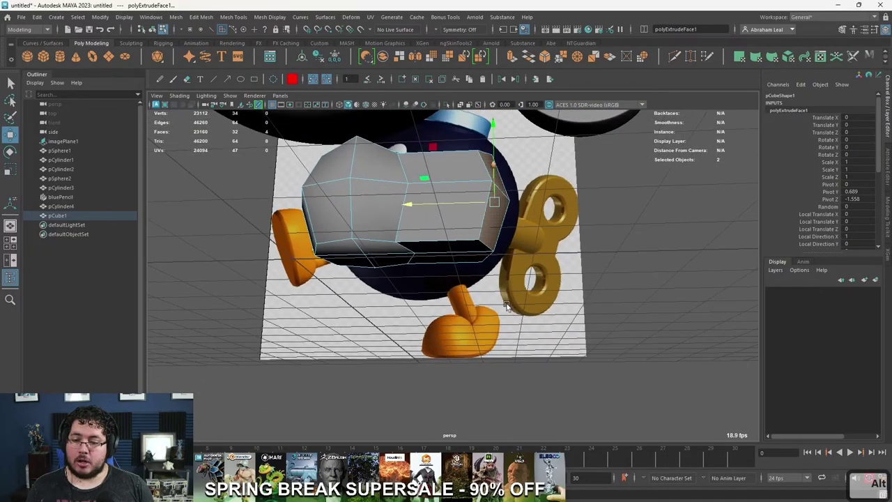
left_click_drag(398, 201, 398, 279, "alt")
Step: Preview the extruded foot smoothed from several angles and return it to unsmoothed display in object mode
key("3")
right_click_drag(464, 276, 508, 201)
left_click(508, 202)
left_click_drag(494, 317, 480, 301, "alt")
left_click(480, 299)
key("1")
left_click_drag(523, 364, 478, 299, "alt")
left_click_drag(479, 258, 375, 321, "alt")
left_click_drag(166, 281, 196, 251, "alt")
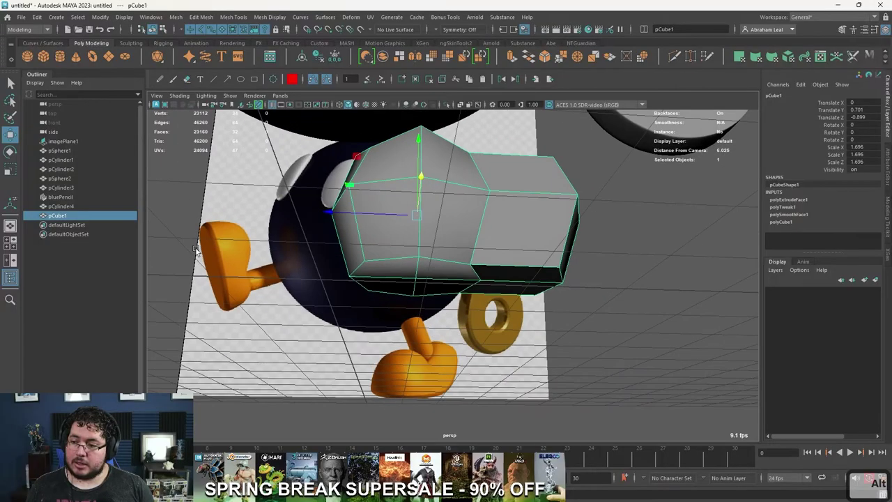
Step: Select the foot's underside faces and extrude them downward by about 0.078 to define the sole
left_click_drag(458, 294, 419, 225, "alt")
right_click_drag(419, 225, 416, 248)
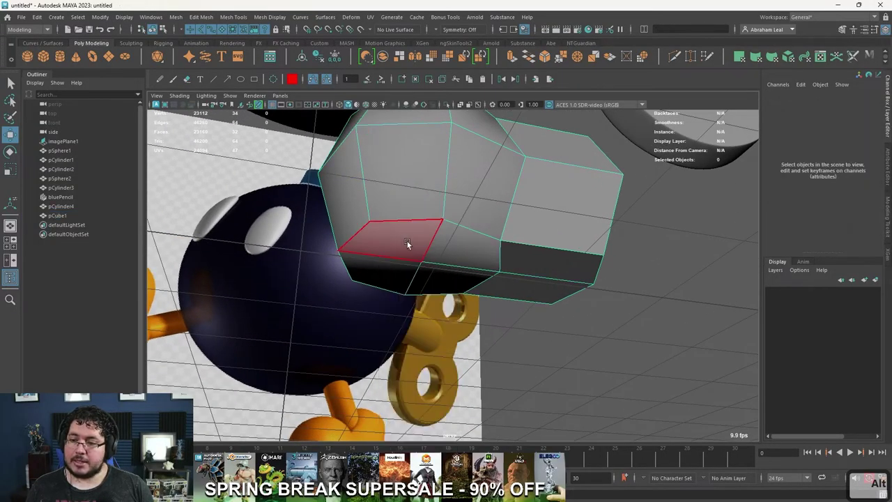
left_click(408, 246)
left_click(464, 252, "shift")
left_click(532, 277, "shift")
left_click(399, 273, "shift")
left_click_drag(398, 273, 454, 311, "alt")
key("ctrl+e")
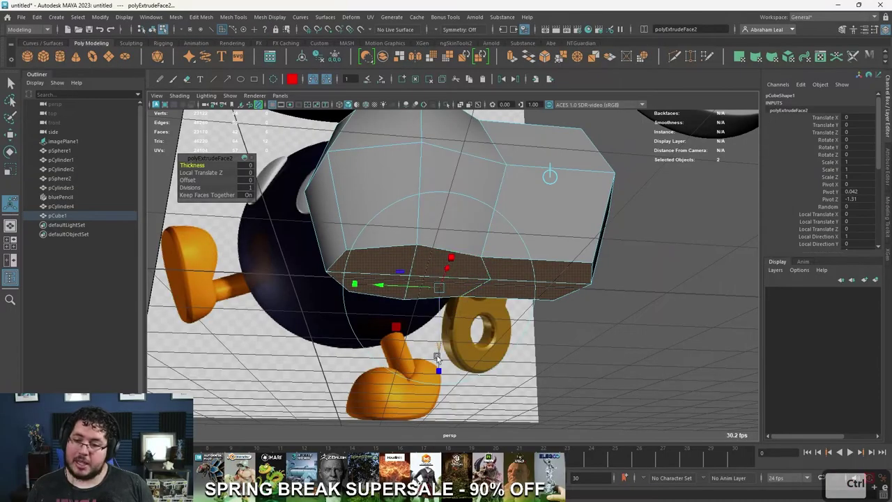
left_click_drag(440, 346, 440, 355)
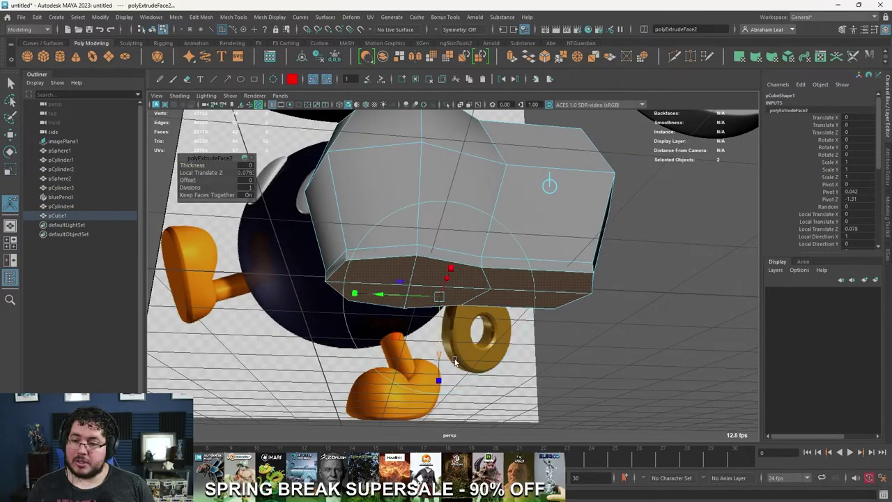
Step: Inspect the foot with its sole in smooth preview and return it to unsmoothed display
key("3")
key("q")
right_click_drag(547, 268, 527, 273)
left_click_drag(527, 274, 594, 308, "alt")
key("1")
key("3")
right_click_drag(590, 249, 635, 215)
left_click(634, 217)
left_click_drag(627, 279, 474, 247, "alt")
left_click(481, 255)
key("1")
Step: Lower the edges across the top middle of the foot to form a dip and preview it smoothed
left_click_drag(530, 311, 472, 219, "alt")
right_click_drag(472, 209, 473, 202)
left_click(472, 202)
left_click_drag(484, 205, 524, 205, "alt")
key("w")
left_click_drag(457, 152, 458, 190)
key("3")
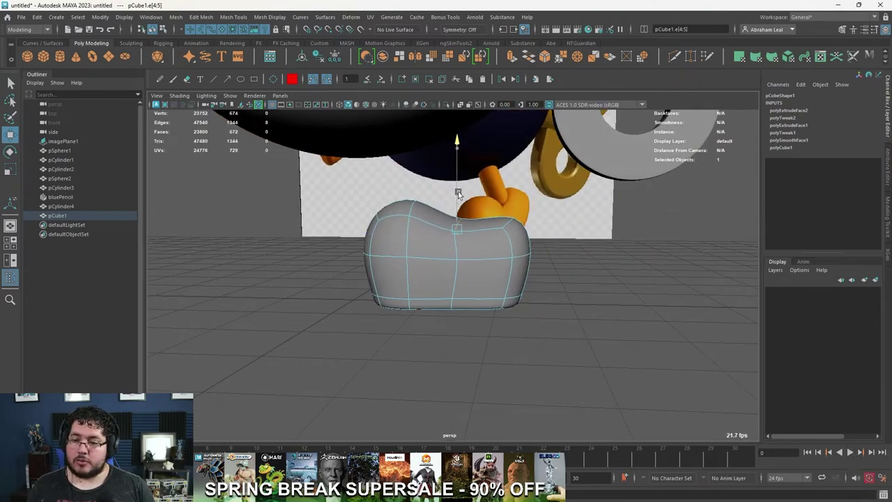
right_click_drag(496, 240, 541, 219)
left_click(549, 198)
left_click_drag(513, 247, 498, 265, "alt")
left_click(497, 264)
Step: Lower the heel's two top rear edges, shift them slightly toward the toe, and preview the foot smoothed in object mode
key("1")
right_click_drag(498, 265, 557, 281, "alt")
right_click_drag(555, 228, 561, 202)
left_click(584, 197)
mouse_move(597, 221)
left_mouse_down("alt")
mouse_move(553, 204)
mouse_move(590, 222)
mouse_move(615, 221)
left_mouse_up("alt")
left_click(549, 198, "shift")
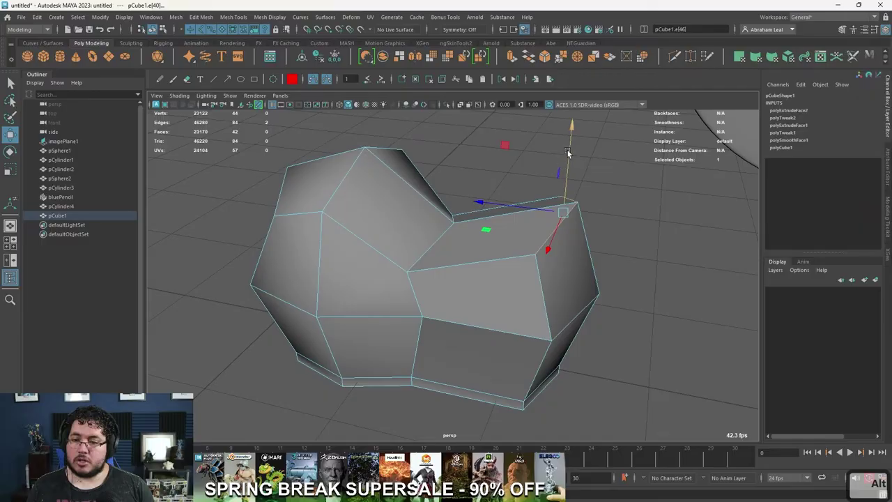
left_click_drag(570, 154, 567, 180)
left_click_drag(480, 223, 453, 219)
key("3")
left_click_drag(638, 310, 563, 225, "alt")
right_click_drag(563, 225, 624, 192)
Step: Widen the foot by scaling it to about 2.14 along X
left_click_drag(494, 246, 575, 237, "alt")
right_click_drag(575, 237, 516, 214, "alt")
left_click(655, 269)
right_click_drag(672, 293, 550, 261, "alt")
mouse_move(481, 255)
left_mouse_down("alt")
mouse_move(385, 280)
mouse_move(563, 301)
mouse_move(481, 263)
left_mouse_up("alt")
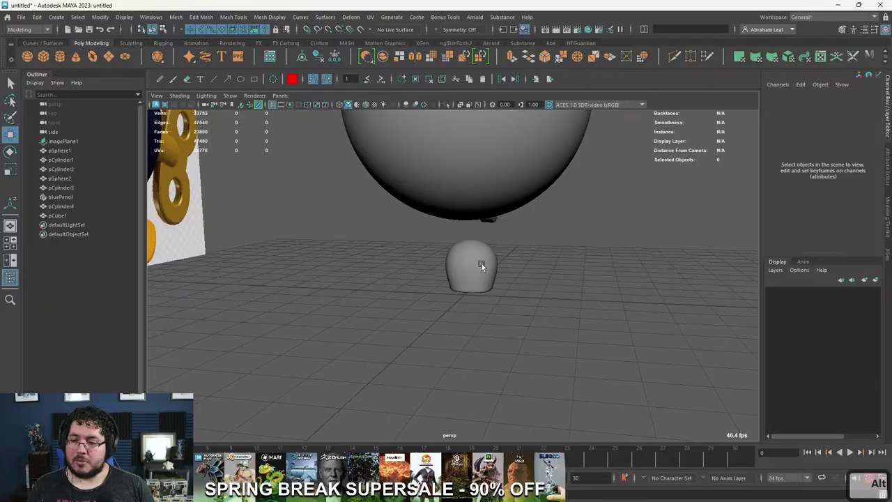
left_click(481, 263)
key("r")
left_click_drag(565, 267, 582, 267)
left_click_drag(638, 278, 445, 288, "alt")
left_click(586, 285)
left_click(444, 289)
left_click_drag(609, 273, 635, 230, "alt")
left_click_drag(421, 268, 542, 298, "alt")
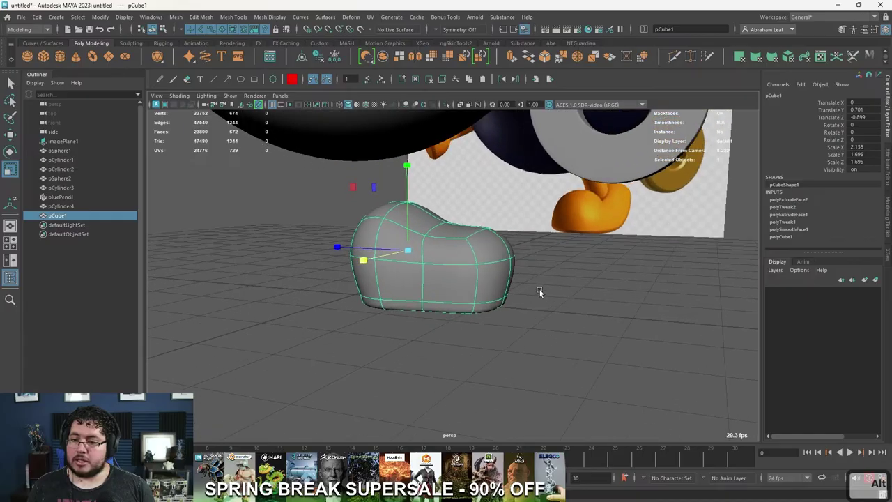
Step: Create a polygon cylinder for the leg, move it back over the heel, and scale it down to about 0.38
left_click(60, 57)
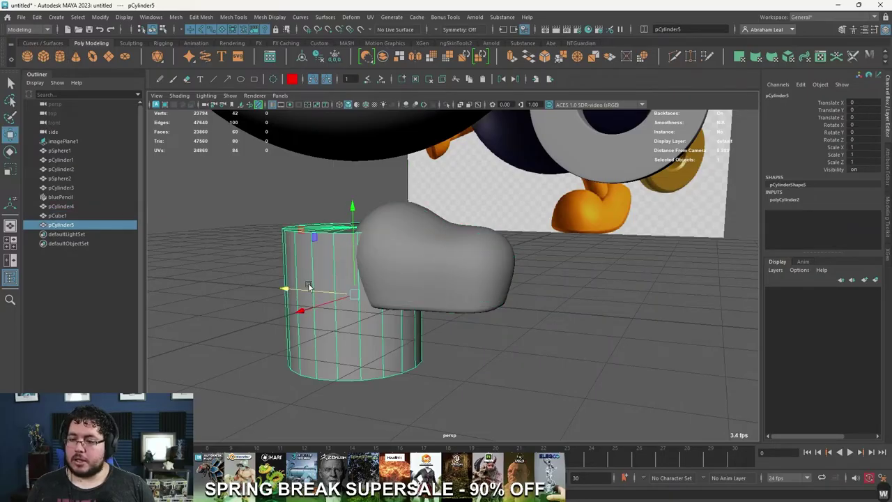
left_click_drag(300, 290, 457, 296)
left_click_drag(501, 237, 500, 180)
key("r")
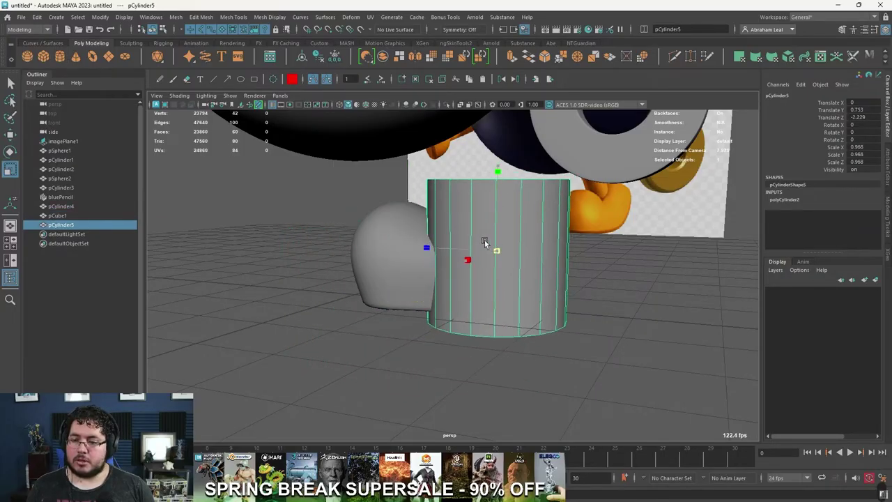
left_click_drag(491, 245, 414, 234)
Step: Position the leg cylinder above the foot's dip in the side view and scale it to about 0.3 wide and 0.76 high
key("space")
left_click_drag(480, 259, 473, 229)
scroll(552, 258, "down", 3)
scroll(551, 260, "up", 7)
key("w")
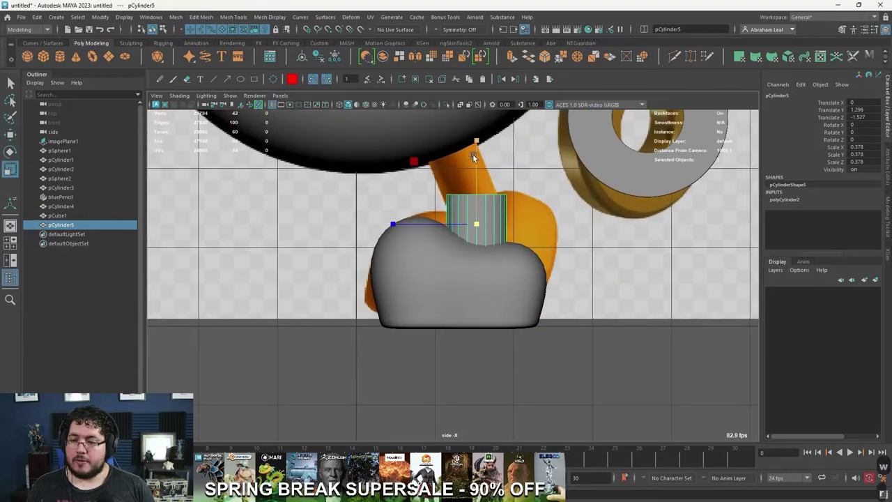
left_click_drag(467, 223, 469, 120)
scroll(471, 168, "up", 3)
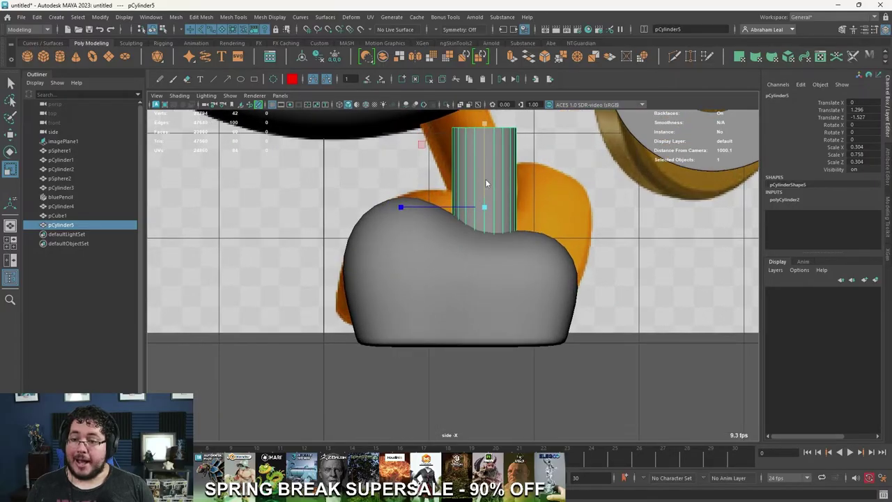
Step: Bevel the leg cylinder's top and bottom edge loops with fraction 0.5 and one segment
right_click_drag(485, 178, 480, 141)
double_click(472, 126)
key("4")
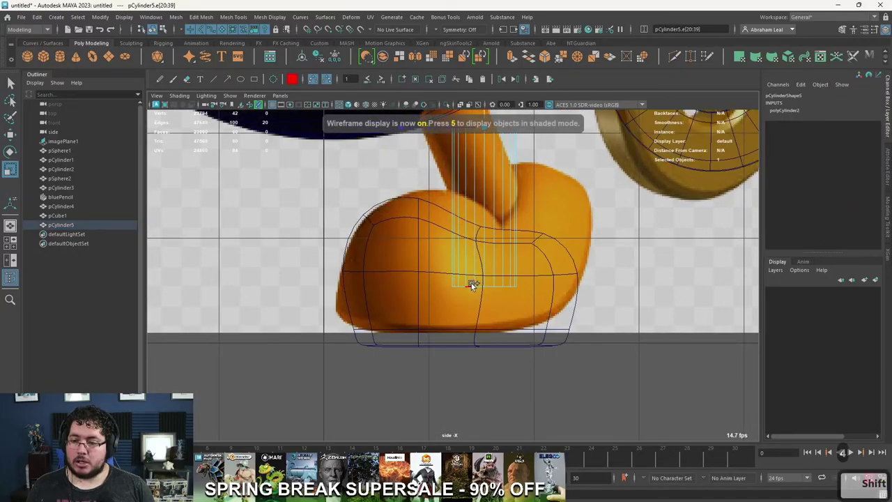
left_click(545, 57)
middle_click_drag(546, 152, 542, 171, "alt")
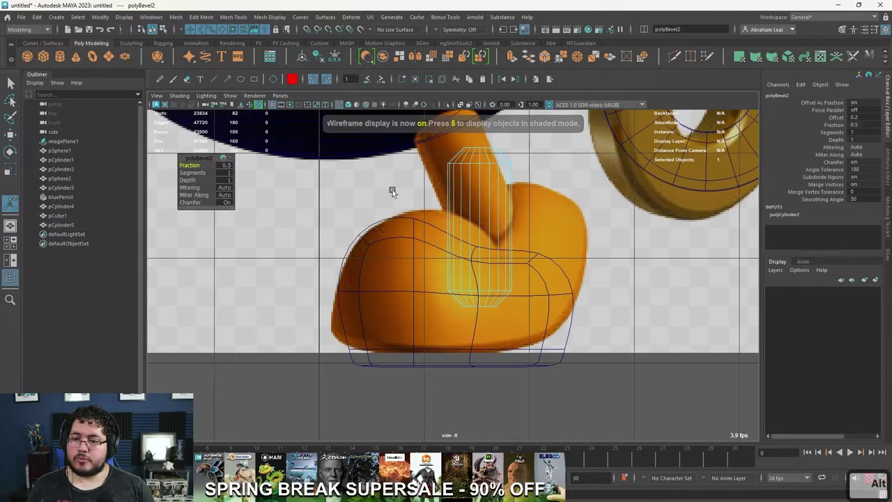
Step: Set the leg cylinder's bevel fraction to 0.2 and show it shaded with smooth mesh preview
left_click_drag(196, 165, 194, 165)
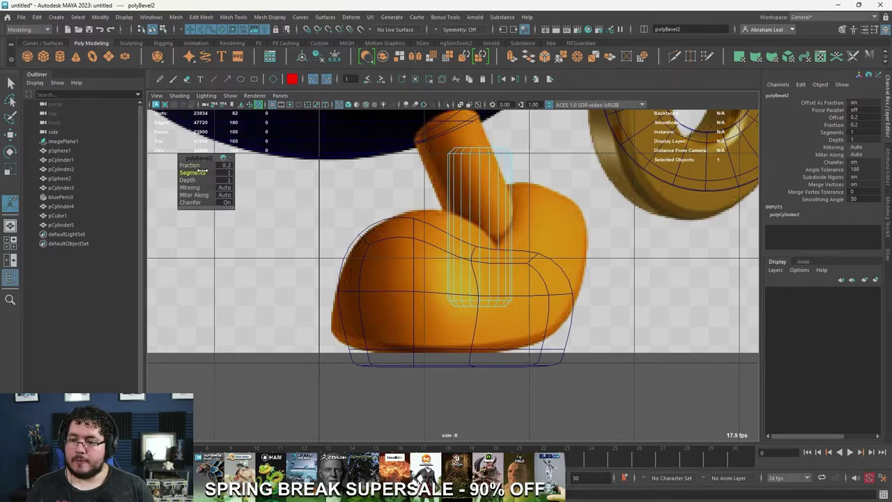
right_click_drag(452, 191, 528, 166)
key("3")
key("5")
left_click(617, 284)
Step: Tilt the leg cylinder and move it to line up with the reference's rear leg in the side view
right_click_drag(617, 283, 441, 220, "alt")
middle_click_drag(442, 221, 428, 227, "alt")
scroll(427, 228, "up", 5)
left_click(435, 255)
key("w")
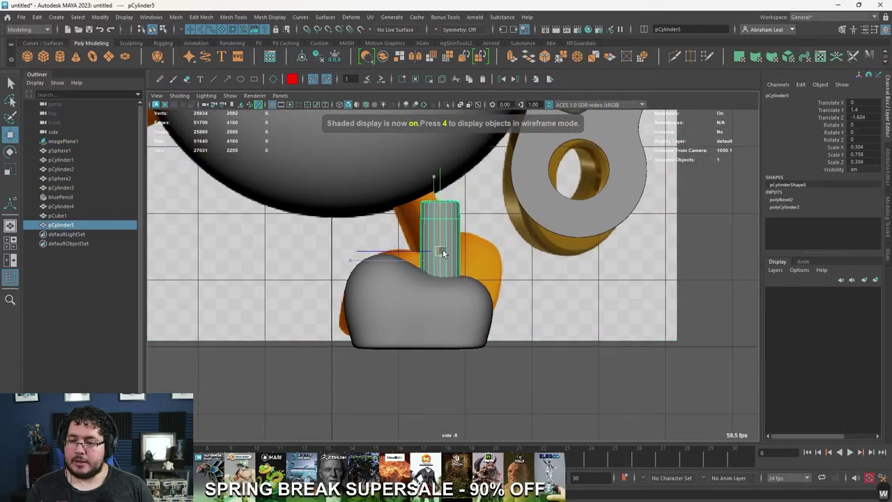
key("e")
left_click_drag(425, 147, 468, 177)
key("w")
left_click_drag(435, 232, 430, 234)
left_click(457, 309)
left_click_drag(391, 299, 400, 287)
key("e")
left_click_drag(450, 229, 422, 208)
key("ctrl+z")
key("w")
left_click_drag(401, 286, 404, 303)
key("ctrl+z")
key("ctrl+z")
right_click_drag(436, 258, 363, 258, "alt")
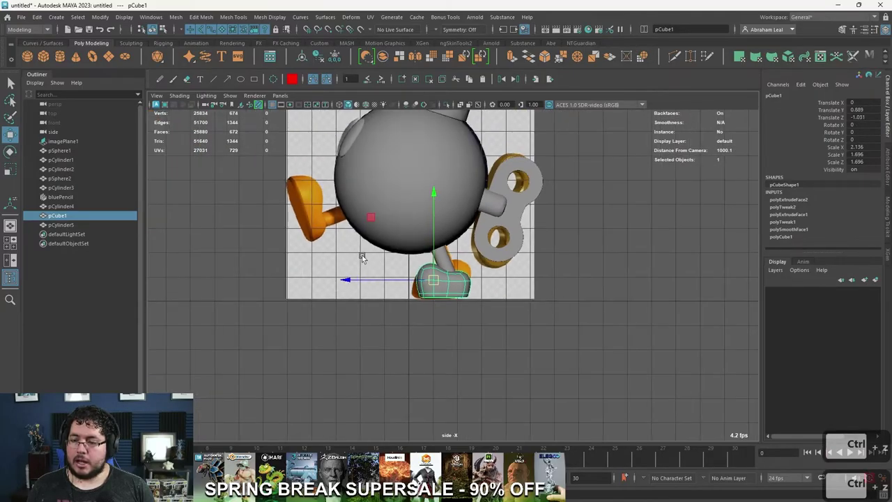
Step: Move the foot onto the reference's raised front foot, rotate it about -66.8° around X, and scale it to about 2.48 × 1.85 × 1.97
scroll(361, 258, "up", 3)
left_click_drag(513, 300, 321, 185)
key("e")
key("w")
key("r")
left_click_drag(392, 151, 386, 153)
Step: Reposition the foot's toe-corner vertices so the smoothed outline follows the reference's raised front foot
scroll(320, 176, "up", 3)
middle_click_drag(319, 176, 393, 267, "alt")
scroll(373, 251, "up", 2)
key("1")
middle_click_drag(263, 210, 387, 250, "alt")
right_click_drag(401, 232, 355, 212)
left_click_drag(386, 216, 338, 270)
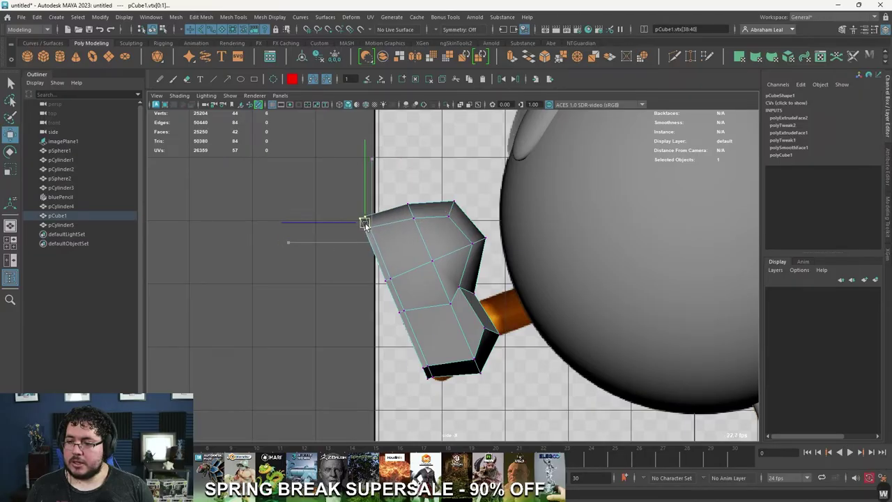
key("3")
key("4")
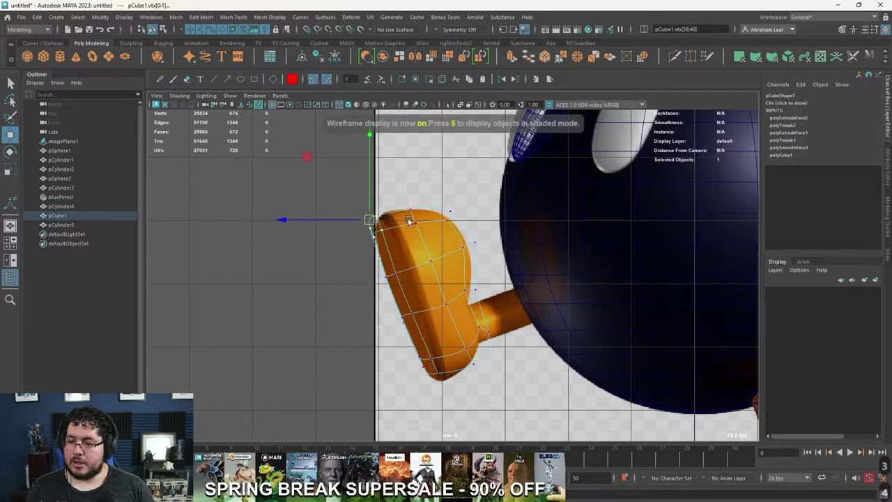
left_click_drag(371, 219, 370, 216)
key("5")
scroll(435, 286, "down", 5)
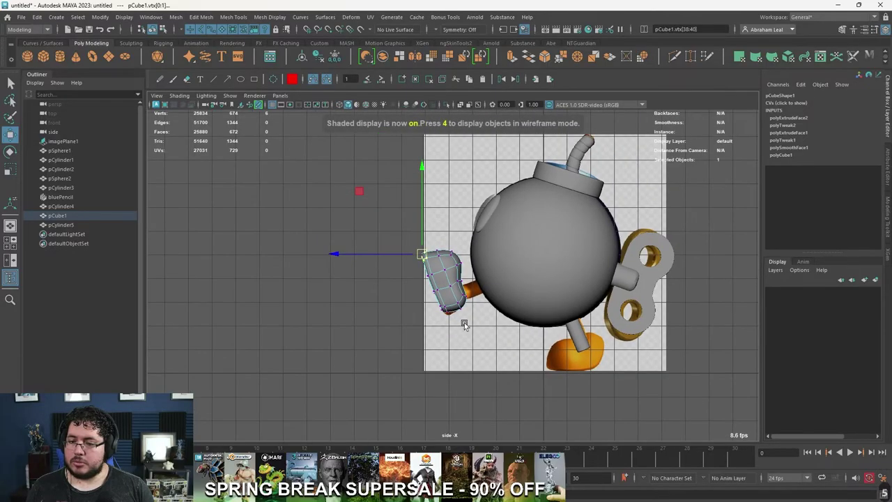
Step: Fine-tune the raised foot's selected vertices against the reference and restore its smooth mesh preview
middle_click_drag(462, 324, 431, 283, "alt")
scroll(409, 265, "up", 6)
left_click_drag(335, 252, 322, 279)
key("1")
scroll(328, 273, "down", 5)
key("3")
Step: Move the leg cylinder between the raised foot and the body and rotate it about -71.2° around X
scroll(365, 290, "up", 3)
left_click(605, 314)
left_click_drag(606, 314, 427, 243)
key("e")
mouse_move(454, 202)
left_mouse_down()
mouse_move(490, 226)
mouse_move(465, 267)
left_mouse_up()
key("w")
mouse_move(429, 235)
left_mouse_down()
mouse_move(447, 248)
mouse_move(416, 167)
mouse_move(406, 183)
left_mouse_up()
Step: In the perspective view, select the foot and leg cylinder together and move them sideways to about -1.42 in X
key("5")
key("space")
right_click_drag(406, 182, 460, 272, "alt")
key("q")
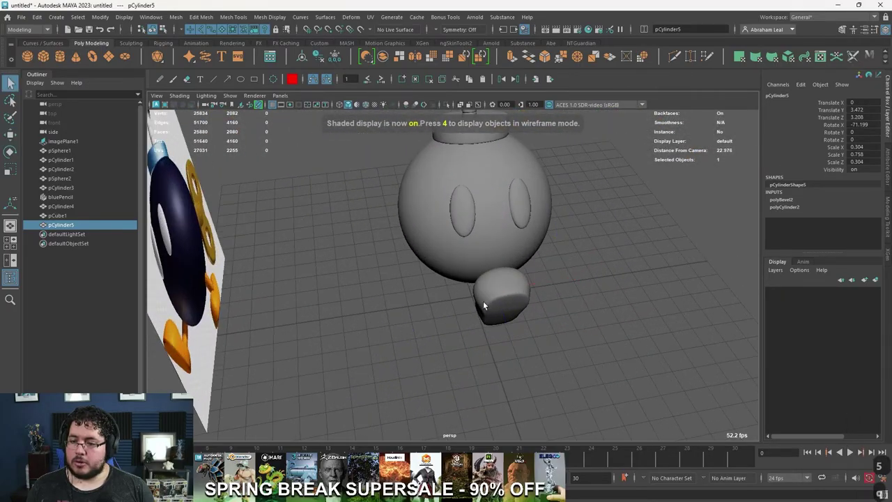
key("q")
left_click(484, 304, "shift")
key("w")
left_click_drag(562, 280, 459, 364, "alt")
middle_click_drag(458, 364, 434, 289, "alt")
right_click_drag(433, 289, 482, 321, "alt")
left_click_drag(490, 330, 406, 202)
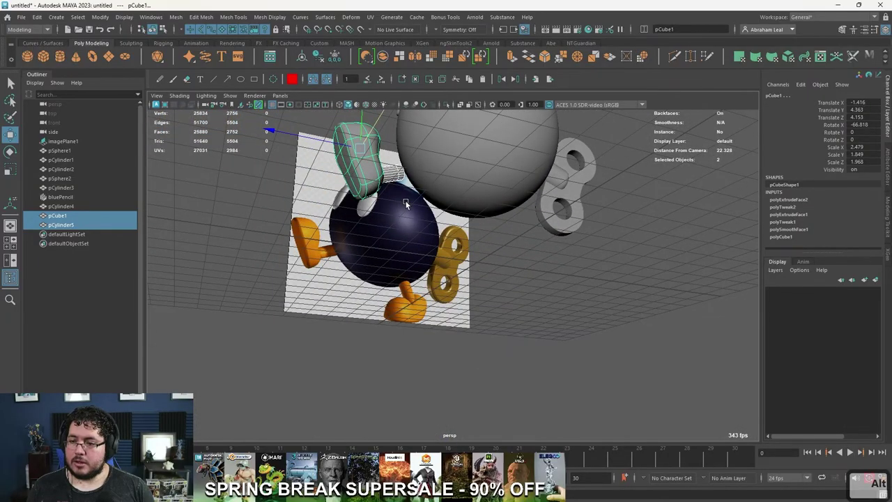
Step: Lengthen the front leg cylinder to about 1.19 in Scale Y so it reaches into the body
middle_click_drag(406, 203, 464, 285, "alt")
right_click_drag(463, 286, 541, 393, "alt")
left_click(435, 262)
left_click_drag(436, 263, 432, 349, "alt")
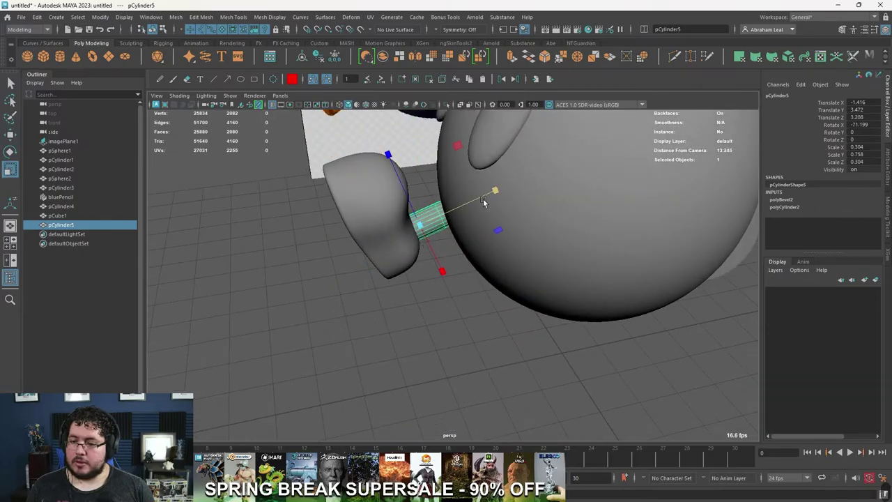
left_click_drag(529, 178, 529, 179)
left_click_drag(529, 179, 469, 299, "alt")
Step: Duplicate the foot and leg cylinder and move the copies to the body's other side at about 1.57 in X
left_click(547, 312)
left_click(423, 270)
left_click(430, 254, "shift")
key("ctrl+d")
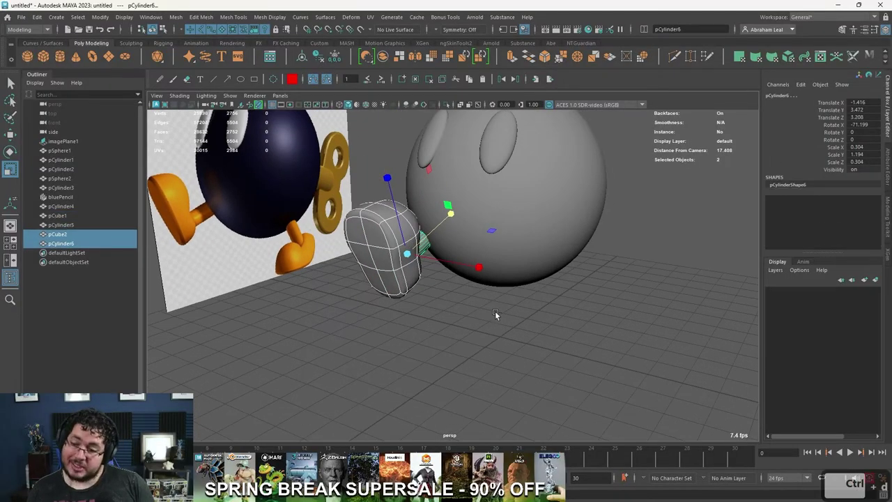
key("w")
left_click_drag(469, 268, 587, 336)
Step: In the side view, move the duplicated foot and leg onto the reference's rear foot and rotate the foot to about 2.9° around X
key("space")
left_click(619, 298)
left_click_drag(614, 292, 595, 272)
key("space")
scroll(484, 273, "up", 5)
middle_click_drag(434, 242, 389, 233, "alt")
left_click_drag(376, 217, 568, 315)
key("e")
left_click_drag(528, 234, 509, 326)
key("w")
left_click_drag(528, 277, 536, 310)
key("e")
left_click_drag(550, 228, 562, 234)
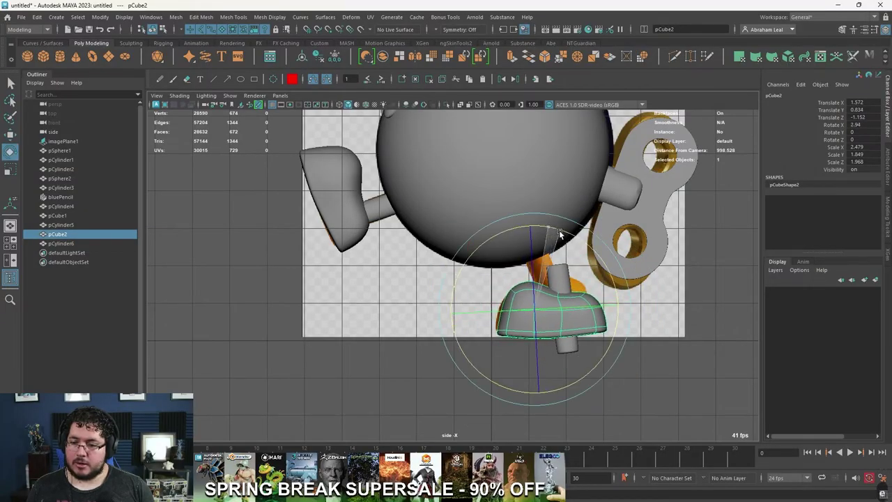
Step: Rotate and raise the rear foot's heel vertices to match the lifted heel in the reference, and preview it smoothed
scroll(694, 365, "up", 4)
key("1")
middle_click_drag(663, 362, 549, 311, "alt")
scroll(594, 269, "up", 3)
right_click_drag(594, 269, 565, 266)
mouse_move(573, 264)
left_mouse_down()
mouse_move(589, 281)
mouse_move(569, 248)
left_mouse_up()
key("w")
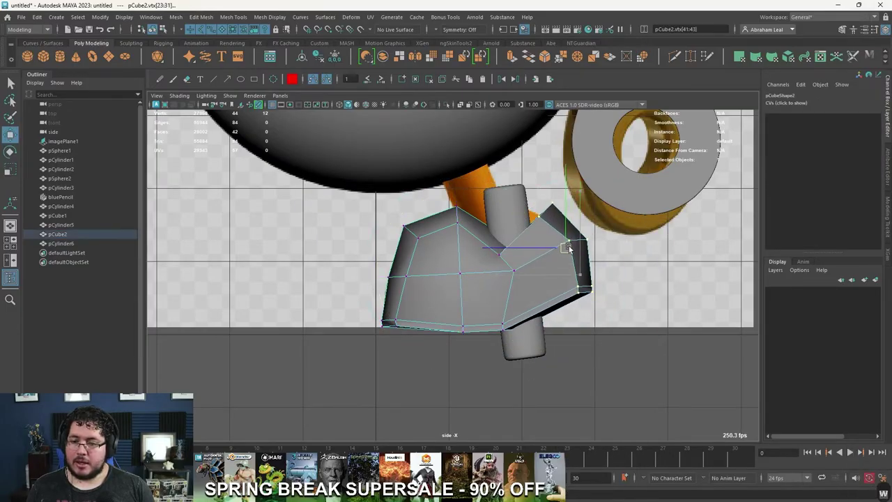
key("e")
left_click_drag(533, 181, 517, 190)
key("w")
mouse_move(568, 248)
left_mouse_down()
mouse_move(554, 249)
mouse_move(559, 240)
left_mouse_up()
key("3")
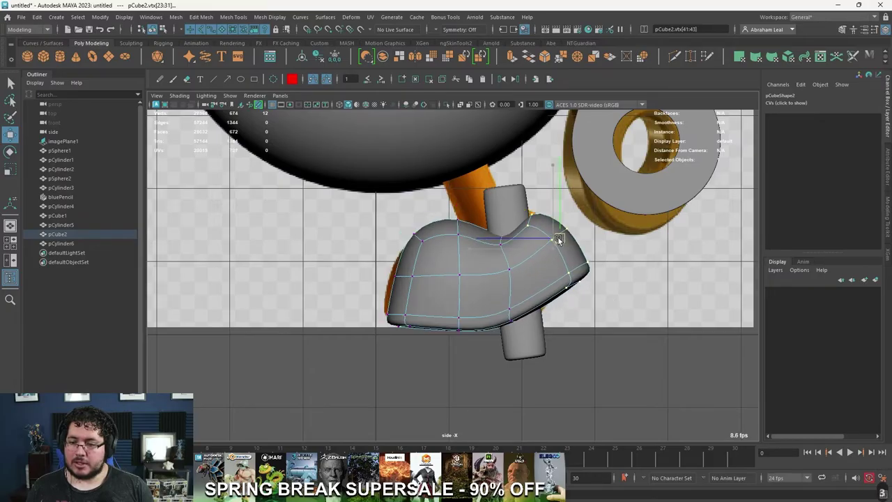
Step: Move the duplicated leg cylinder up between the rear foot and body and tilt it to about 27.4° around X
left_click(599, 351)
left_click(521, 339)
left_click_drag(518, 279, 488, 202)
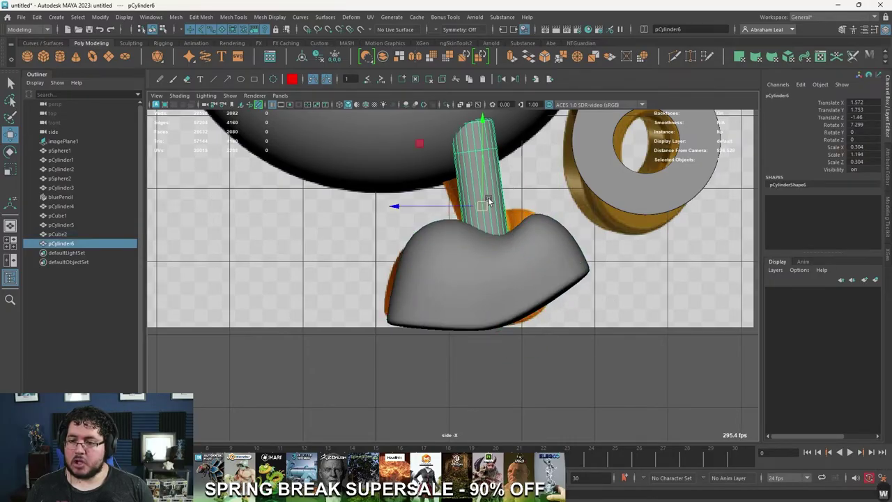
key("e")
left_click_drag(534, 147, 506, 141)
key("w")
left_click_drag(482, 207, 481, 202)
key("e")
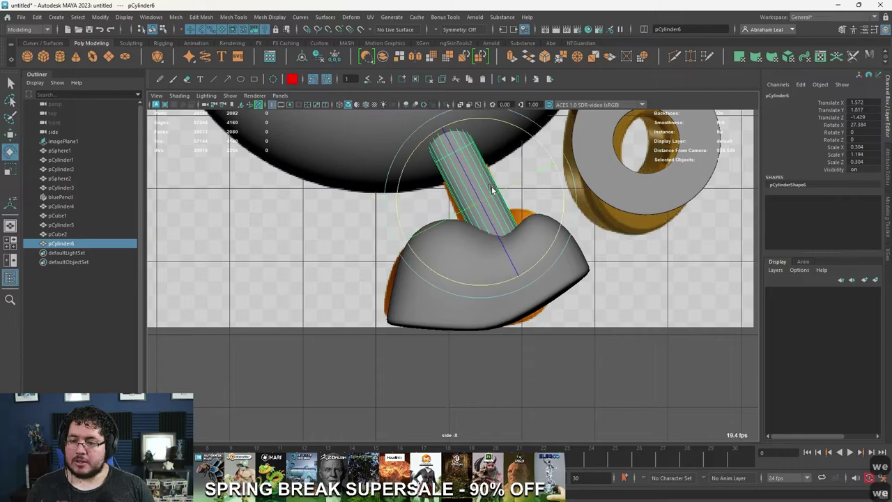
Step: Fine-tune the rear leg cylinder's tilt and position to line up with the reference leg
left_click_drag(527, 133, 534, 138)
key("w")
left_click_drag(480, 200, 471, 194)
key("e")
left_click_drag(531, 161, 530, 151)
key("w")
left_click_drag(481, 198, 479, 199)
key("r")
Step: Examine the complete character in the perspective view and compare it with the reference image
key("space")
left_click_drag(503, 256, 522, 261)
left_click(615, 287)
left_click_drag(622, 299, 562, 311, "alt")
scroll(563, 311, "up", 3)
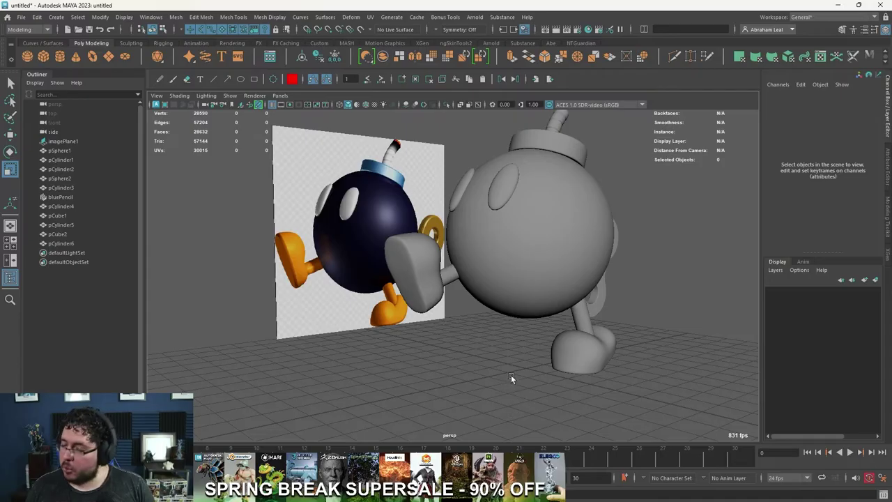
left_click(353, 290)
left_click_drag(354, 290, 415, 291, "alt")
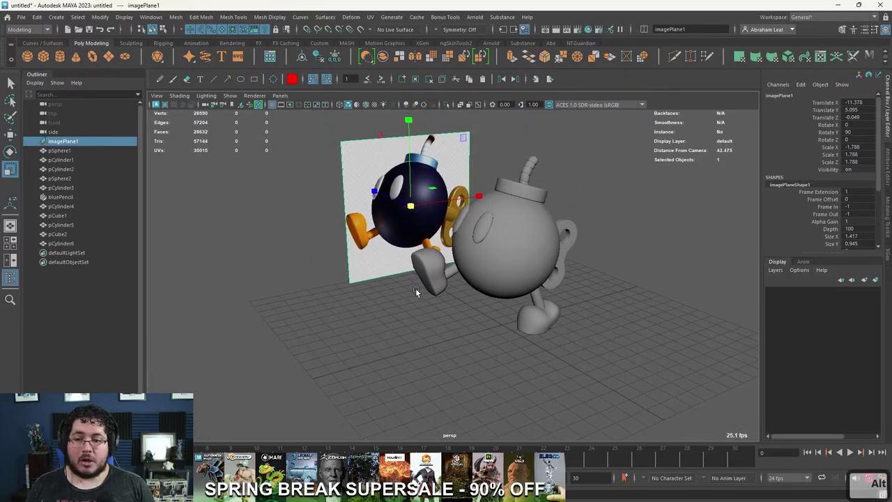
scroll(436, 300, "up", 3)
scroll(483, 328, "down", 5)
left_click(435, 319)
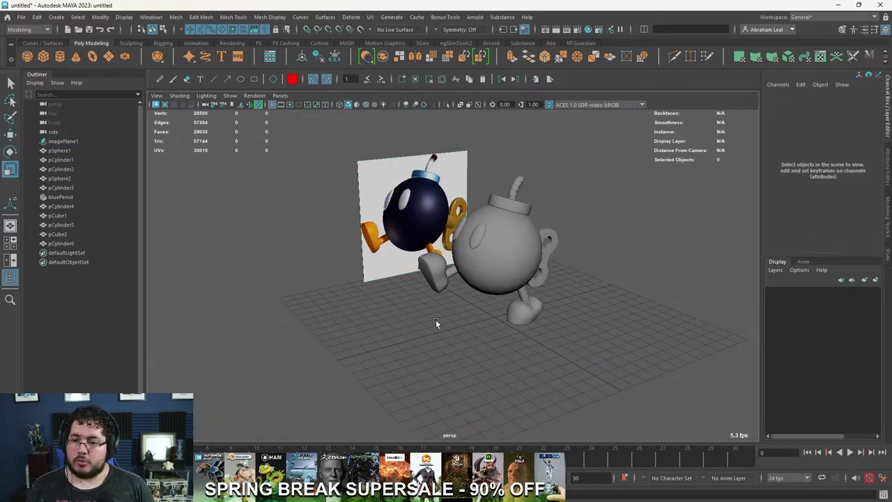
Step: Create a polygon plane under the character and scale it uniformly to 53.1 as the ground
left_click(109, 60)
left_click_drag(495, 318, 886, 319)
left_click_drag(602, 316, 513, 318, "alt")
right_click_drag(513, 318, 578, 349, "alt")
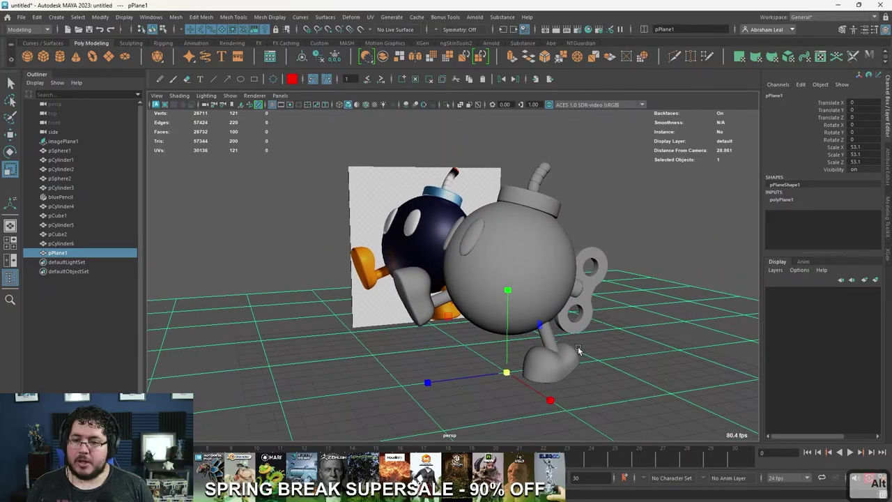
Step: Check the camera framing with the resolution gate and rotate the ground plane to about -21.55° around Y
left_click(290, 103)
right_click_drag(386, 171, 507, 225, "alt")
mouse_move(507, 225)
left_mouse_down("alt")
mouse_move(485, 216)
mouse_move(493, 219)
left_mouse_up("alt")
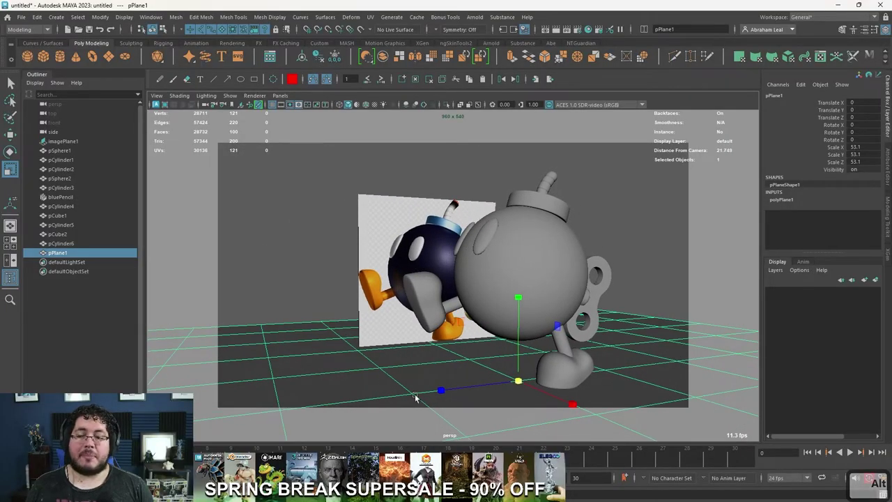
key("e")
mouse_move(453, 408)
left_mouse_down()
mouse_move(484, 412)
mouse_move(454, 412)
mouse_move(464, 395)
left_mouse_up()
key("space")
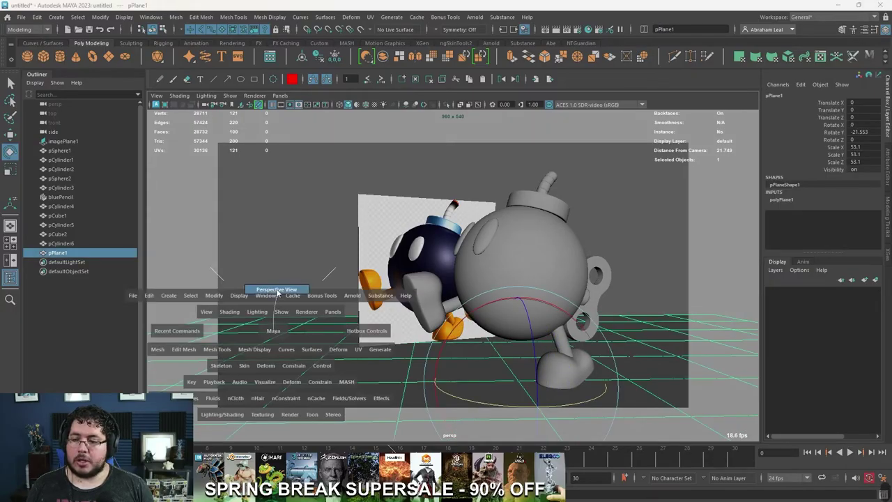
left_click_drag(273, 330, 277, 292)
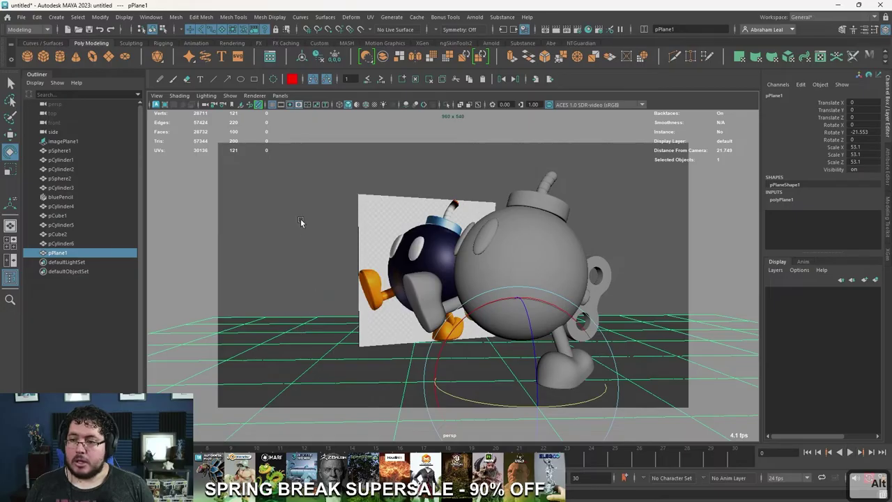
left_click(298, 104)
left_click(298, 104)
left_click(299, 105)
Step: Select the ground plane's rear rows of edges and raise them to form a backdrop wall behind the character
right_click_drag(305, 255, 237, 247, "alt")
left_click_drag(237, 248, 162, 245, "alt")
right_click_drag(261, 235, 262, 212)
left_click(264, 212)
double_click(582, 176, "shift")
right_click_drag(593, 253, 444, 204, "alt")
left_click_drag(444, 204, 524, 192, "alt")
middle_click_drag(449, 214, 541, 227, "alt")
key("w")
left_click_drag(419, 256, 422, 116)
Step: Reposition the edge loop at the backdrop's bend to round the curve, and turn on smooth mesh preview
double_click(418, 335)
left_click_drag(445, 269, 474, 228)
double_click(451, 335)
key("3")
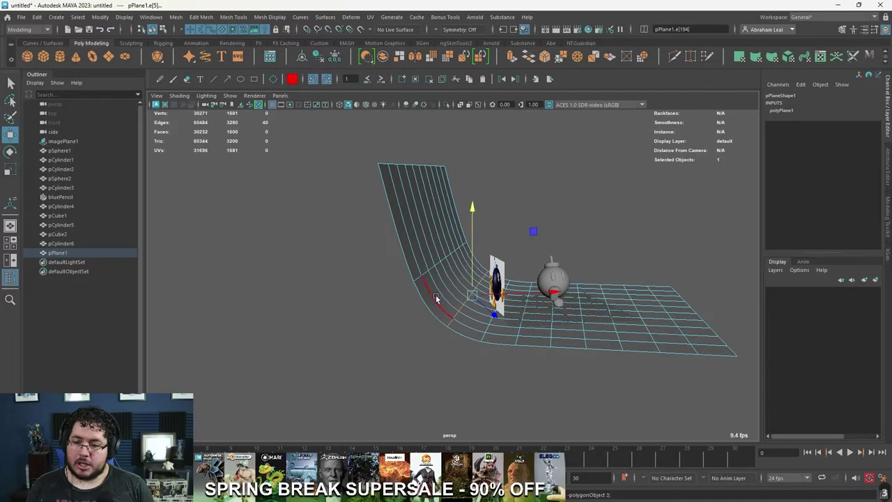
Step: Return the ground backdrop to object mode, compare it with and without smooth mesh preview, and leave the smooth preview on
right_click_drag(646, 290, 715, 225)
left_click(657, 298)
left_click_drag(657, 298, 510, 308, "alt")
key("1")
key("3")
left_click(515, 159)
left_click(623, 313)
left_click(310, 215)
left_click_drag(309, 215, 402, 251, "alt")
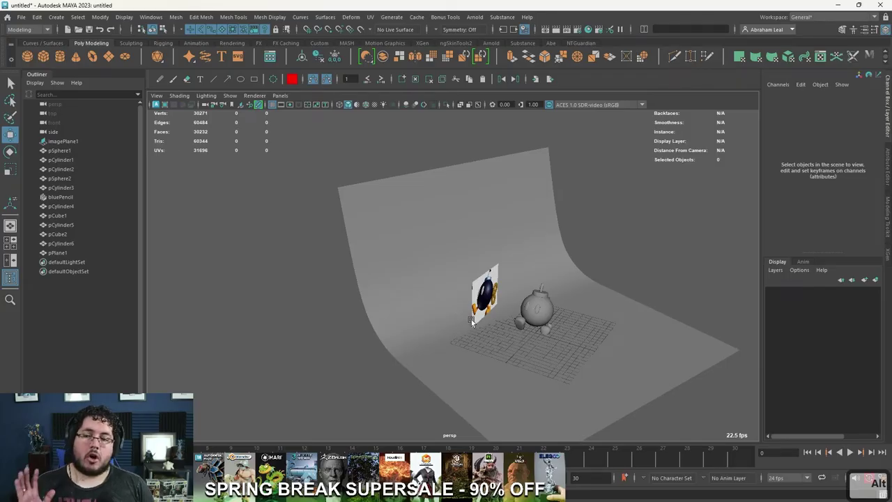
Step: Switch to the web browser, open polyhaven.com in a new tab, and browse its HDRIs
key("super")
mouse_move(457, 490)
left_click(596, 433)
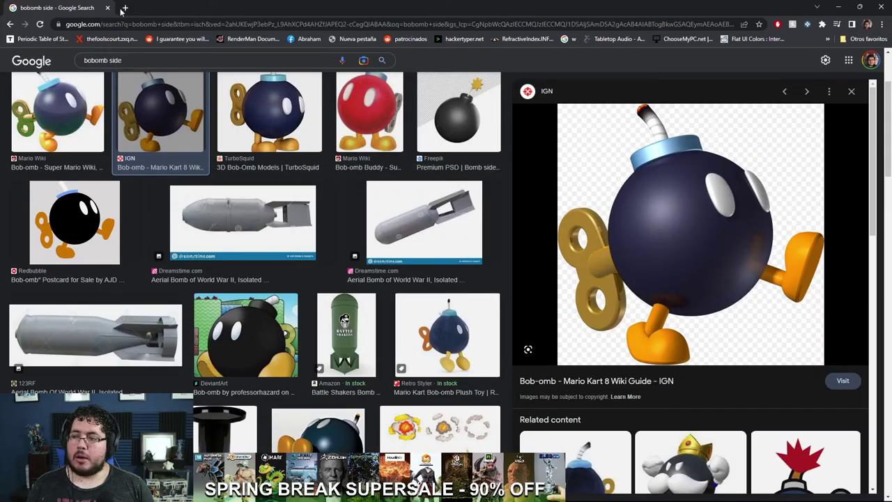
left_click(124, 7)
type("polyha")
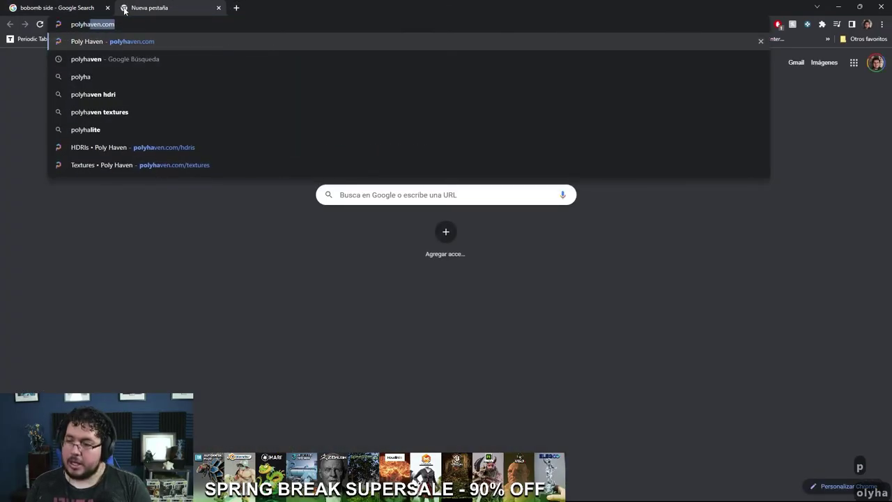
key("Return")
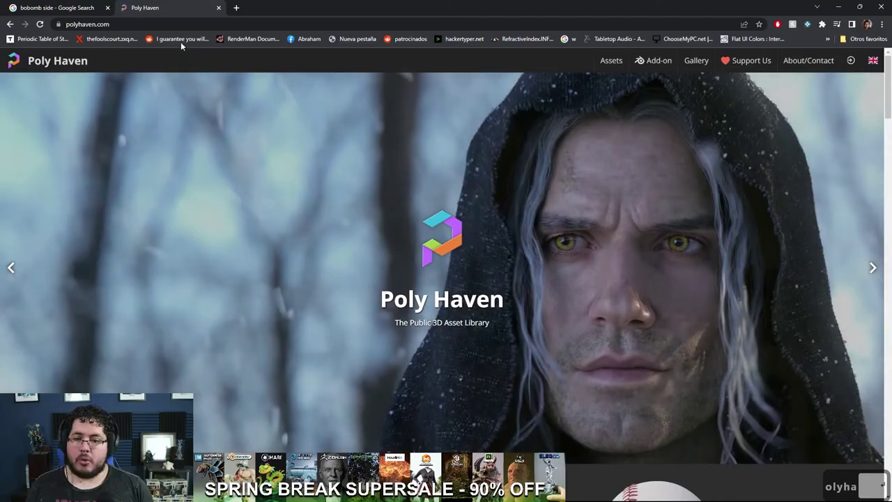
scroll(243, 197, "down", 3)
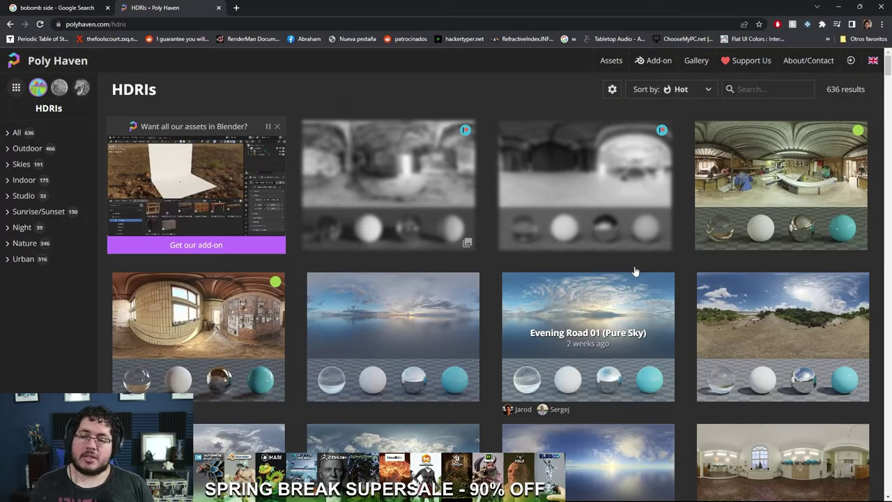
scroll(635, 271, "down", 1)
scroll(635, 271, "down", 2)
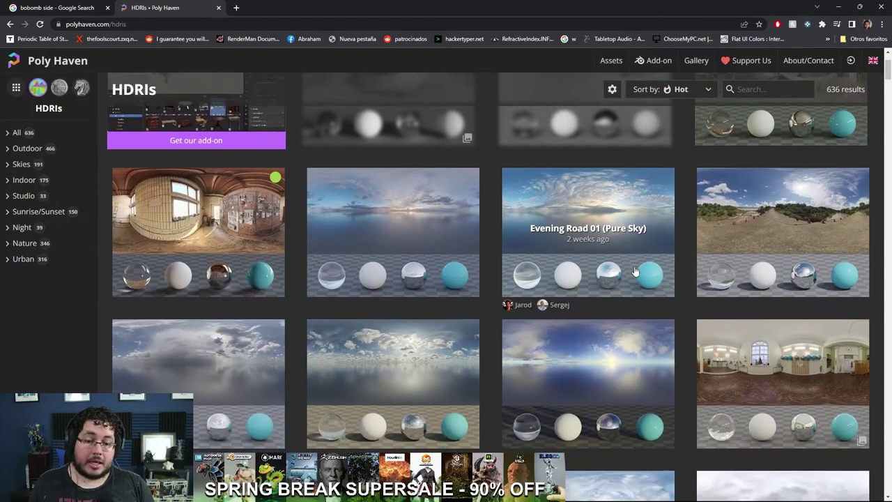
Step: Open the Distribution Board HDRI and download it at 4K in EXR format
left_click(221, 199)
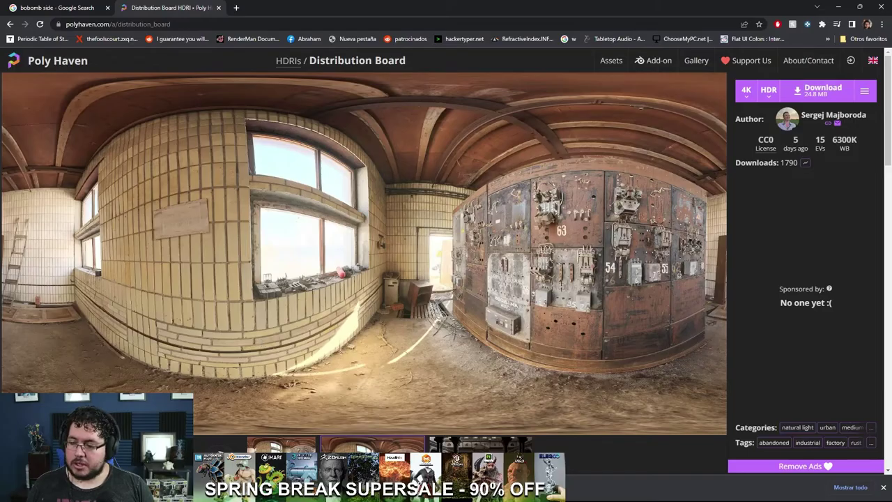
left_click(769, 91)
left_click(771, 129)
left_click(803, 92)
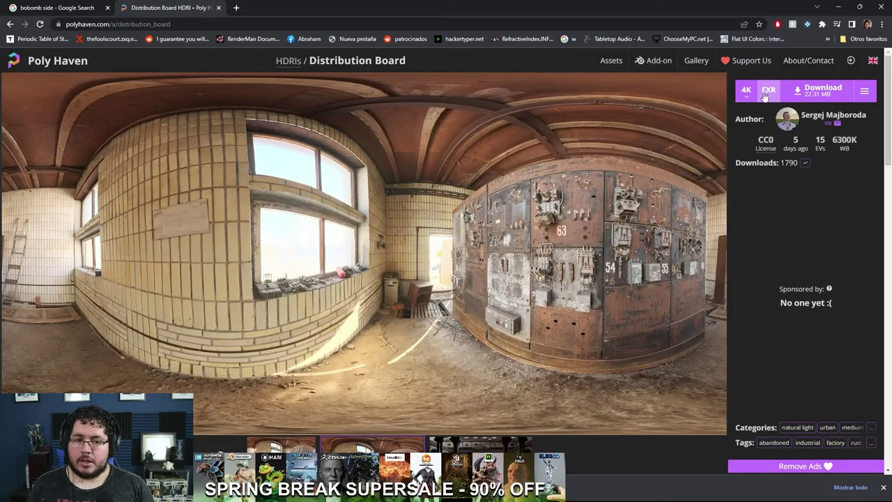
Step: Switch back to Maya and add an Arnold Skydome Light to the scene
left_click(839, 7)
left_click_drag(622, 204, 599, 200, "alt")
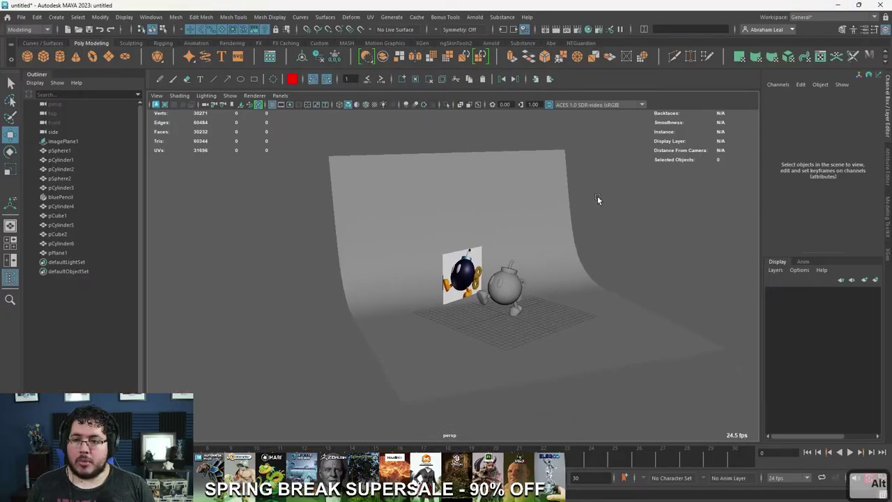
left_click(476, 17)
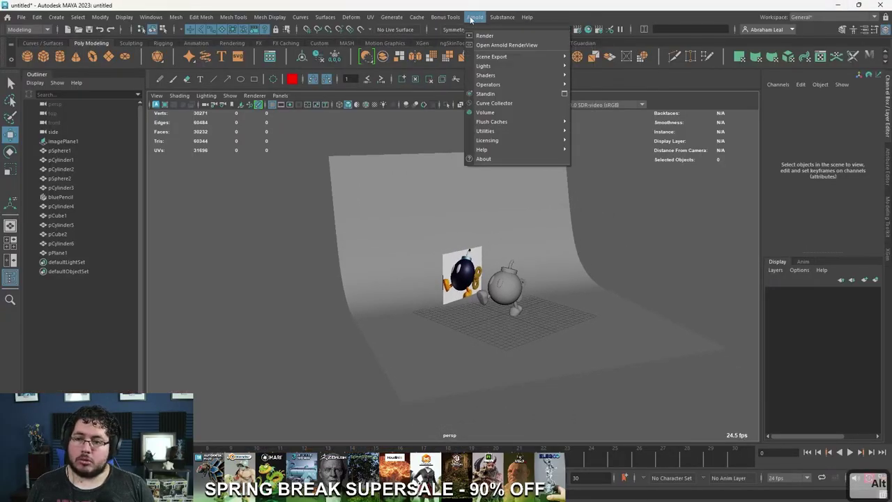
mouse_move(519, 66)
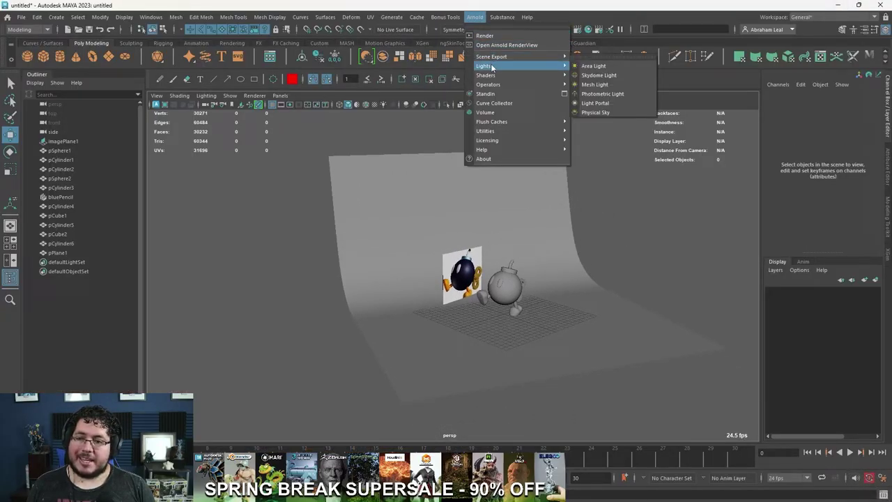
left_click(603, 76)
left_click_drag(571, 278, 545, 276, "alt")
right_click_drag(544, 276, 626, 326, "alt")
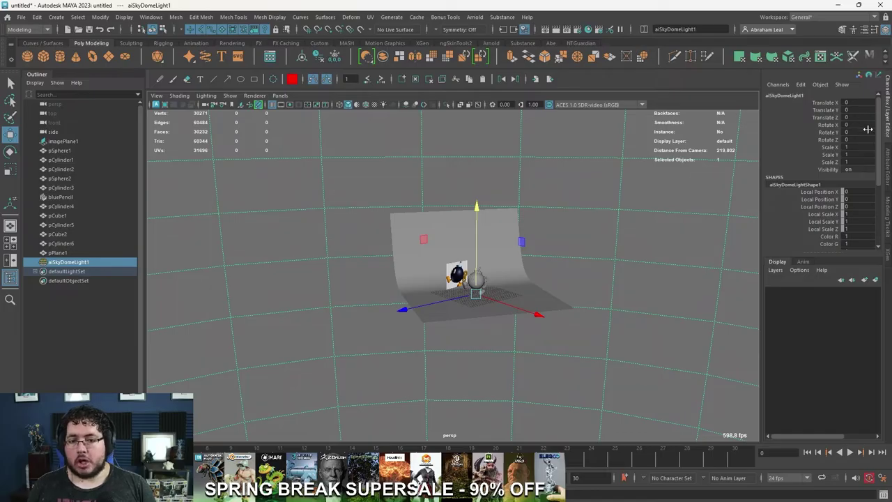
Step: Connect a File texture to the skydome light's color and load distribution_board_4k.exr from the Downloads folder
left_click(887, 161)
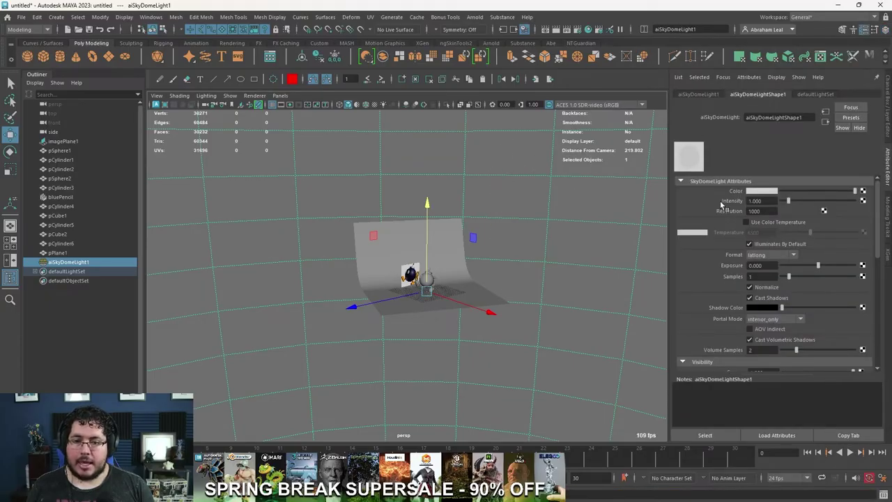
left_click(863, 191)
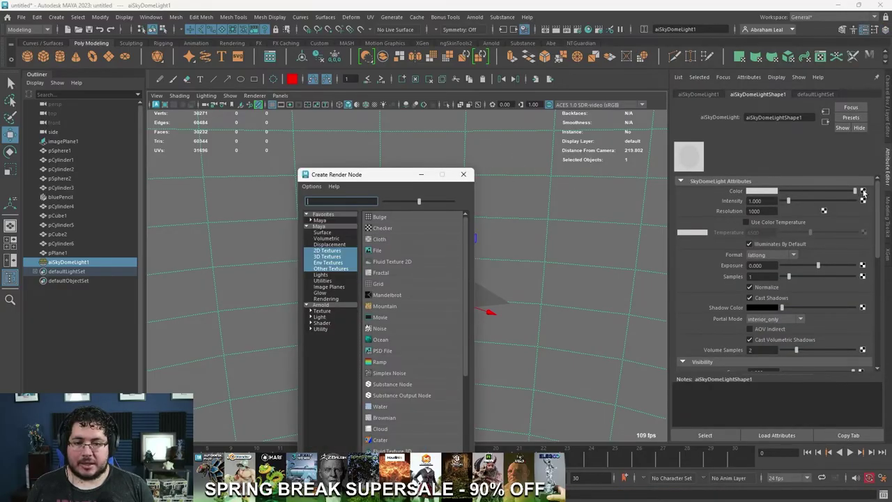
left_click(379, 251)
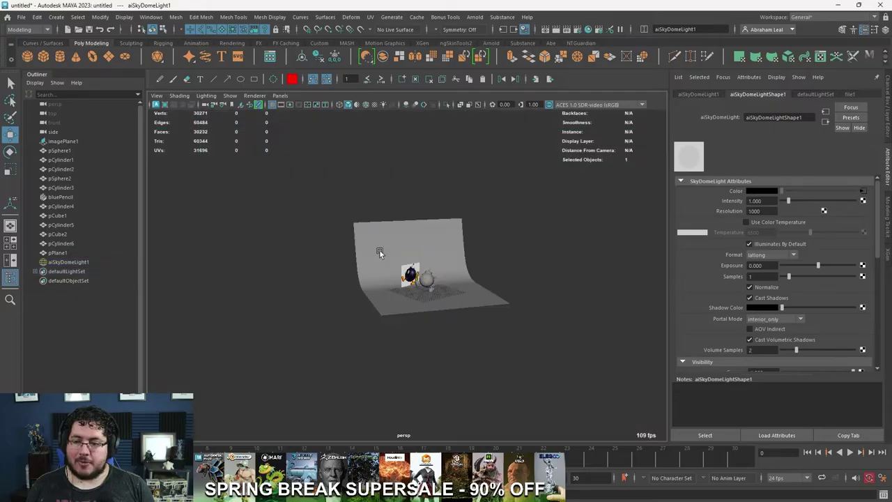
left_click(865, 222)
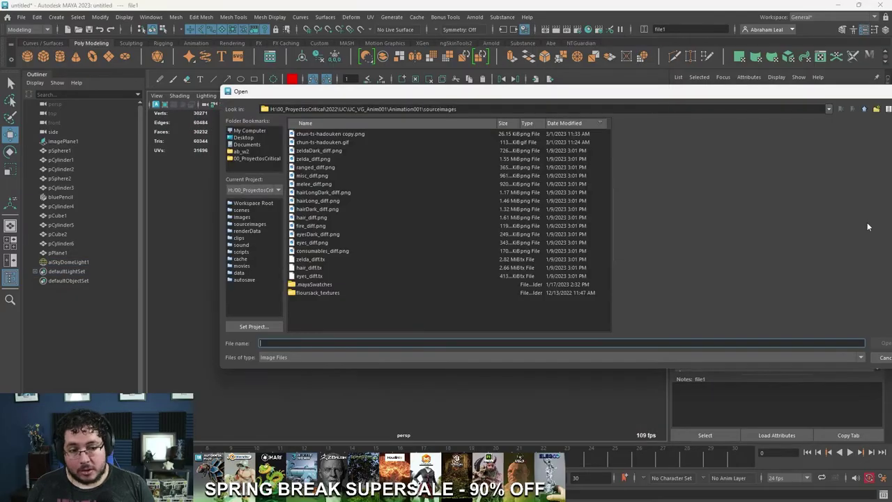
left_click(244, 153)
double_click(307, 141)
left_click(320, 137)
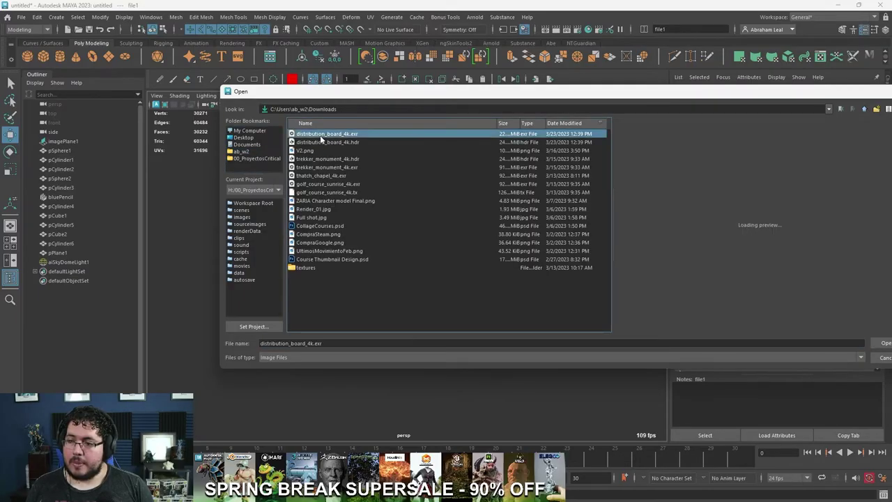
left_click(883, 343)
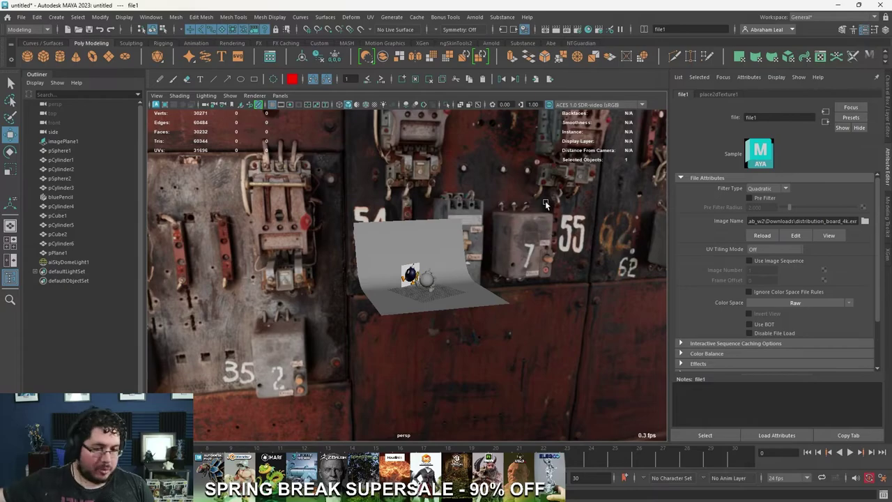
Step: Frame the character against the backdrop and create a new camera in the scene
left_click_drag(538, 238, 428, 264, "alt")
key("f")
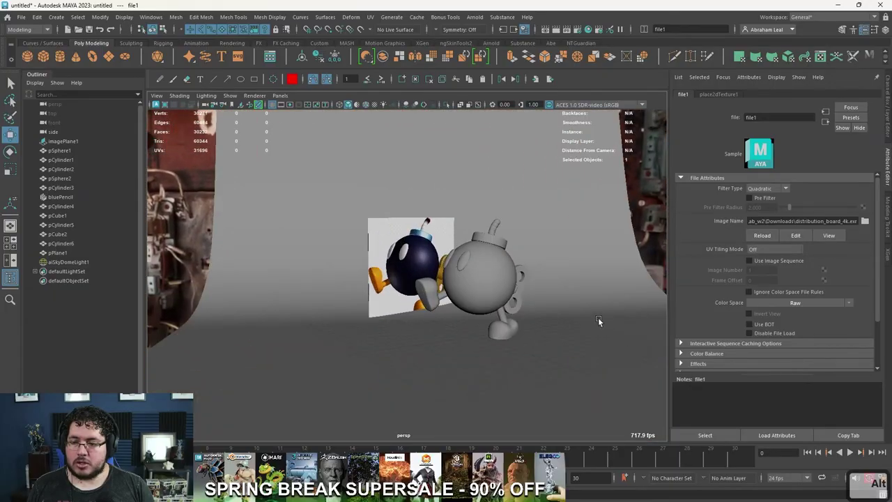
left_click_drag(598, 317, 498, 300, "alt")
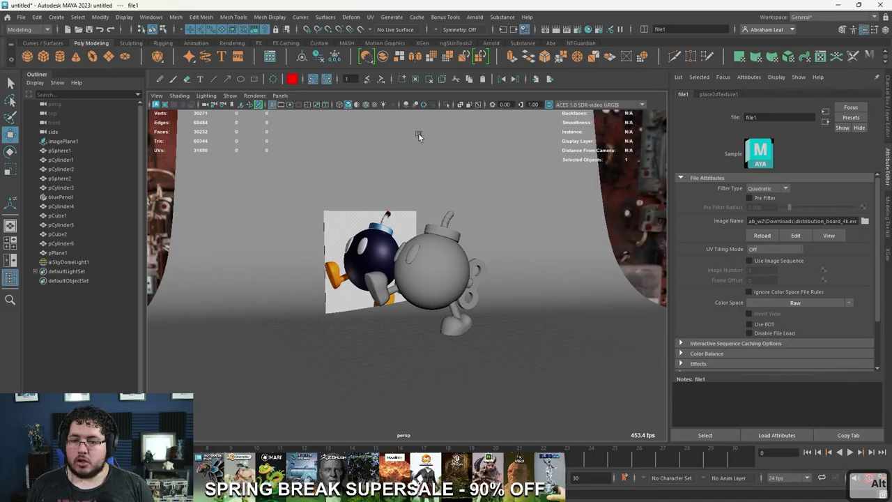
left_click(237, 43)
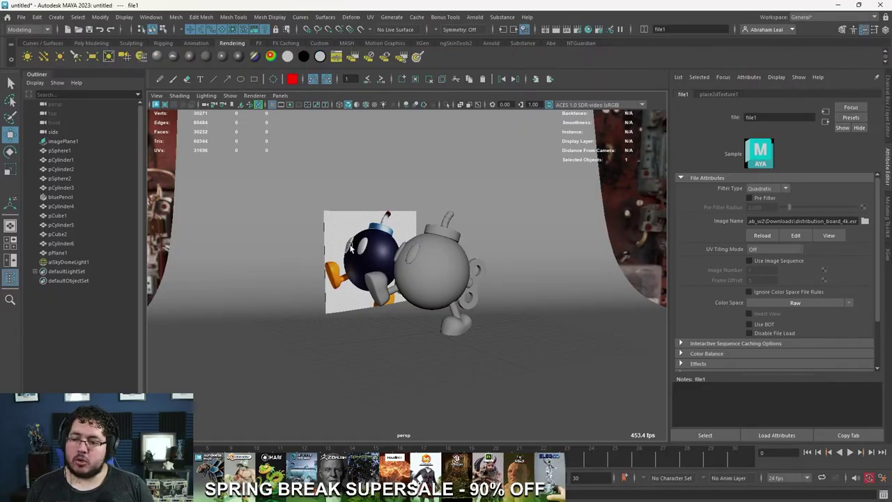
left_click_drag(346, 245, 419, 246, "alt")
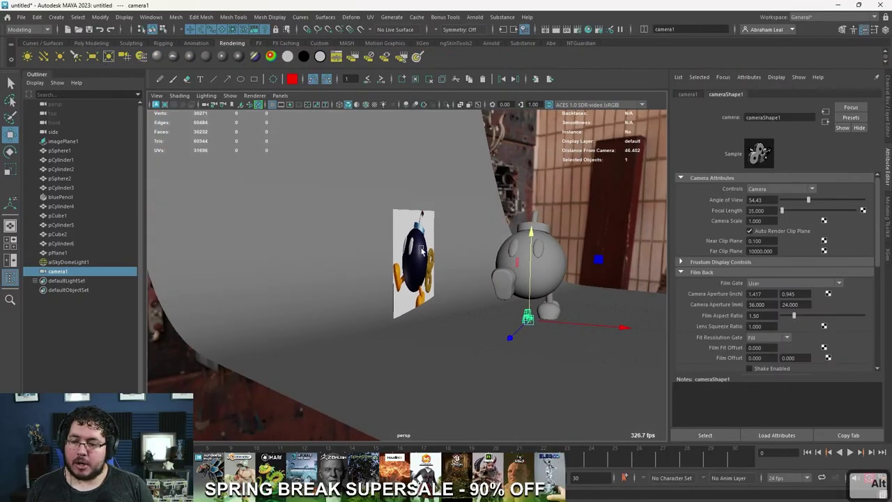
Step: Move the new camera away from the origin, raise it, and place it on the open side of the backdrop
left_click_drag(550, 276, 457, 294, "alt")
left_click_drag(521, 309, 582, 309)
left_click(536, 257)
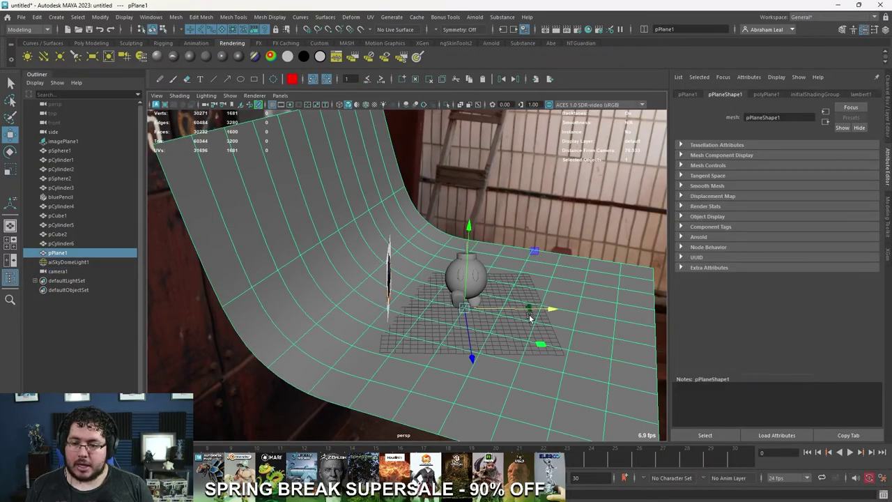
key("q")
left_click(531, 311)
key("w")
left_click_drag(534, 270, 539, 230)
left_click_drag(541, 286, 551, 309)
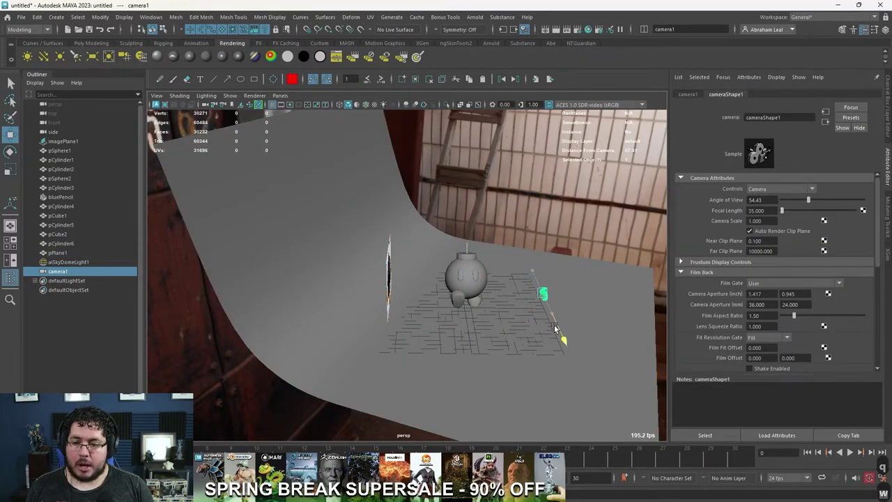
Step: Look through the new camera, turn on the resolution gate, and frame the character inside it
left_click(282, 98)
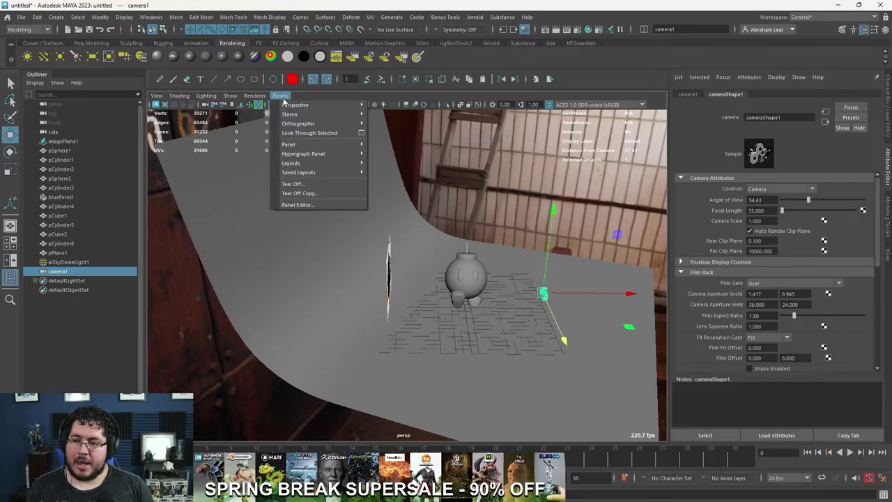
left_click(299, 134)
left_click_drag(394, 211, 432, 227, "alt")
right_click_drag(432, 226, 255, 216, "alt")
middle_click_drag(255, 216, 280, 201, "alt")
left_click(293, 106)
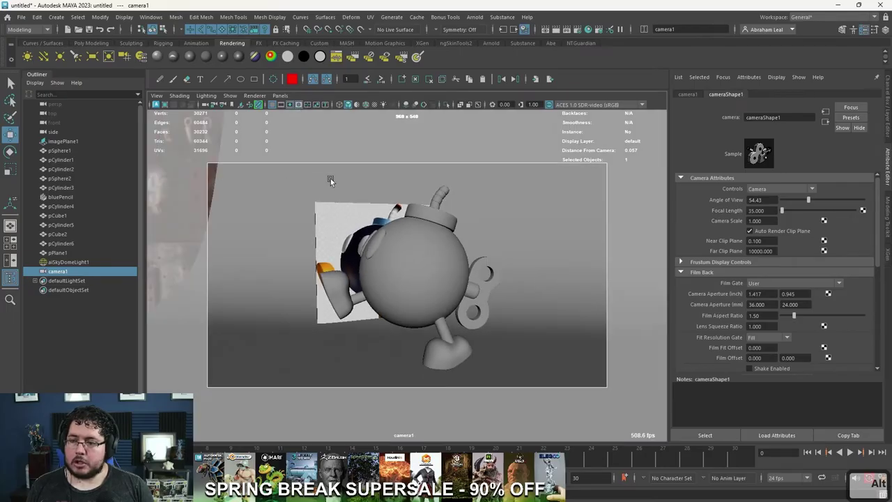
left_click_drag(386, 202, 395, 178, "alt")
Step: Rotate the backdrop plane around its vertical axis toward the camera and fine-tune the framing of the character
left_click(474, 230)
key("e")
left_click_drag(427, 375, 408, 385)
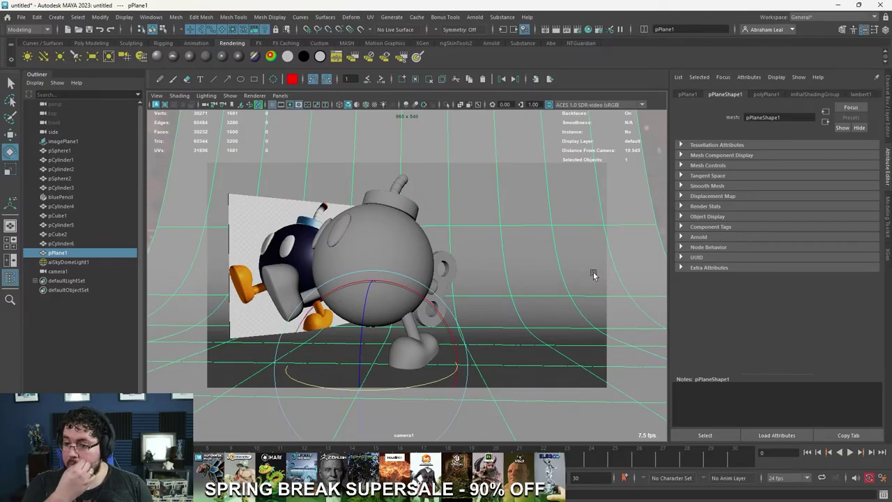
left_click_drag(439, 270, 460, 259, "alt")
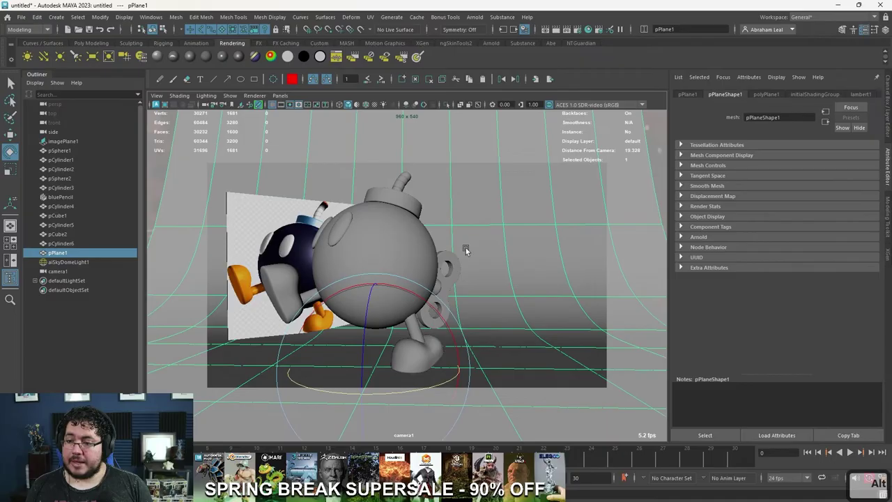
Step: Open the Arnold RenderView, render the scene through the new camera, and fit the render window on screen
left_click(480, 20)
left_click(478, 19)
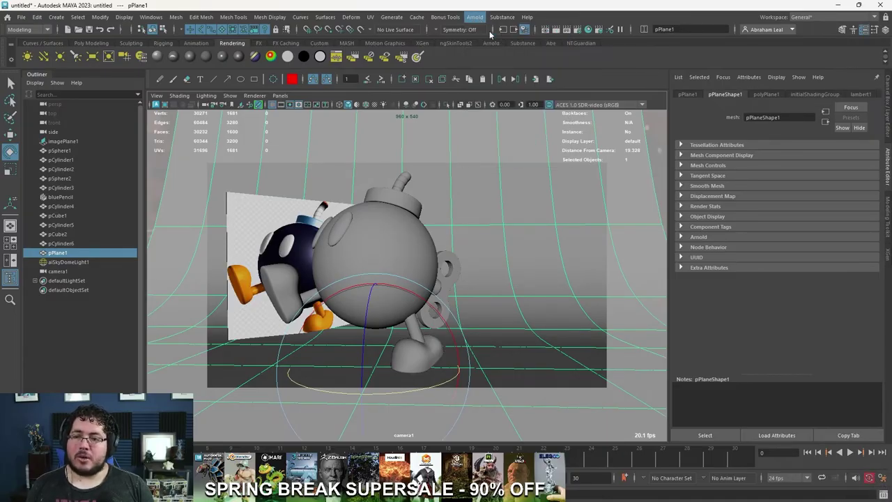
left_click_drag(891, 164, 268, 29)
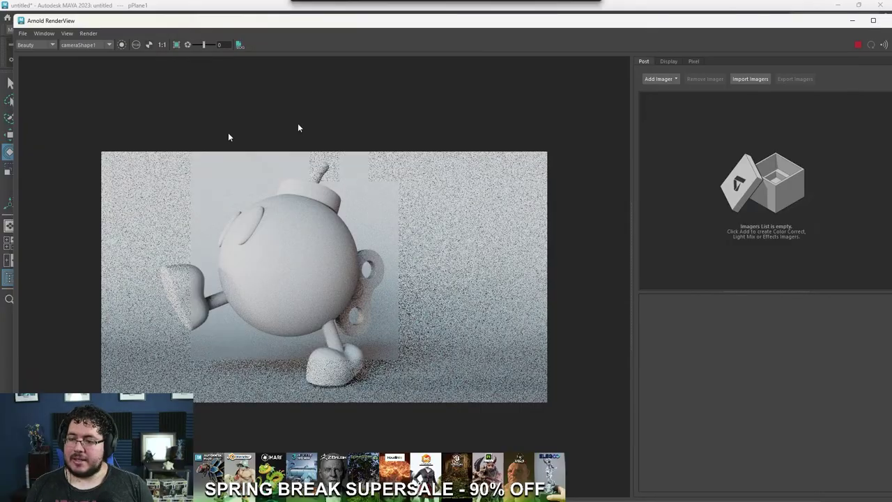
left_click_drag(474, 21, 541, 20)
scroll(470, 204, "down", 1)
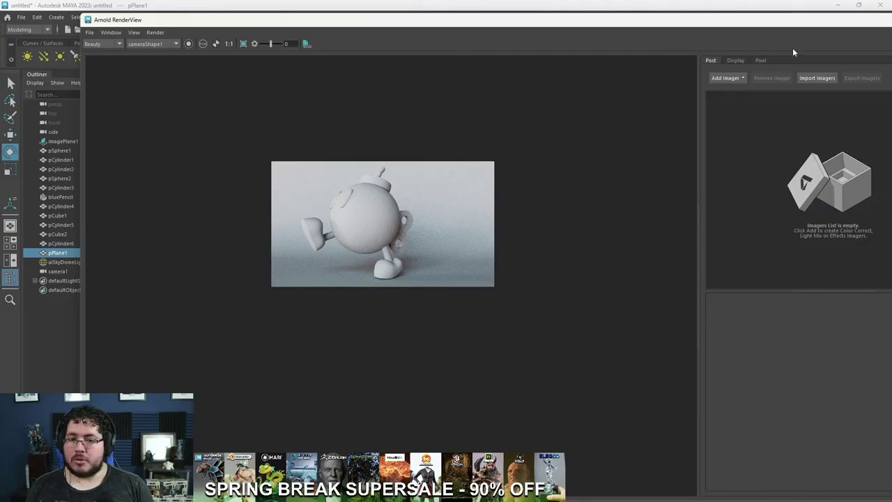
left_click_drag(468, 19, 493, 43)
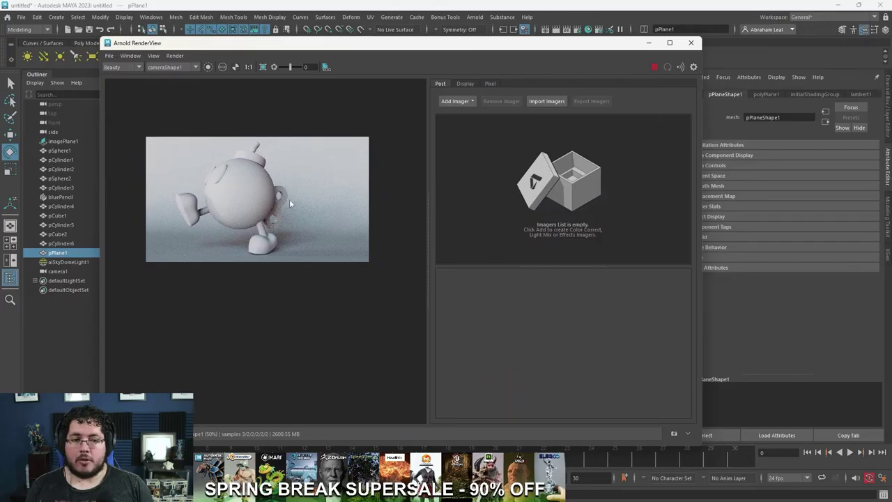
Step: Examine the rendered character's shading, its shadows, and its contact with the ground up close
scroll(154, 182, "up", 3)
scroll(252, 199, "down", 2)
middle_click_drag(312, 214, 254, 195, "alt")
scroll(254, 198, "up", 1)
scroll(297, 233, "down", 2)
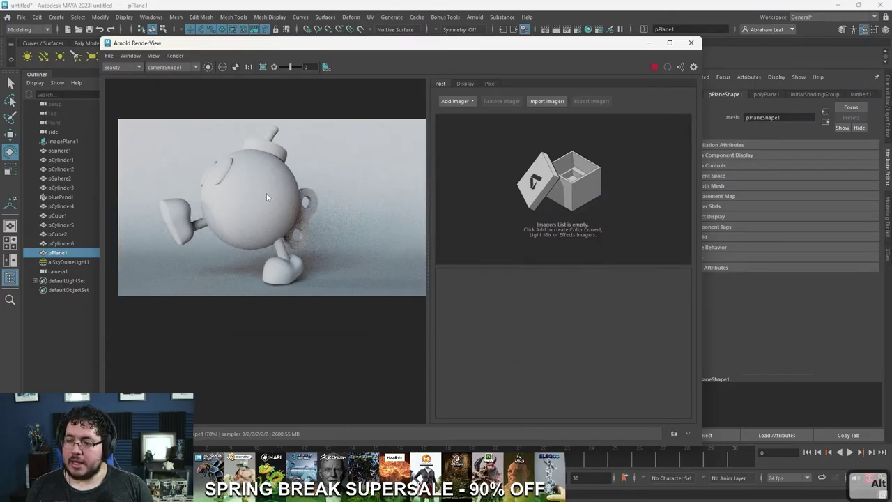
scroll(265, 193, "down", 1)
scroll(304, 186, "up", 2)
scroll(154, 170, "down", 2)
scroll(293, 172, "up", 2)
middle_click_drag(209, 193, 357, 205, "alt")
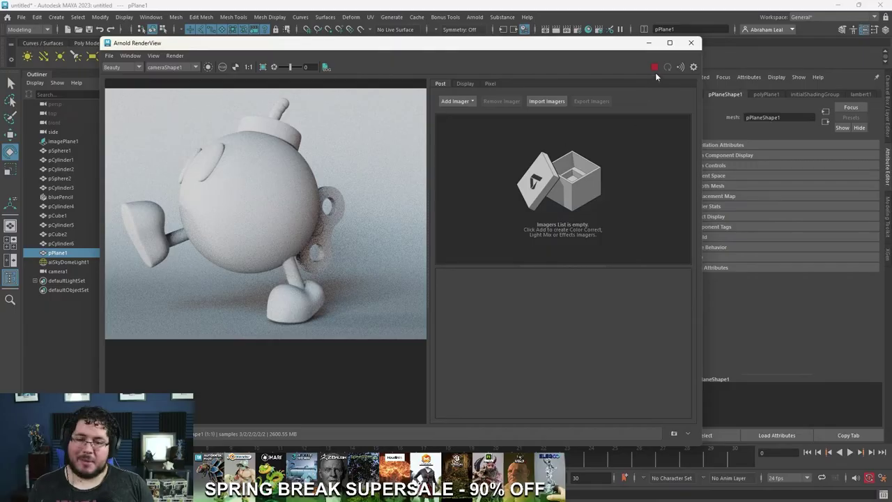
Step: Raise the backdrop plane slightly toward the character's standing foot and return to the Arnold render
left_click(648, 43)
key("w")
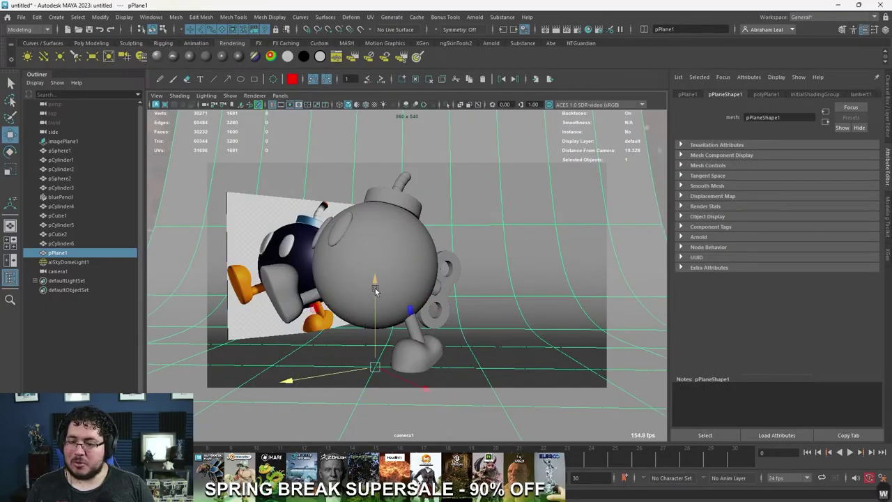
left_click_drag(380, 285, 386, 282)
left_click(43, 494)
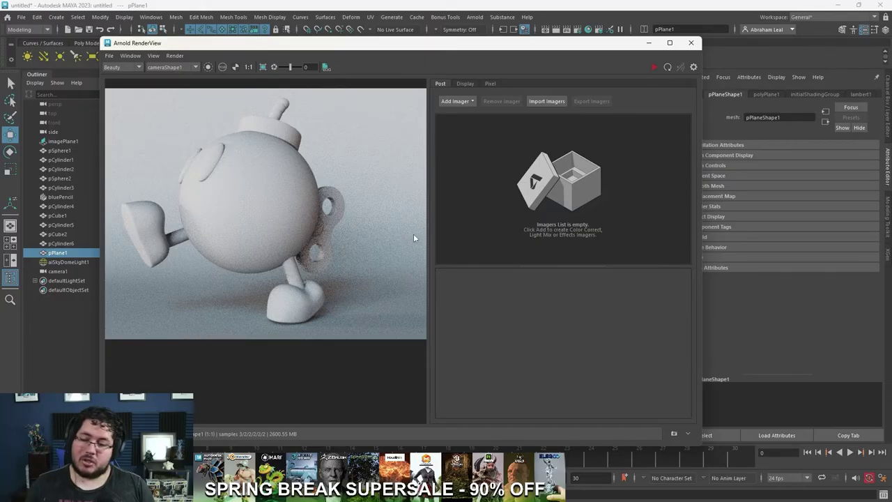
scroll(311, 221, "down", 2)
scroll(311, 222, "up", 2)
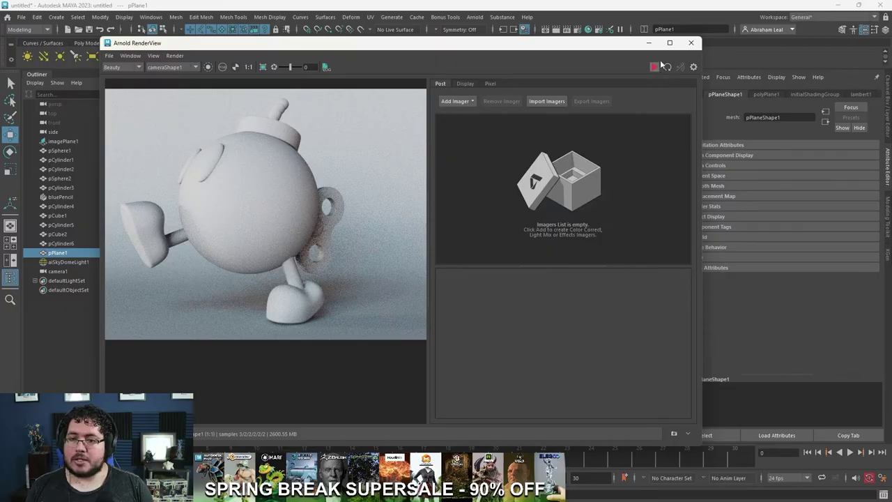
Step: Set the render image size to the HD_1080 preset in the Render Settings
left_click(649, 42)
left_click(577, 30)
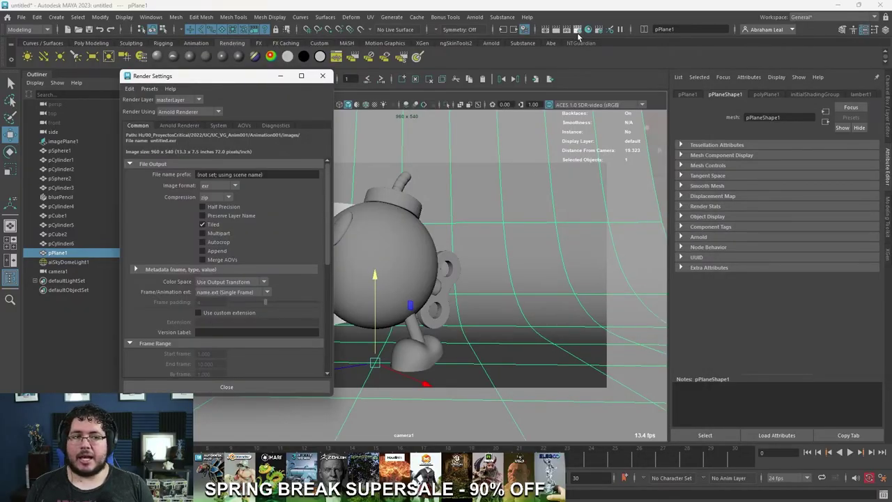
left_click(218, 125)
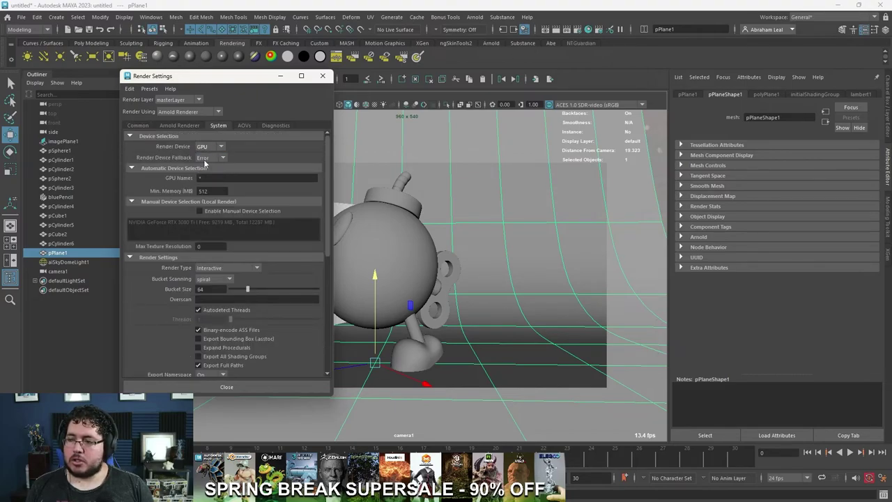
left_click(133, 124)
scroll(176, 223, "down", 2)
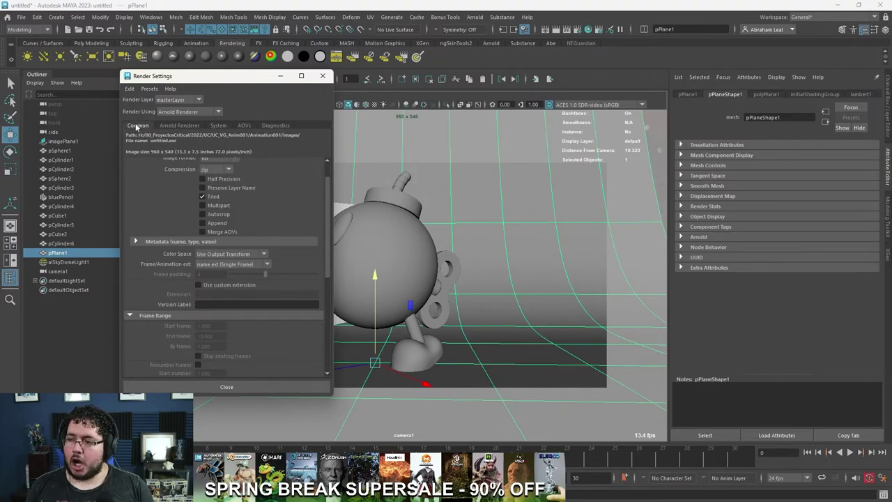
left_click(219, 125)
left_click(147, 126)
scroll(146, 131, "down", 3)
scroll(171, 273, "down", 3)
left_click(214, 251)
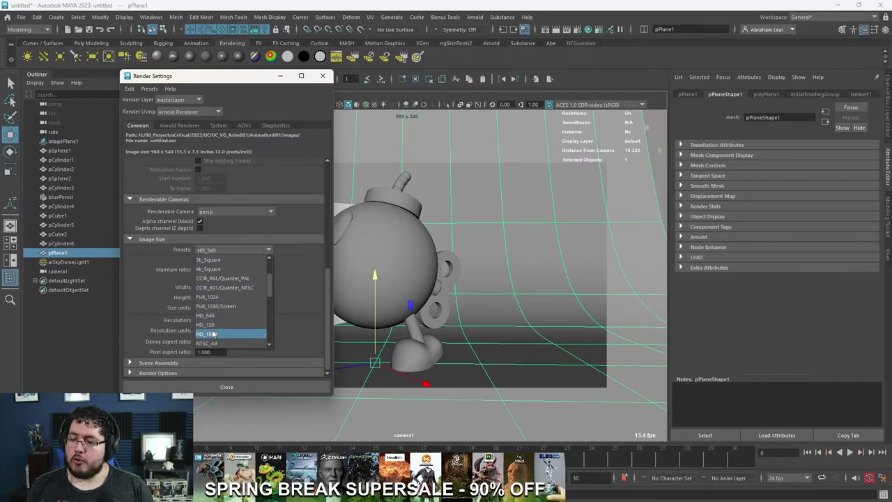
left_click(225, 333)
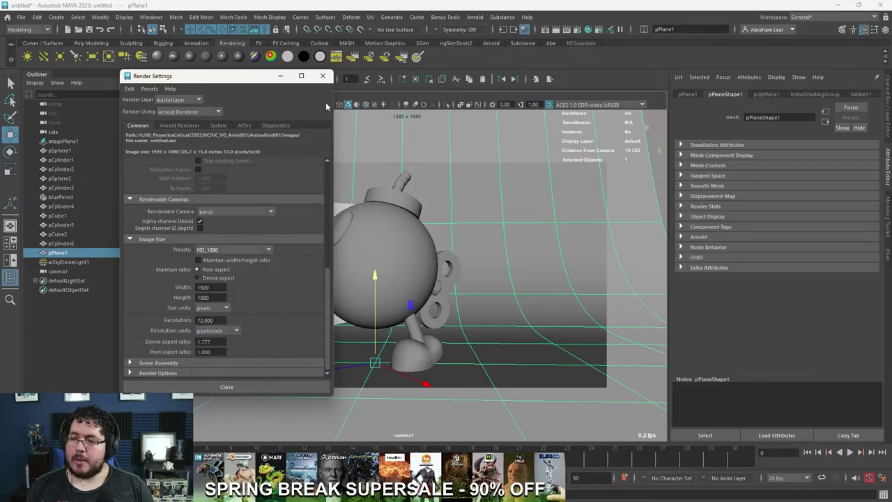
left_click(322, 76)
Step: Re-render the scene at the new resolution and zoom out to see the full character in the render
key("alt+Tab")
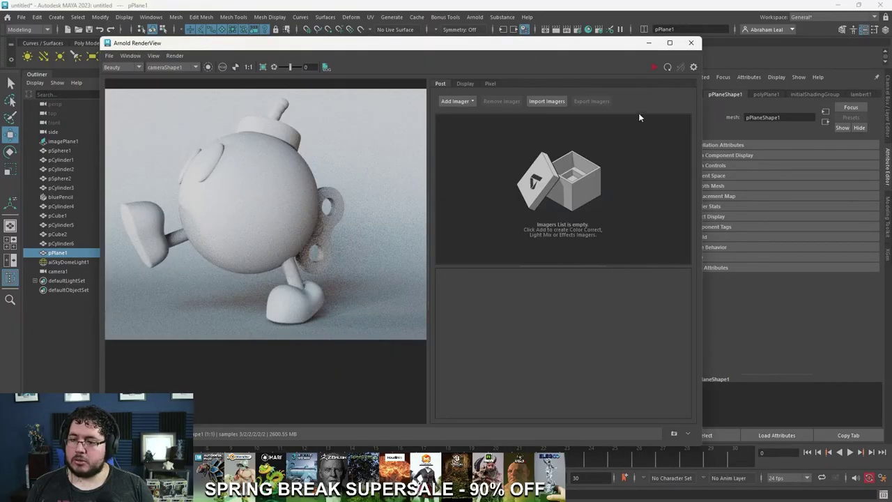
left_click(654, 71)
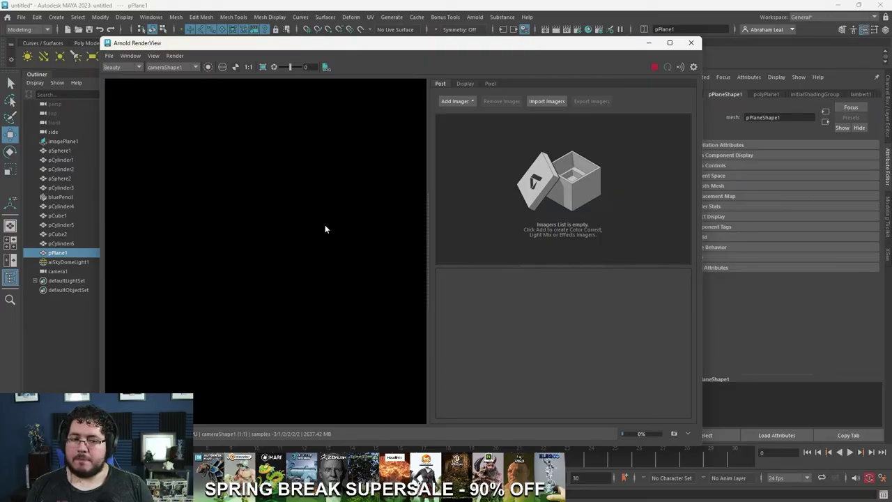
scroll(324, 229, "down", 3)
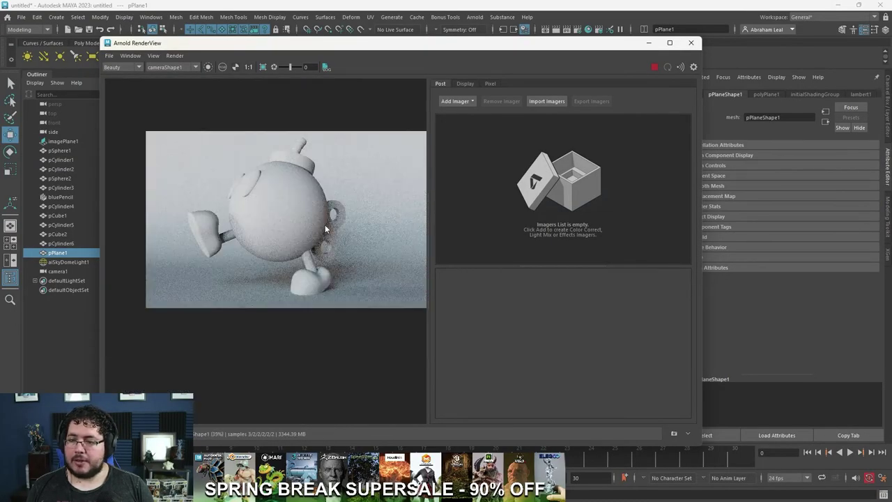
scroll(225, 203, "up", 3)
scroll(326, 212, "down", 6)
scroll(349, 211, "up", 3)
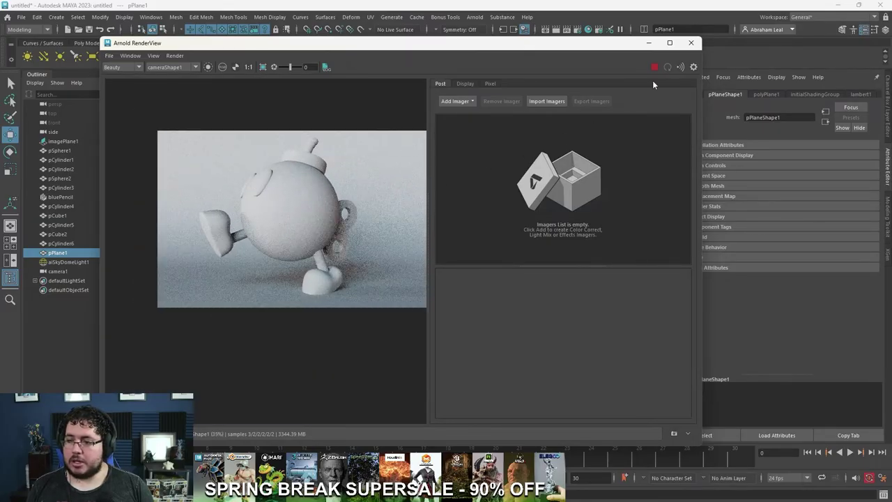
Step: Assign a new aiStandardSurface material to the Bob-omb's spherical body
left_click(649, 43)
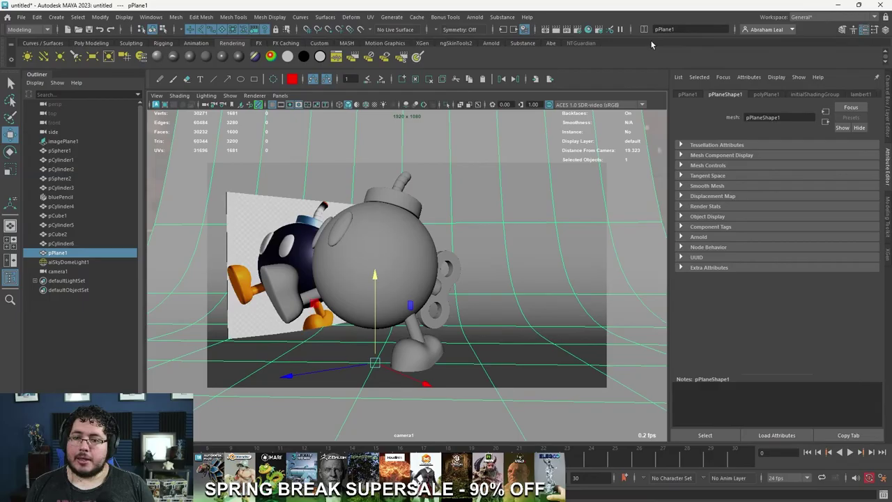
left_click(392, 217)
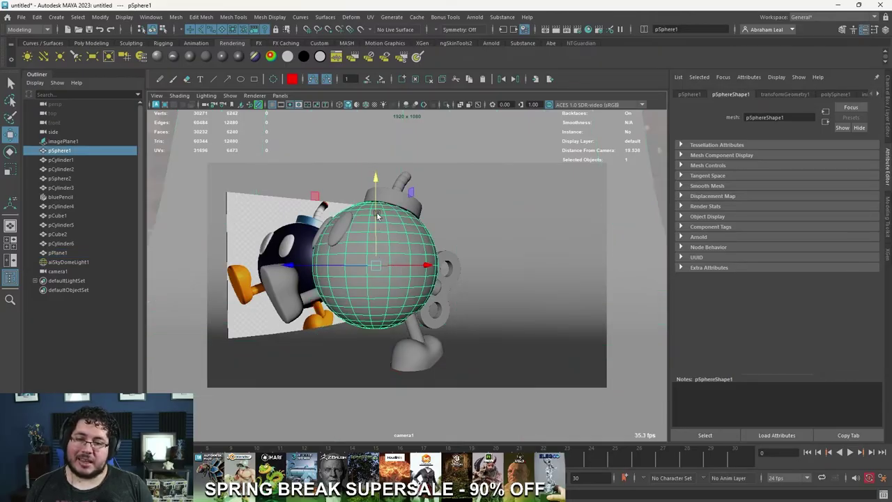
right_click(393, 226)
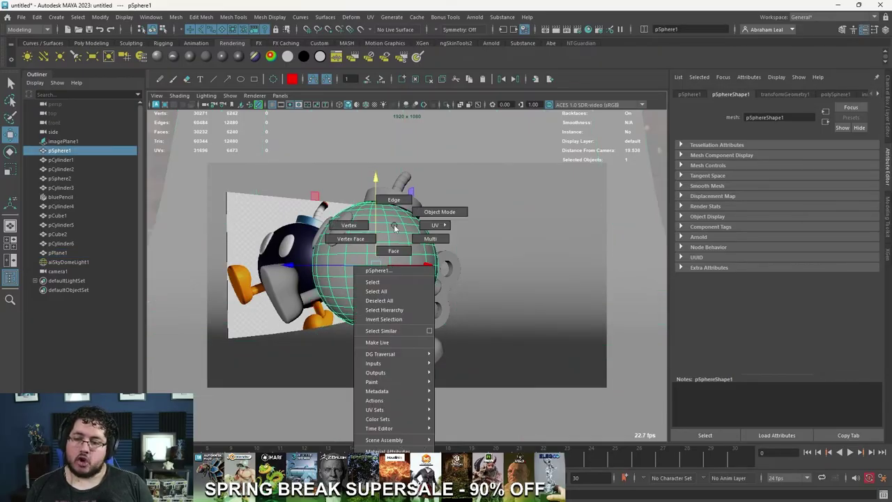
left_click(392, 462)
left_click(321, 244)
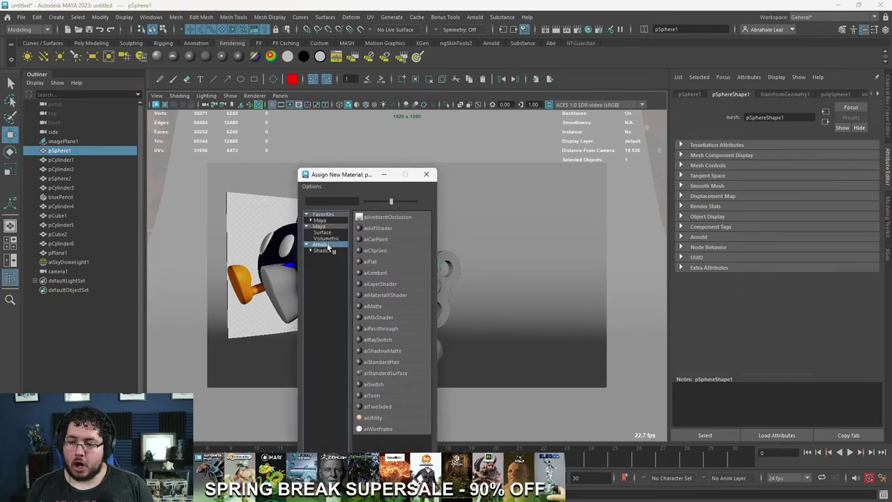
left_click(385, 373)
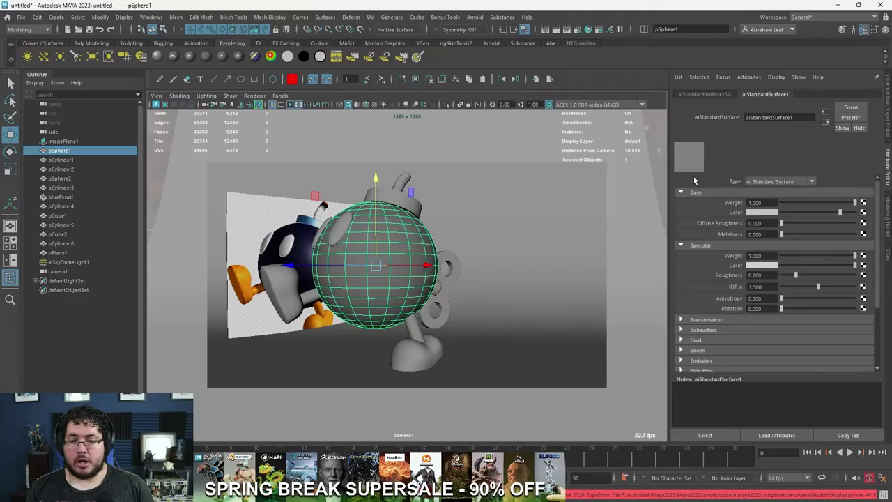
Step: Sample the dark navy blue of the reference image's body as the body material's base color
left_click(761, 212)
left_click(707, 194)
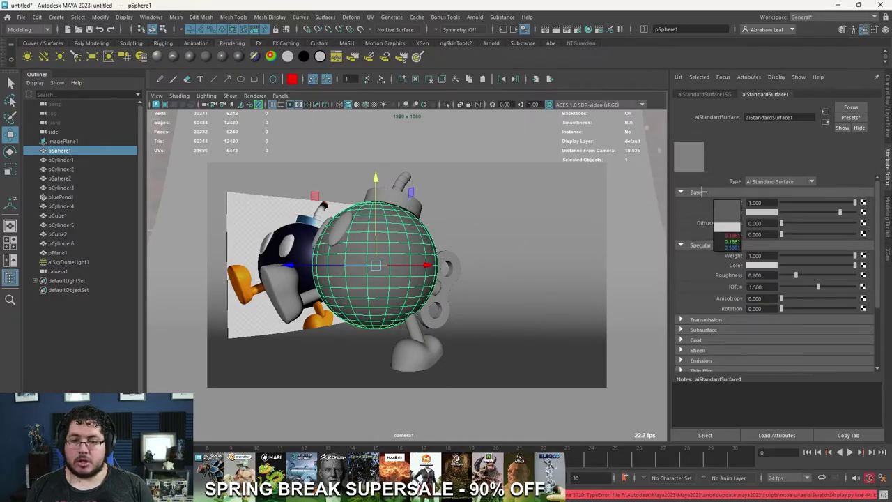
left_click(303, 231)
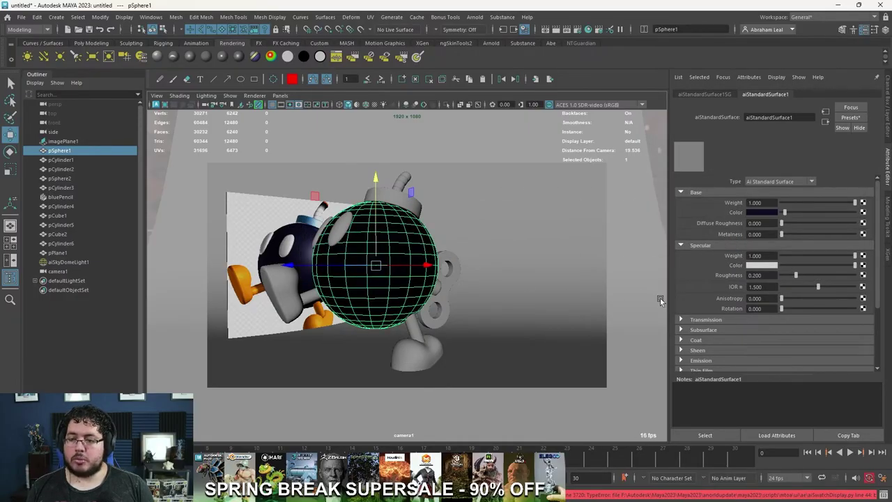
Step: Render the character and examine the reflections on the navy body up close
key("alt+Tab")
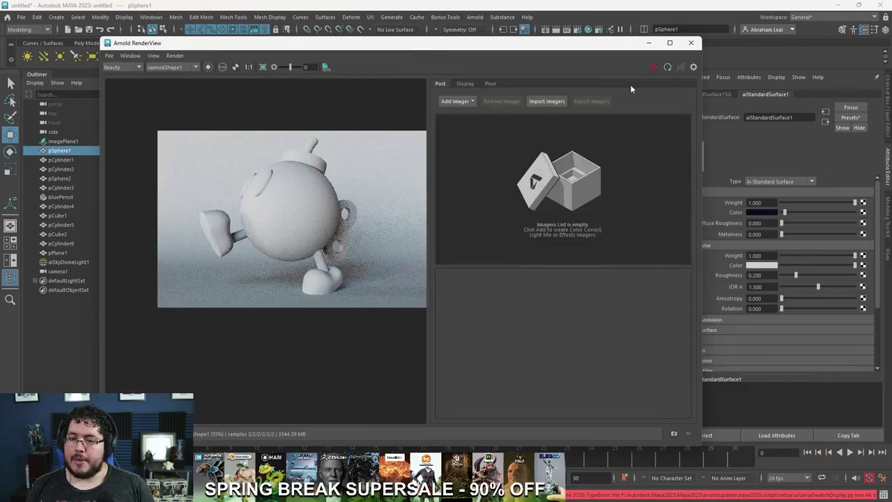
scroll(297, 212, "up", 3)
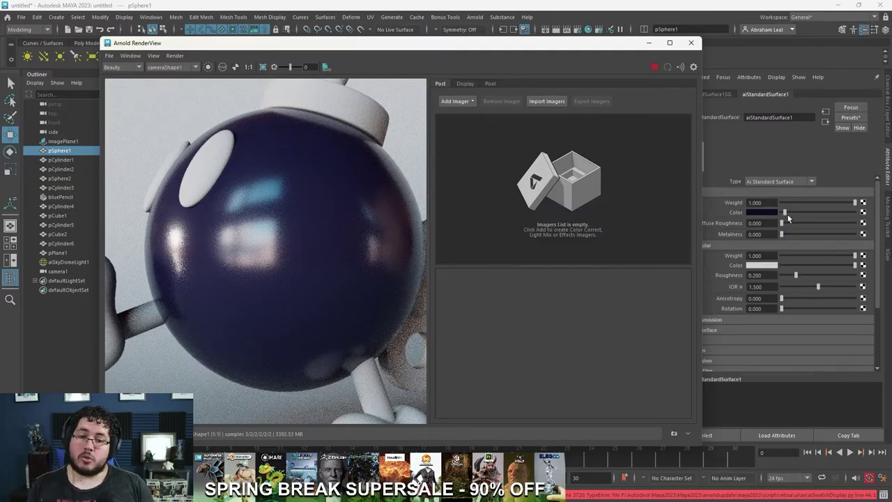
left_click(786, 134)
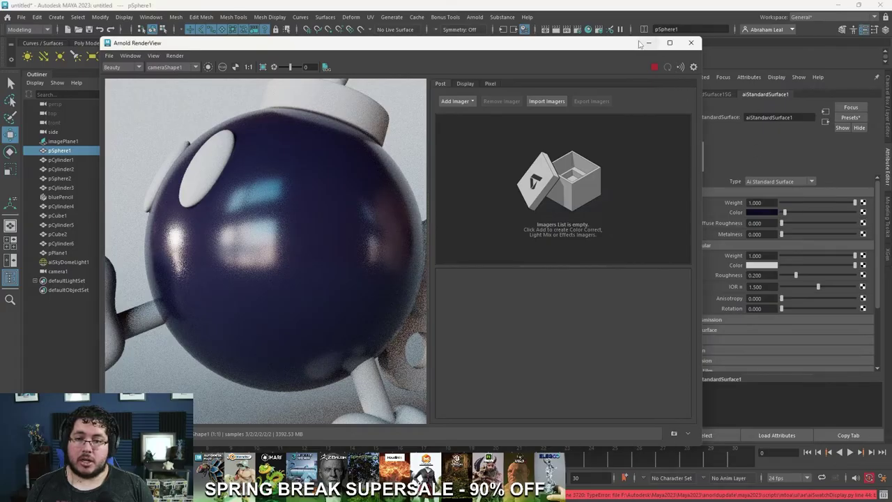
Step: Try a specular roughness of 0.353 on the body material and render the result
left_click(649, 43)
left_click(391, 239)
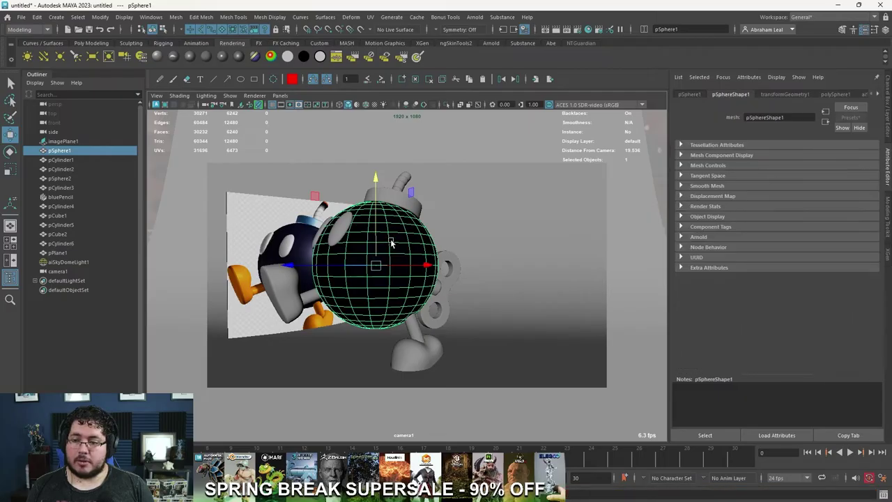
left_click(877, 96)
left_click(836, 93)
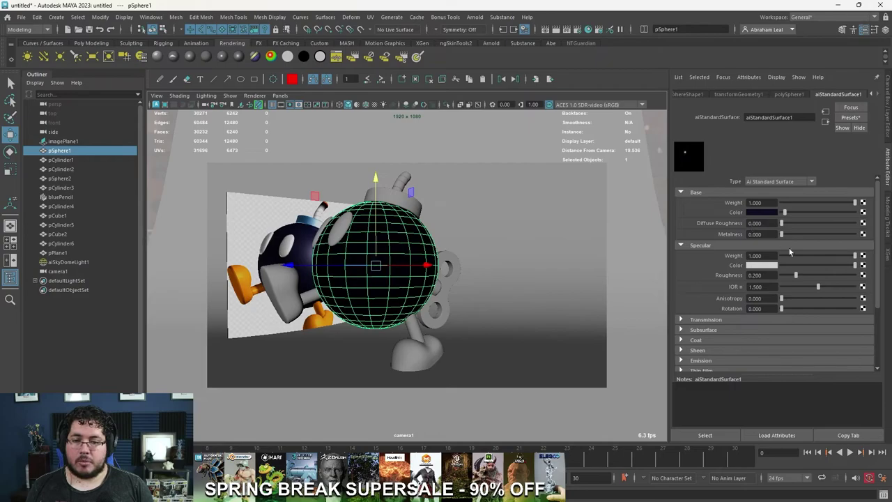
left_click_drag(797, 275, 800, 277)
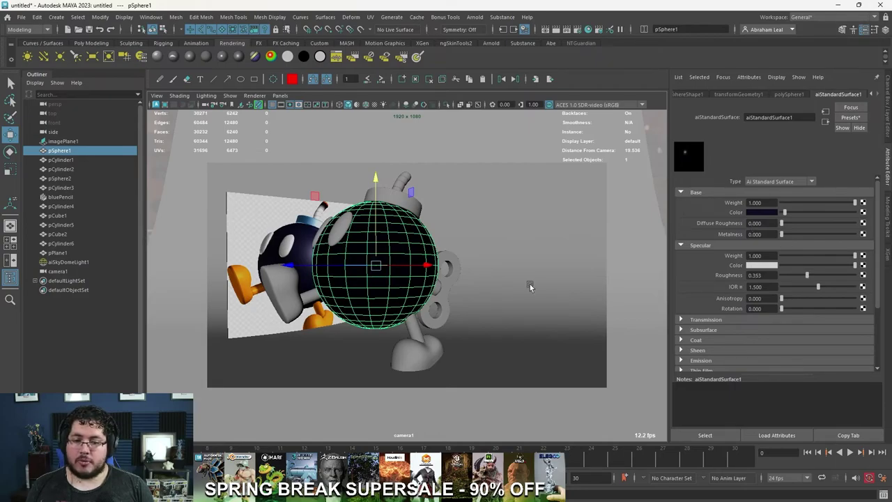
left_click(44, 494)
left_click(655, 69)
left_click(656, 69)
scroll(278, 234, "down", 1)
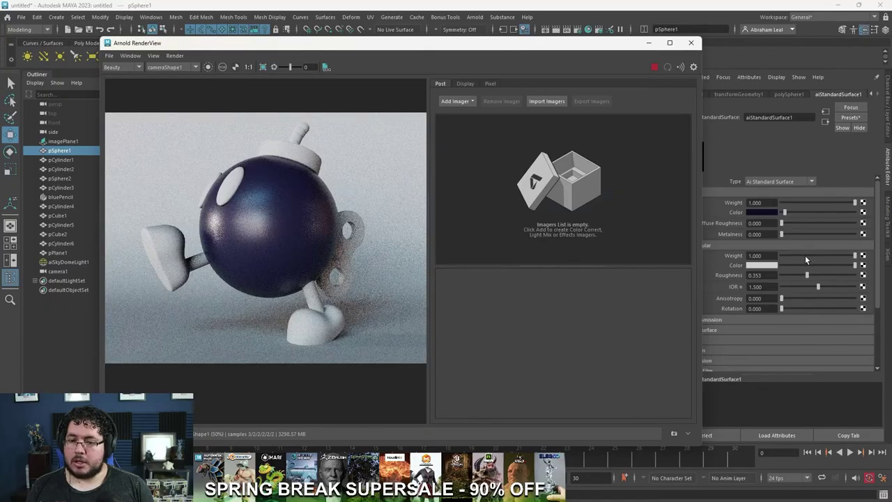
Step: Set the body material's specular roughness to about 0.263 and restart the render
mouse_move(811, 277)
left_mouse_down()
mouse_move(833, 272)
mouse_move(826, 262)
mouse_move(783, 267)
mouse_move(864, 264)
mouse_move(791, 273)
mouse_move(799, 278)
left_mouse_up()
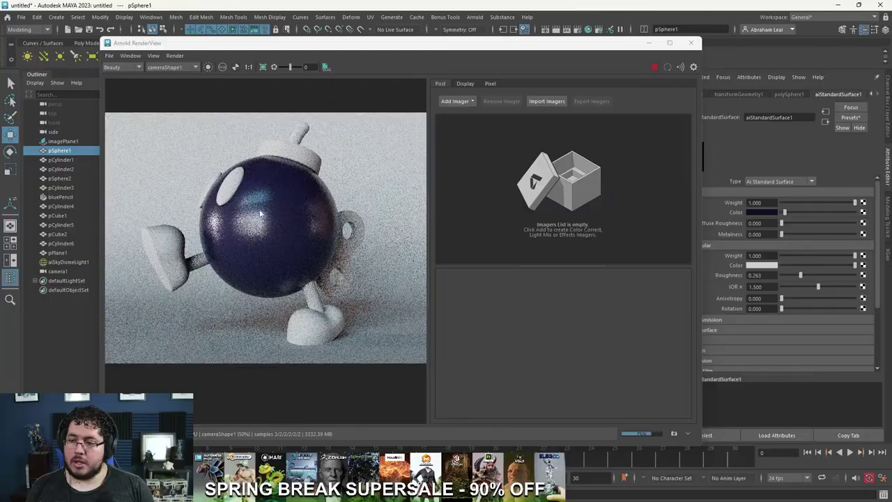
left_click(657, 66)
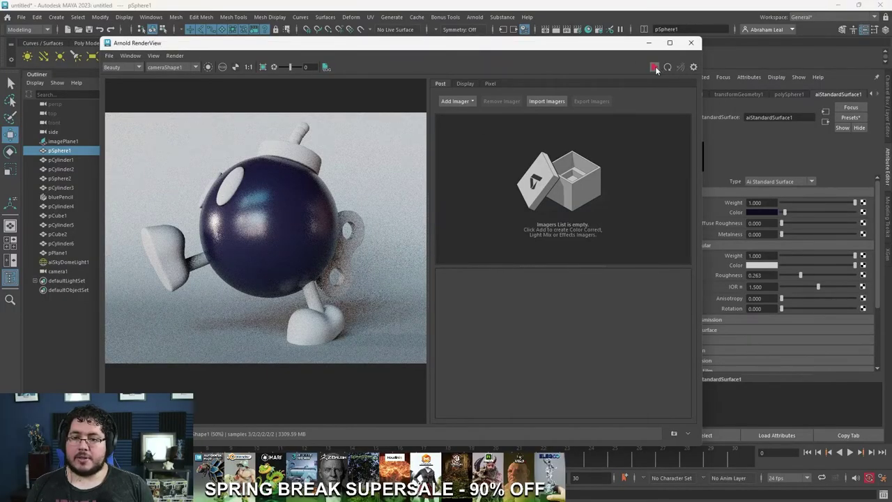
left_click(654, 67)
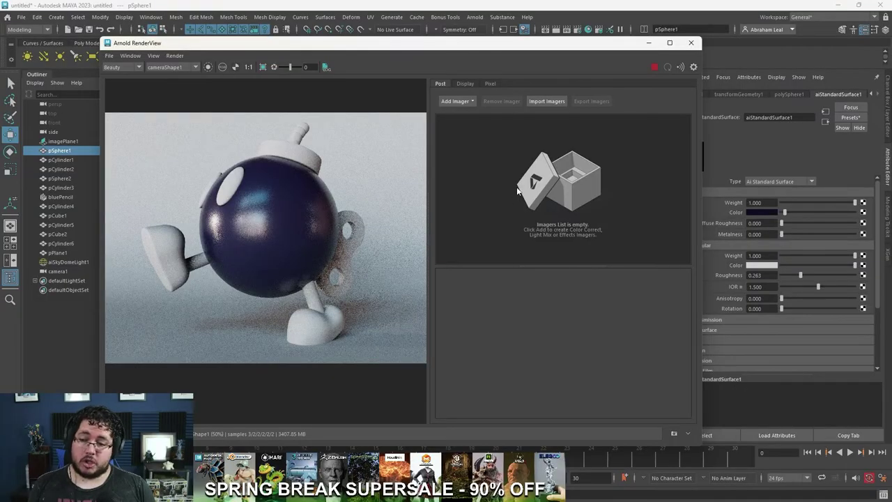
Step: Select both parts of the wind-up key behind the body and assign them a new aiStandardSurface material
left_click(648, 43)
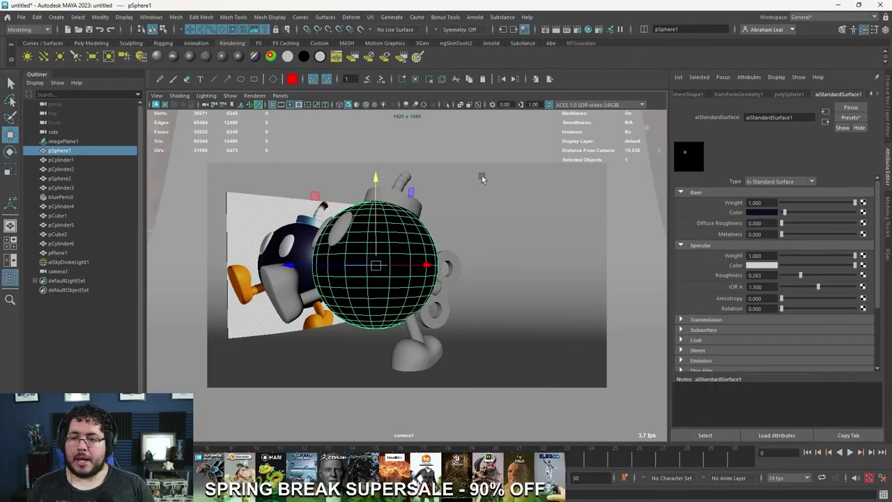
left_click(446, 266)
key("q")
left_click(436, 287, "shift")
right_click_drag(448, 237, 436, 452)
left_click(322, 245)
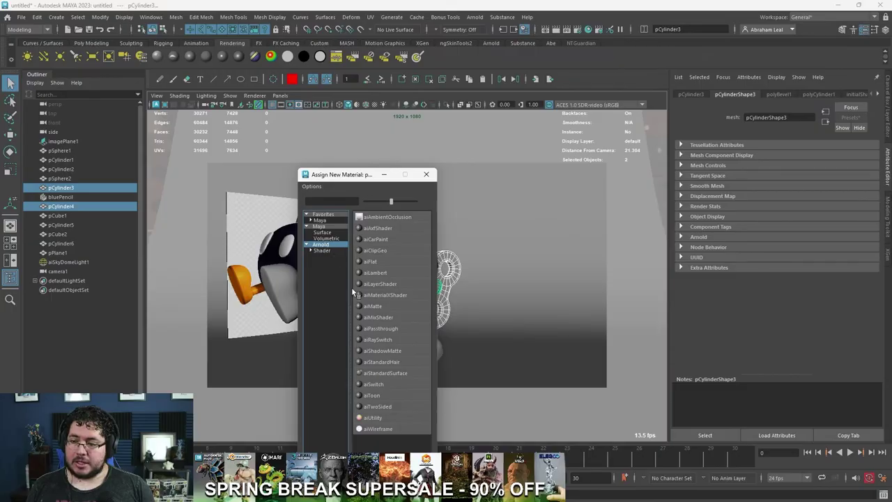
left_click(385, 376)
Step: Give the key material a metalness of 1 and an orange-gold base color with hue about 27.7, and render it
left_click_drag(786, 232, 862, 235)
left_click(770, 213)
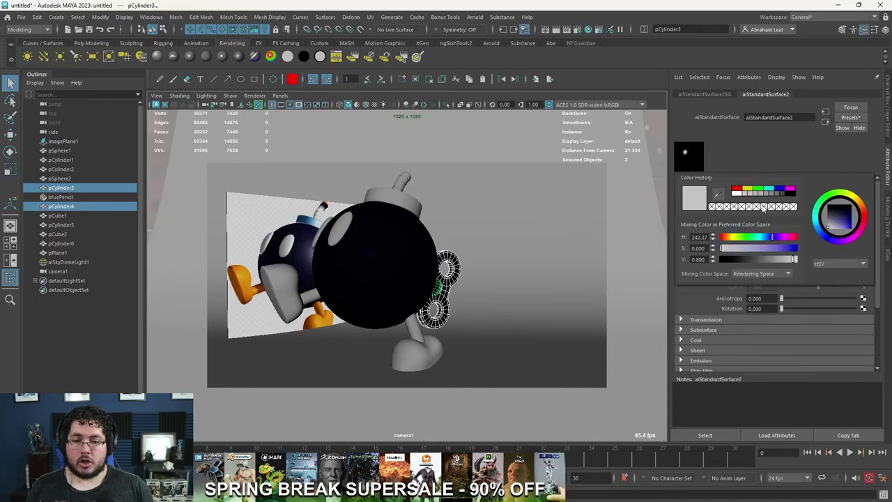
left_click(750, 189)
left_click_drag(729, 238, 726, 238)
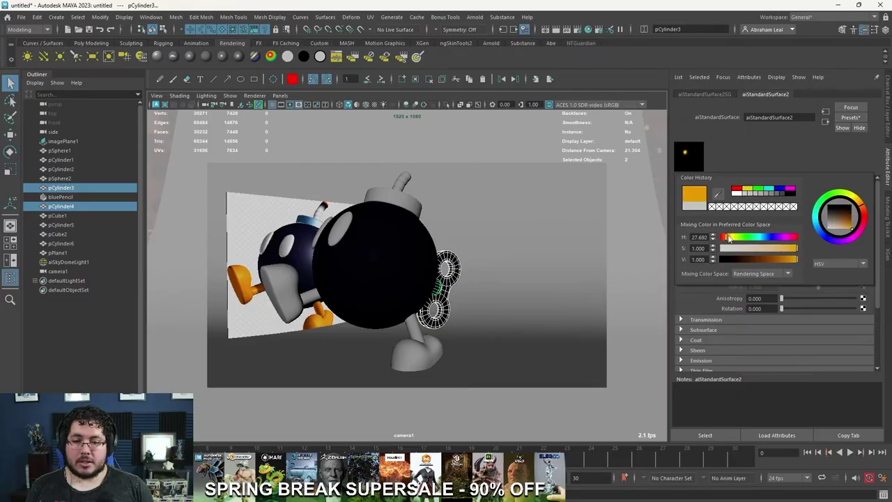
key("alt+Tab")
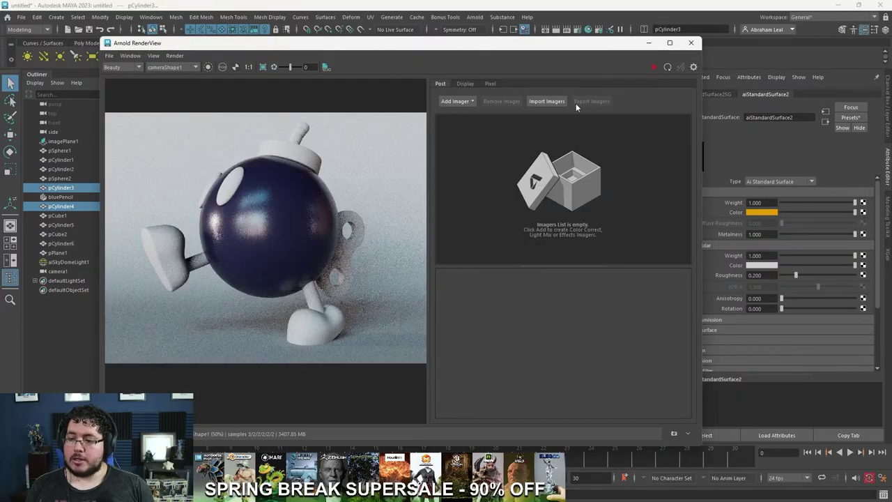
scroll(353, 273, "up", 3)
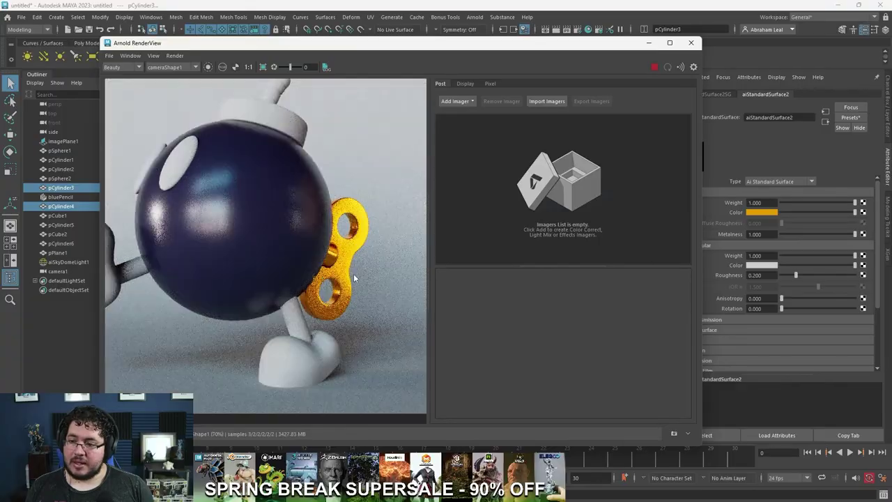
Step: Set the key material's specular roughness to 0.327 and lower its base color saturation to 0.788, checking the render
scroll(346, 257, "down", 3)
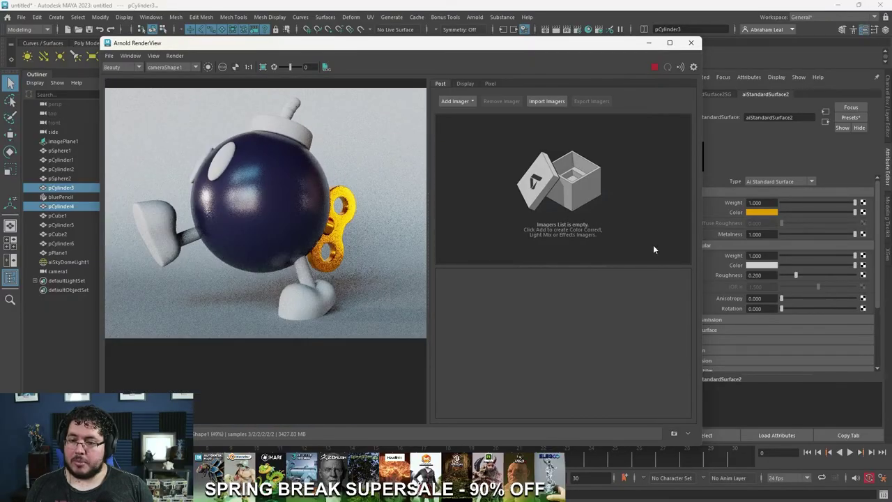
left_click_drag(801, 275, 806, 276)
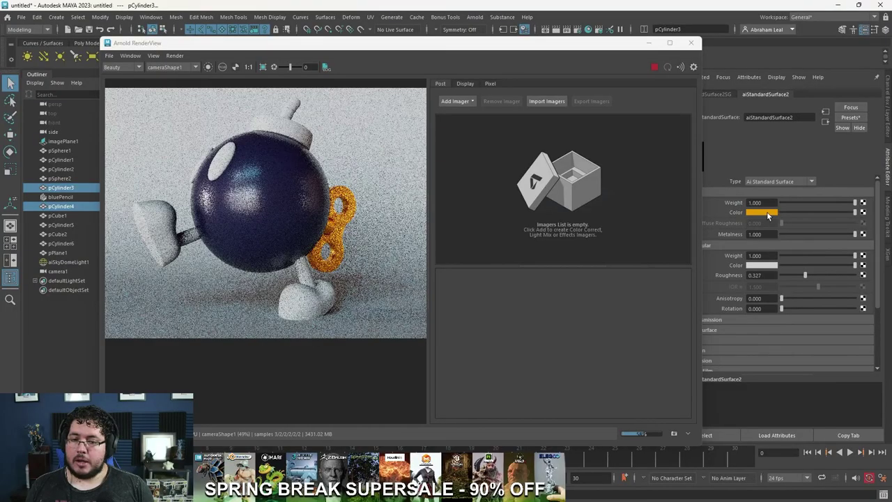
left_click(767, 211)
left_click_drag(785, 254, 772, 254)
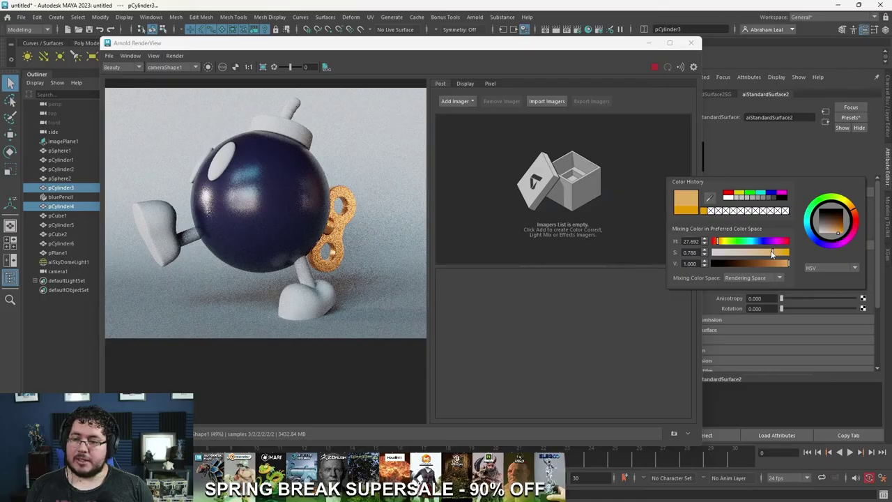
scroll(328, 209, "up", 4)
scroll(278, 209, "down", 2)
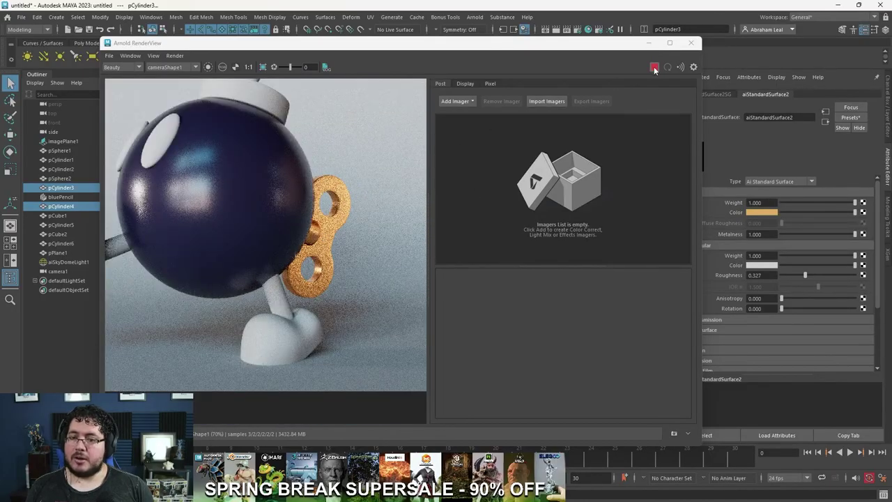
Step: Assign a new aiStandardSurface material to the cap on top of the body
left_click(649, 43)
left_click(395, 204)
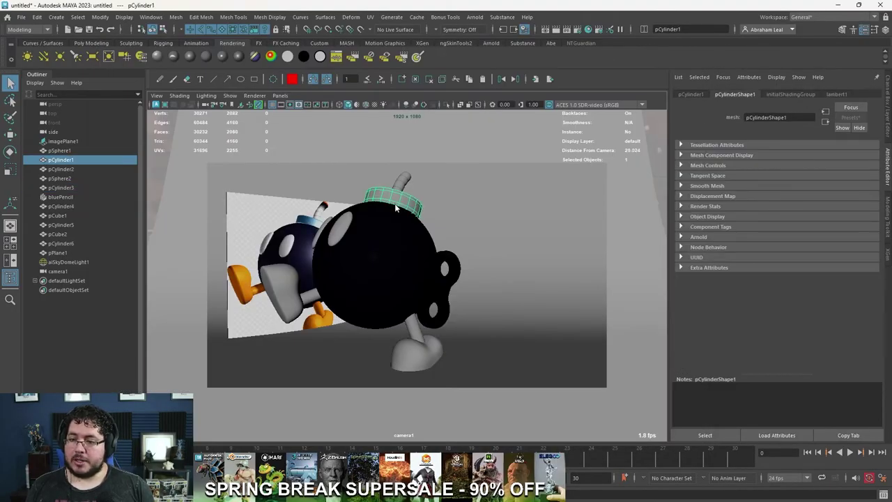
right_click(395, 205)
left_click(401, 442)
left_click(319, 245)
left_click(384, 373)
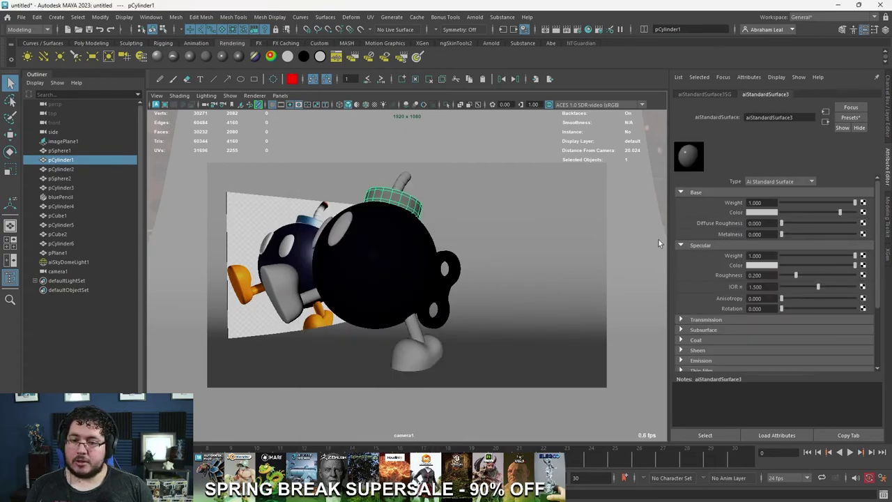
Step: Sample the cap's blue from the reference image as base color, with metalness 1 and specular roughness 0.365
left_click(762, 212)
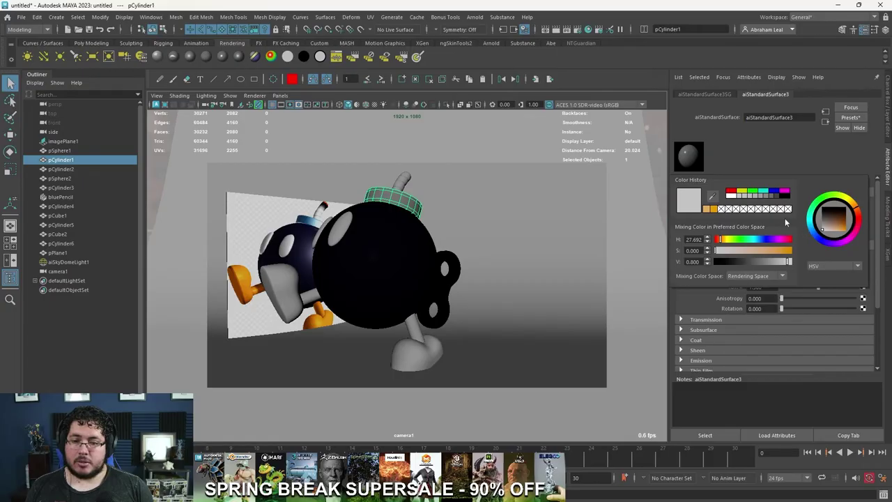
left_click(712, 196)
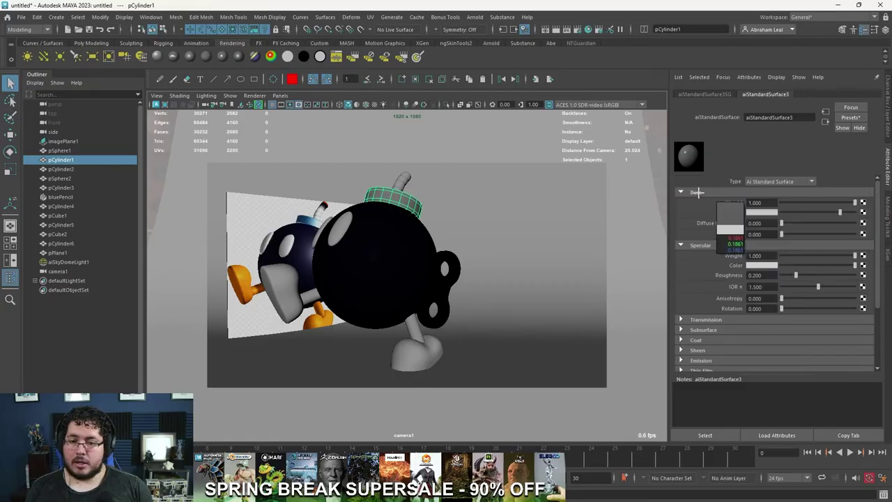
left_click(306, 219)
left_click_drag(793, 235, 856, 235)
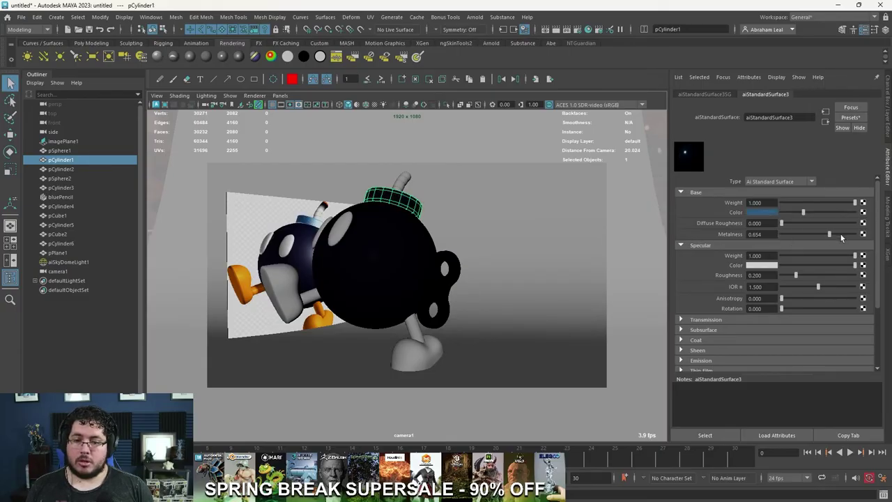
left_click(808, 275)
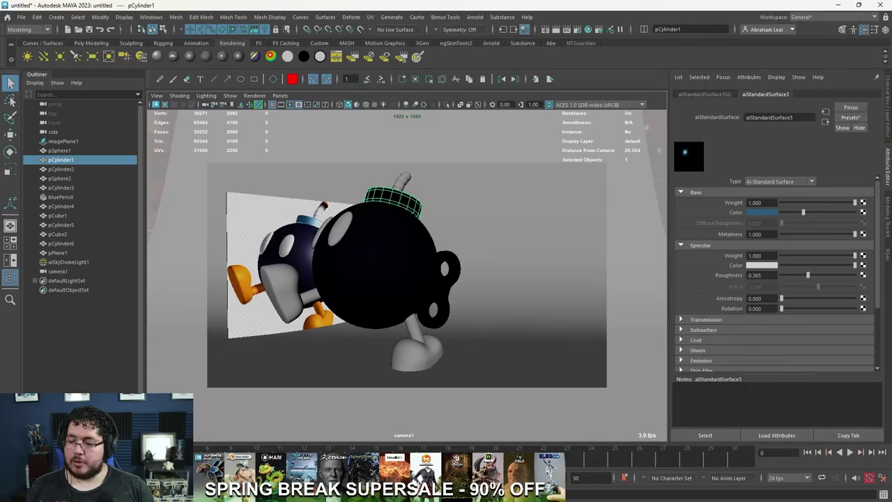
Step: Render the scene again and inspect the blue metallic cap against the body and key
key("alt+Tab")
left_click(656, 70)
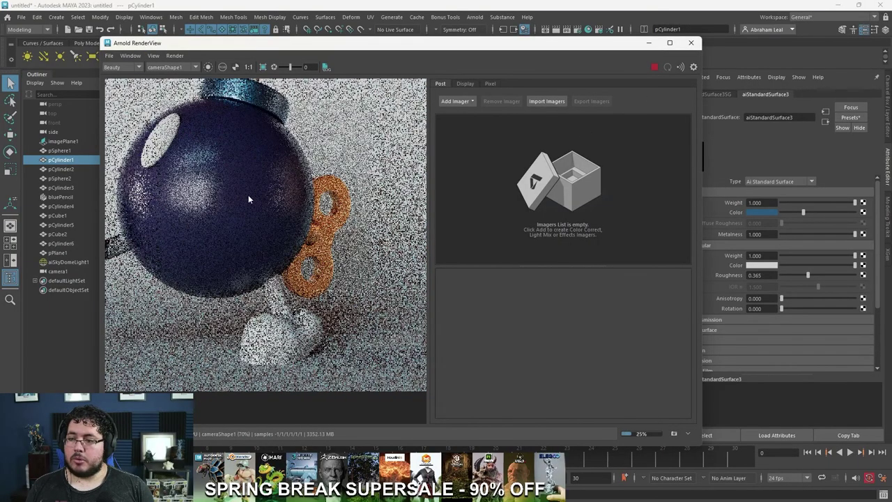
middle_click_drag(234, 195, 300, 267, "alt")
scroll(345, 175, "down", 3)
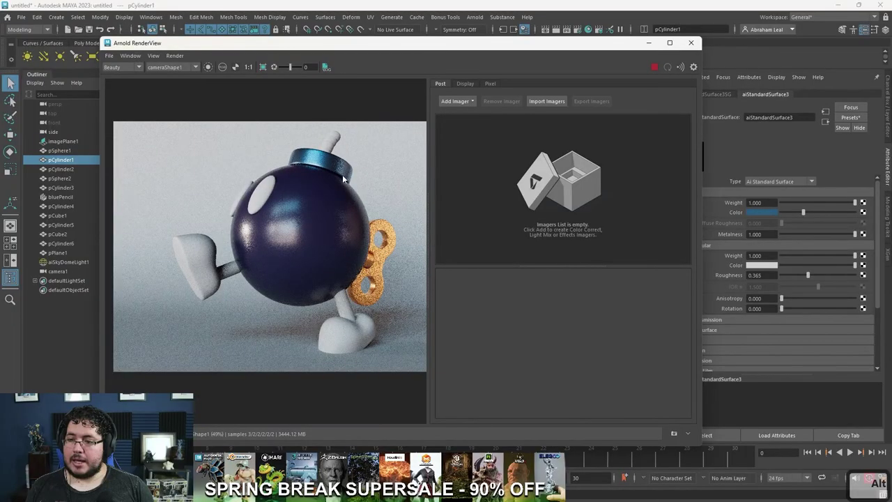
scroll(340, 176, "up", 2)
Step: Select both feet and both legs and assign them a new aiStandardSurface material
left_click(649, 44)
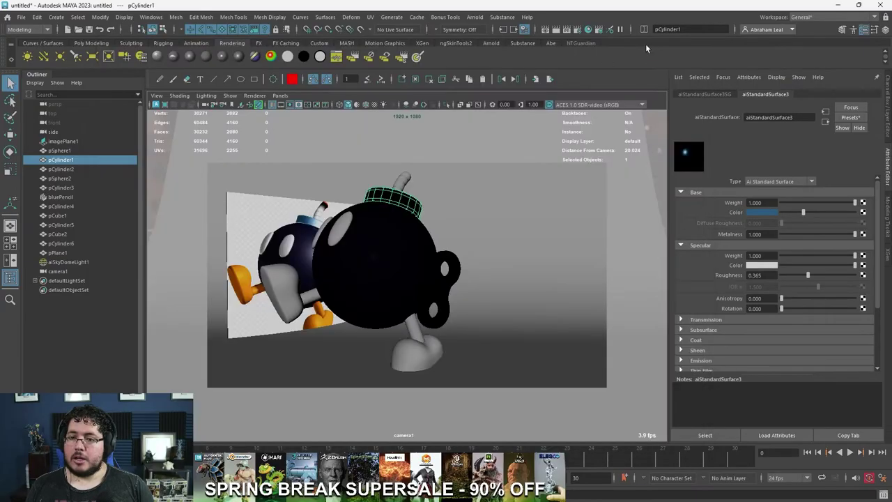
left_click(415, 350)
left_click(286, 293, "shift")
left_click(307, 299, "shift")
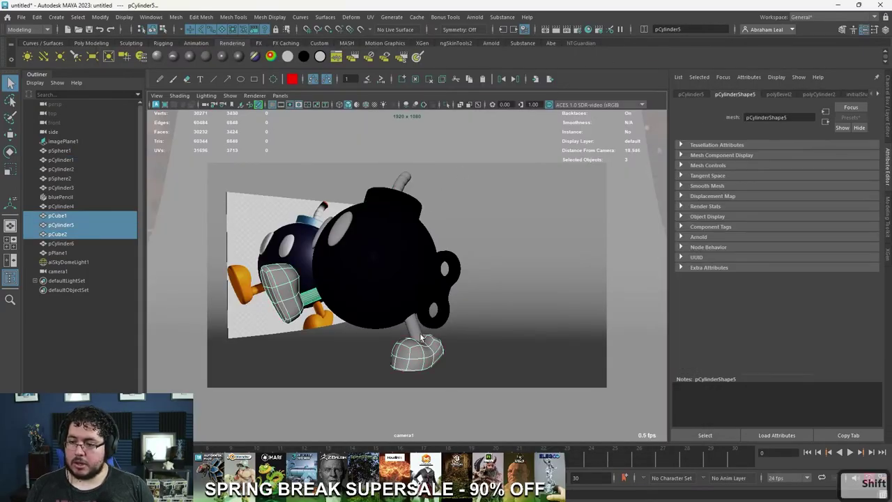
left_click(417, 329, "shift")
right_click_drag(408, 326, 411, 421)
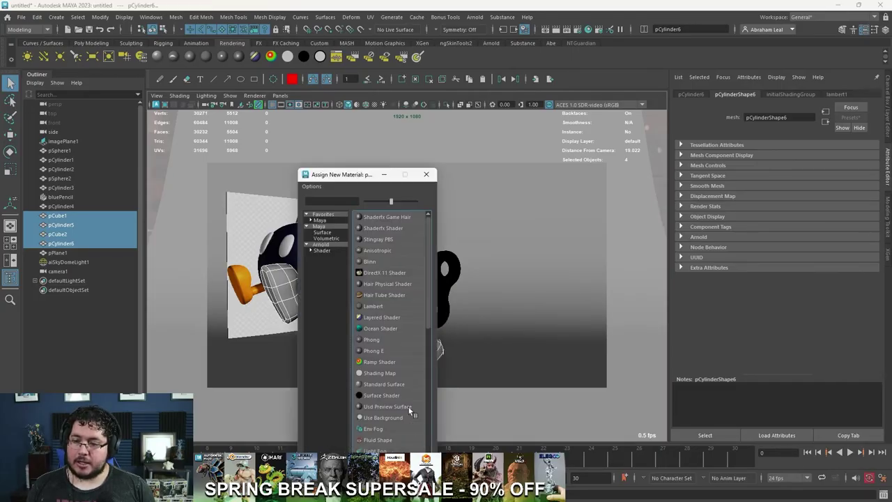
left_click(328, 244)
left_click(382, 373)
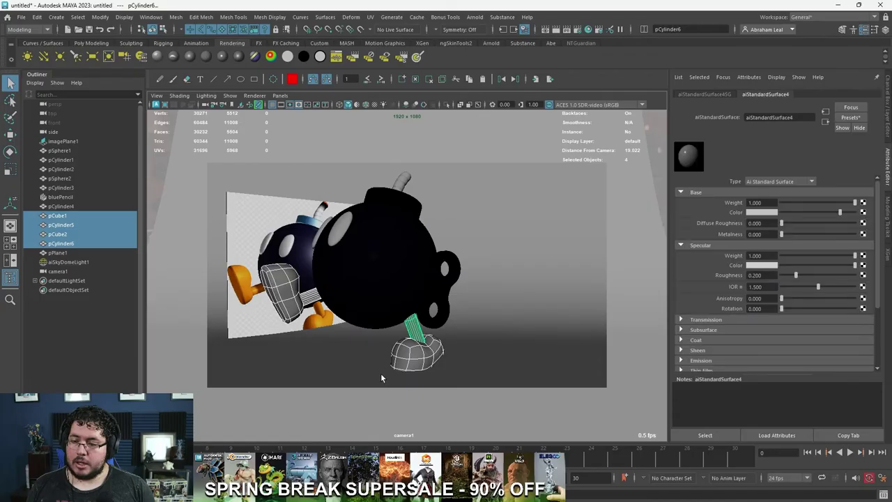
Step: Reuse the saturated orange from the color history as the feet and leg material's base color and render it
left_click(762, 212)
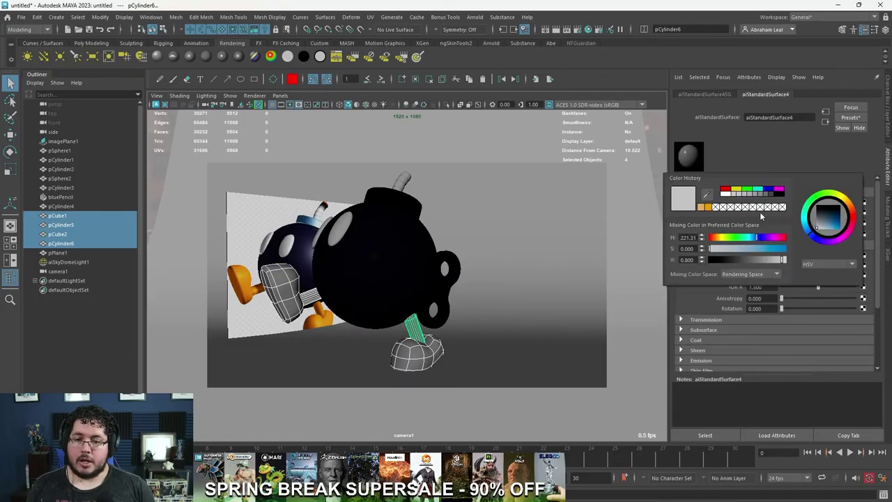
left_click(708, 208)
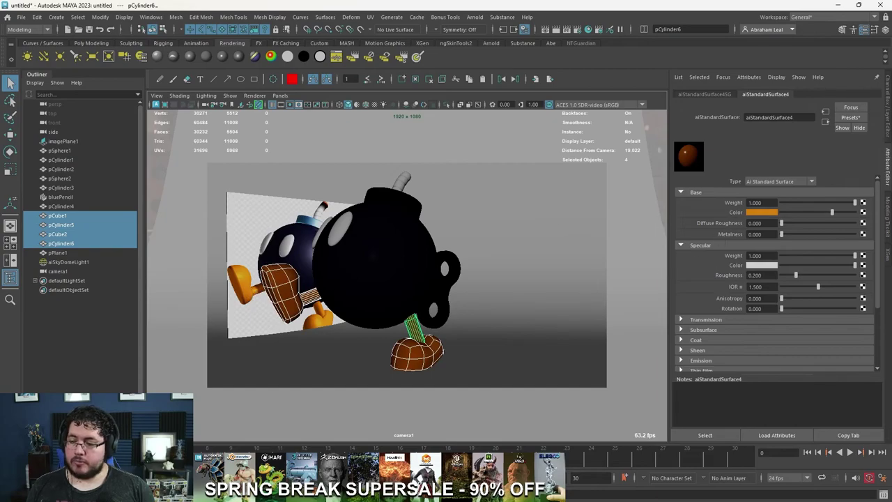
key("alt+Tab")
left_click(656, 67)
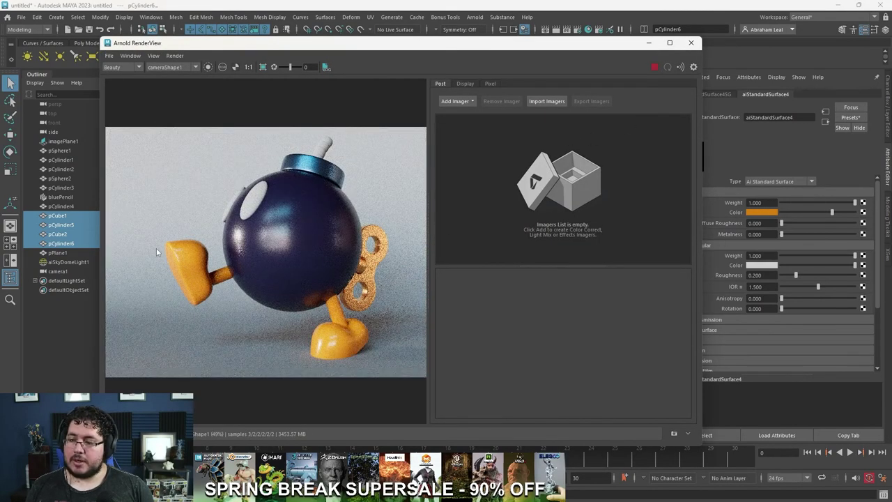
Step: Assign a new aiStandardSurface material to the eyes only and brighten its light base color
left_click(648, 43)
left_click(340, 232)
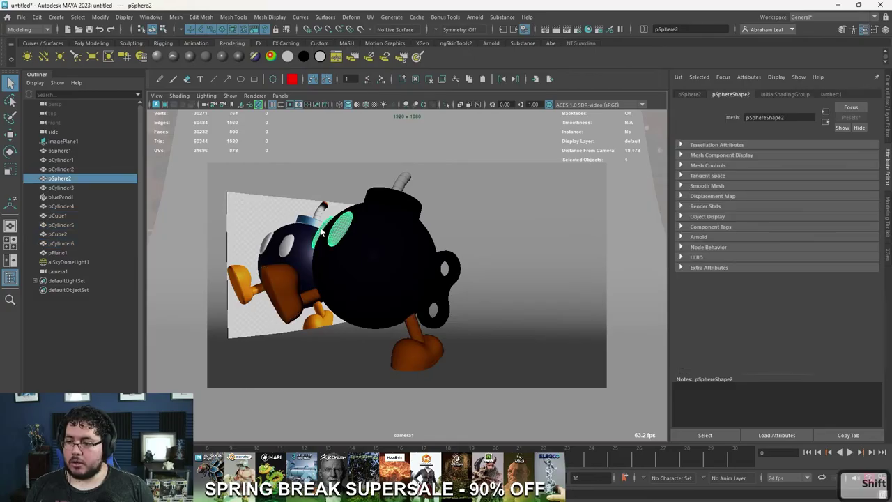
left_click(405, 179, "shift")
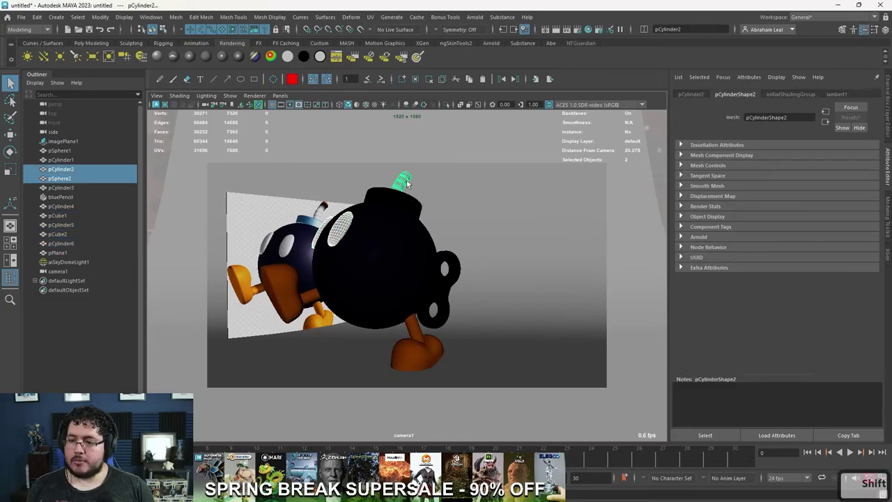
left_click(342, 218)
right_click_drag(342, 218, 356, 426)
left_click(321, 244)
left_click(383, 373)
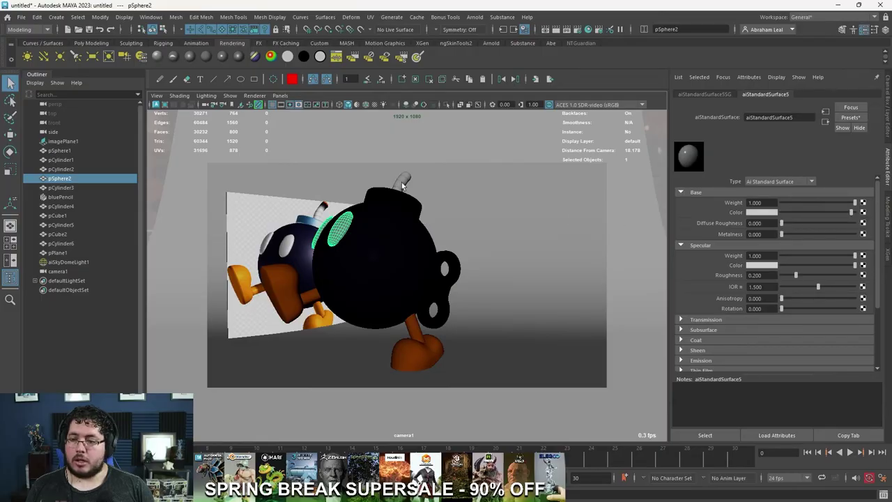
Step: Render the scene and examine the white eyes up close and the full character from afar
key("alt+Tab")
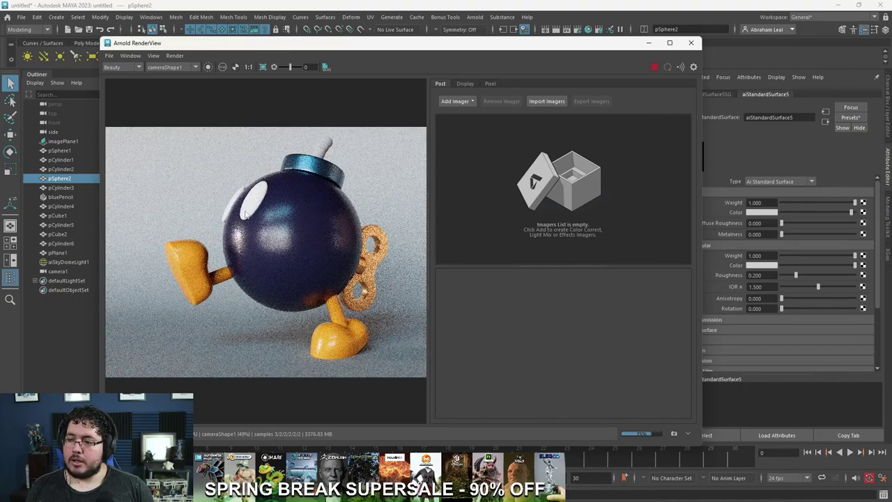
scroll(263, 202, "up", 4)
scroll(244, 210, "down", 6)
scroll(252, 205, "up", 2)
scroll(253, 204, "down", 1)
scroll(254, 203, "up", 2)
scroll(315, 179, "down", 1)
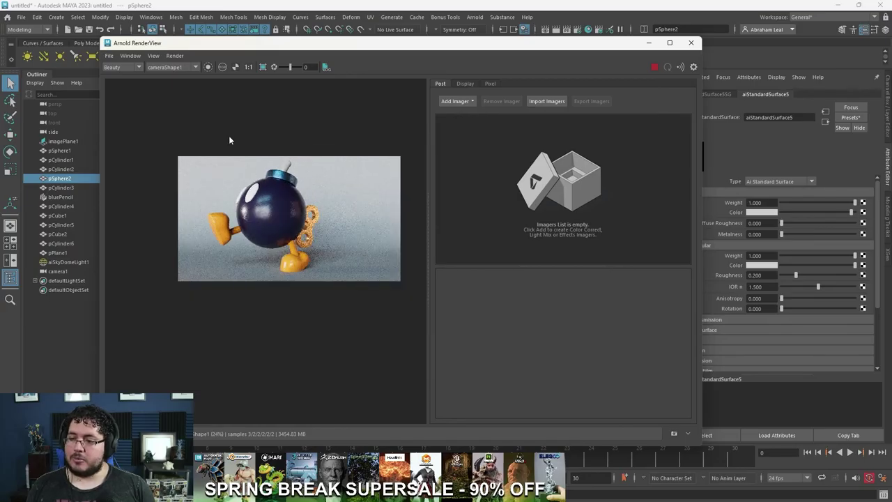
Step: Select the body, cap, fuse, outer key piece, eyes, legs and feet and group them together
left_click(649, 43)
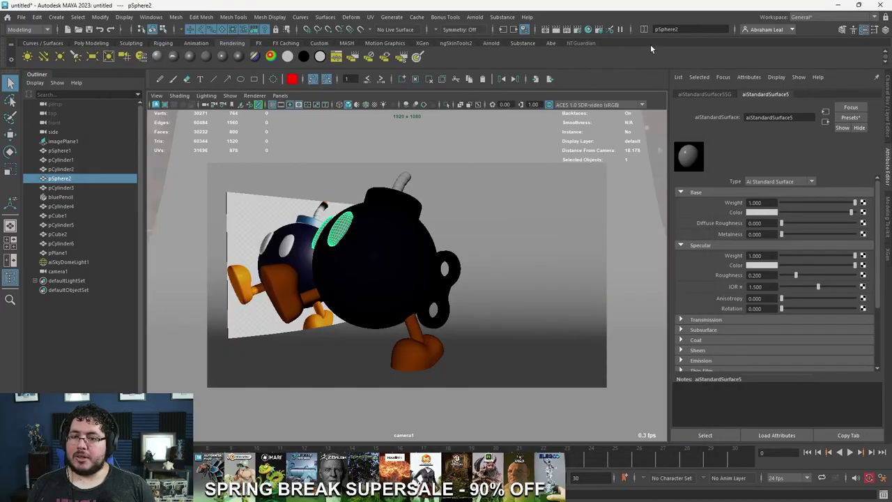
left_click(451, 282)
left_click(407, 255, "shift")
left_click(411, 200, "shift")
left_click(402, 183, "shift")
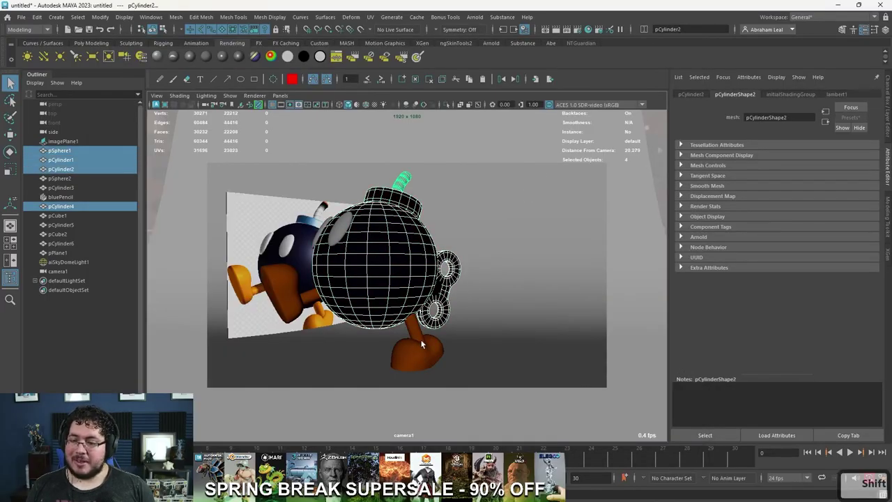
left_click(420, 339, "shift")
left_click(417, 354, "shift")
left_click(337, 233, "shift")
left_click(289, 289, "shift")
left_click(309, 300, "shift")
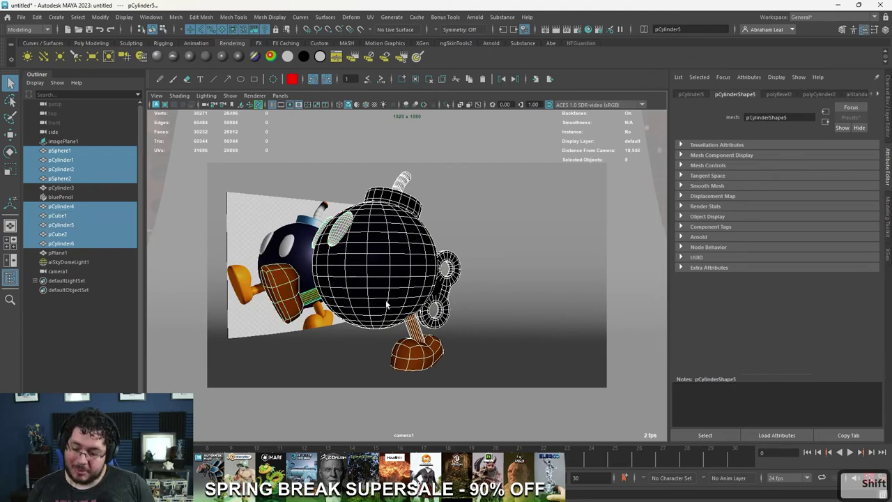
key("ctrl+g")
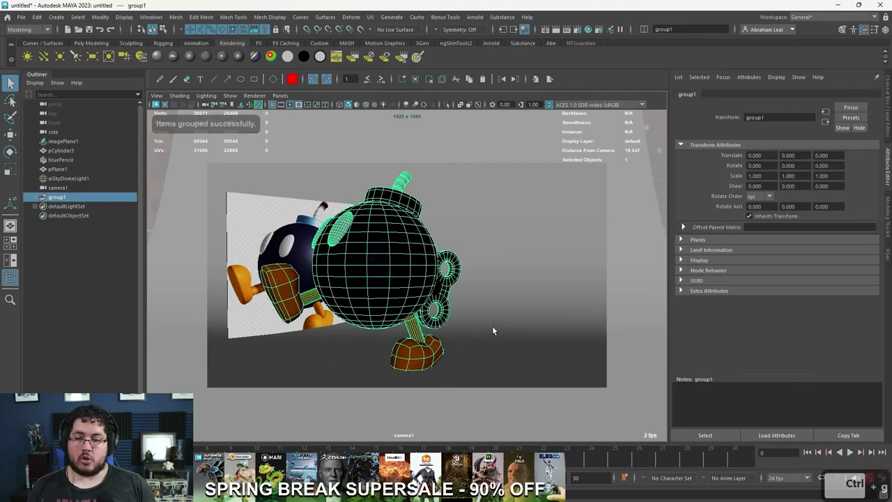
Step: Duplicate the character group, move the copy back along Z behind the original, and duplicate it again for a third character
key("space")
left_click(494, 325)
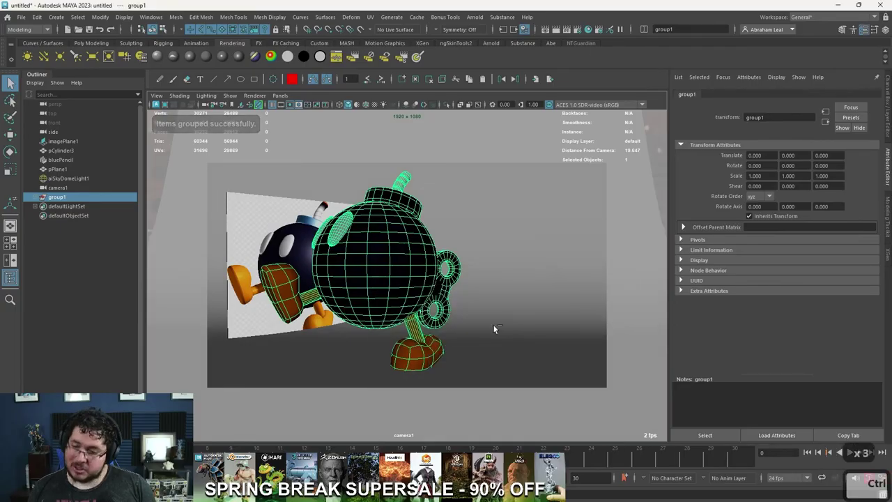
key("ctrl+d")
key("w")
left_click_drag(342, 377, 593, 340)
key("ctrl+d")
Step: Adjust the spacing of the two copies along Z, placing the third group at Z -24.805
left_click(99, 207)
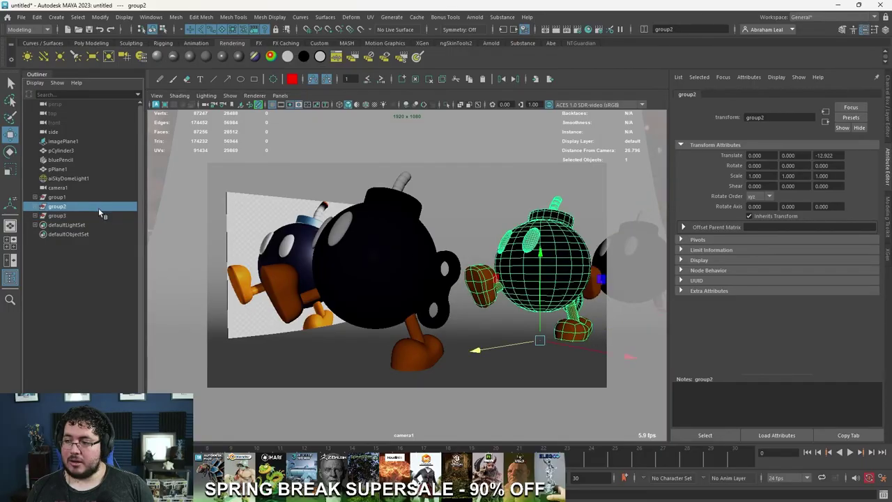
left_click_drag(492, 352, 474, 352)
left_click(97, 216)
left_click_drag(586, 335, 584, 337)
Step: Render the line of three characters and inspect the composition in the render view
key("alt+Tab")
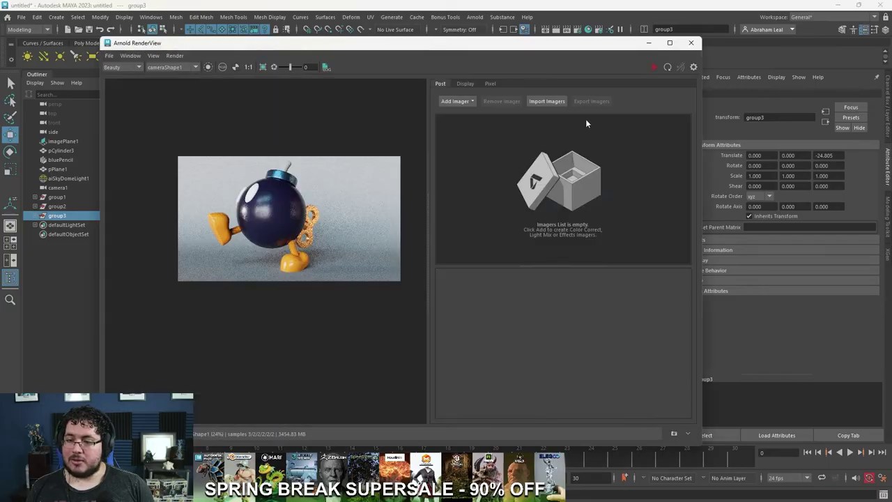
left_click(653, 67)
scroll(348, 238, "up", 2)
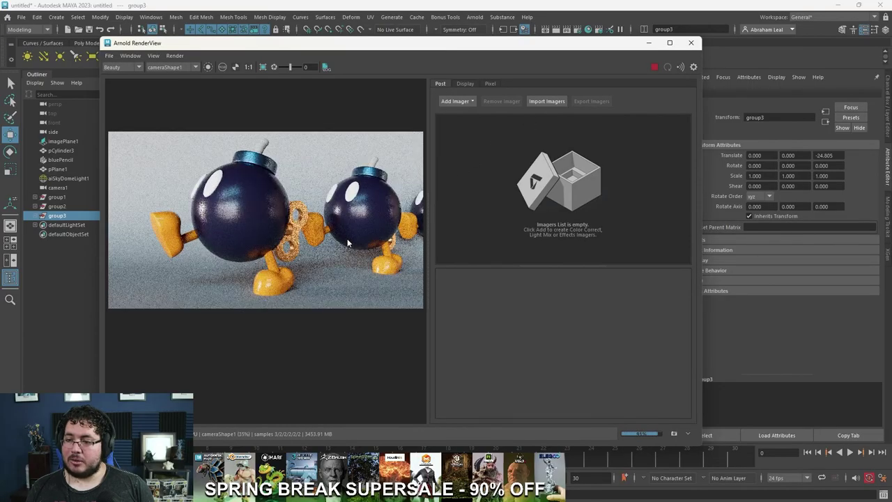
scroll(348, 242, "down", 2)
scroll(348, 242, "up", 2)
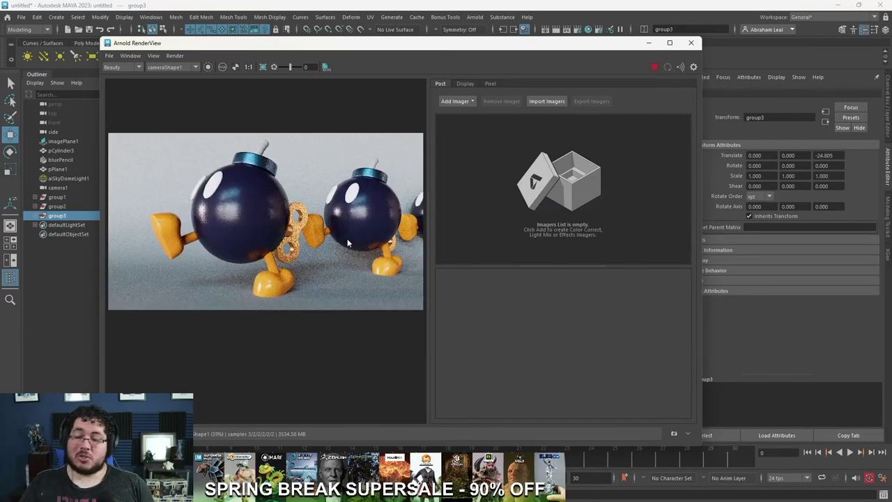
scroll(347, 243, "down", 1)
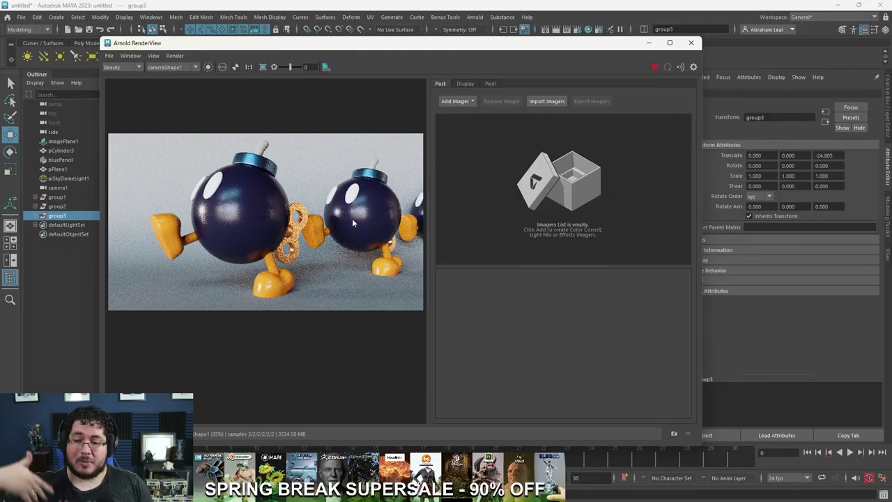
left_click(651, 43)
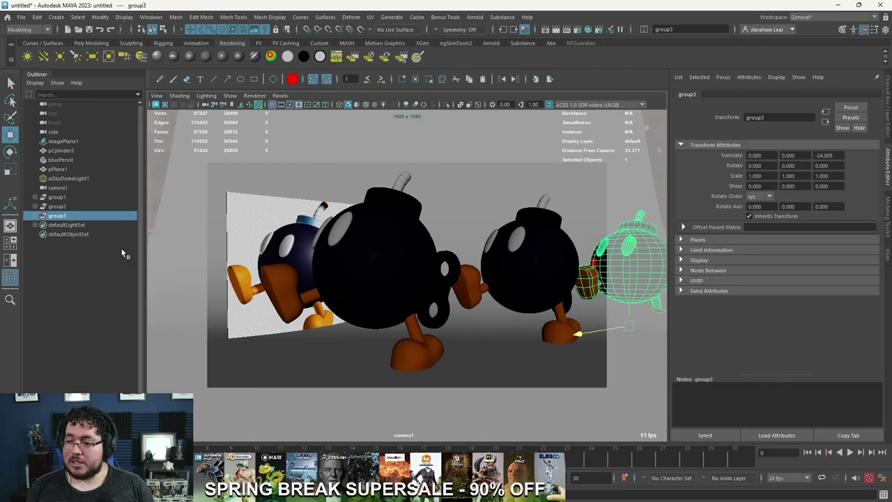
Step: Move all three character groups together along Z, bringing the third group to Z -22.889, and re-render to check the framing
left_click(57, 197)
left_click(57, 215, "shift")
left_click_drag(607, 337, 566, 335)
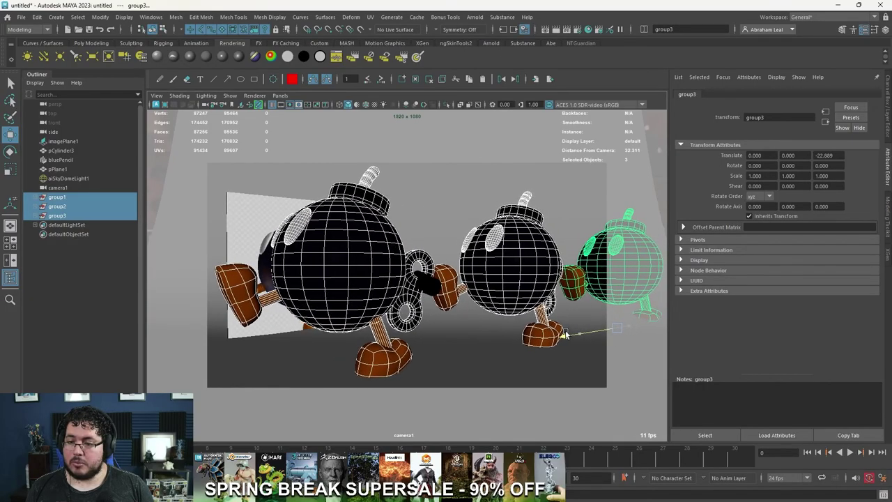
key("alt+Tab")
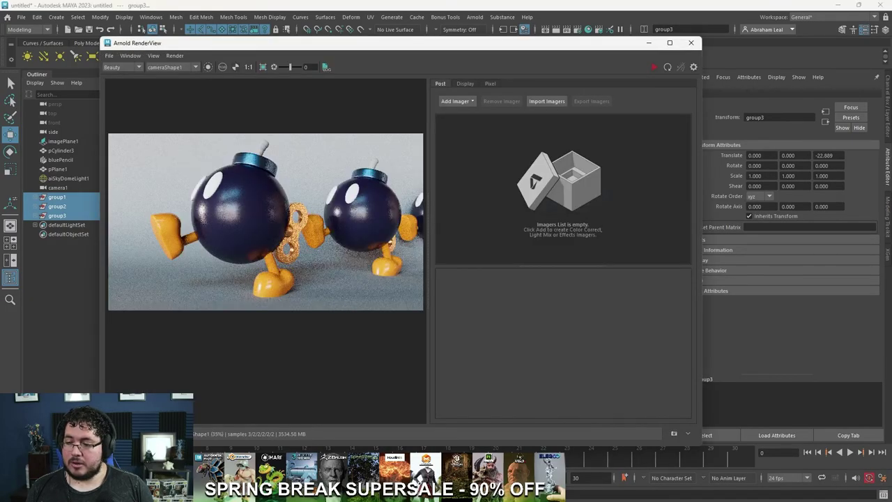
left_click(667, 68)
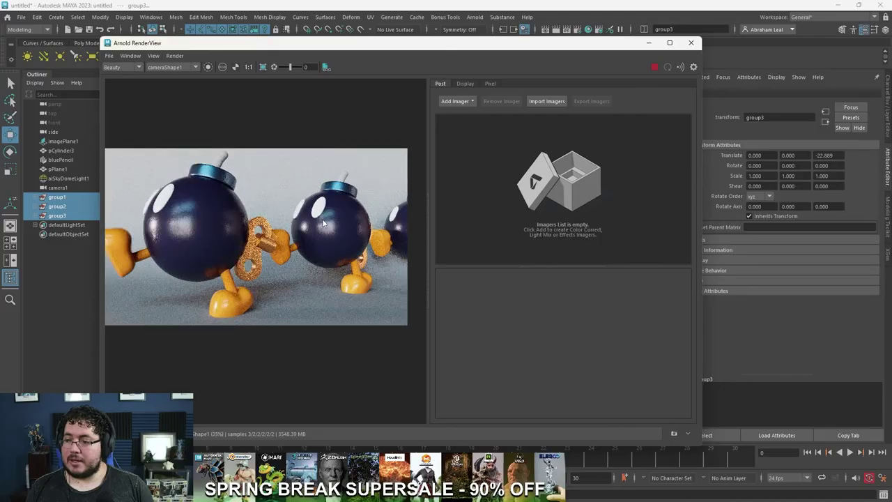
left_click(648, 44)
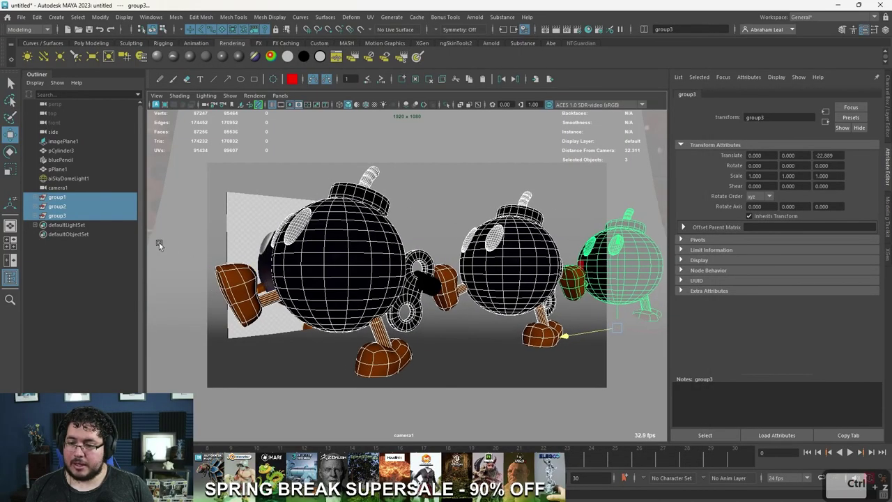
Step: Respace the two copies along Z, placing the second group at -11.487 and the third at -26.100, and reframe the camera
left_click(105, 206)
left_click_drag(437, 356, 463, 357)
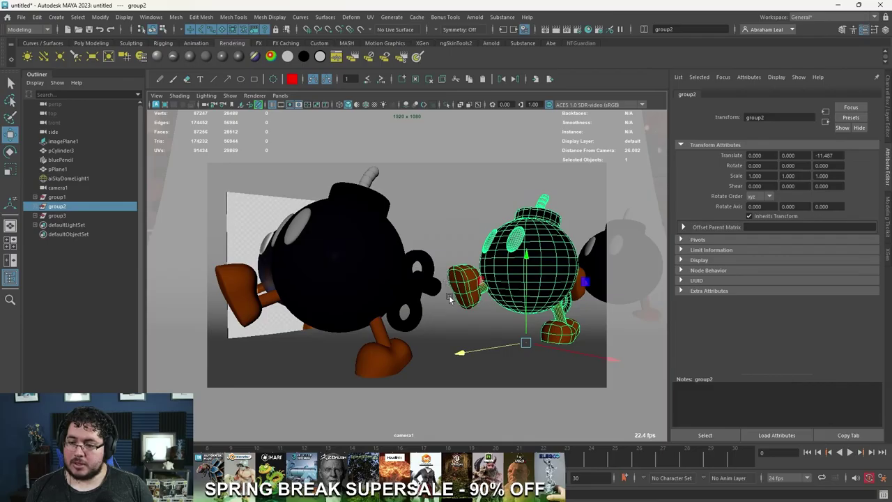
left_click(93, 216)
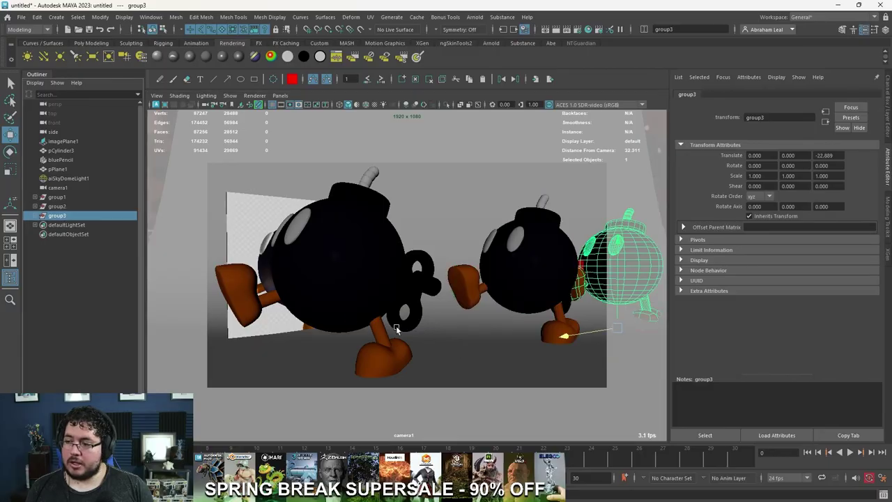
left_click_drag(575, 343, 596, 341)
left_click_drag(398, 365, 411, 367, "alt")
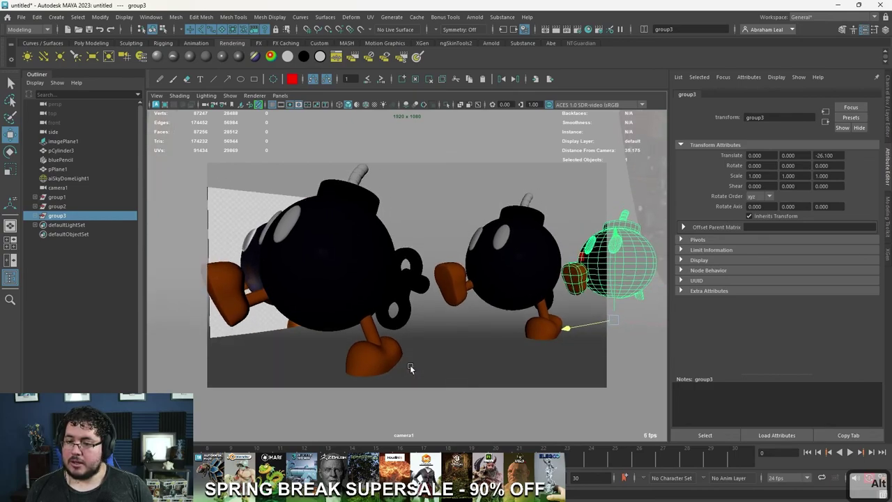
left_click_drag(410, 368, 400, 347, "alt")
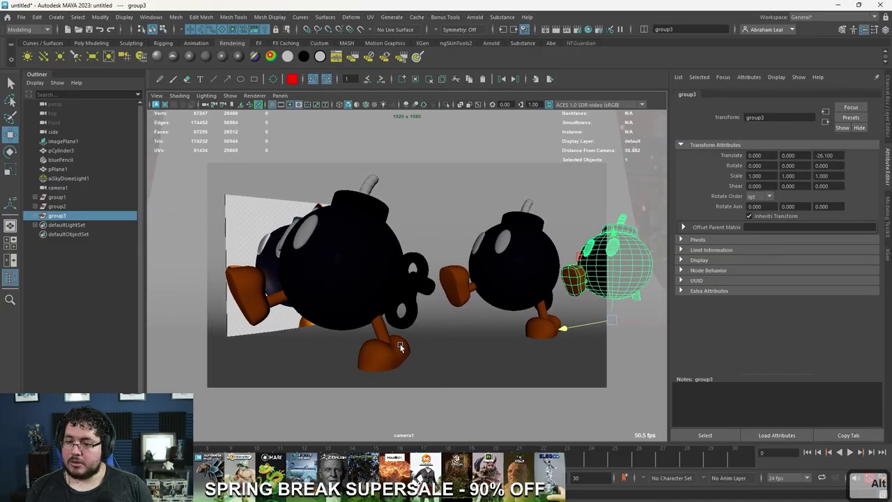
Step: Shift the curved backdrop plane to X 0.455, Z -0.583 and re-render to inspect the line of characters
left_click(460, 363)
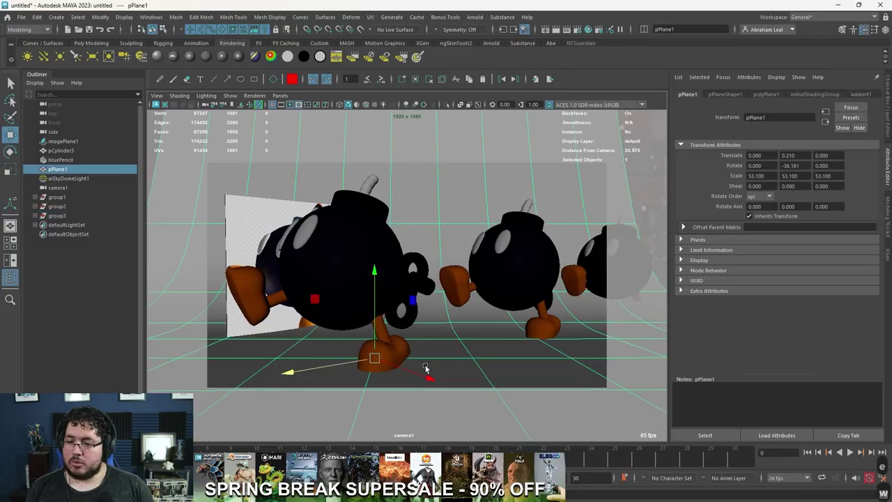
left_click_drag(336, 370, 446, 376)
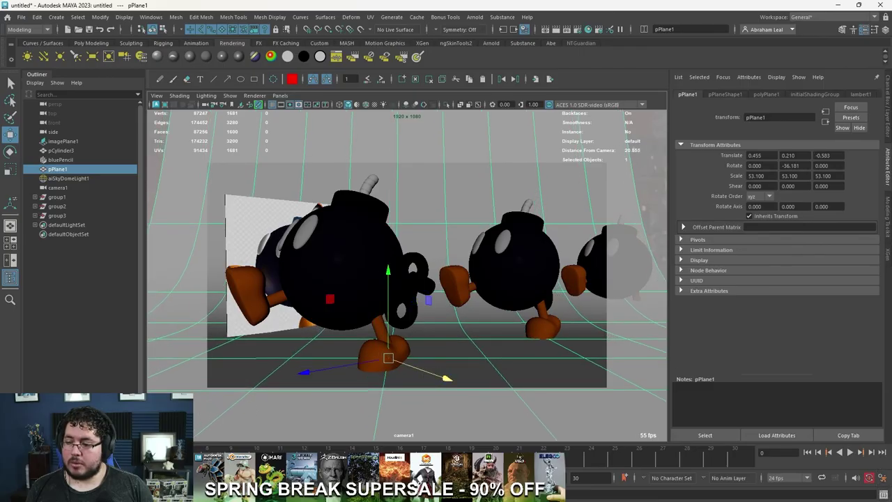
key("alt+Tab")
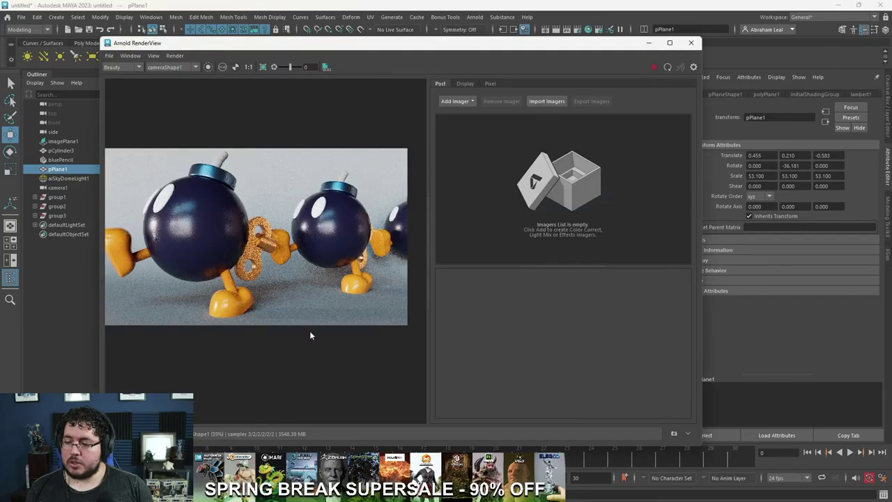
left_click(666, 68)
scroll(321, 190, "down", 1)
scroll(206, 248, "up", 1)
scroll(206, 248, "down", 1)
scroll(304, 264, "up", 2)
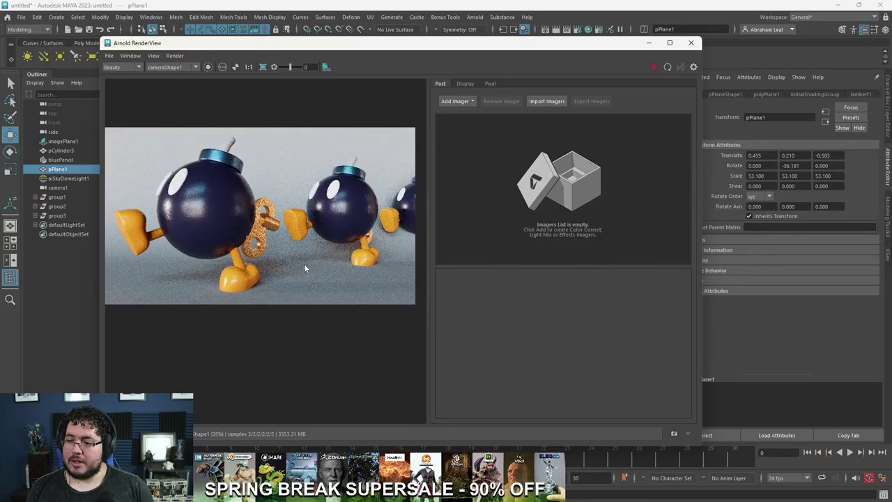
Step: Undo the recent backdrop, spacing and duplication changes back to the single original character group
left_click(649, 43)
key("ctrl+z")
key("ctrl+z")
key("ctrl+z")
key("ctrl+z")
key("ctrl+z")
key("ctrl+z")
key("ctrl+z")
key("ctrl+z")
key("ctrl+z")
key("ctrl+z")
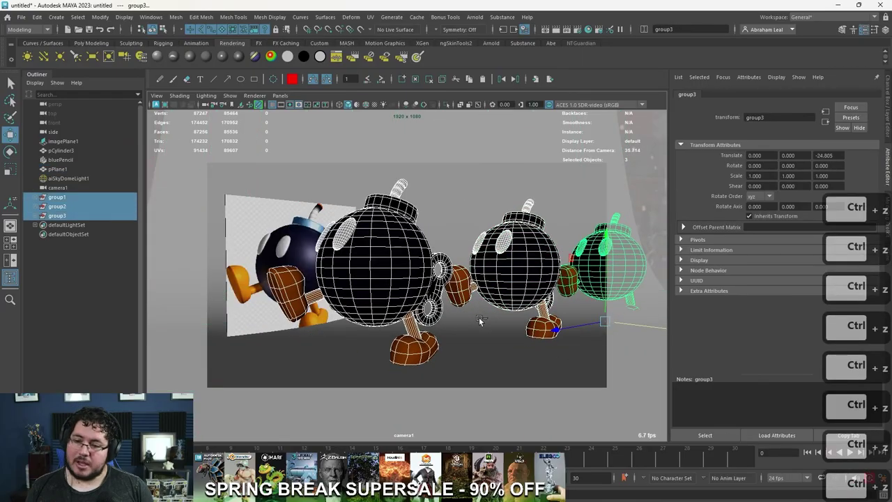
key("ctrl+z")
key("ctrl+z")
key("ctrl+z")
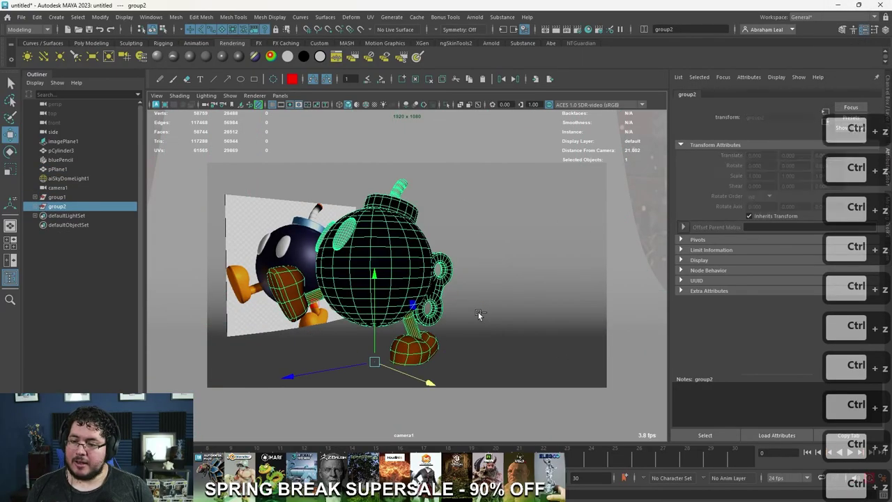
Step: Parent the key's connecting cylinder pCylinder3 under group1 and select the group
key("q")
left_click(434, 290)
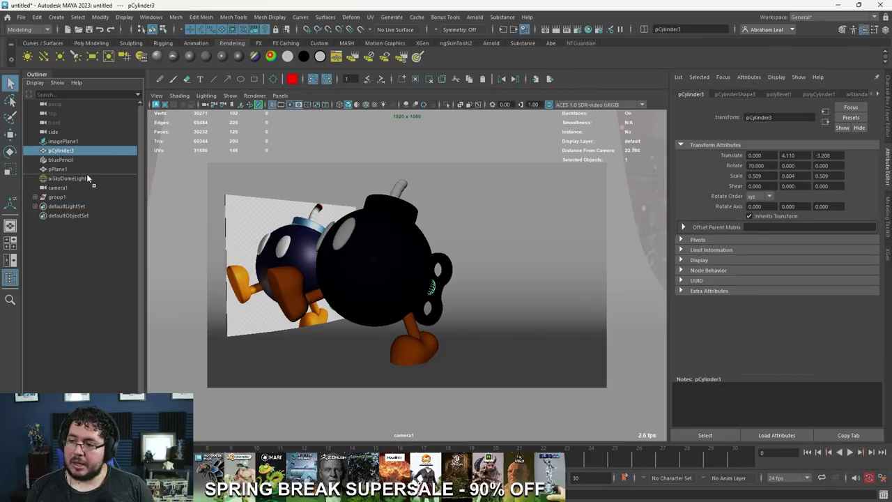
middle_click_drag(65, 198, 64, 197)
left_click(57, 188)
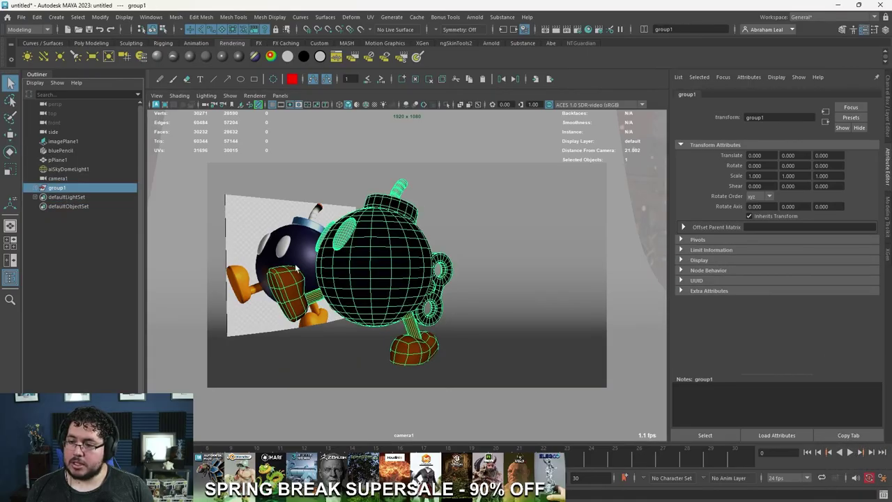
Step: Duplicate the completed character group, move the copy back along Z, and duplicate again for a third evenly spaced character
key("w")
left_click_drag(283, 377, 579, 322)
key("ctrl+d")
key("ctrl+d")
Step: Reposition the backdrop plane to X -3.177, Z -3.721, widen it to a Z scale of 62.827, and check the render
left_click(580, 329)
left_click_drag(428, 378, 393, 365)
left_click_drag(281, 358, 298, 339)
key("r")
left_click_drag(344, 319, 326, 298, "alt")
key("alt+Tab")
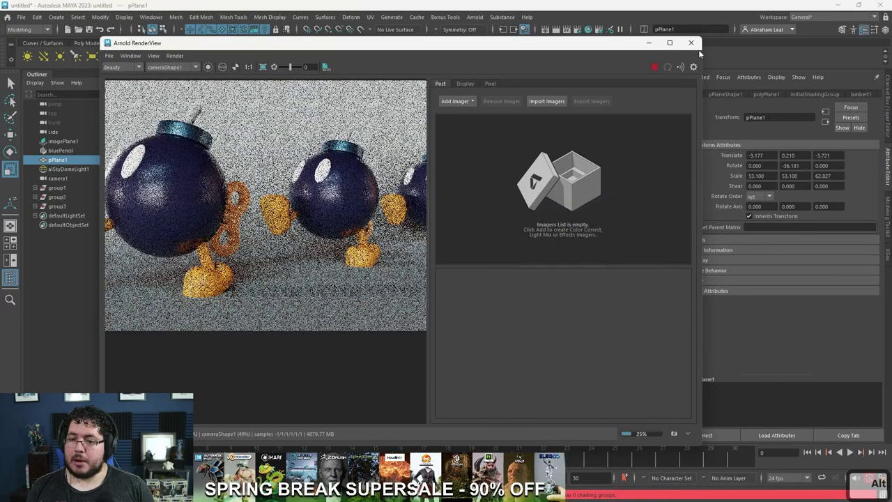
scroll(312, 219, "down", 2)
middle_click_drag(312, 219, 334, 244)
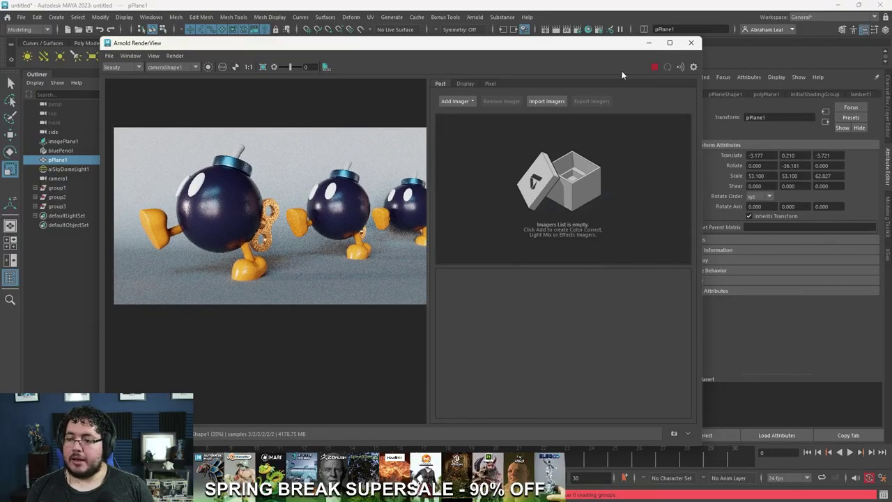
Step: Move the backdrop plane to Z -9.907, scale it to 65.086 in Y and 78.815 in Z, and check the render
left_click(649, 44)
left_click_drag(453, 205, 490, 197, "alt")
key("w")
mouse_move(337, 353)
left_mouse_down()
mouse_move(387, 347)
mouse_move(321, 345)
left_mouse_up()
key("r")
left_click_drag(433, 262, 433, 241)
key("alt+Tab")
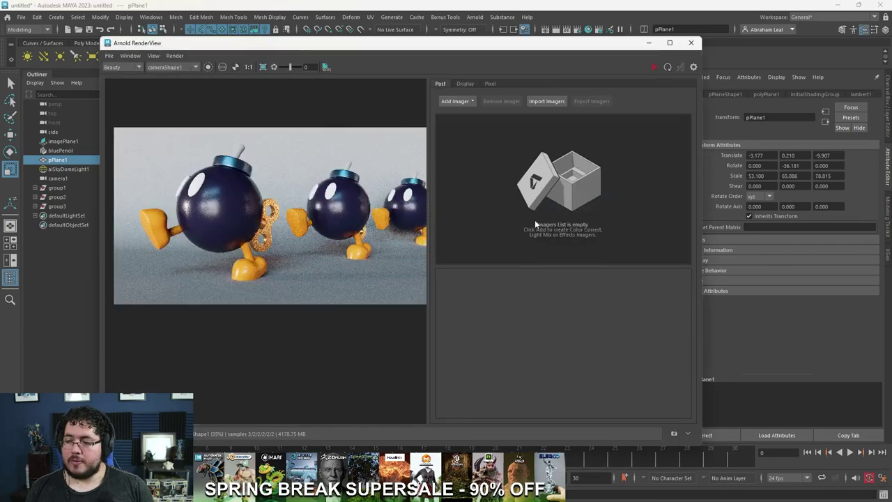
scroll(336, 223, "down", 2)
Step: Reframe camera1 to a lower angle with all three characters in frame, and re-render
left_click(649, 43)
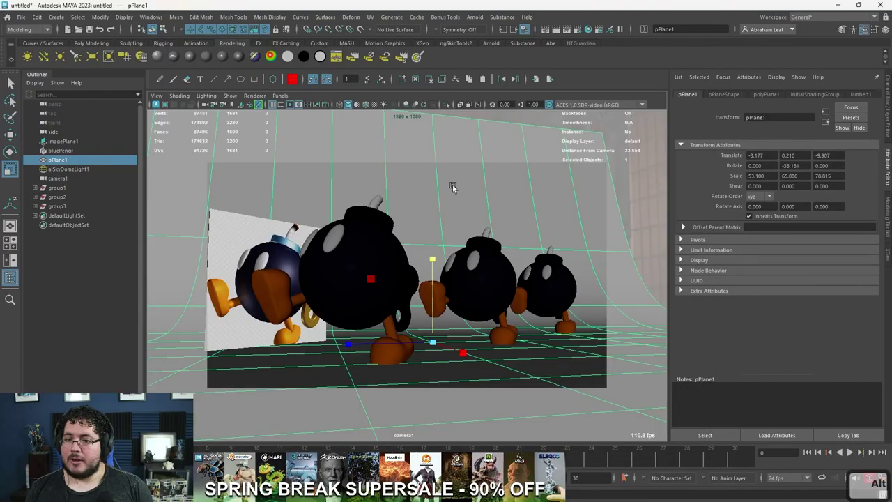
left_click_drag(518, 222, 528, 201, "alt")
left_click_drag(535, 194, 504, 195, "alt")
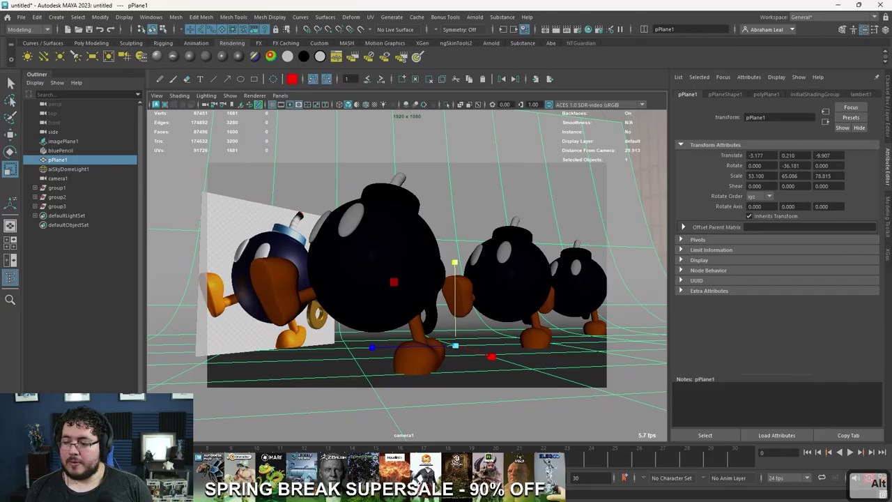
left_click(545, 29)
left_click(656, 67)
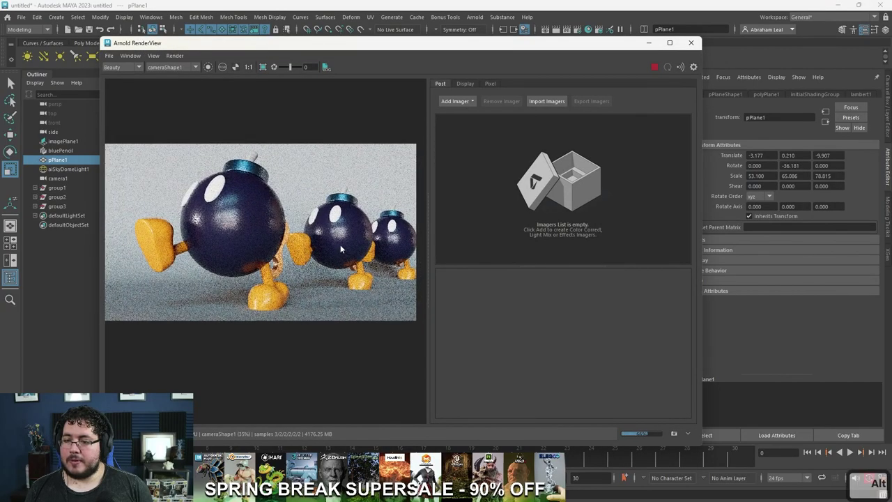
left_click(648, 43)
left_click_drag(502, 230, 415, 201, "alt")
key("alt+Tab")
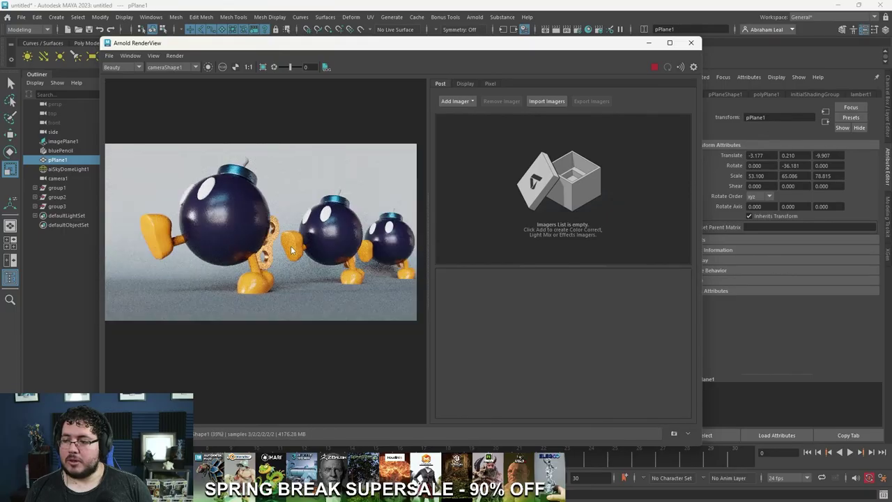
Step: Examine the rendered line of characters up close and as a whole for composition and noise
scroll(291, 251, "down", 2)
scroll(292, 250, "up", 2)
scroll(291, 247, "down", 2)
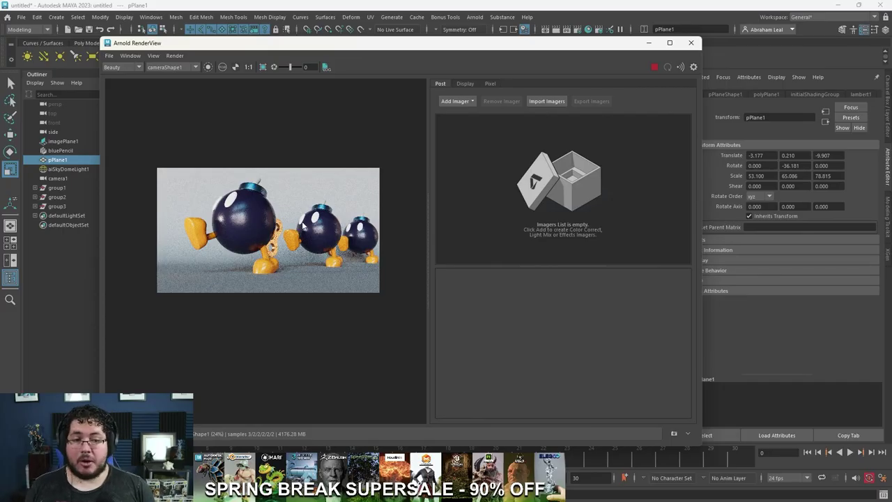
scroll(237, 223, "up", 2)
scroll(265, 208, "up", 2)
scroll(271, 213, "down", 3)
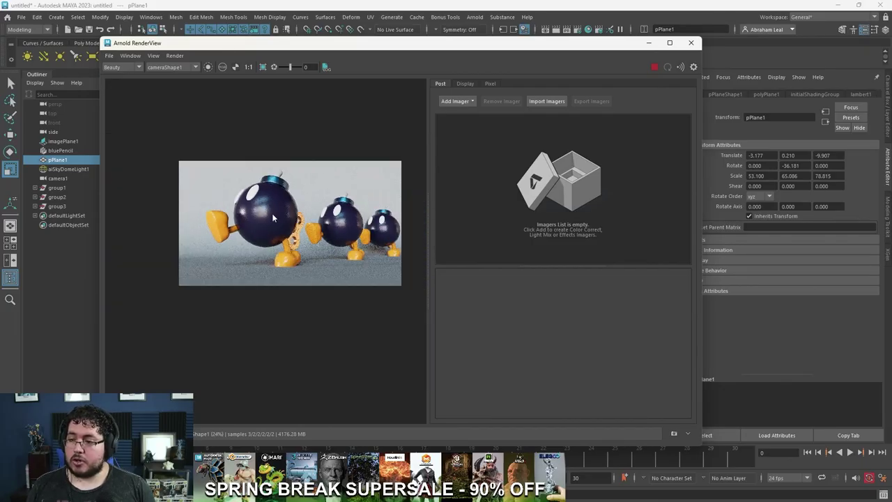
scroll(293, 219, "up", 3)
scroll(293, 217, "down", 3)
scroll(293, 218, "up", 3)
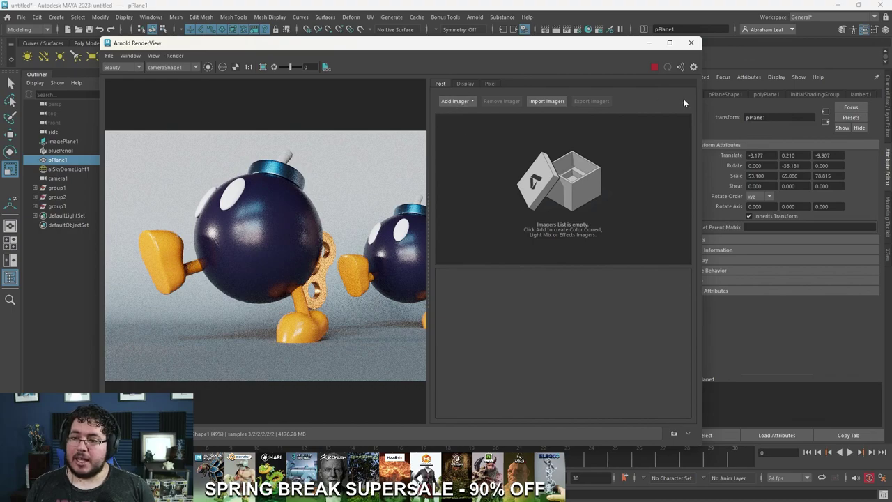
Step: Add an OptiX denoiser imager to the render and inspect the denoised image
left_click(693, 67)
left_click(693, 67)
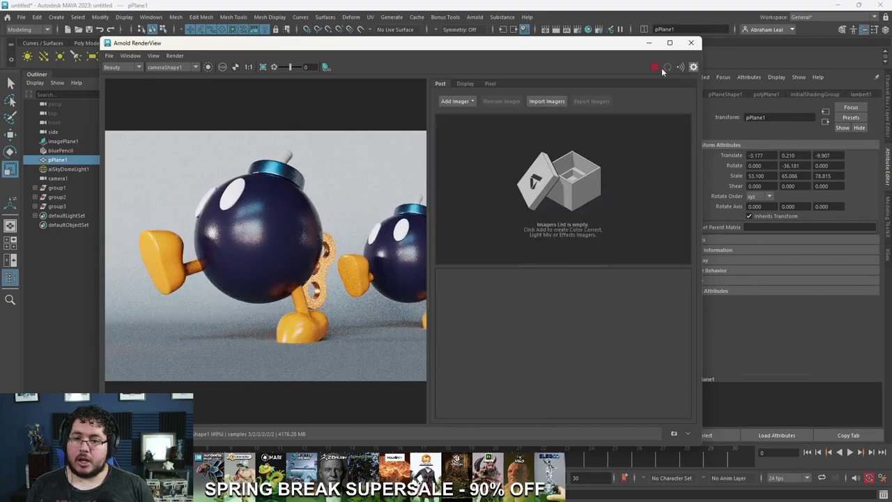
left_click(454, 102)
left_click(480, 148)
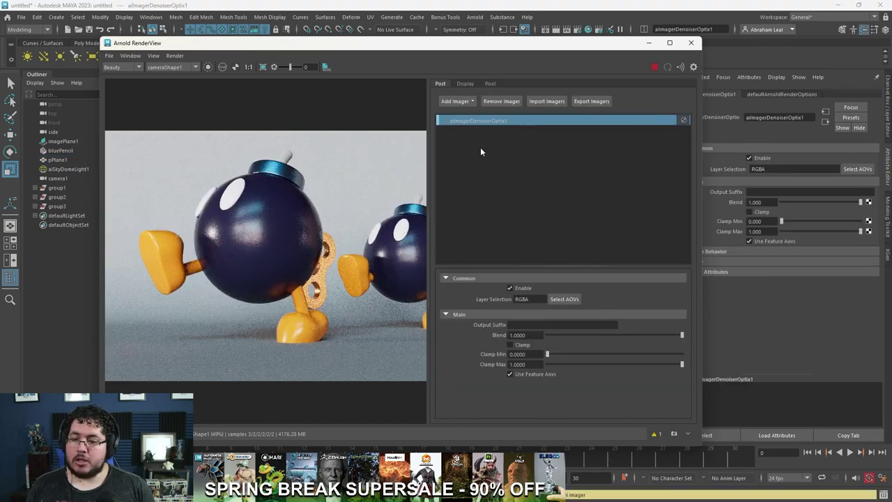
scroll(326, 226, "down", 2)
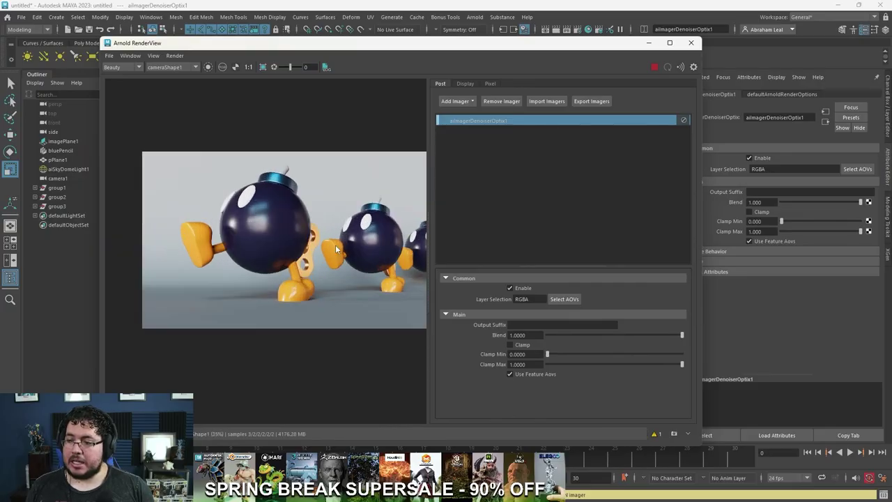
scroll(317, 223, "up", 2)
middle_click_drag(365, 250, 309, 245, "alt")
scroll(282, 237, "down", 2)
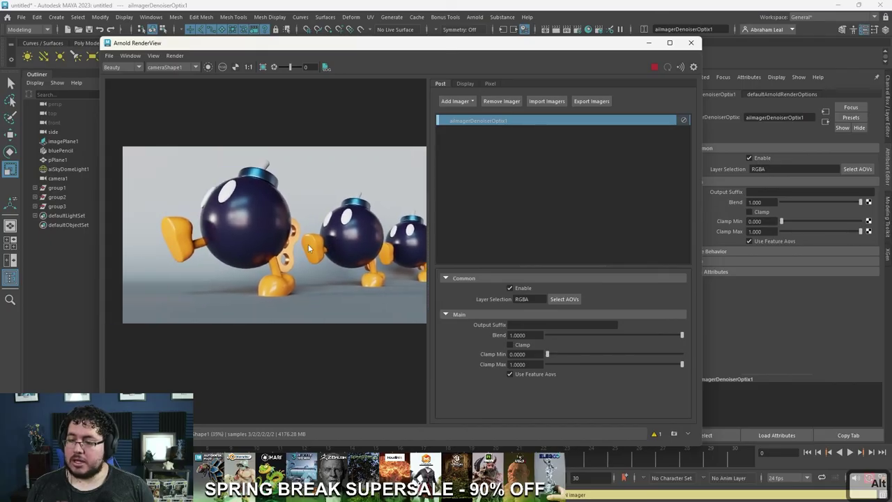
left_click(110, 55)
left_click(120, 71)
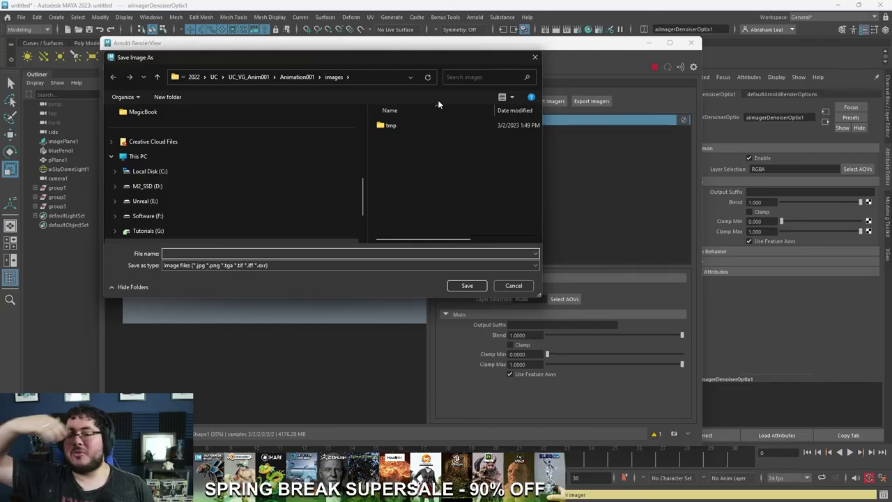
left_click(535, 56)
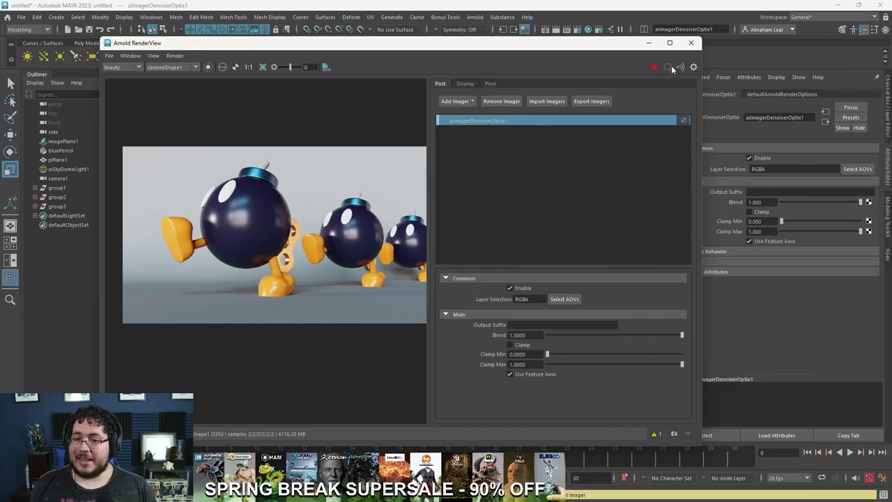
Step: Maximize the render window and examine the denoised image enlarged with all three characters in view
left_click(670, 43)
scroll(497, 188, "up", 3)
middle_click_drag(345, 232, 453, 179, "alt")
key("alt+Tab")
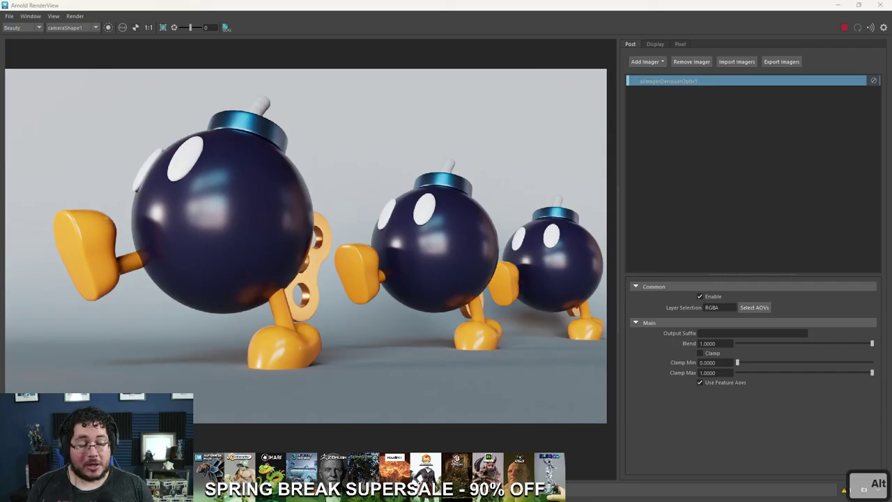